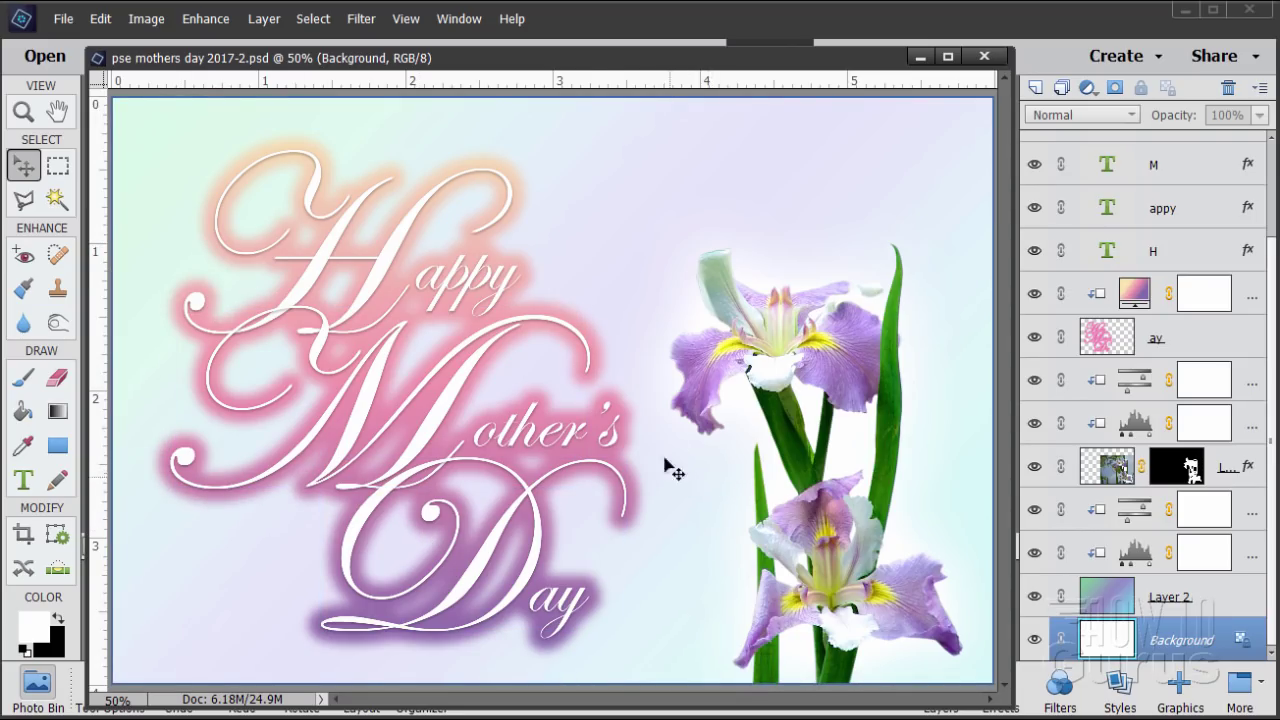
- Close the finished Mother's Day design and reposition the floating iris photo window in the workspace
left_click(985, 57)
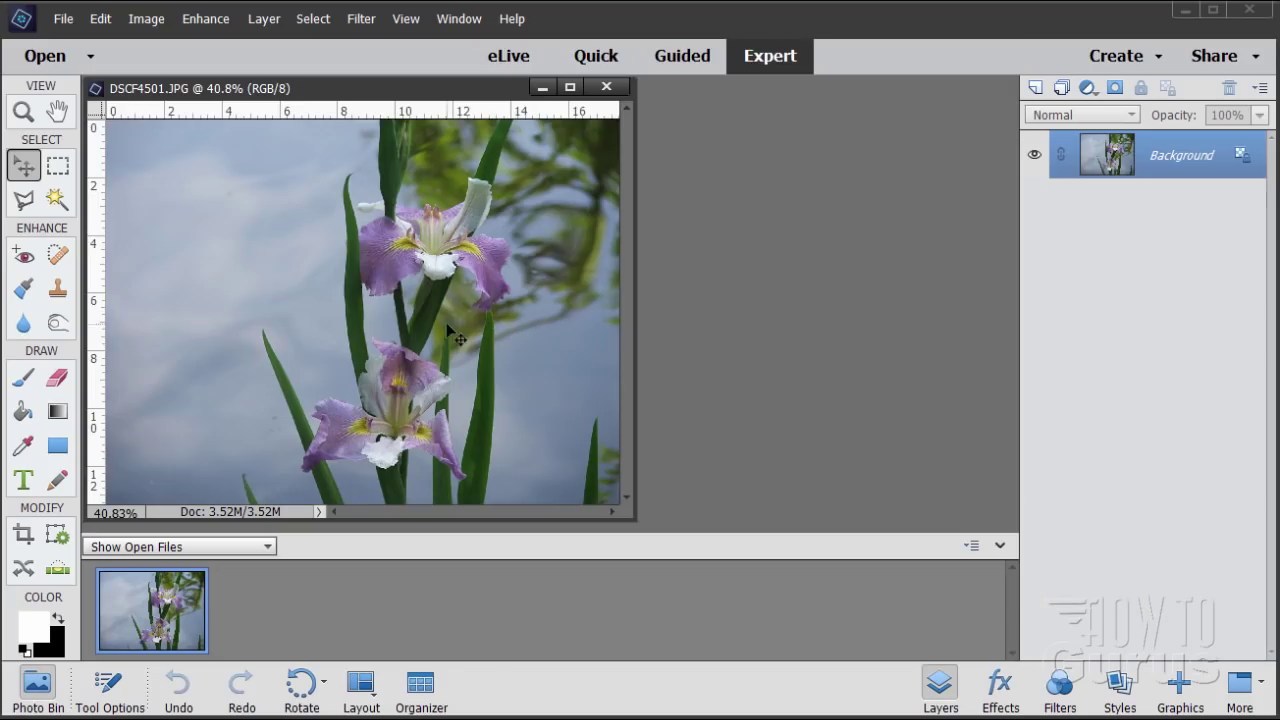
left_click_drag(318, 100, 398, 94)
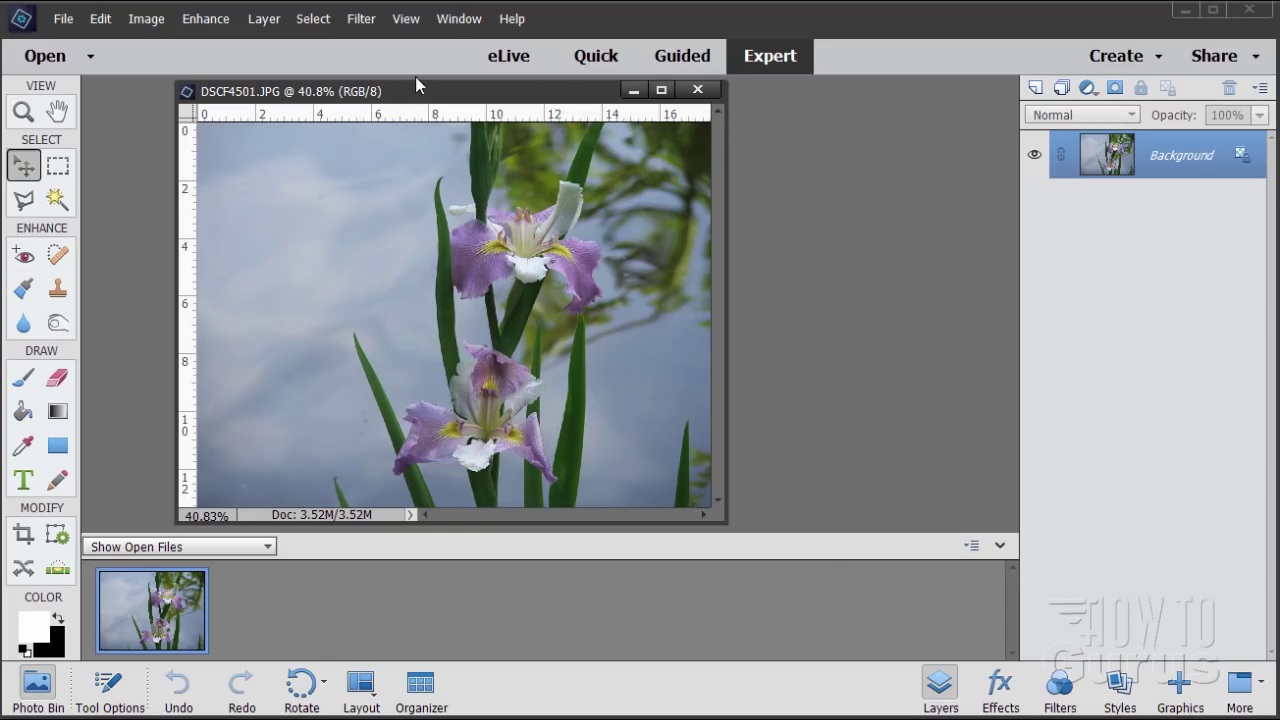
left_click_drag(409, 100, 438, 118)
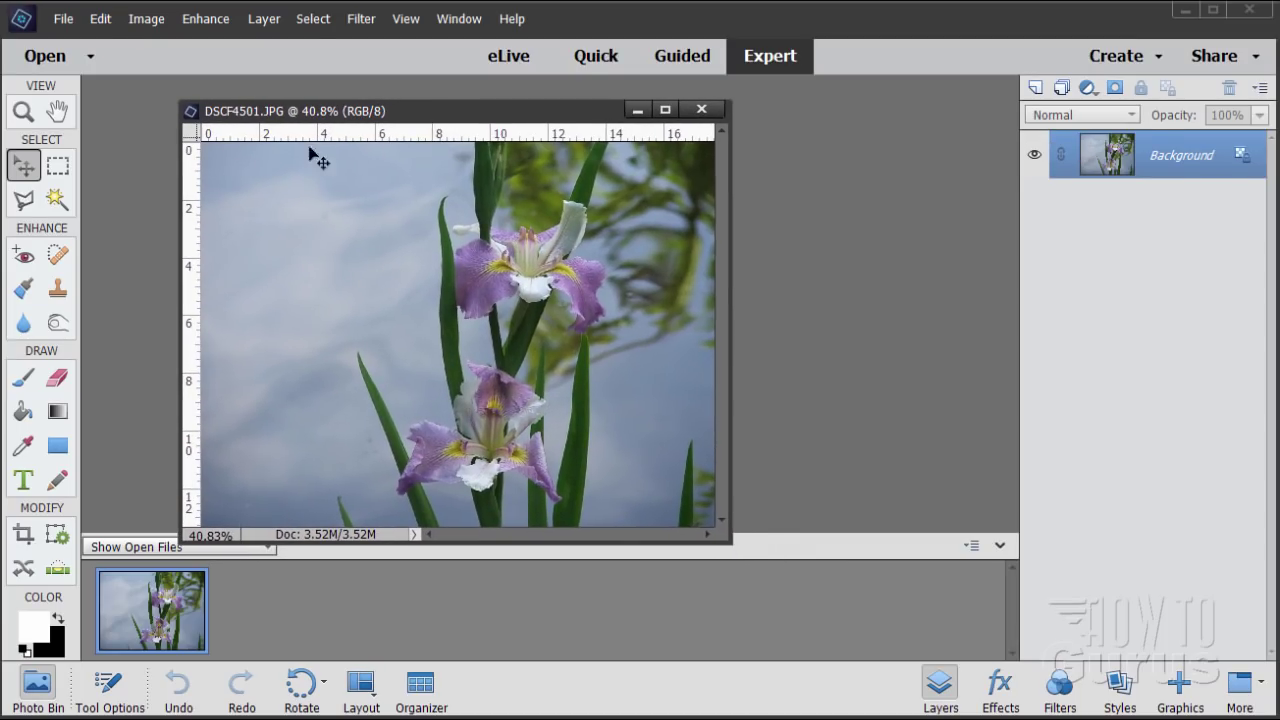
- Check in the General preferences that floating documents are allowed in Expert mode
left_click(101, 18)
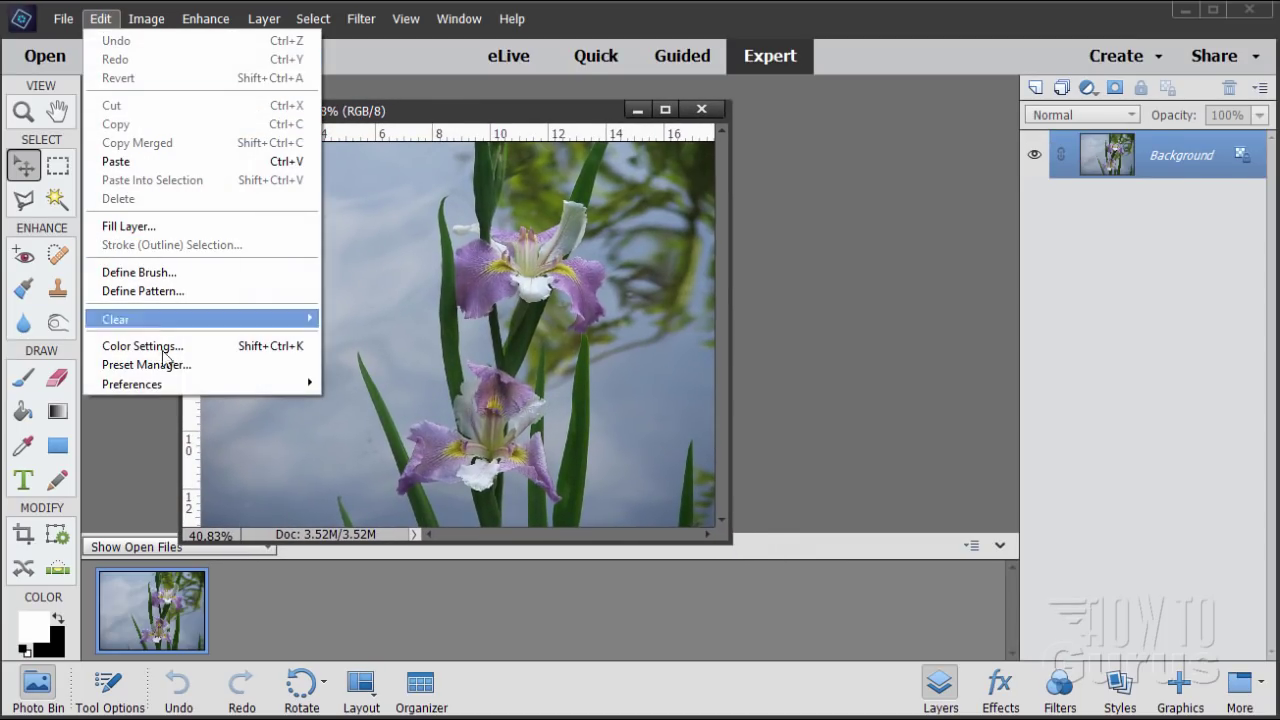
mouse_move(152, 391)
left_click(362, 384)
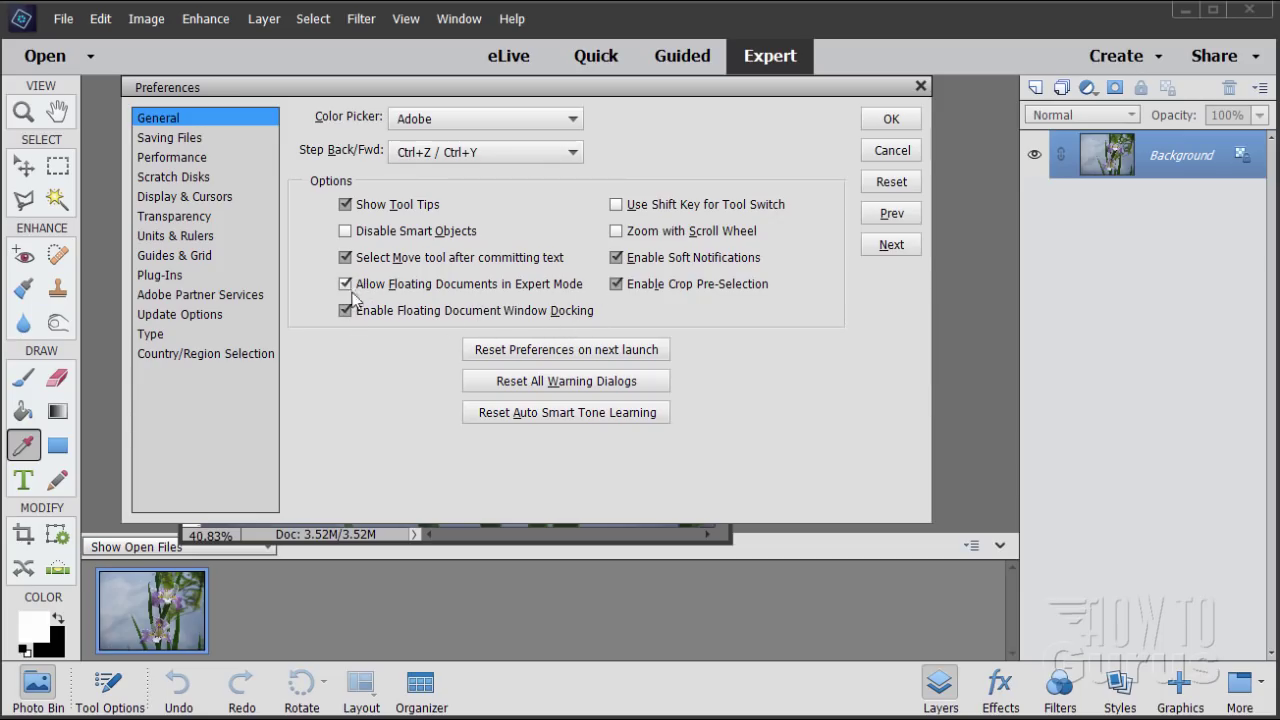
left_click(890, 118)
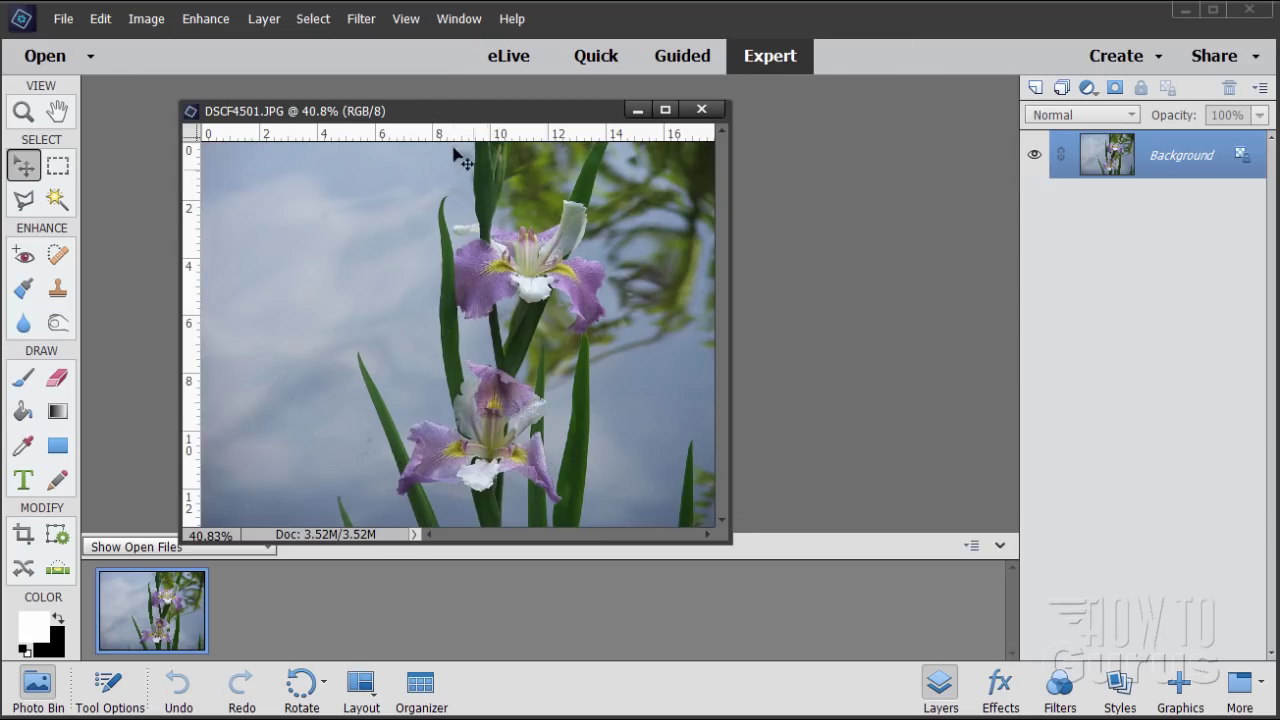
- Dock the iris photo window as a tab, float it again and place it in the middle of the workspace
left_click_drag(434, 118, 431, 82)
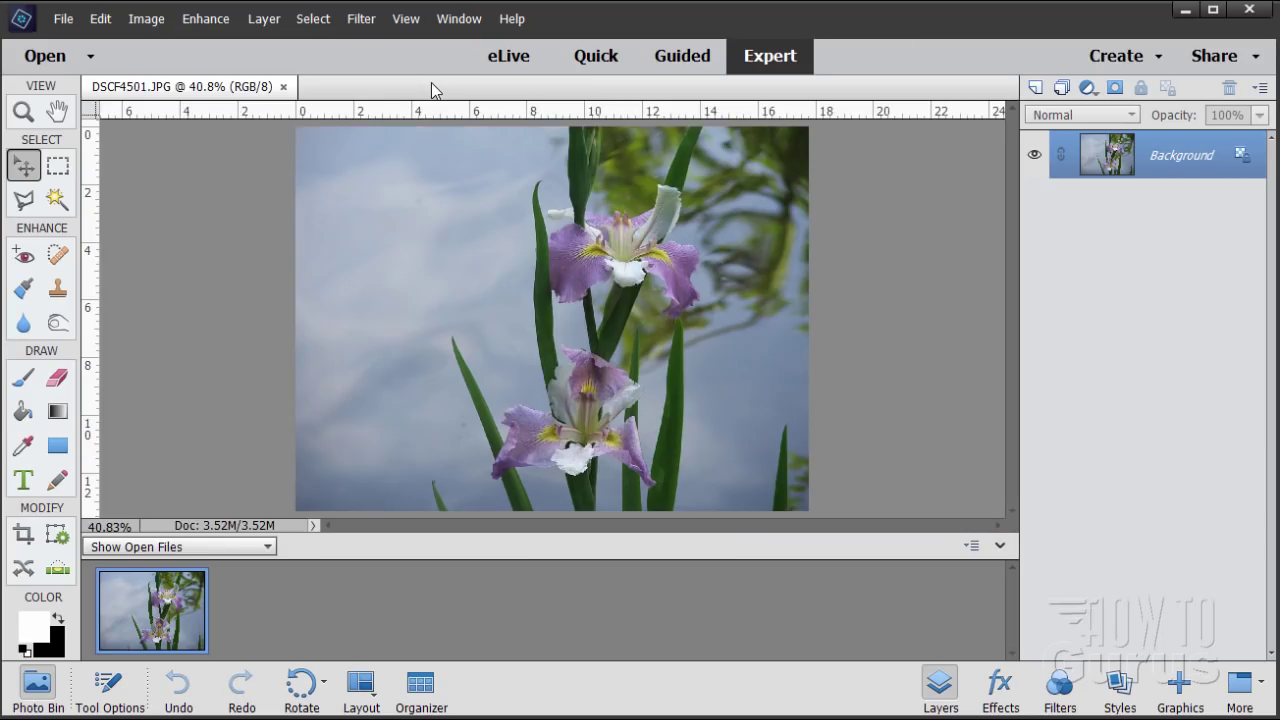
left_click_drag(172, 92, 213, 159)
left_click_drag(378, 178, 563, 198)
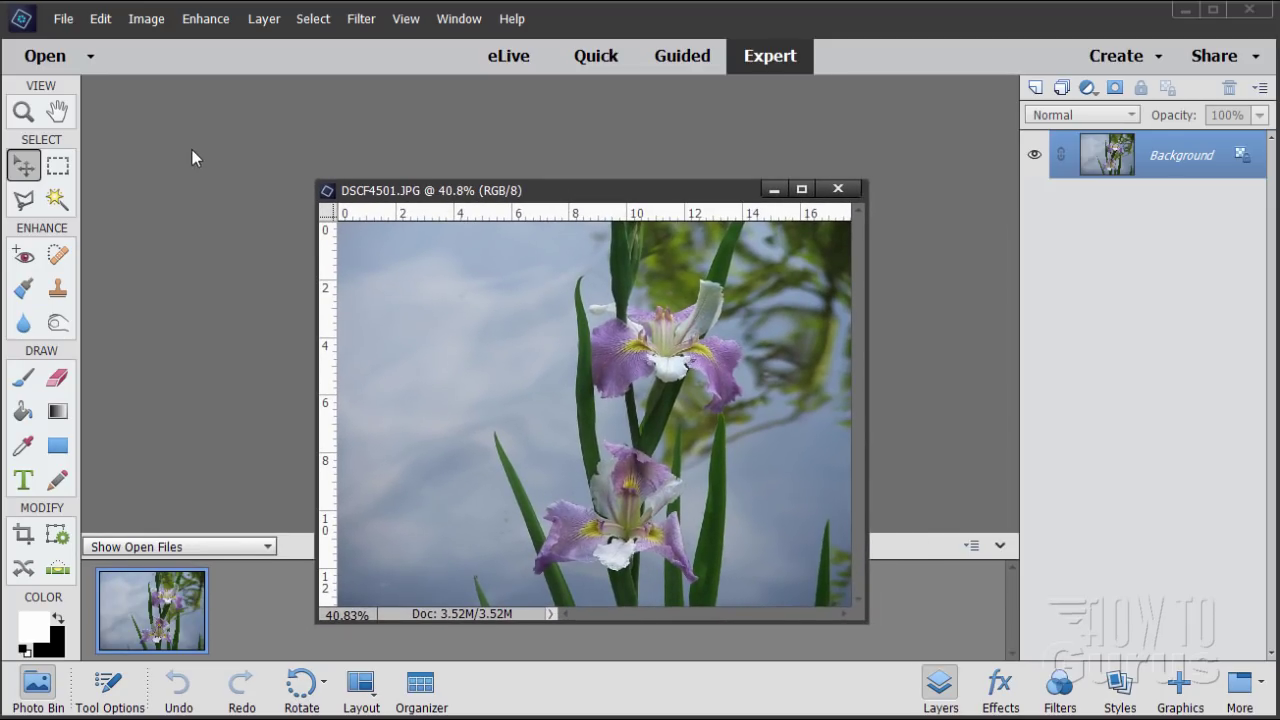
- Create a blank 6 x 4 inch, 300 pixels/inch document from the Default Photoshop Elements Size preset and dock its window as a tab
left_click(63, 19)
mouse_move(80, 44)
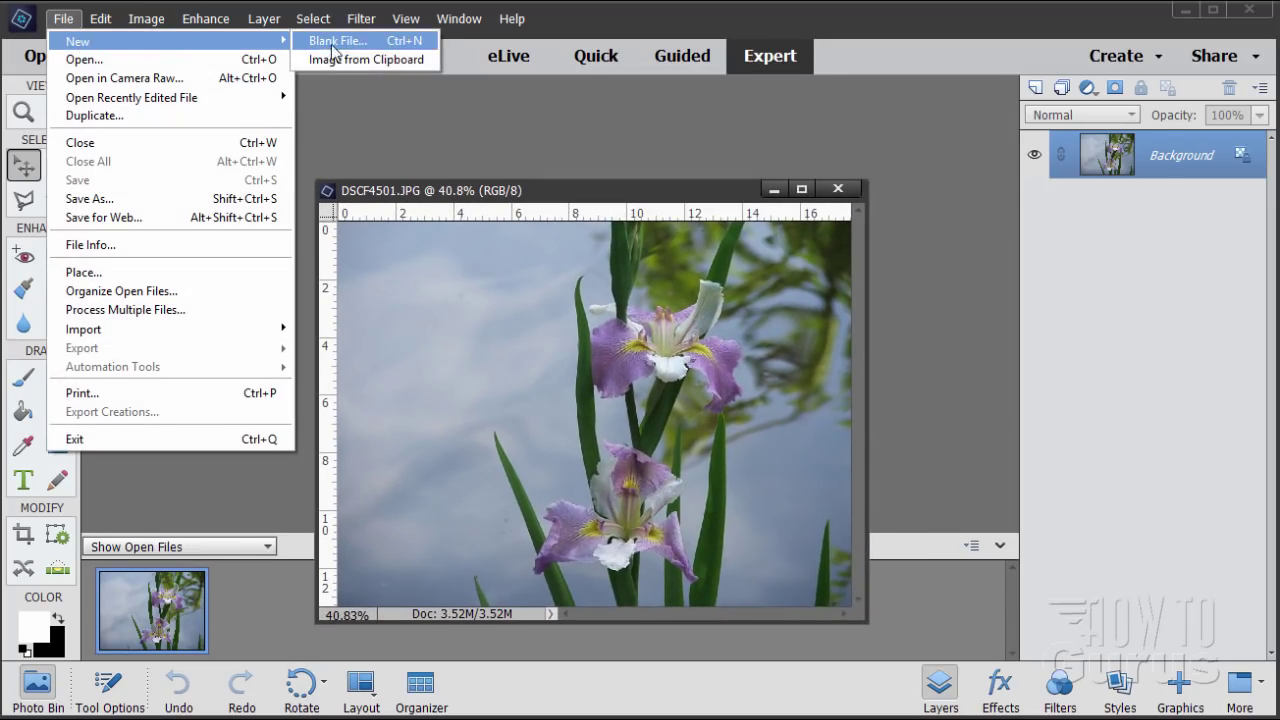
left_click(332, 44)
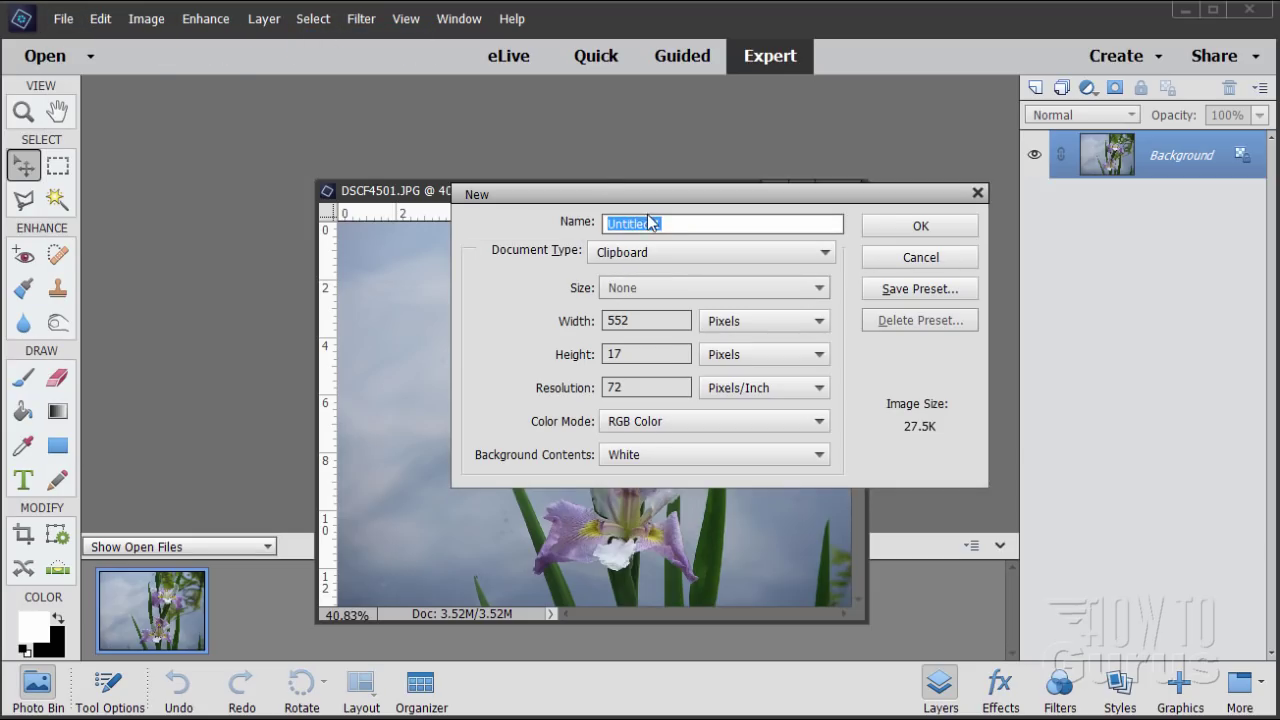
left_click_drag(622, 200, 367, 166)
left_click(477, 218)
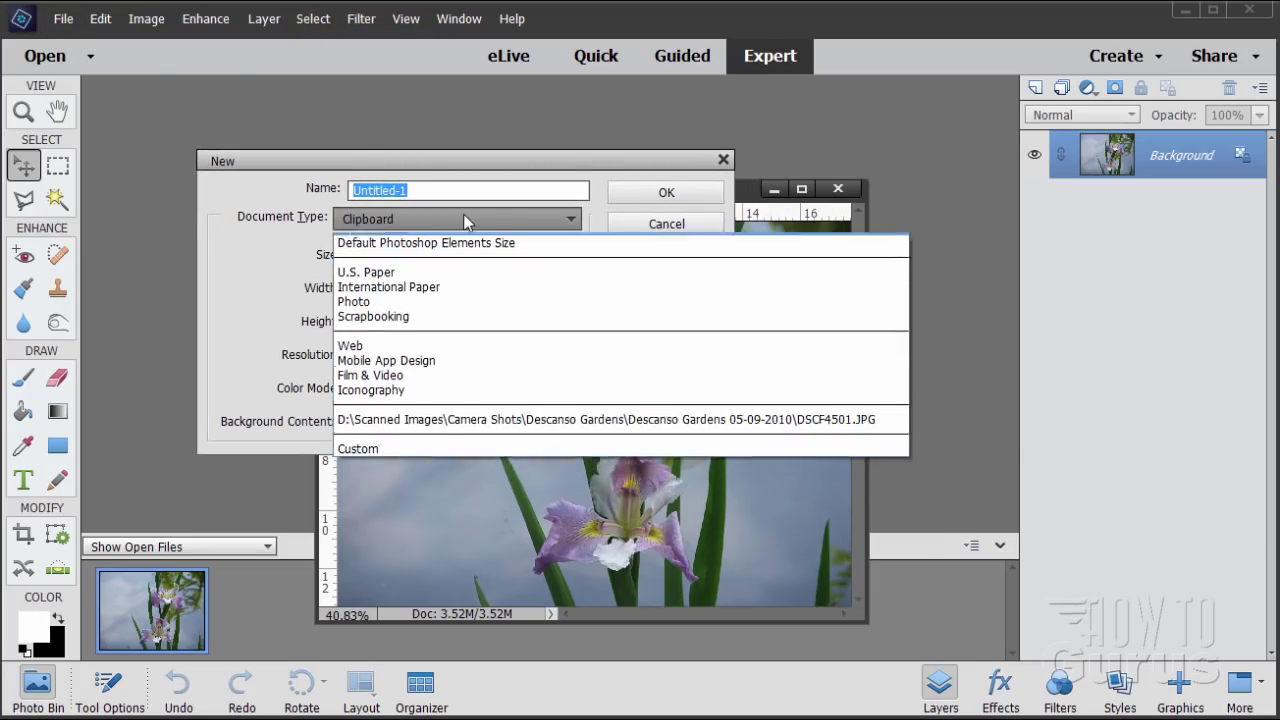
left_click(446, 255)
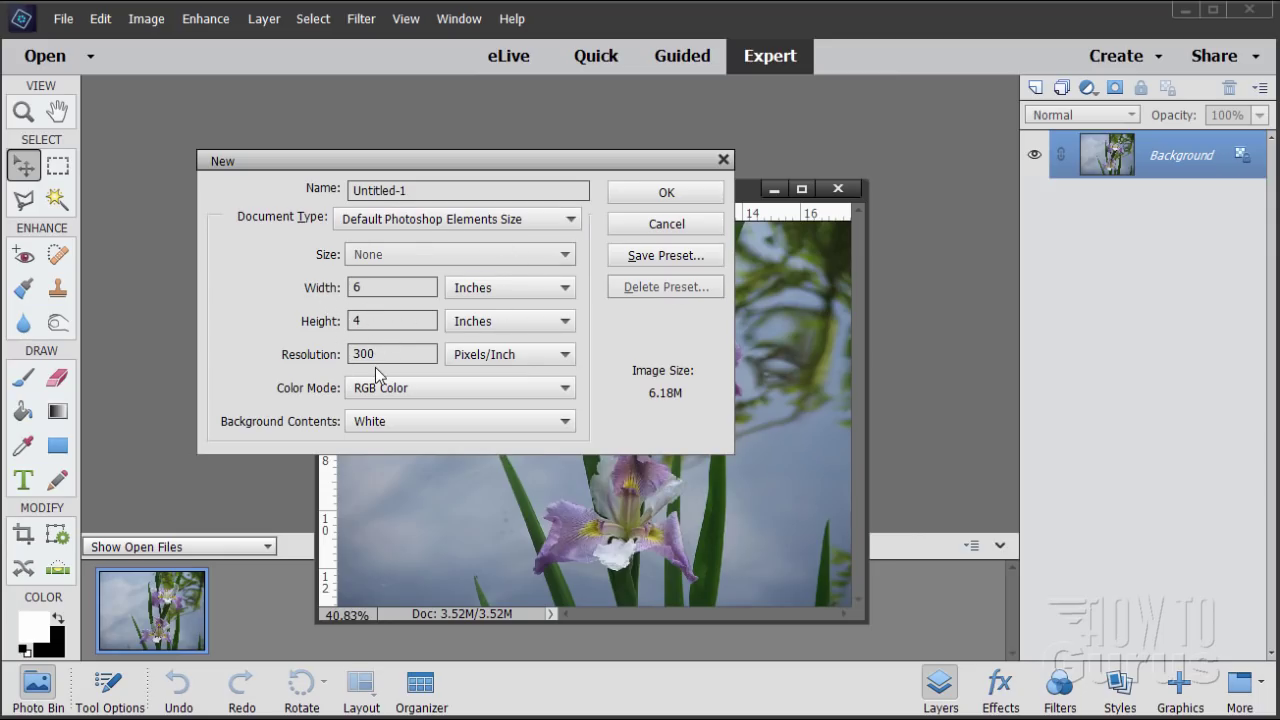
left_click(652, 194)
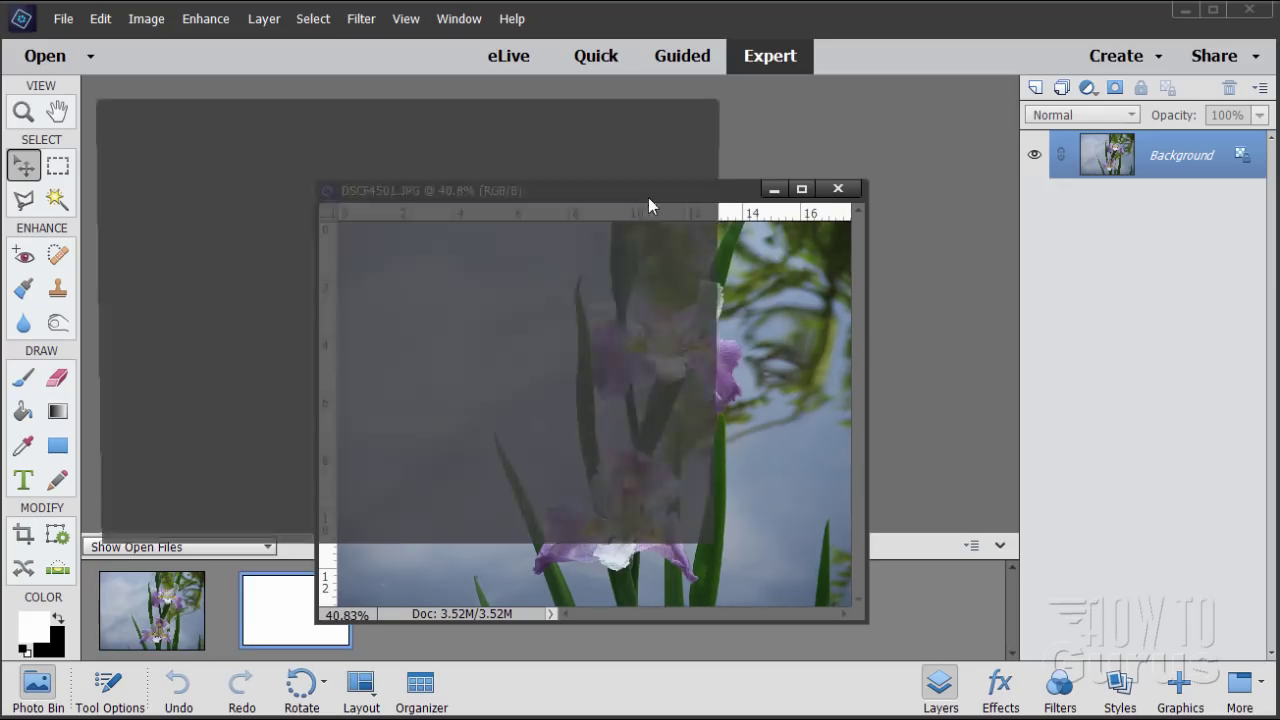
left_click_drag(429, 119, 476, 99)
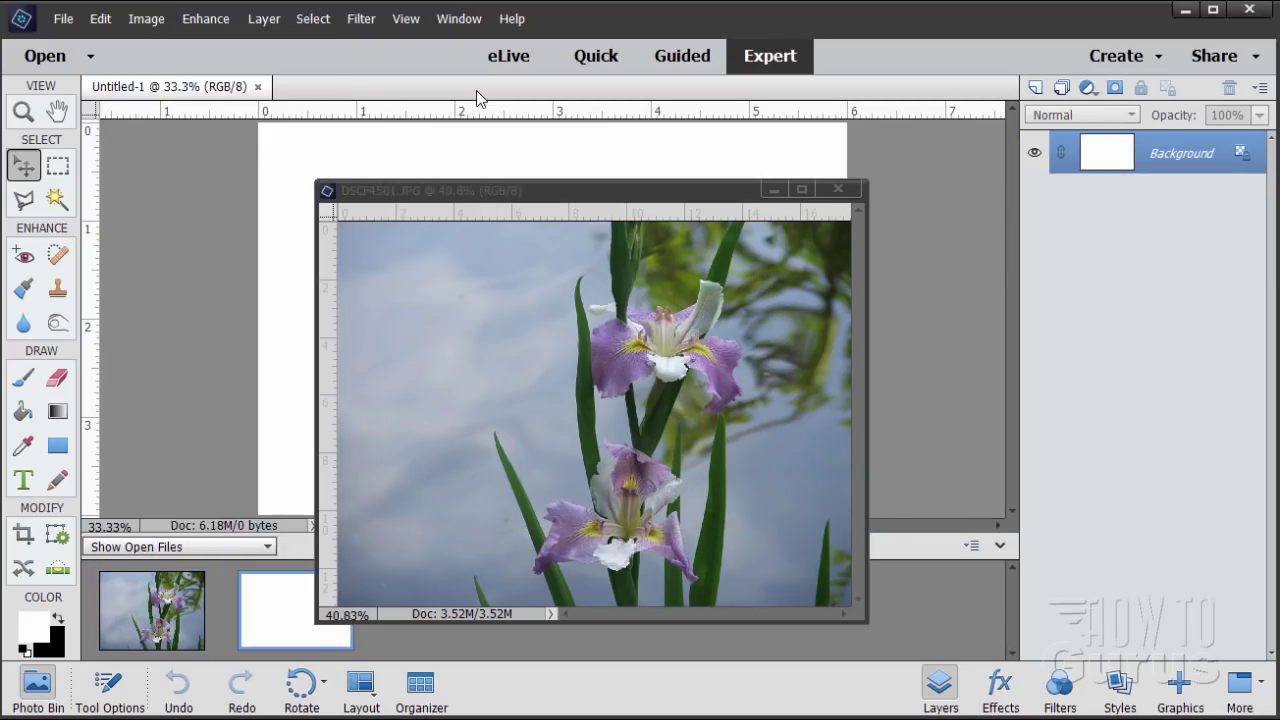
- Copy the iris photo into the blank document as a new layer and close the original photo
left_click_drag(481, 191, 722, 232)
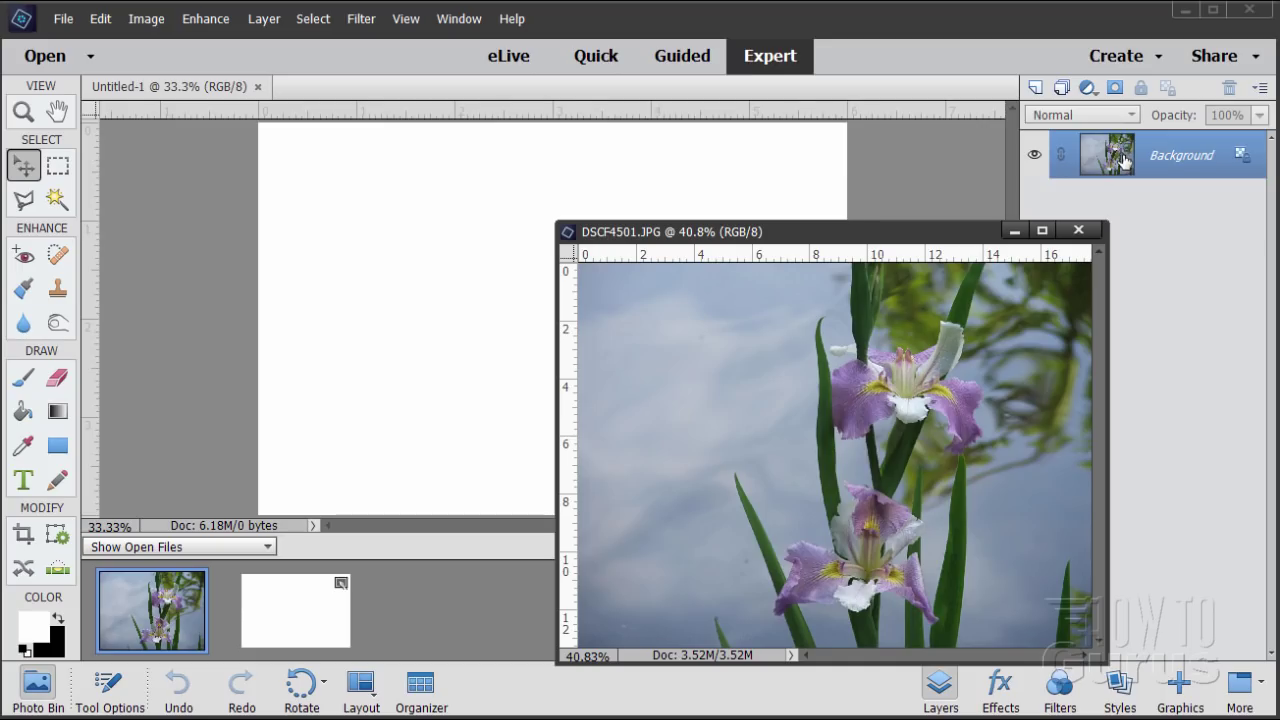
left_click_drag(1124, 160, 474, 203)
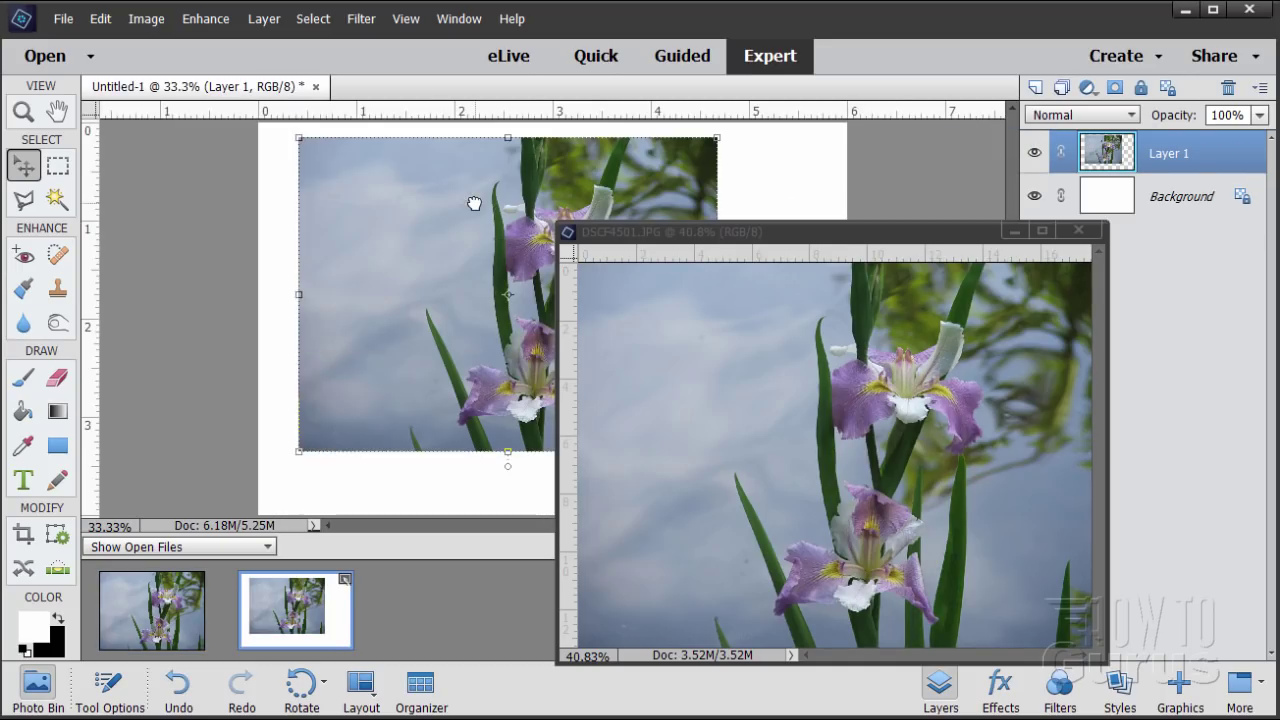
left_click(1078, 230)
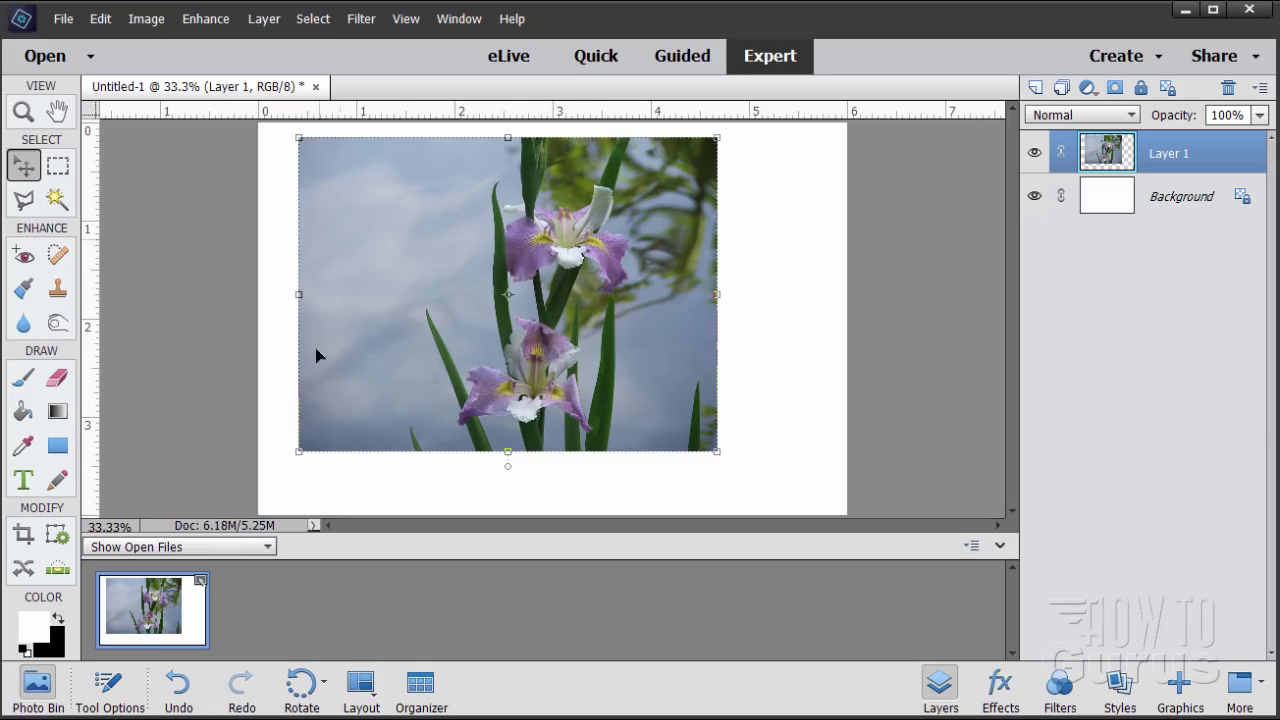
- Align the iris photo with the canvas's bottom edge, flip the layer horizontally and shift it right until its left edge sits at 3 inches
left_click_drag(610, 368, 743, 427)
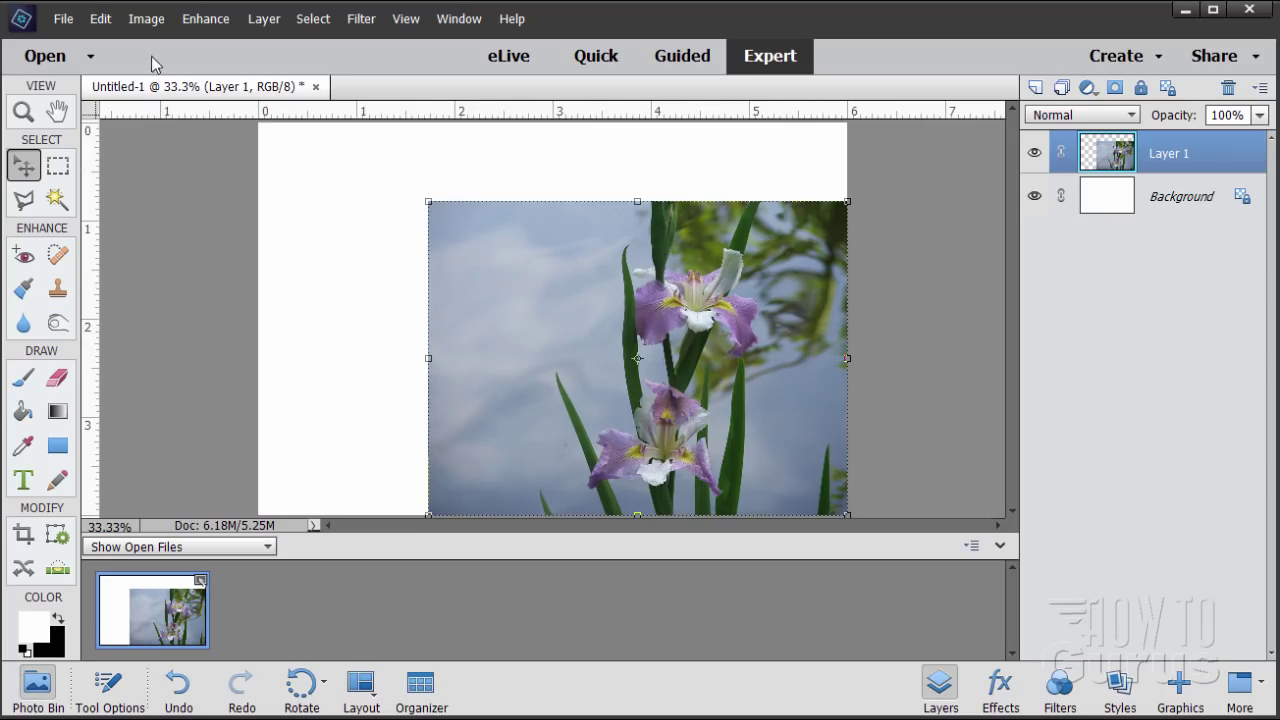
left_click(145, 20)
mouse_move(157, 43)
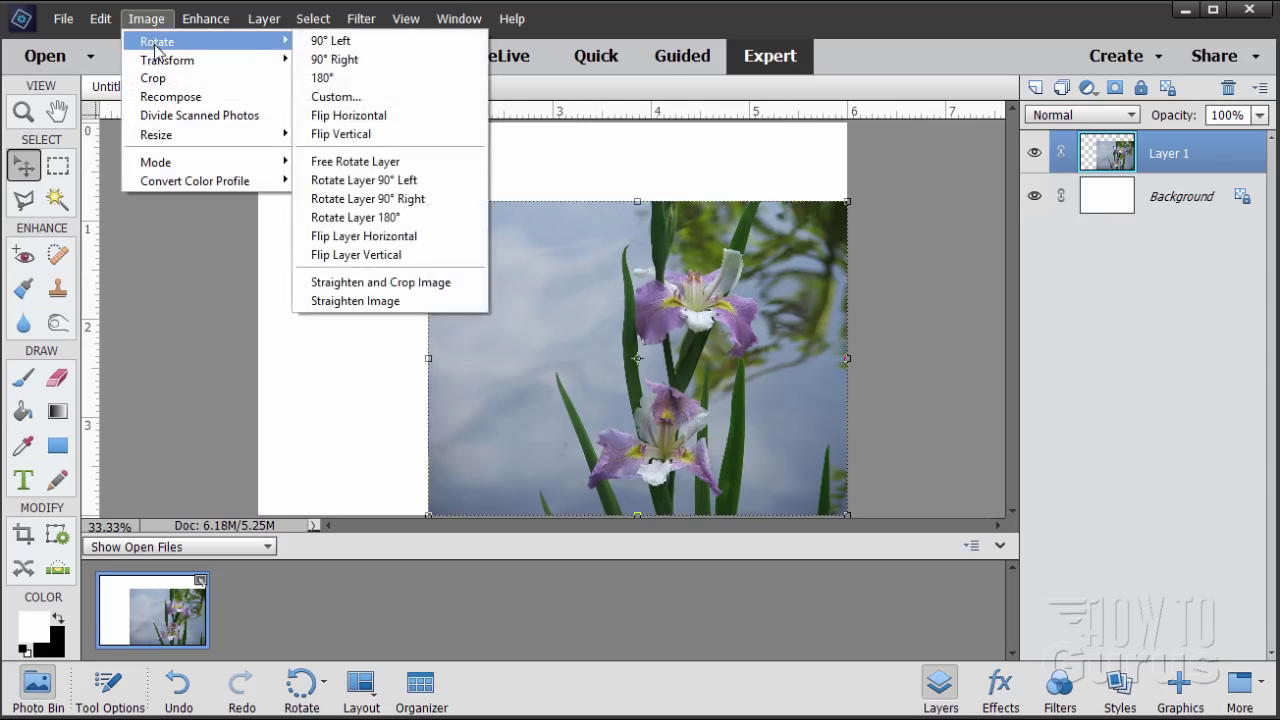
left_click(365, 237)
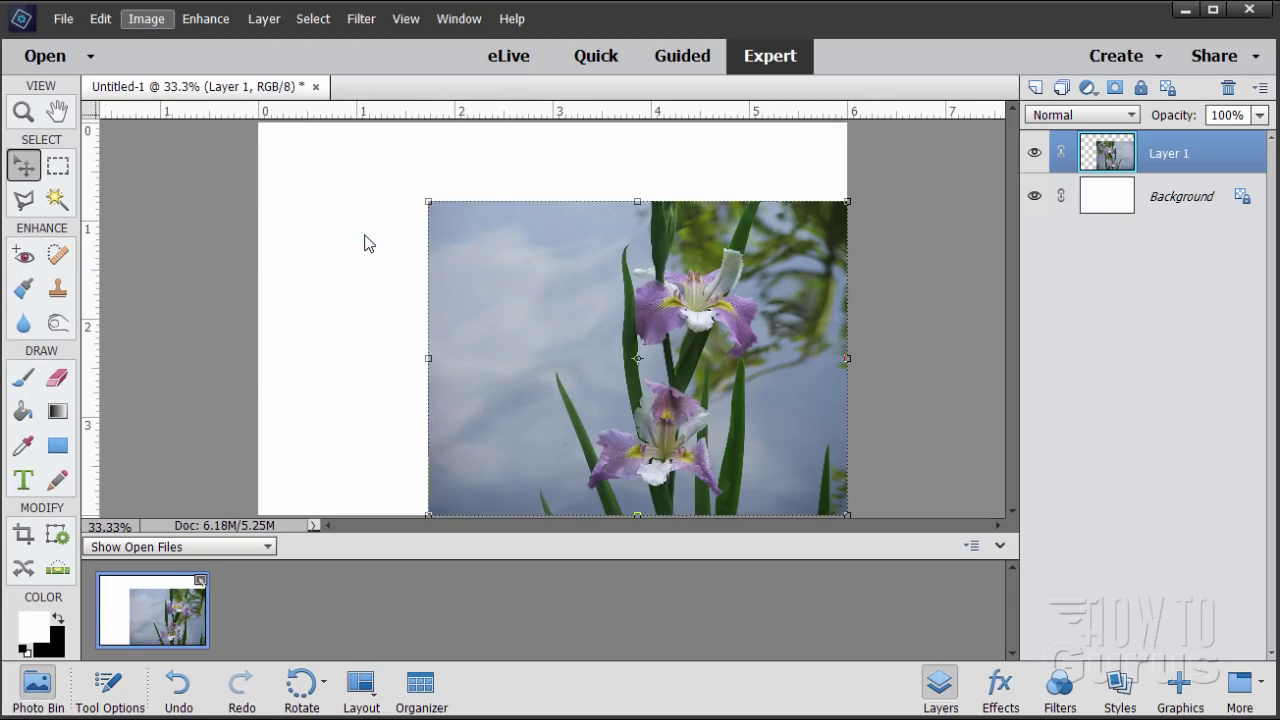
left_click_drag(457, 358, 582, 358)
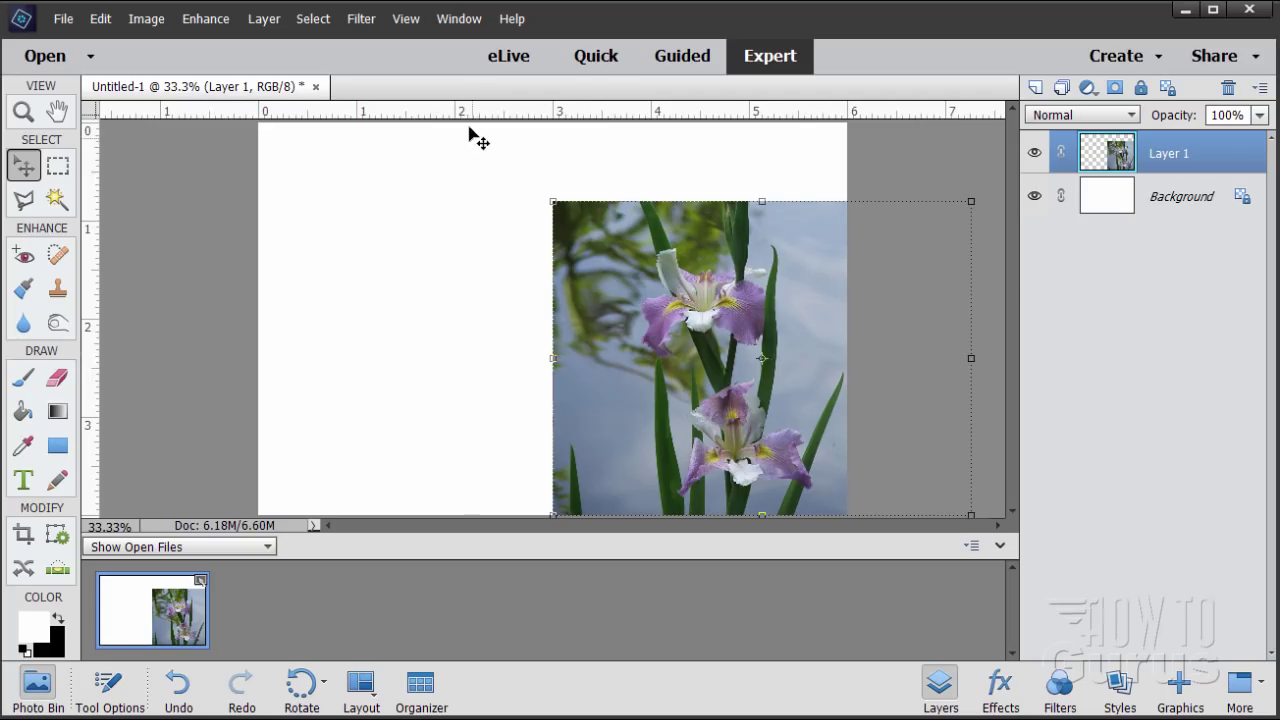
- Check the Snap To settings for guides and document bounds and test how the photo layer snaps
left_click(406, 19)
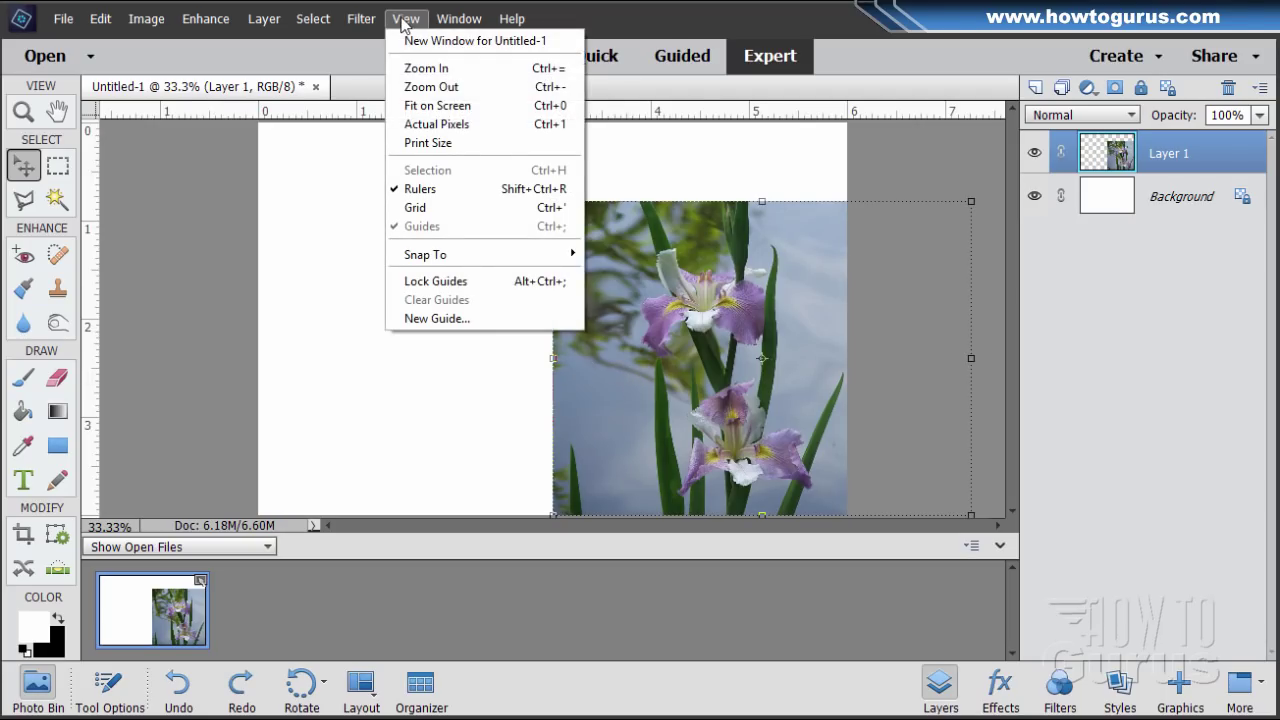
mouse_move(463, 258)
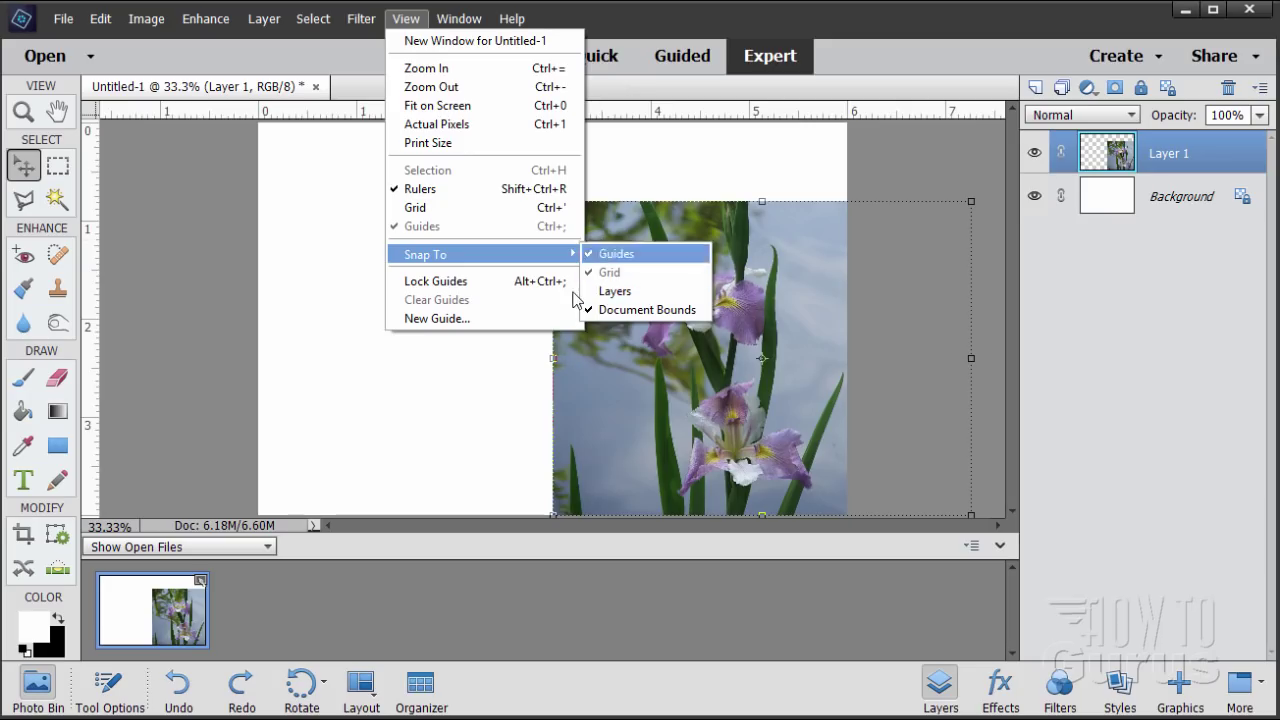
left_click(746, 260)
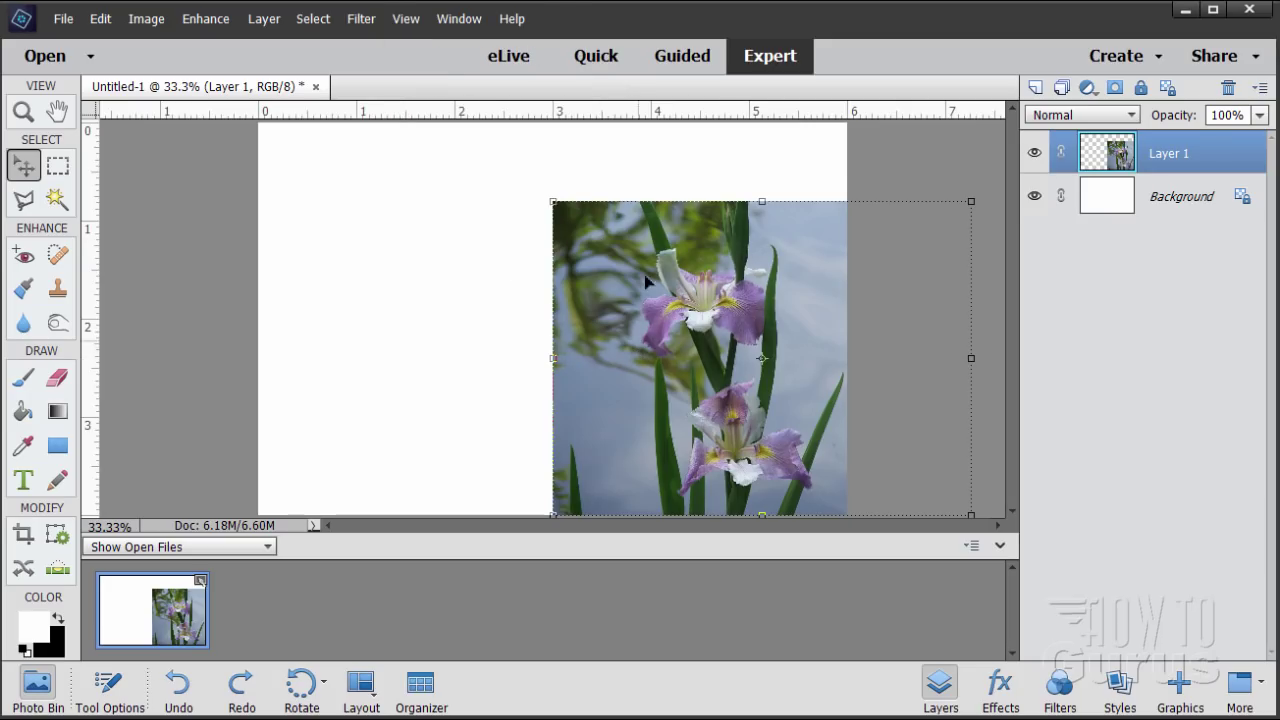
mouse_move(594, 360)
left_mouse_down()
mouse_move(631, 363)
mouse_move(598, 366)
left_mouse_up()
- Add an empty layer above the Background and set up the Gradient tool with black as foreground and white as background color
left_click(1110, 198)
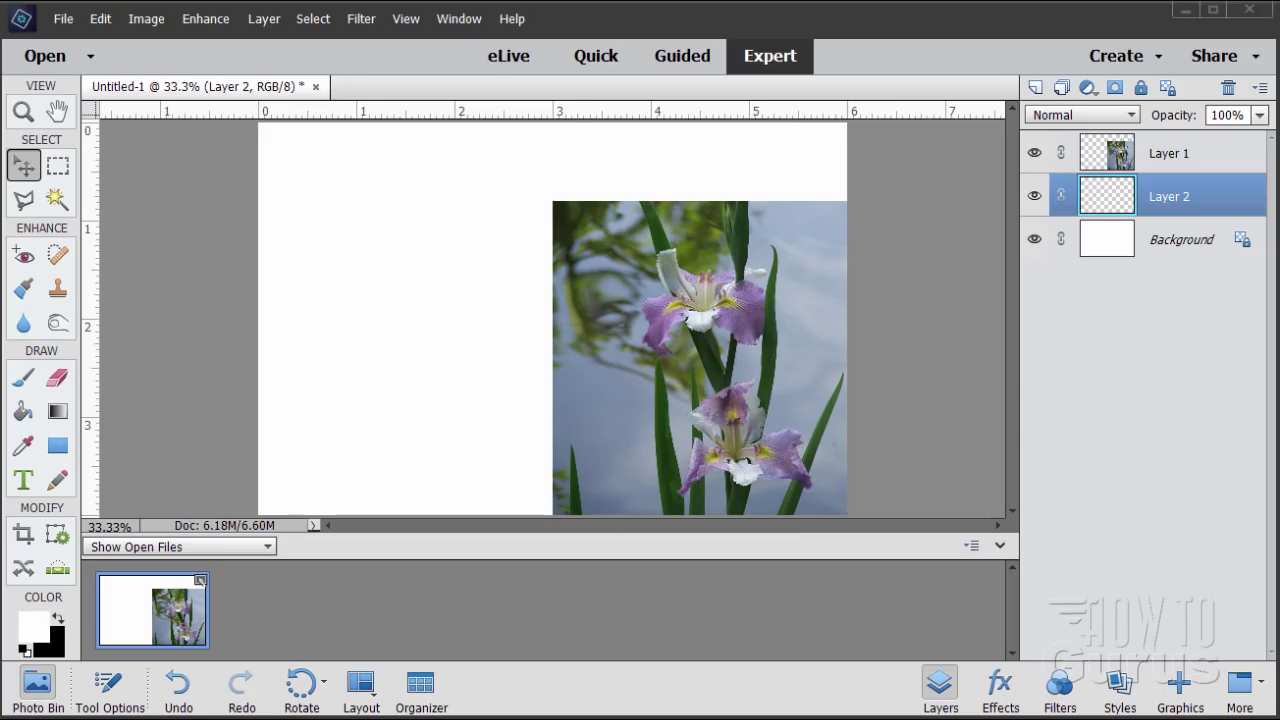
left_click(57, 417)
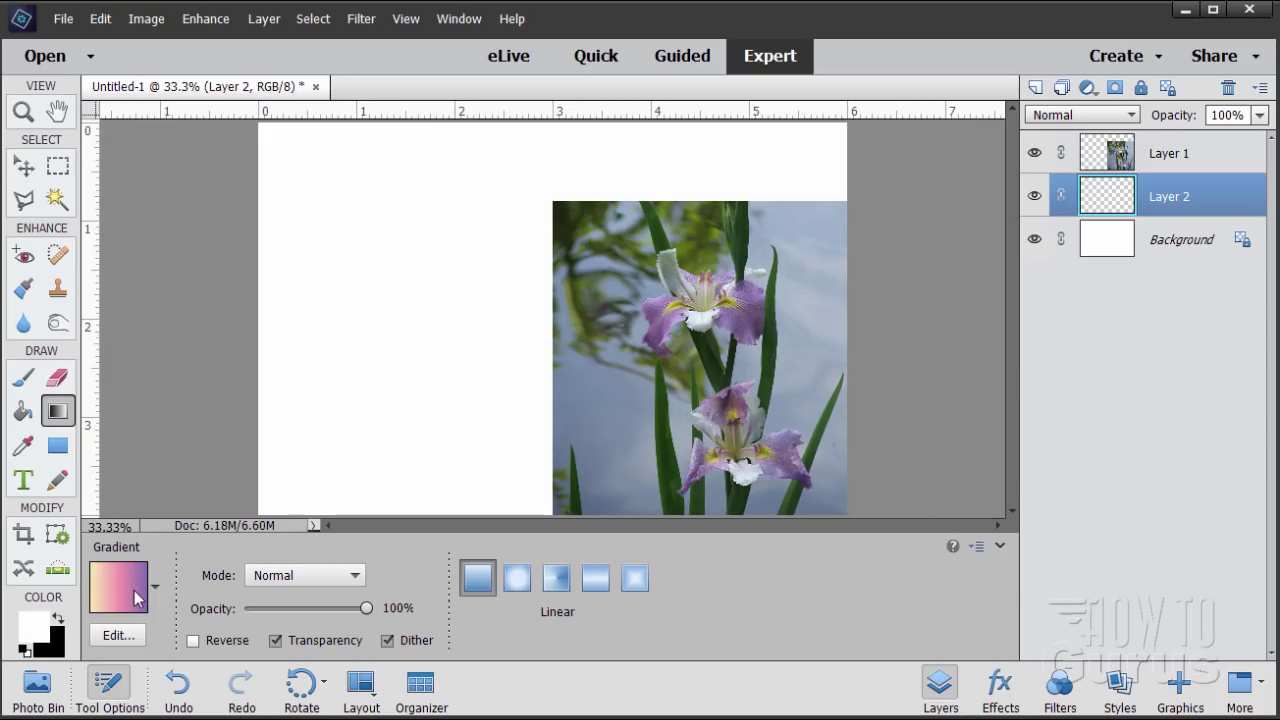
left_click(54, 620)
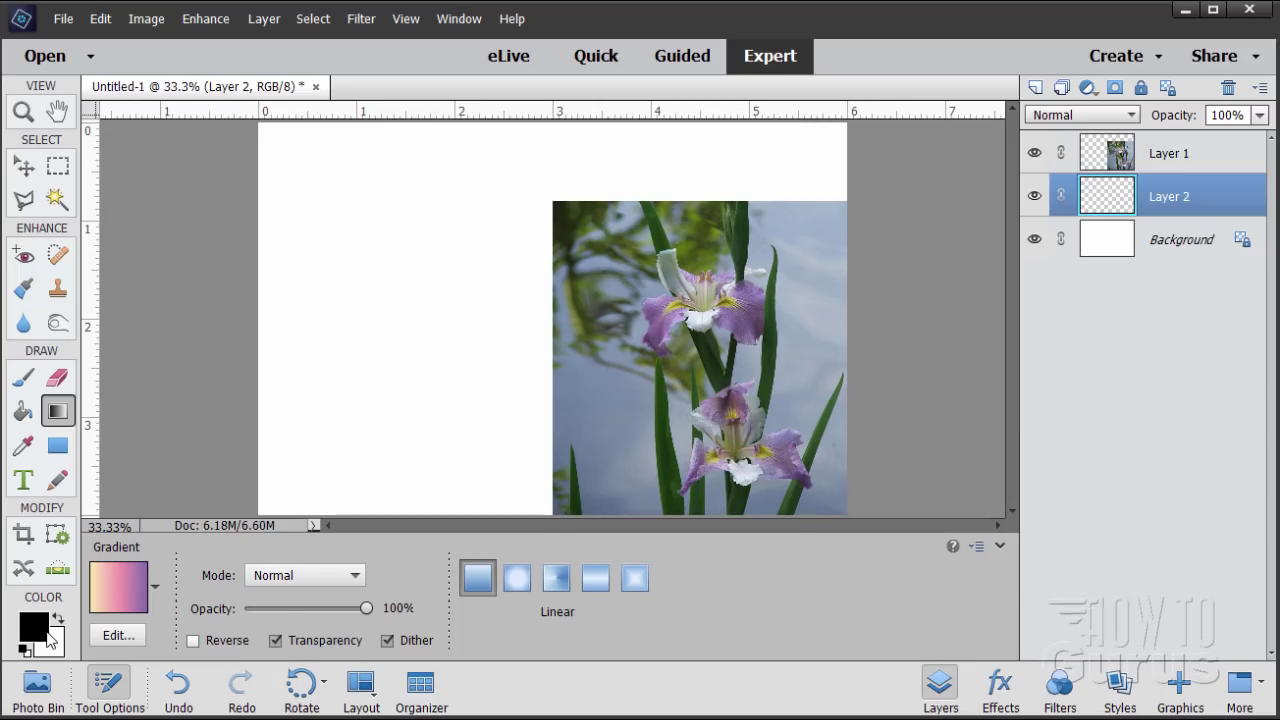
- Choose the Green, Purple, Blue gradient from the Pastels presets and draw it diagonally from the canvas's upper-left to lower-right corner
left_click(110, 597)
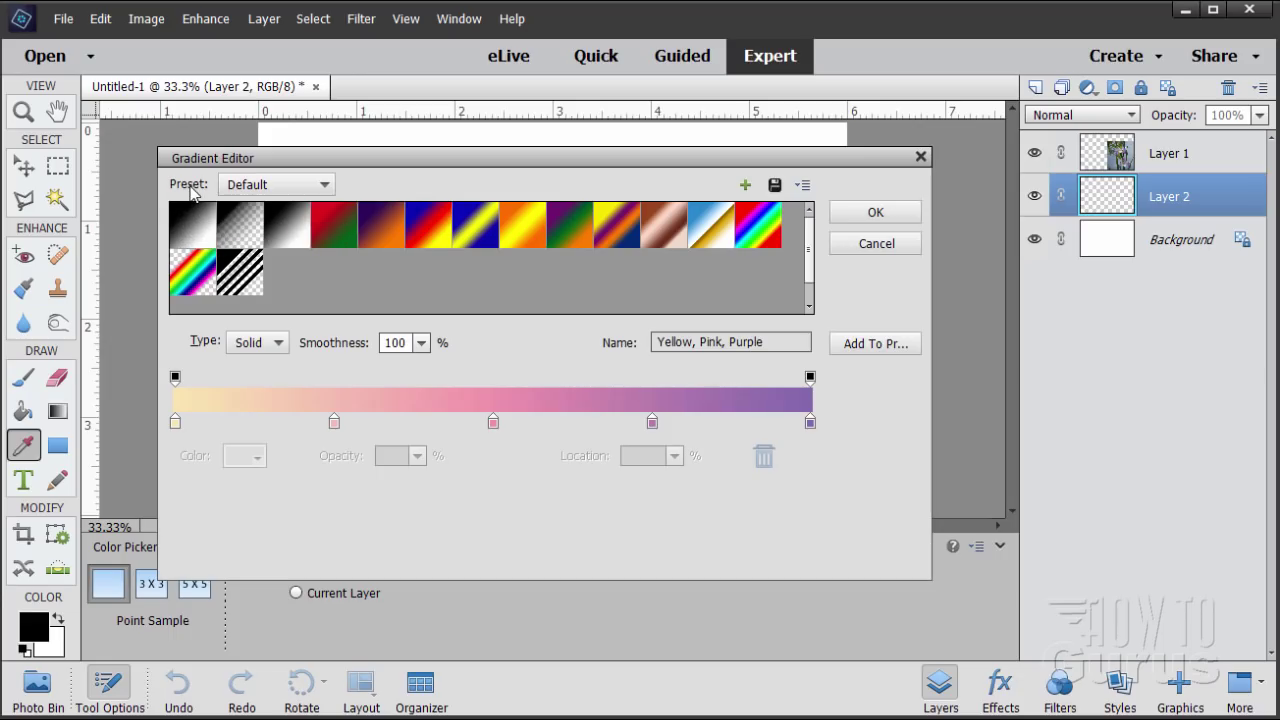
left_click(272, 190)
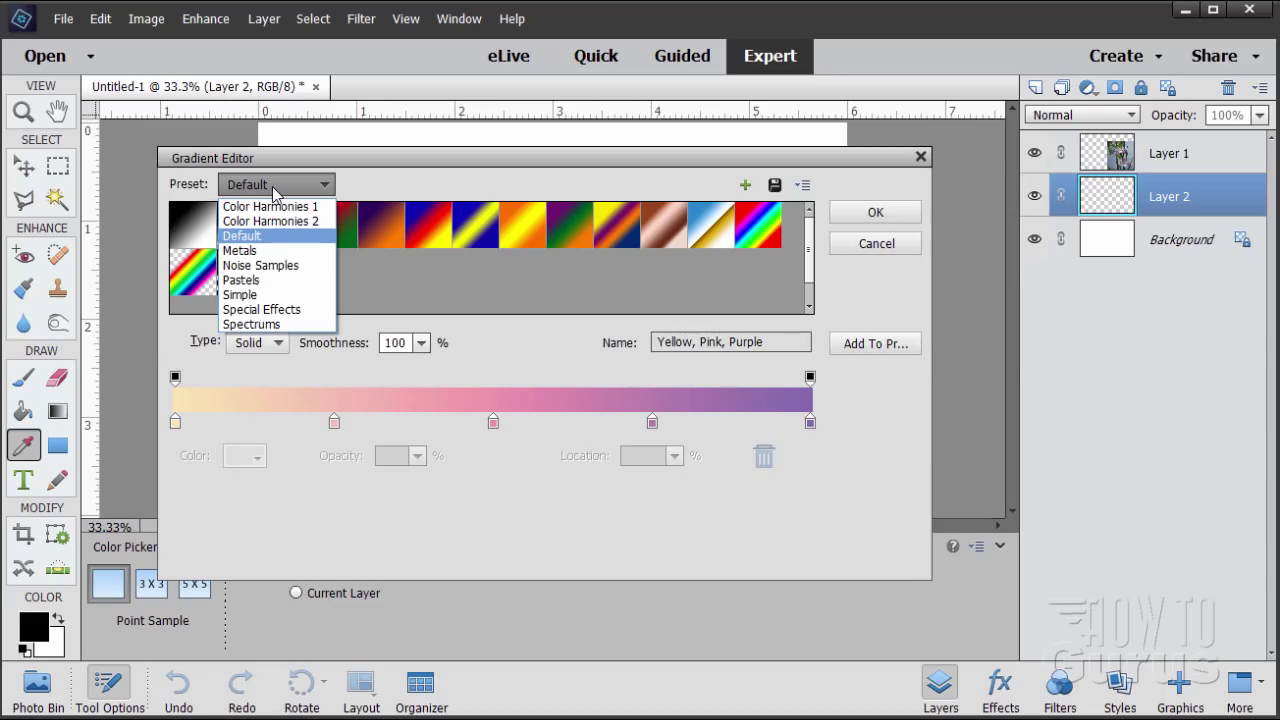
left_click(242, 280)
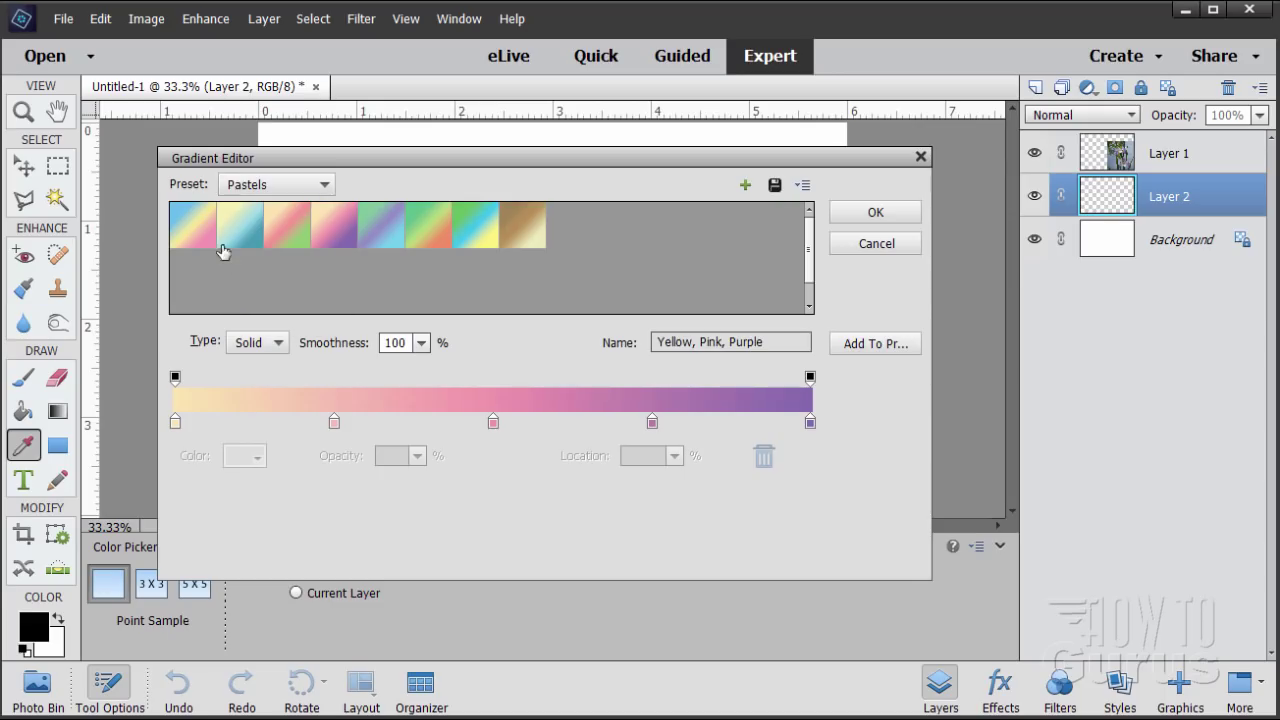
left_click(381, 225)
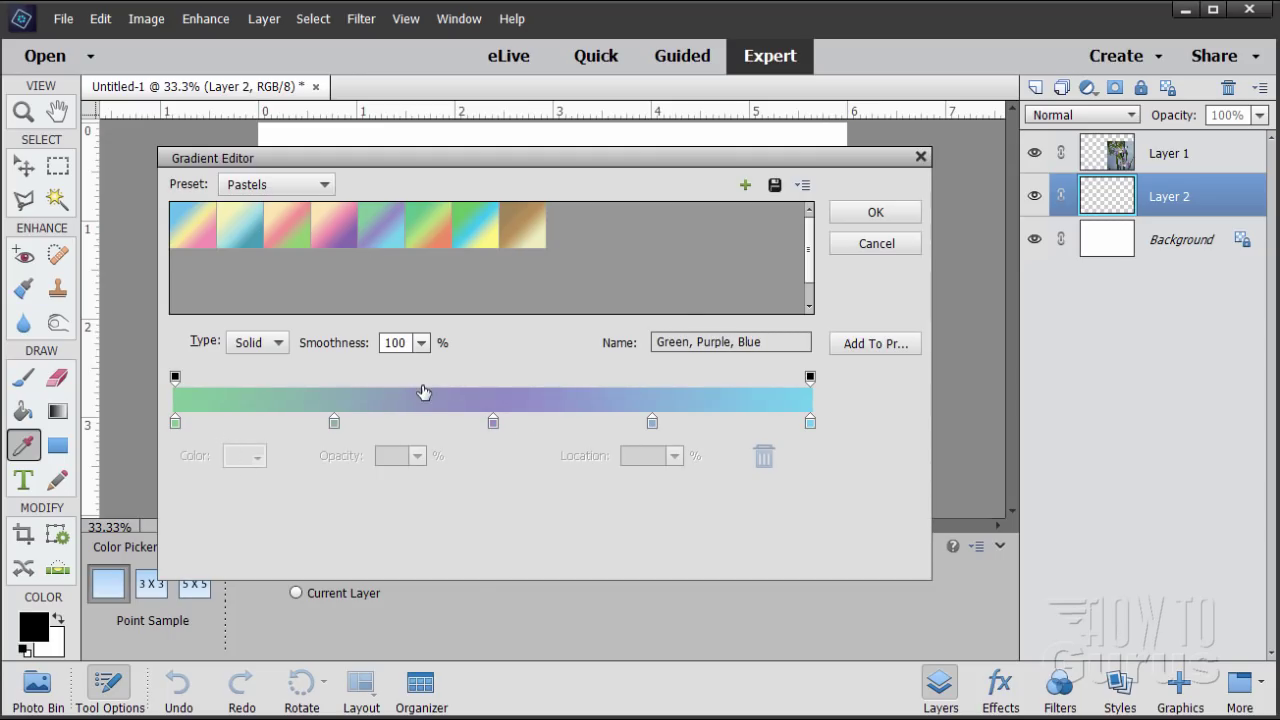
left_click(856, 214)
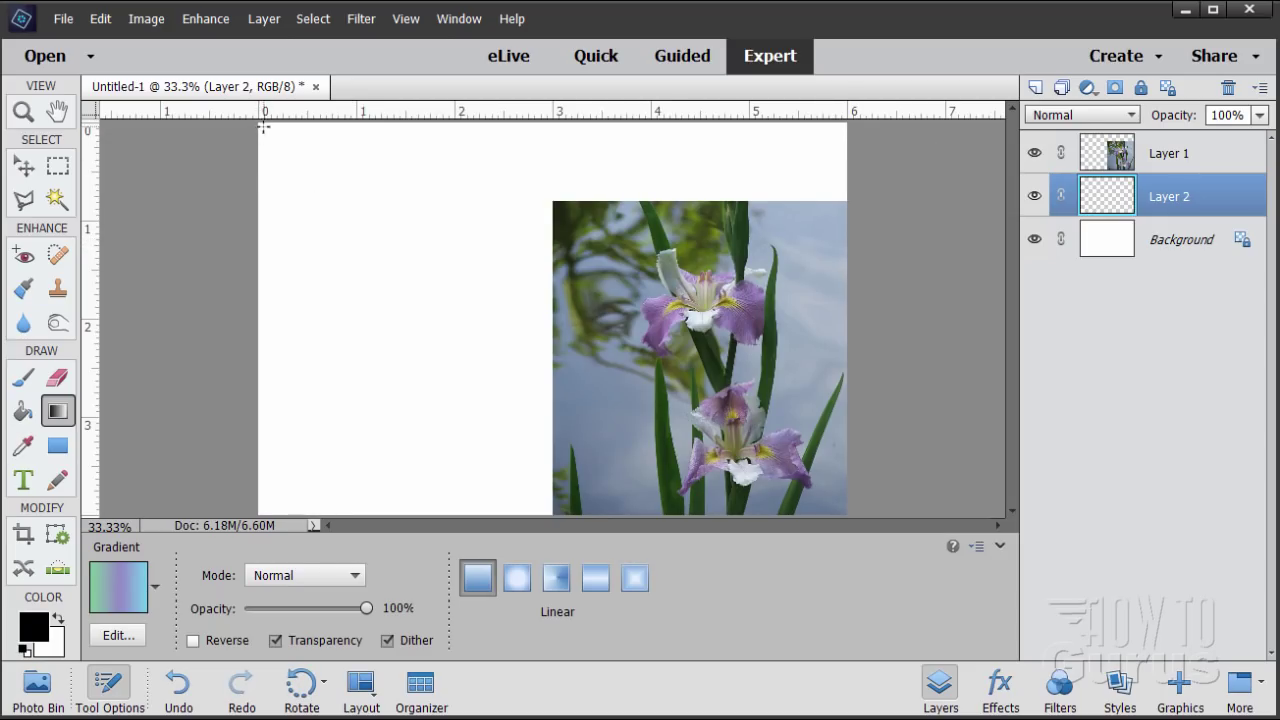
left_click_drag(258, 124, 846, 515)
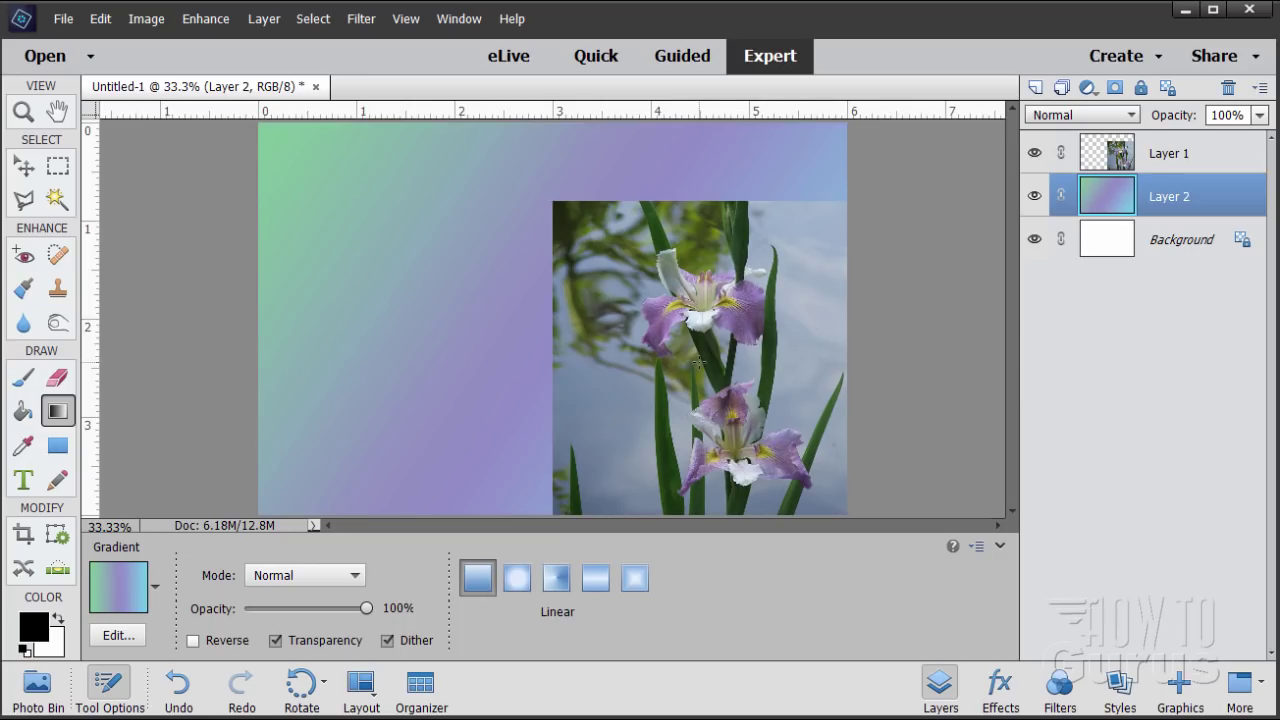
- Add a Levels adjustment layer above the gradient layer, clipped to it as a clipping mask
left_click(28, 170)
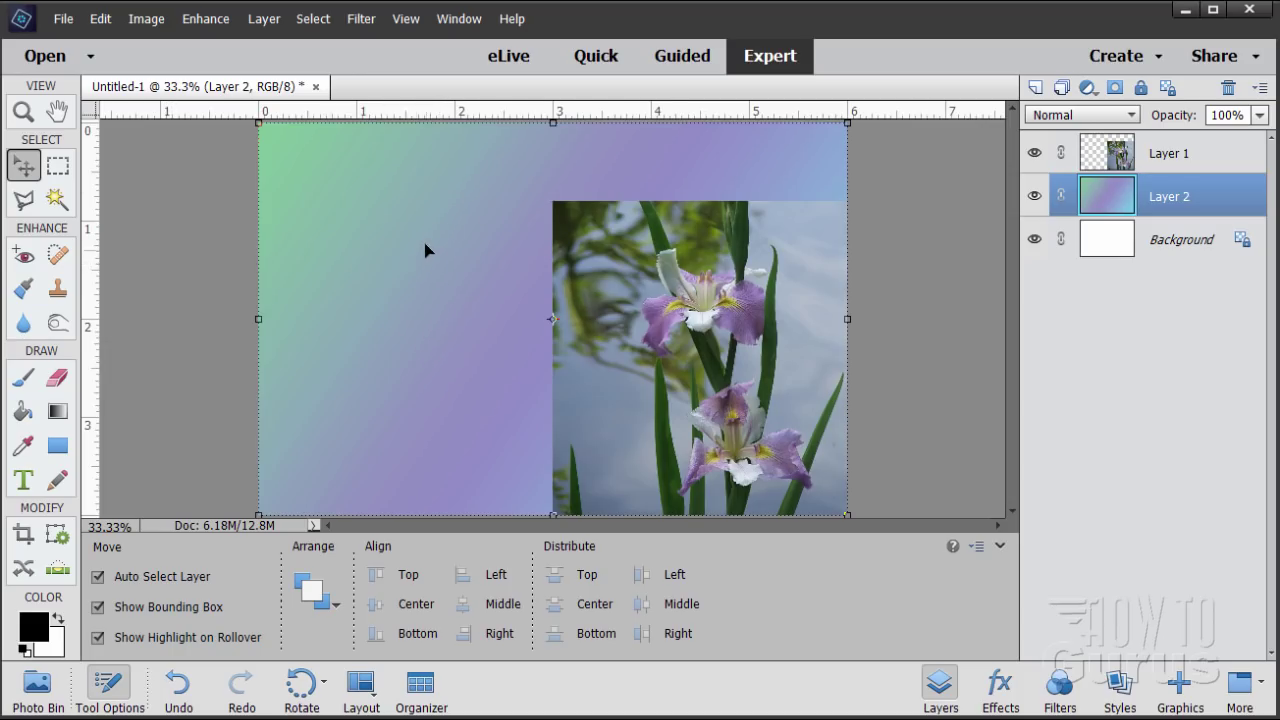
left_click(266, 18)
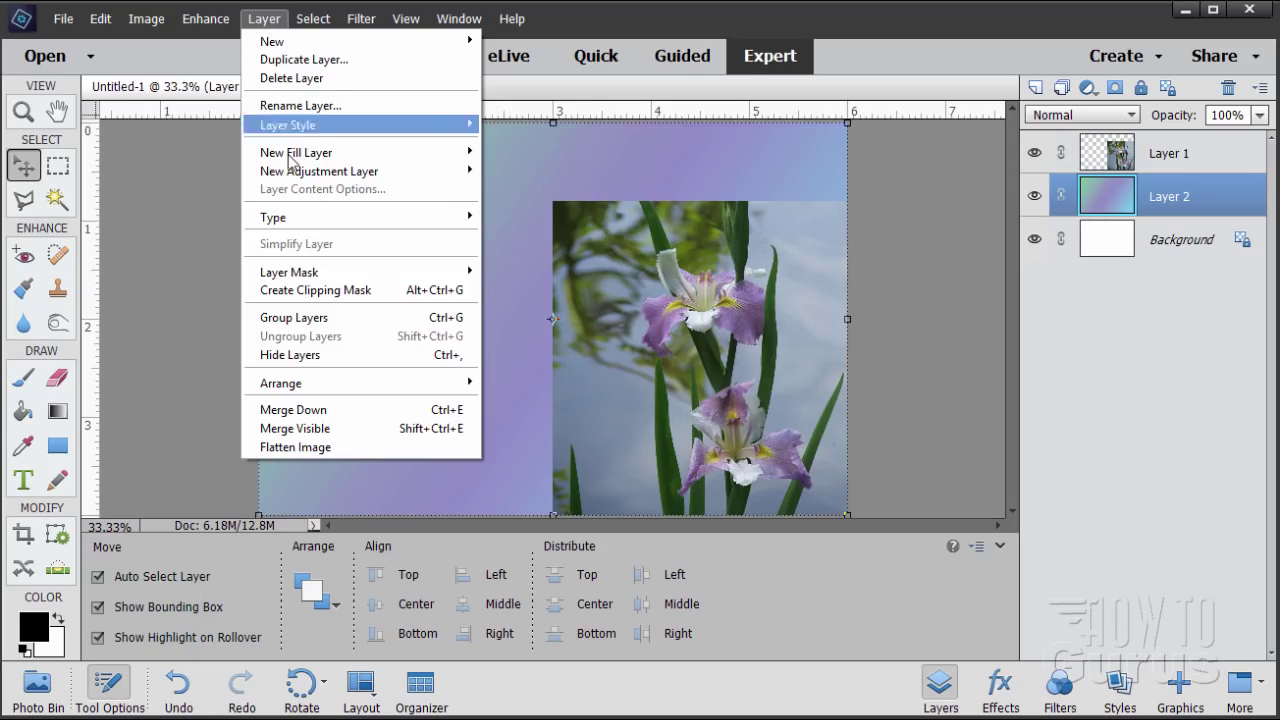
mouse_move(295, 176)
left_click(510, 172)
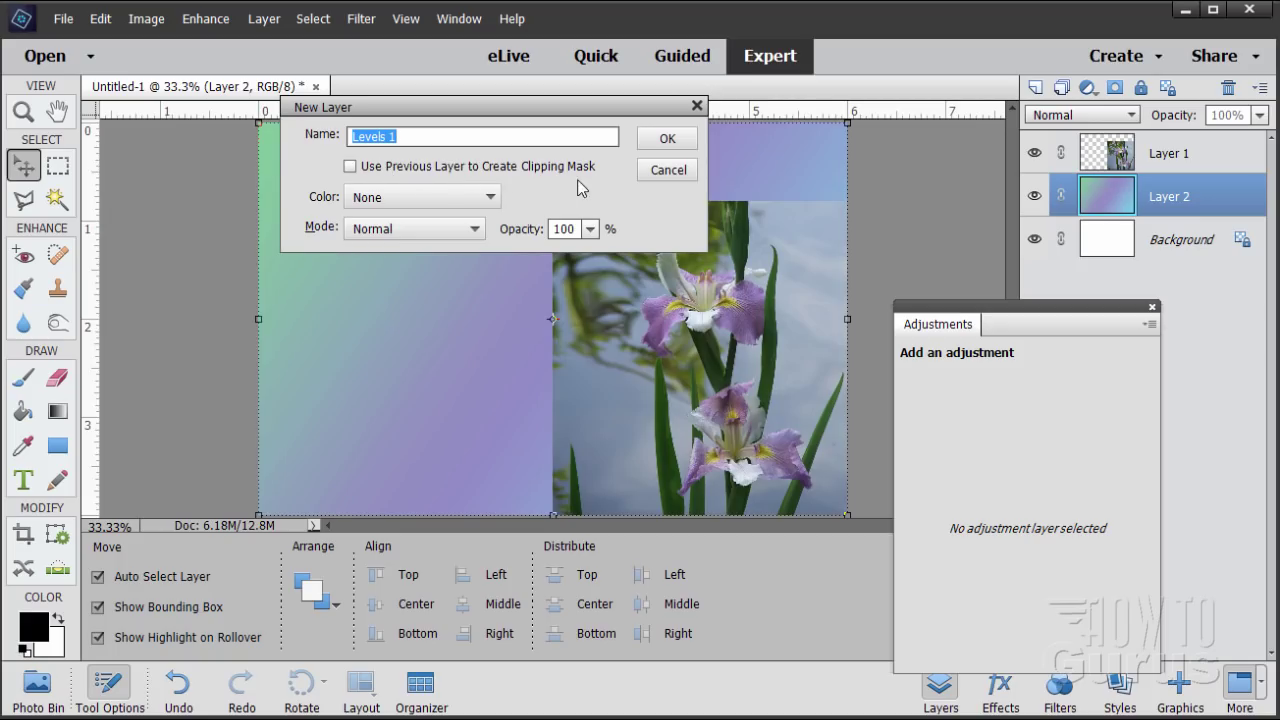
left_click(351, 167)
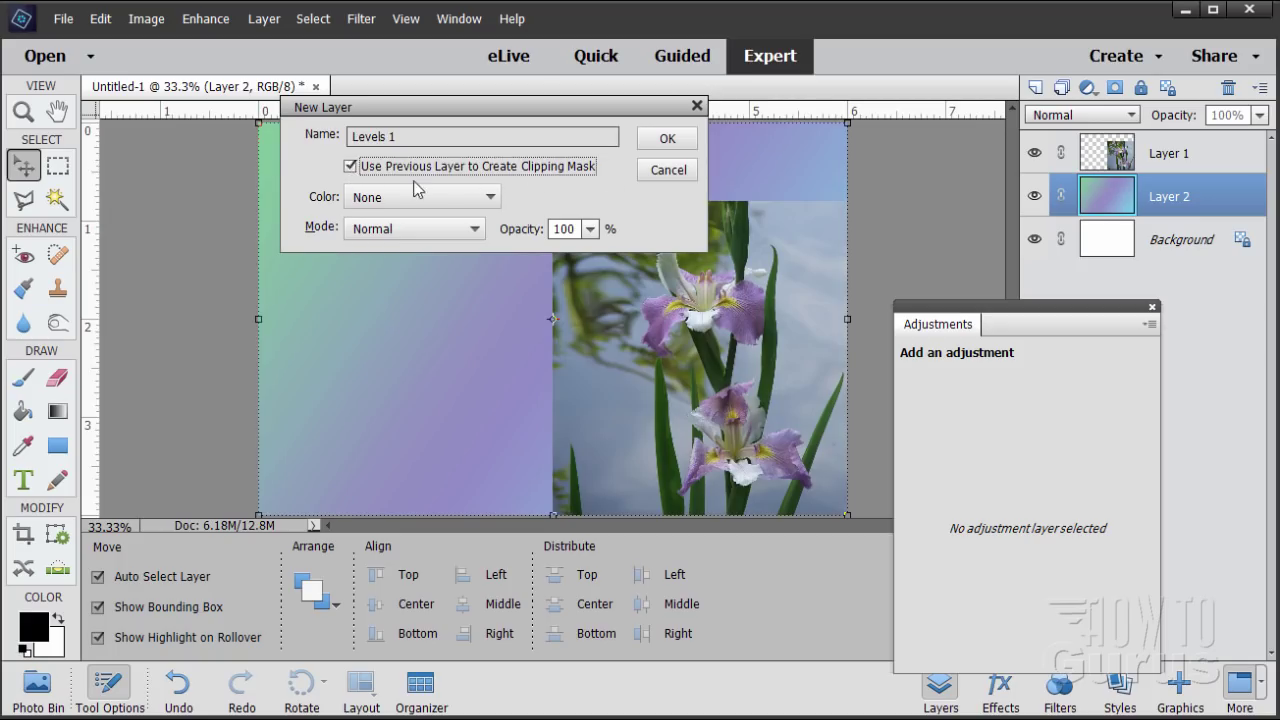
left_click(664, 142)
left_click_drag(950, 309, 726, 299)
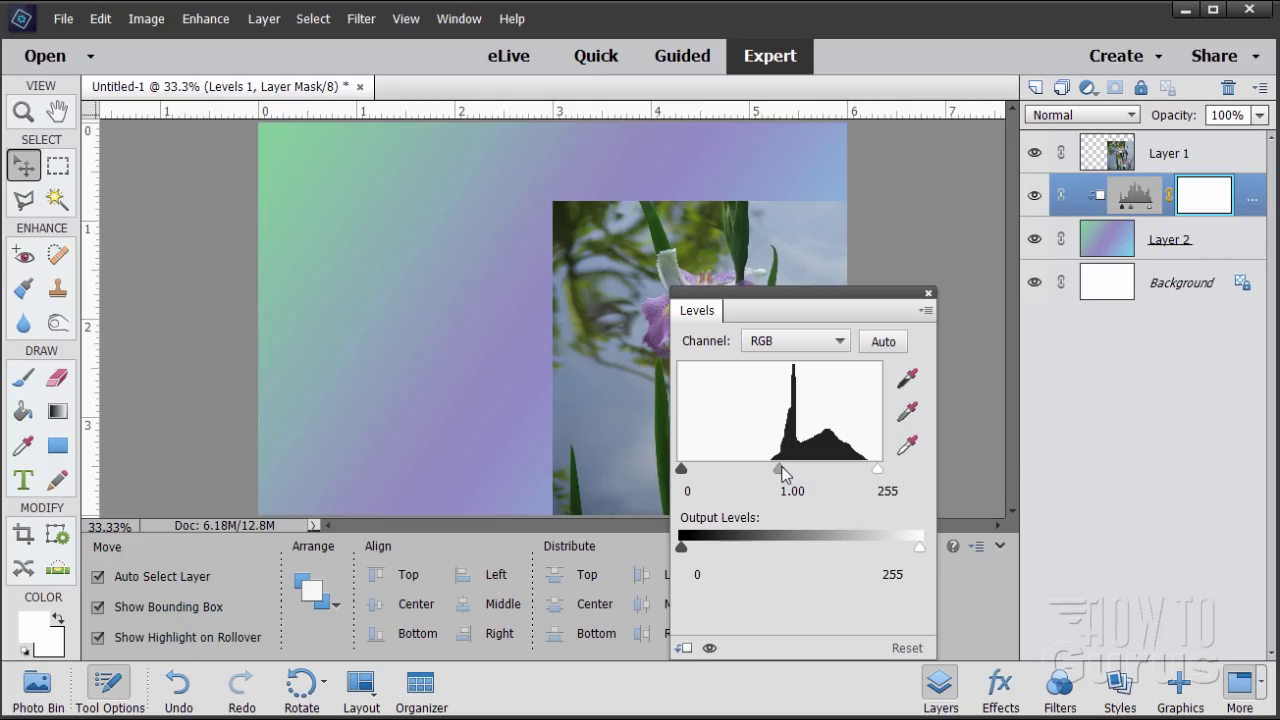
- Lighten the gradient with the Levels adjustment by setting the midtone input to 2.09 and the white input to 187
left_click_drag(782, 478, 728, 477)
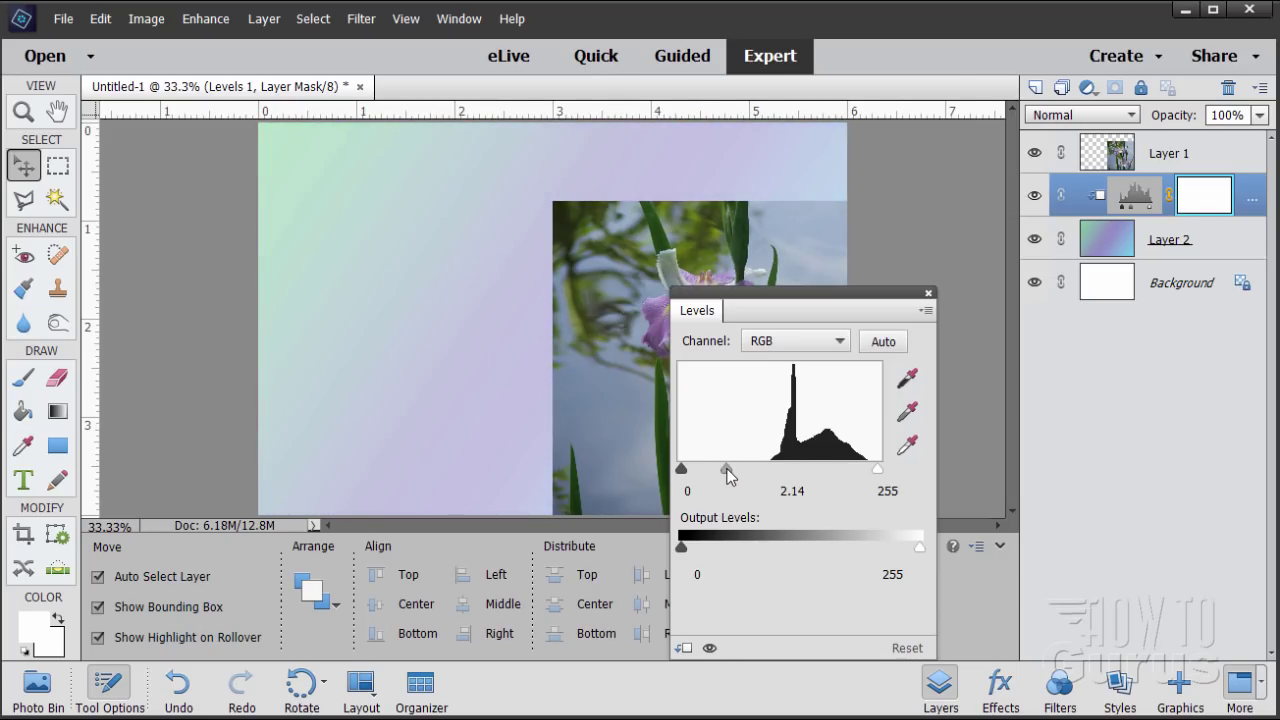
left_click(806, 490)
key("BackSpace")
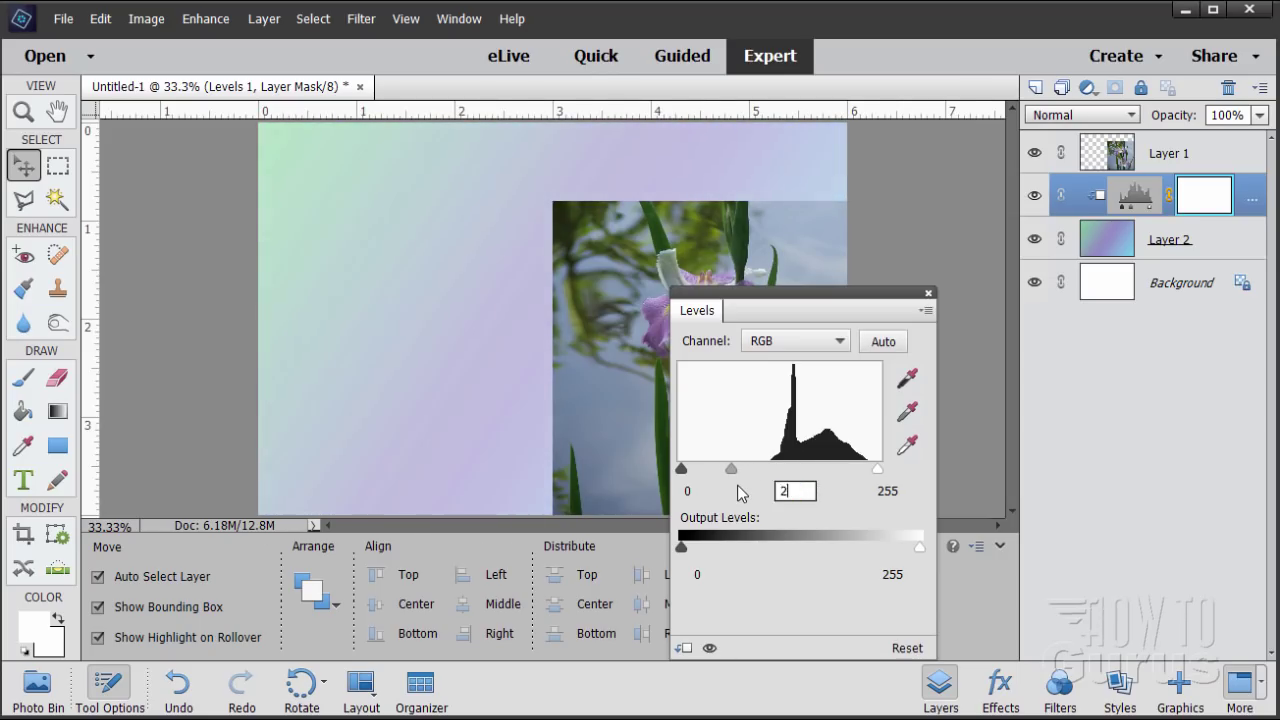
type("2.09")
left_click_drag(878, 478, 845, 474)
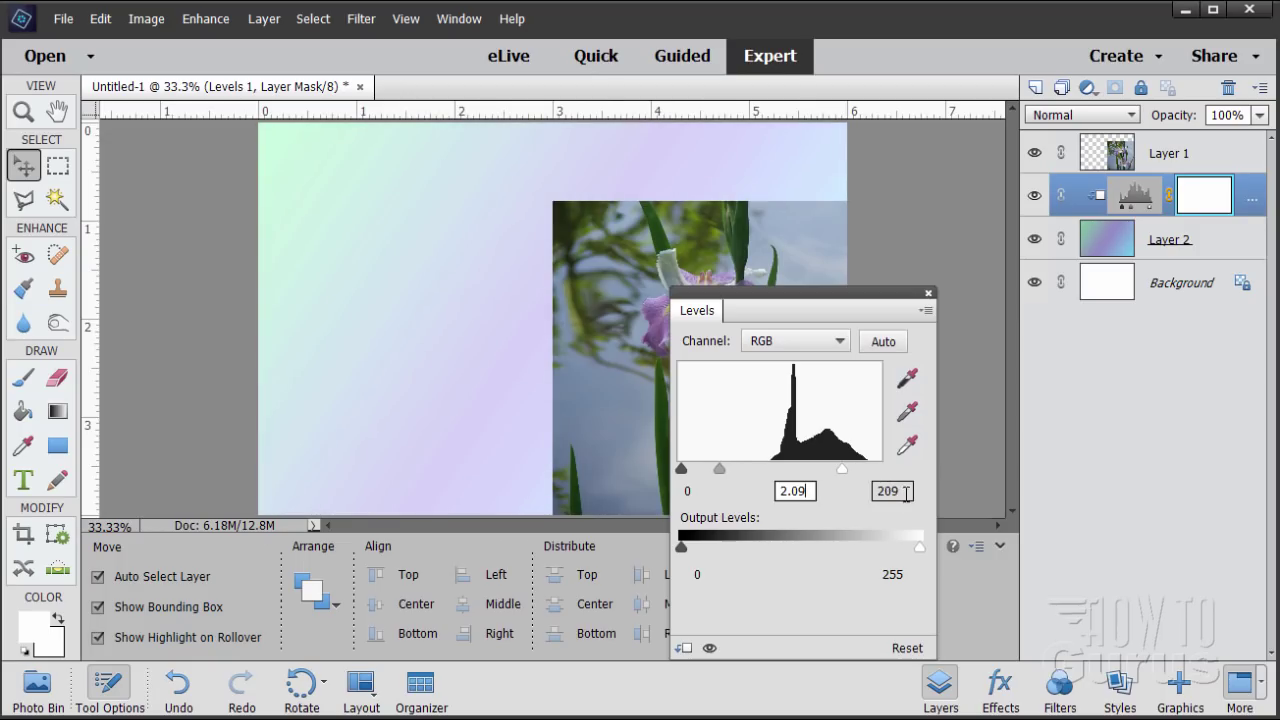
left_click(905, 492)
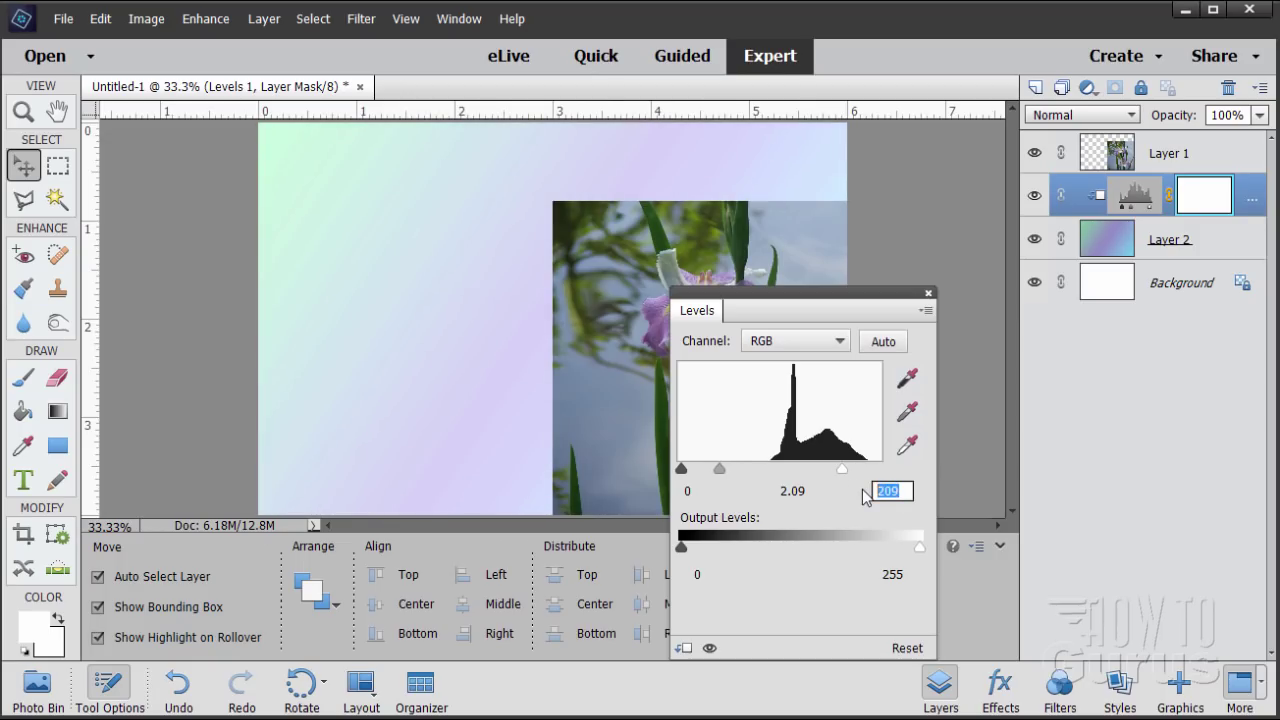
type("187")
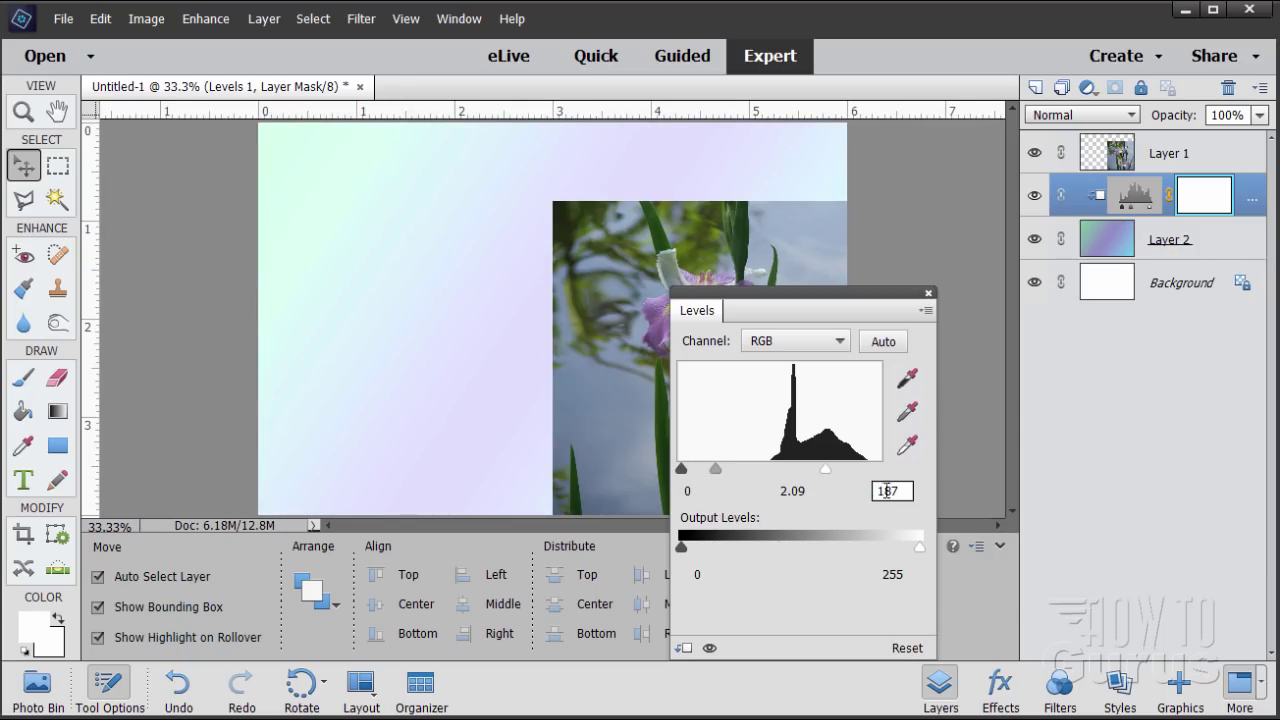
left_click(929, 294)
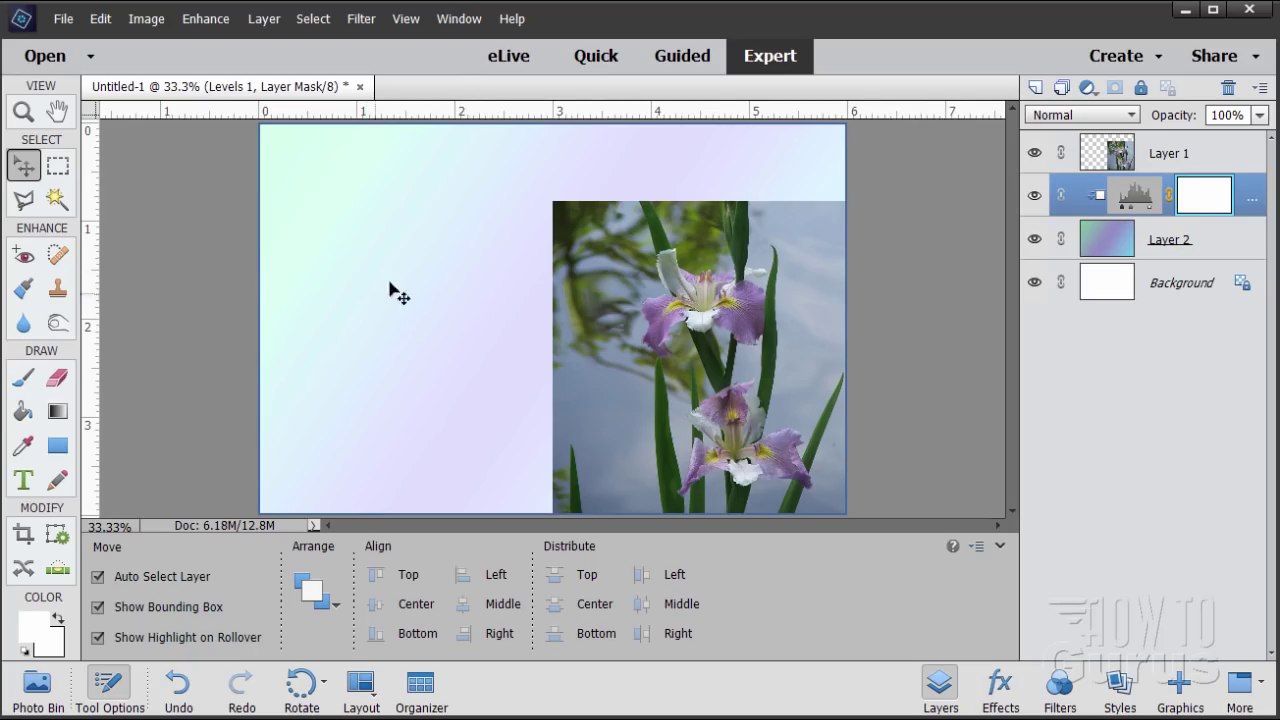
- Add a Hue/Saturation adjustment layer above the Levels layer, using the previous layer to create a clipping mask
left_click(266, 20)
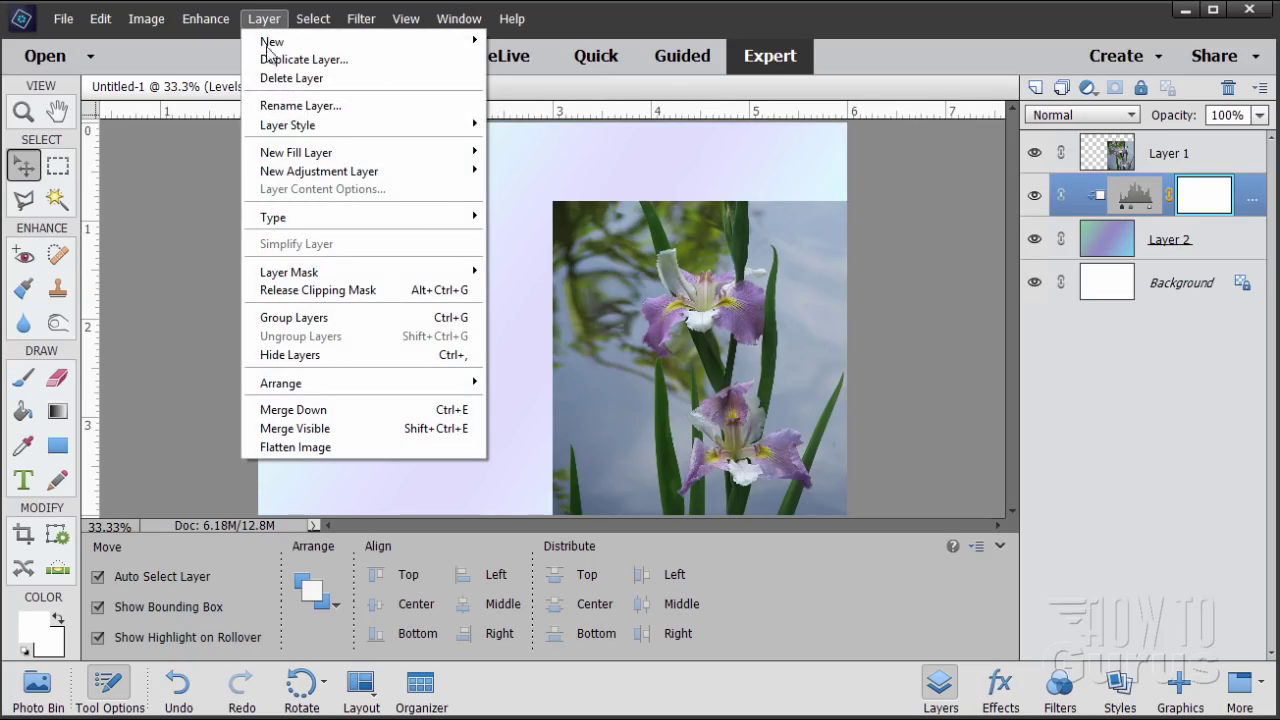
mouse_move(318, 172)
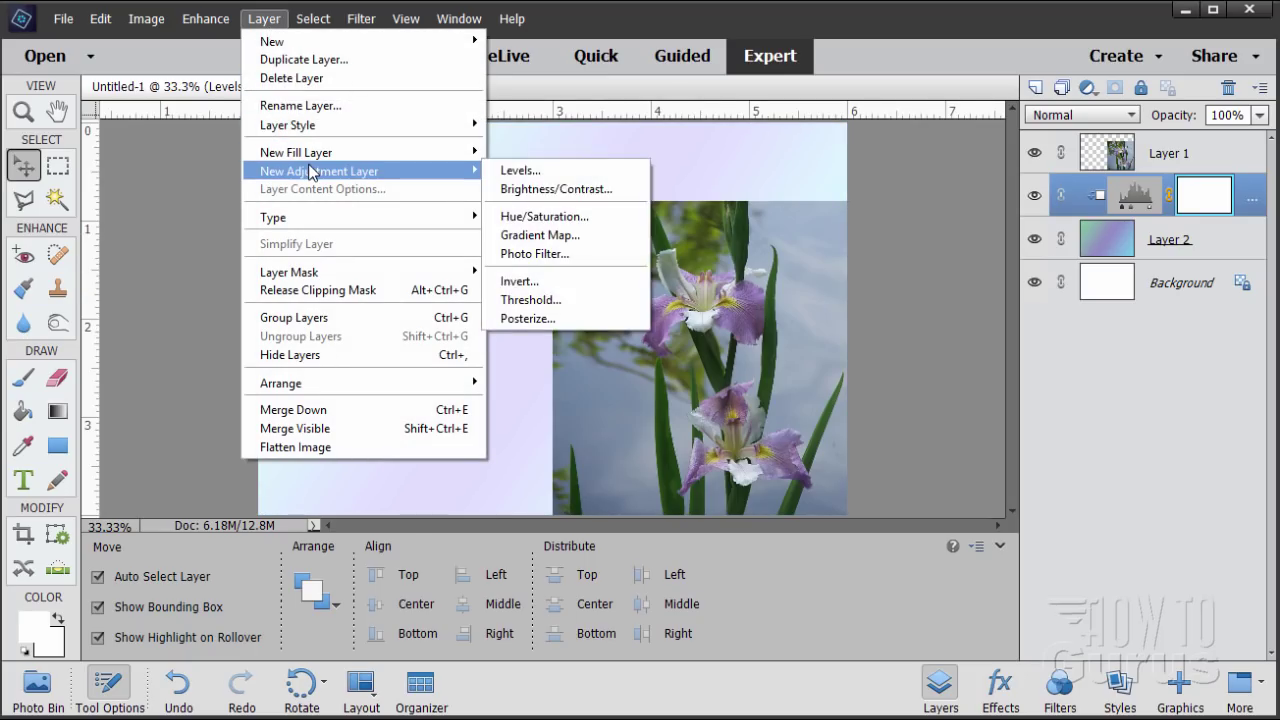
left_click(549, 217)
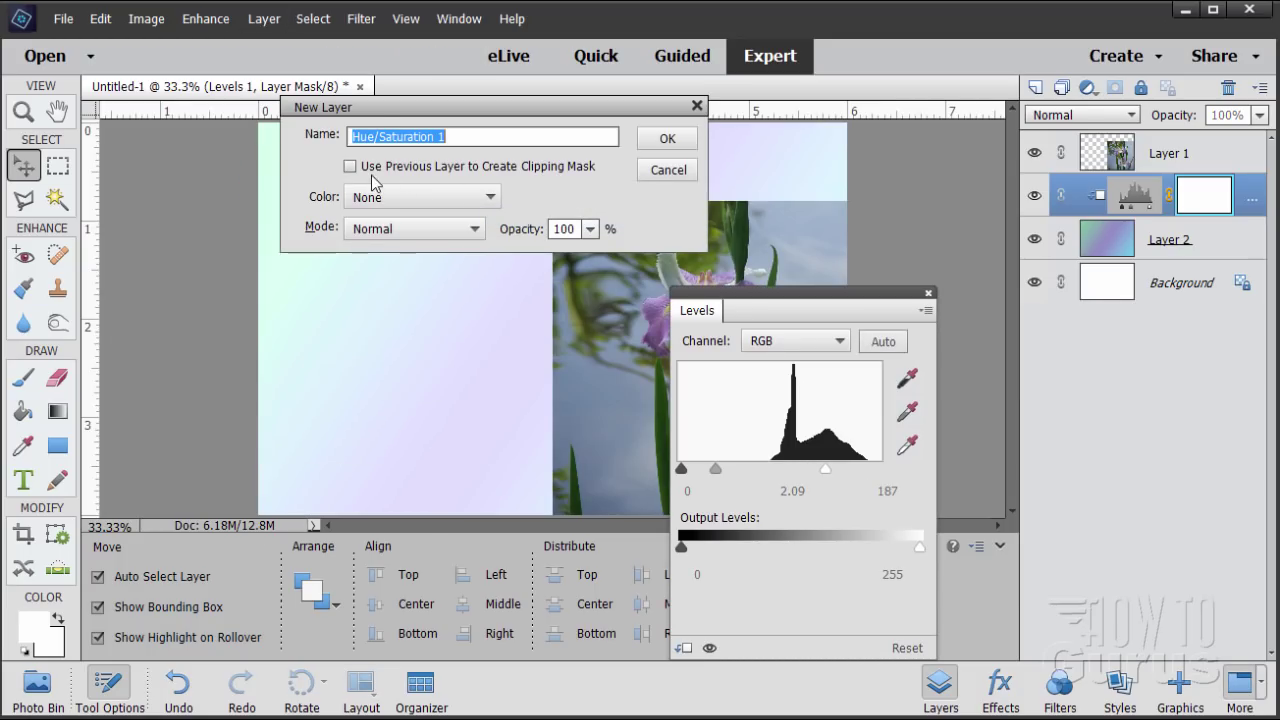
left_click(352, 167)
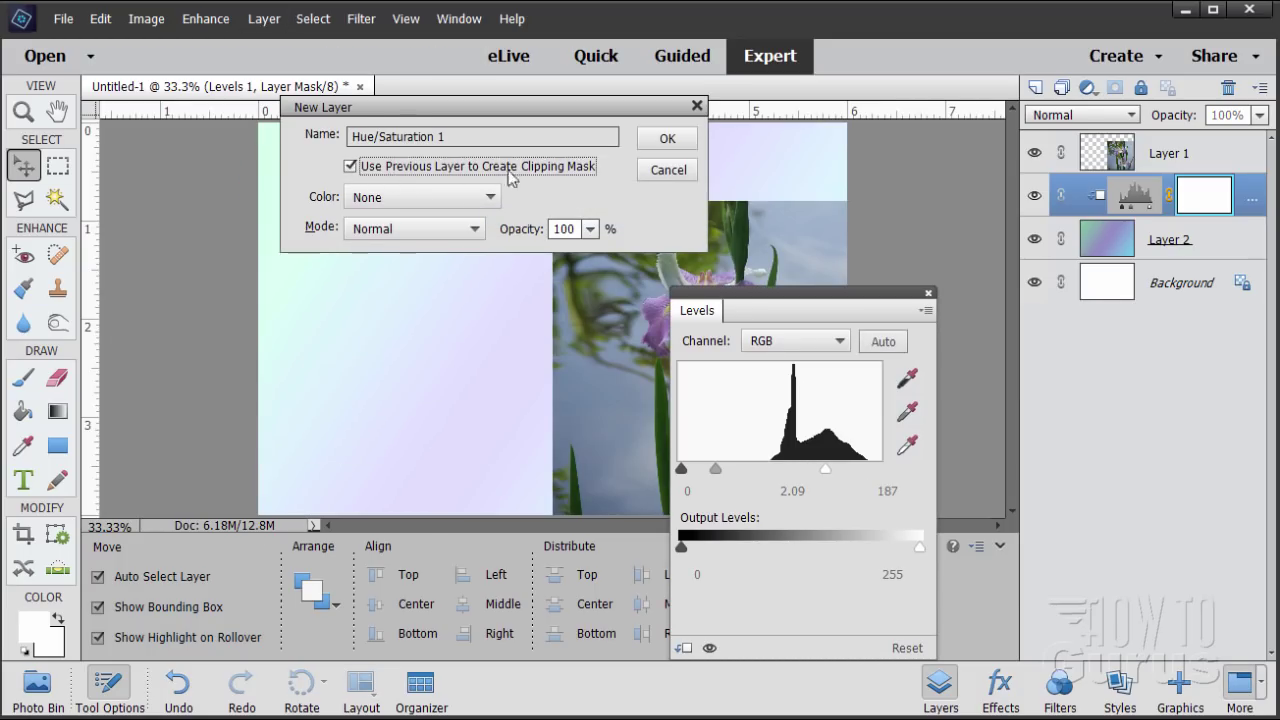
left_click(658, 137)
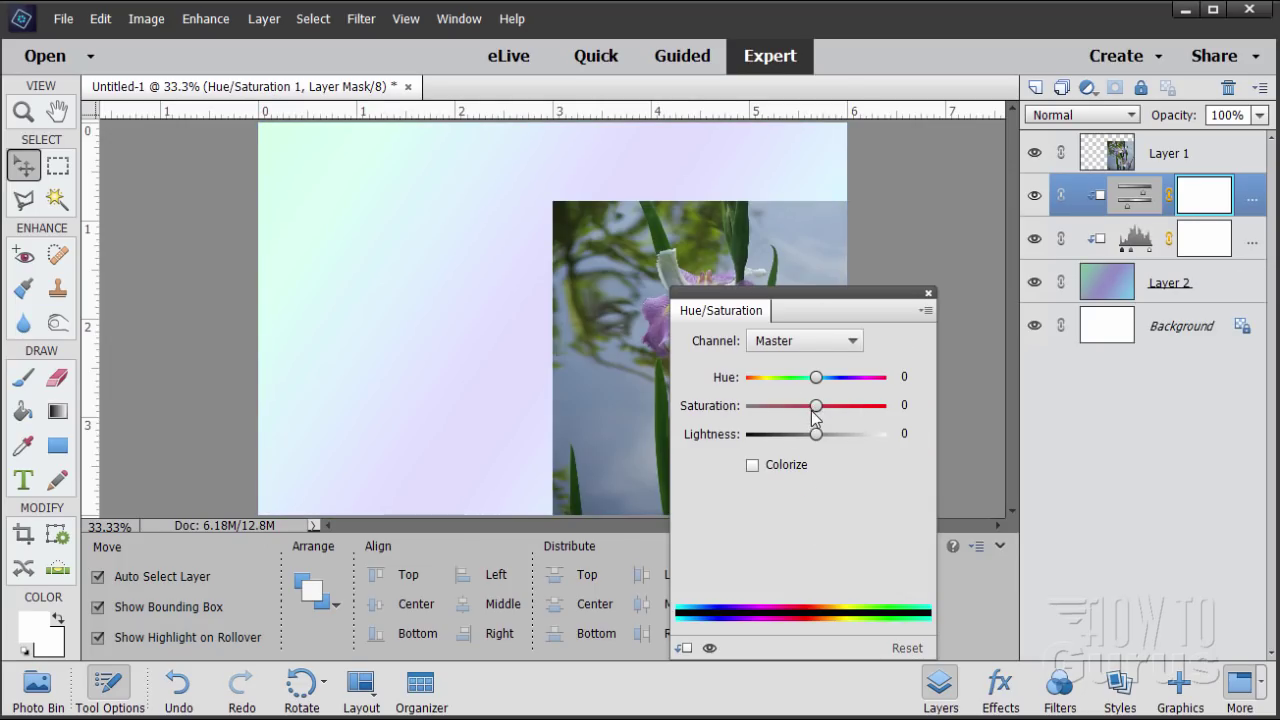
- Reduce the gradient's saturation to -33 and compare the background with the Hue/Saturation layer hidden and shown
left_click_drag(818, 411, 793, 407)
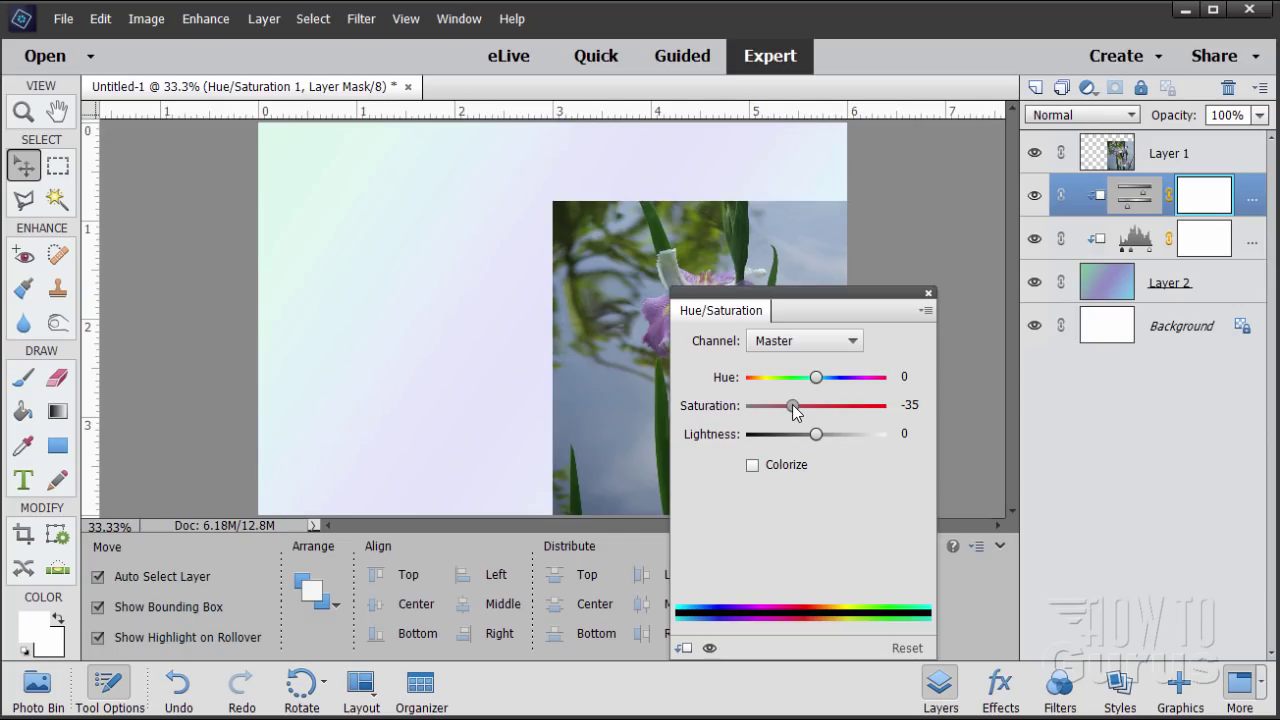
left_click(907, 405)
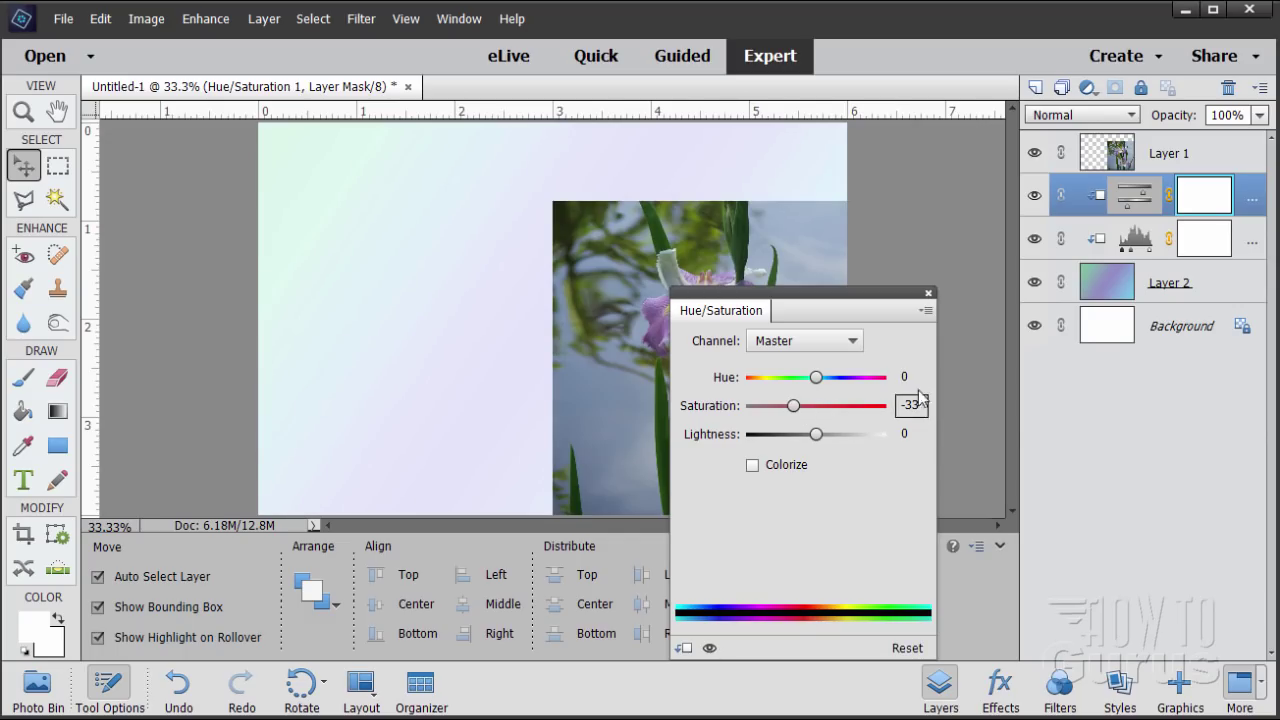
double_click(910, 405)
left_click(918, 404)
left_click(927, 293)
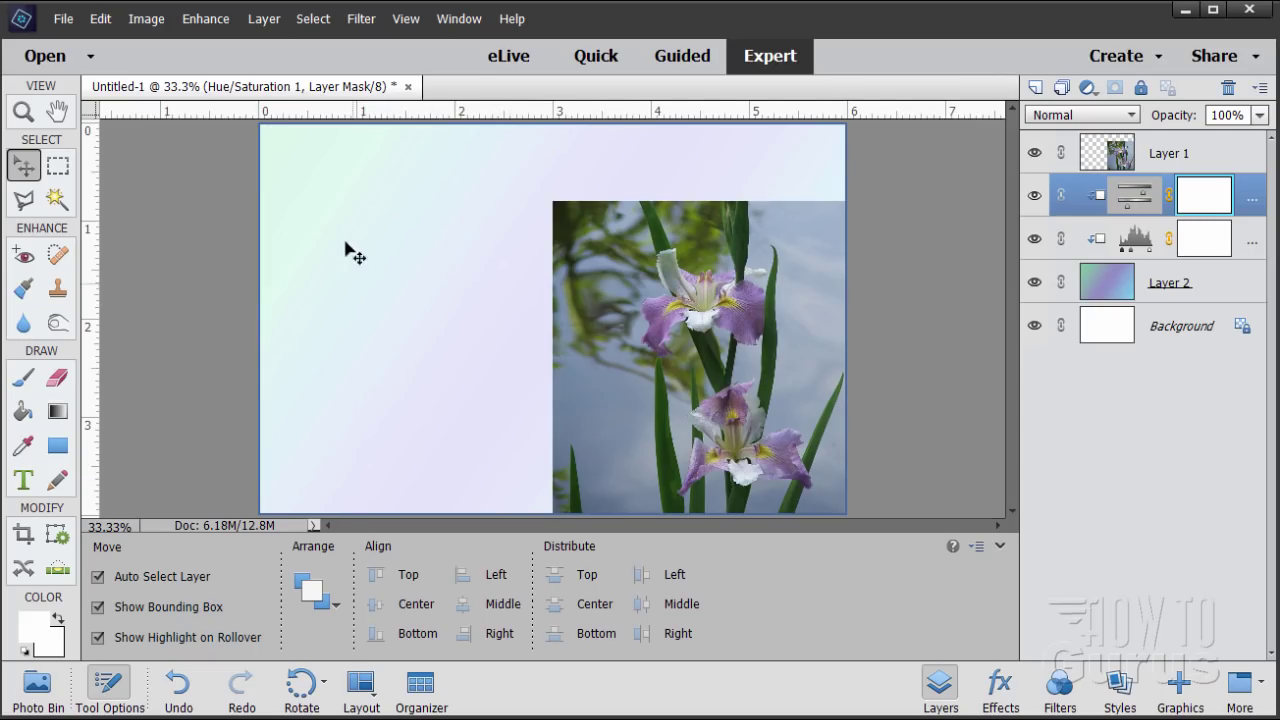
left_click(1035, 199)
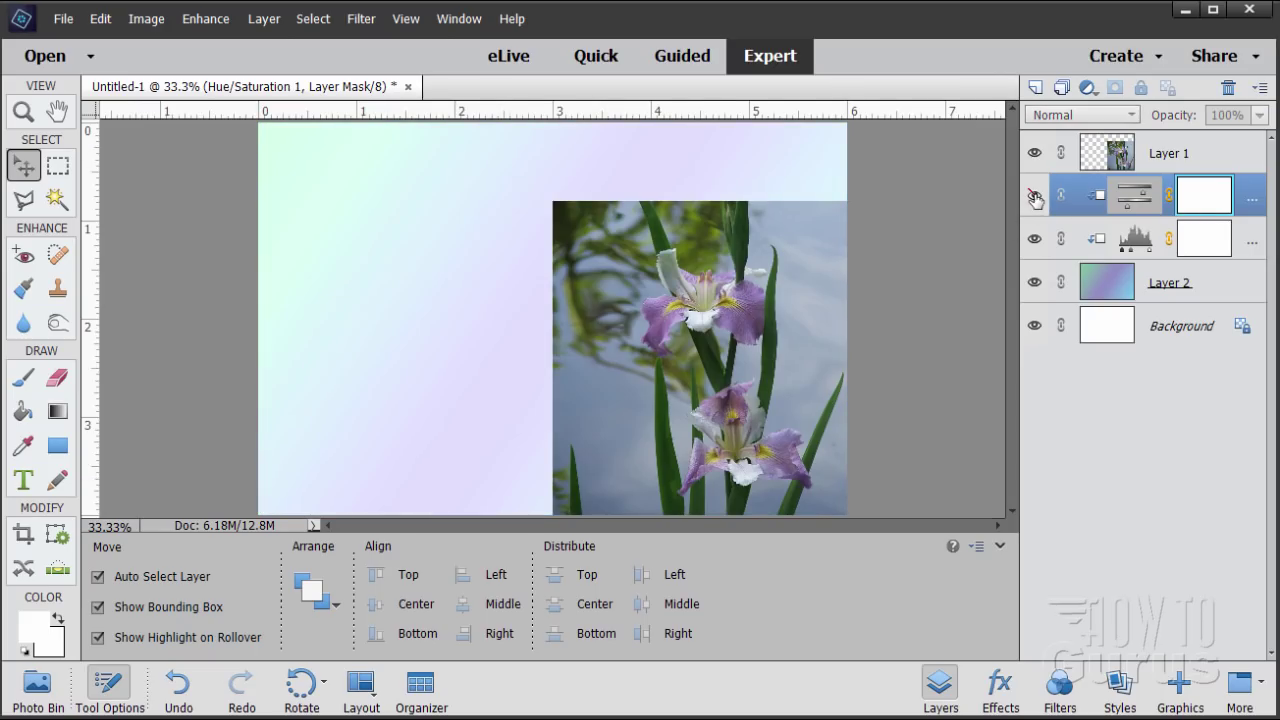
left_click(1035, 199)
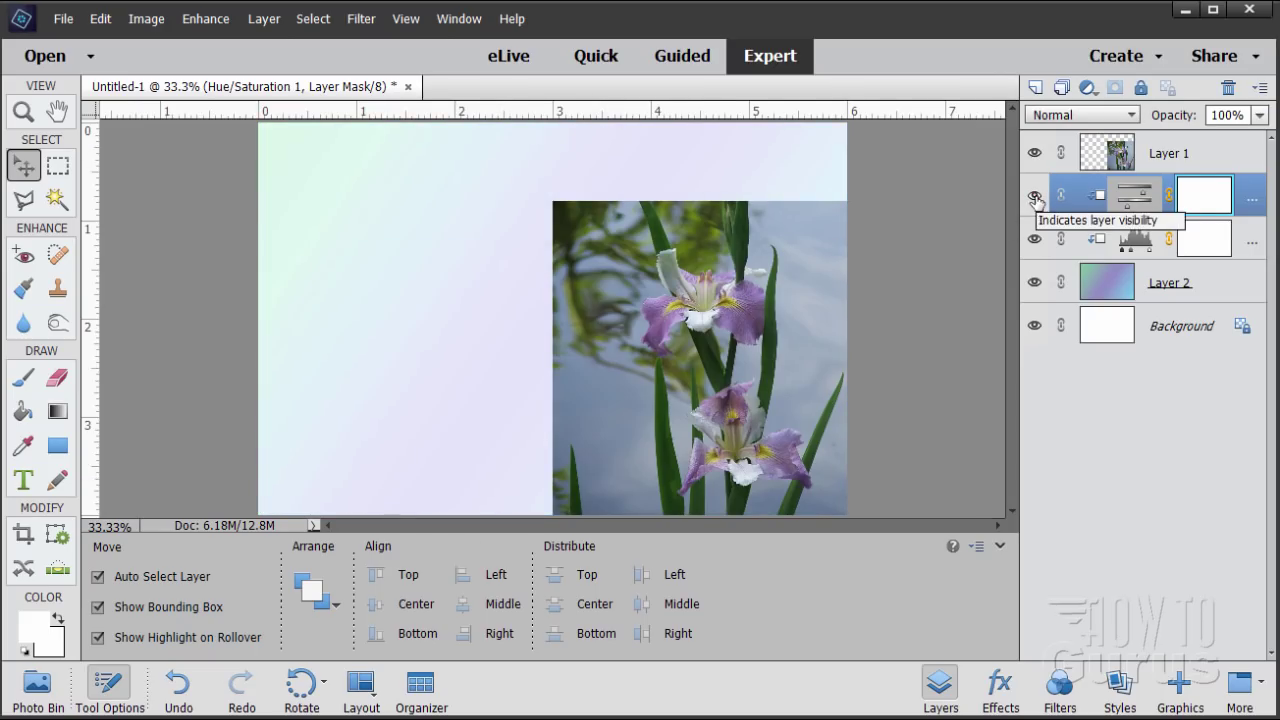
left_click(1035, 199)
left_click(1035, 199)
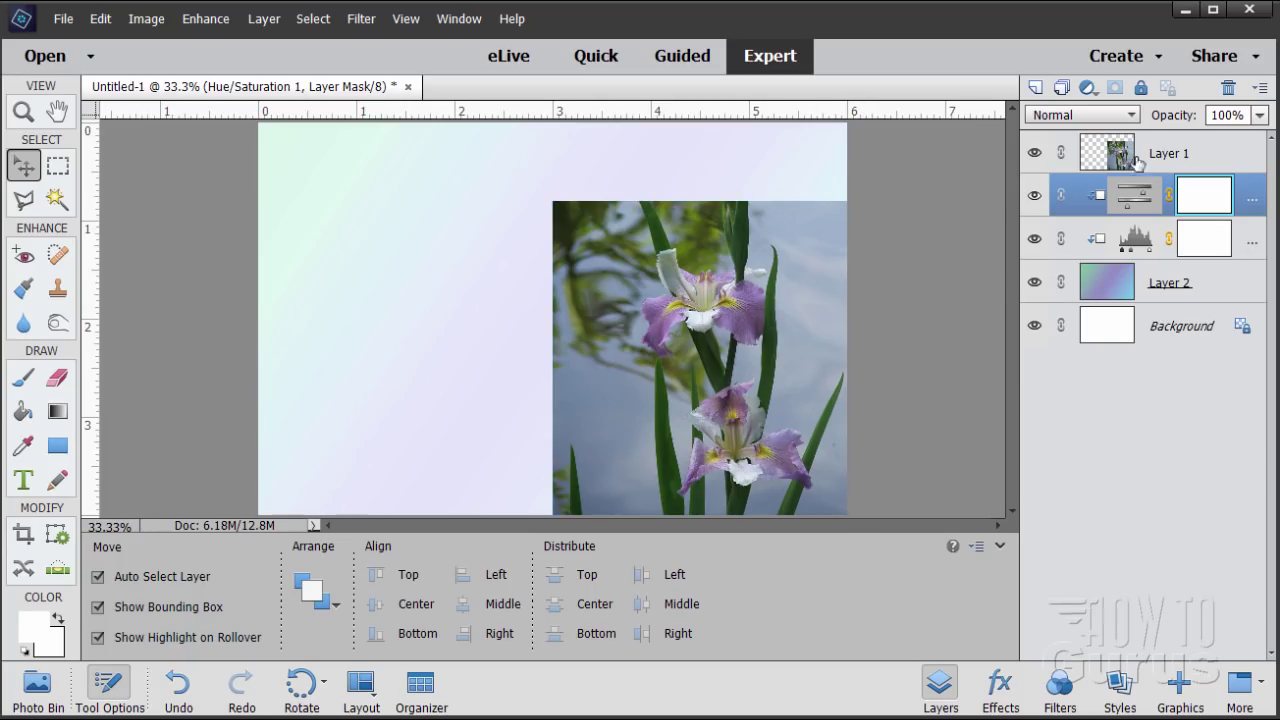
- Add a layer mask to the iris photo layer, target the mask and set black as foreground and white as background color
left_click(1120, 153)
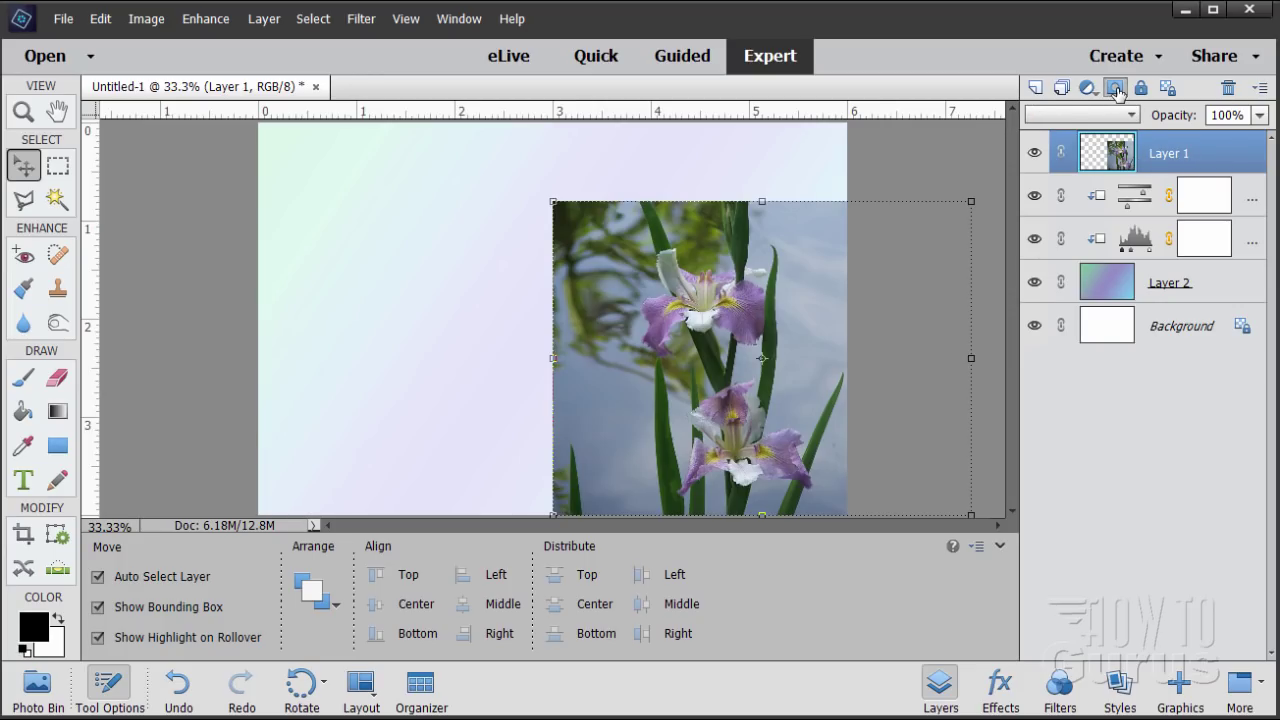
left_click(1115, 87)
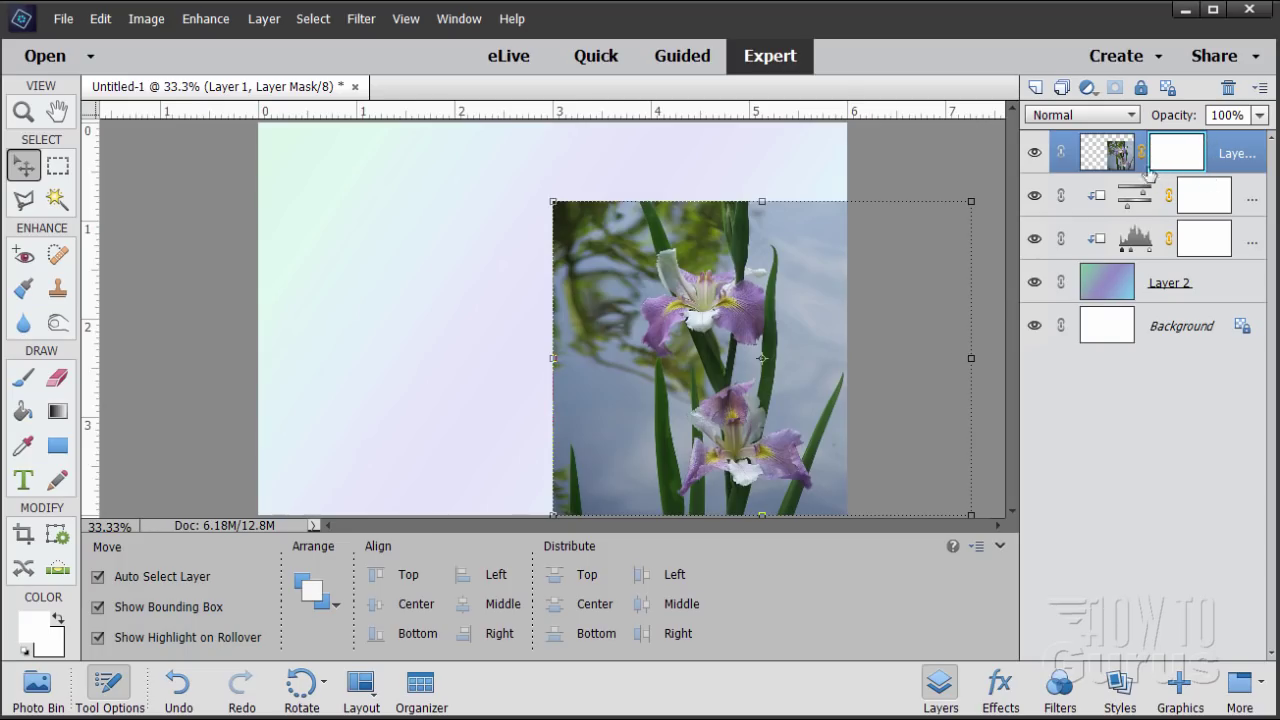
left_click(1110, 156)
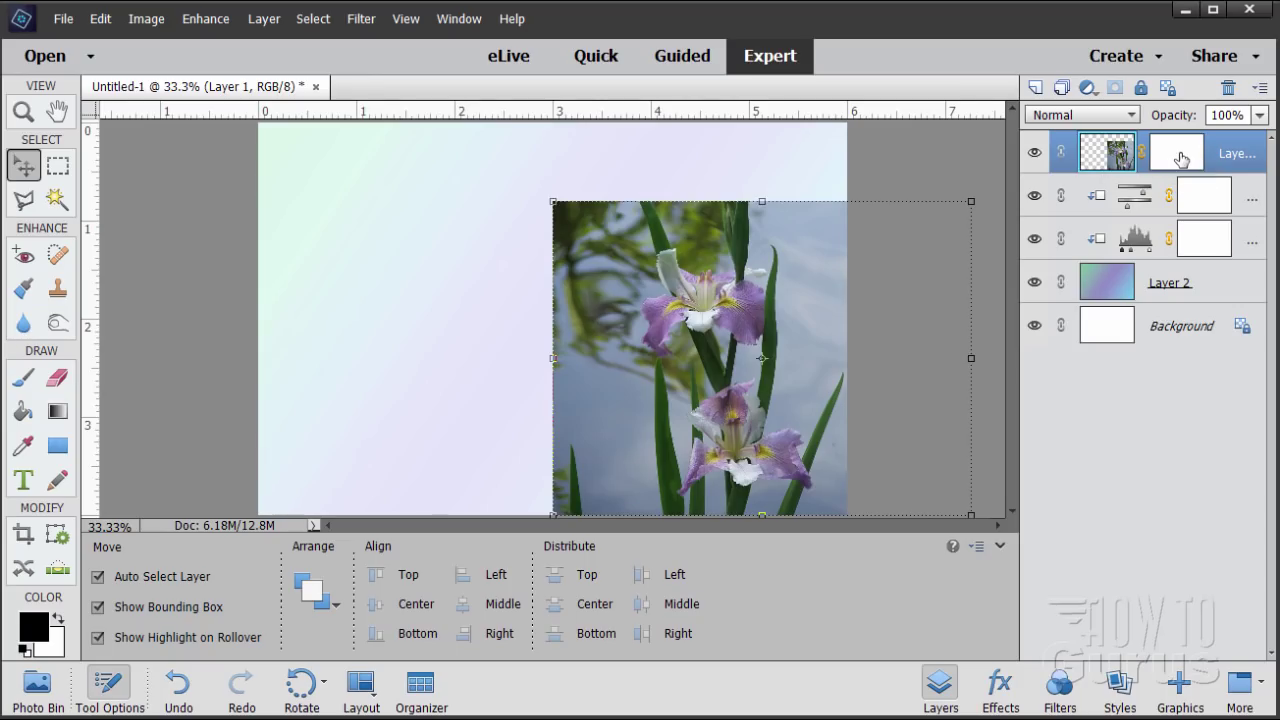
left_click(1181, 160)
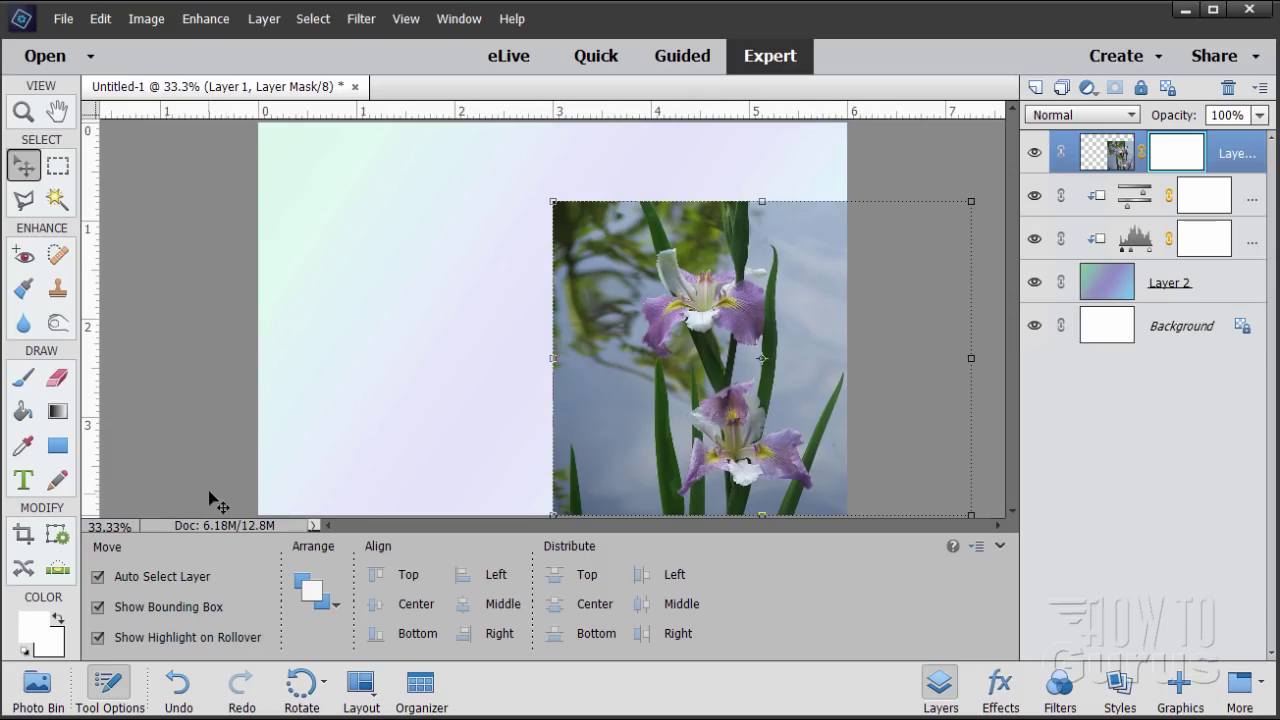
left_click(26, 650)
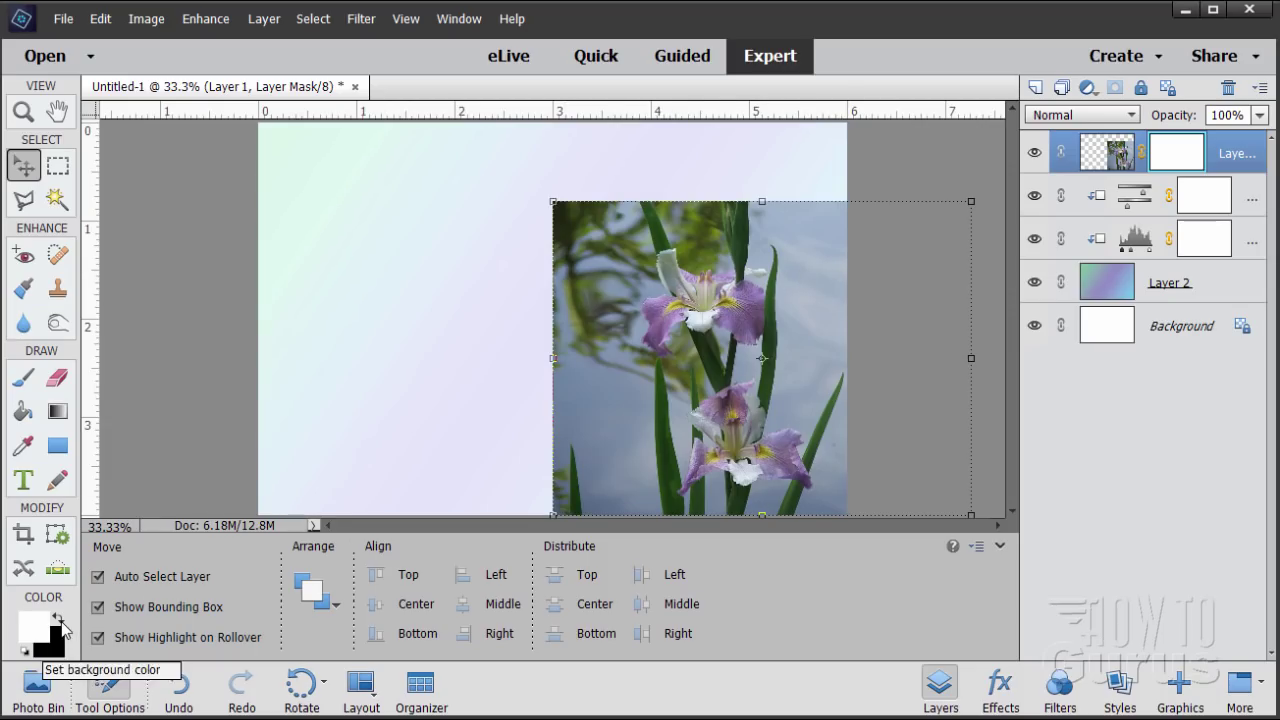
left_click(60, 620)
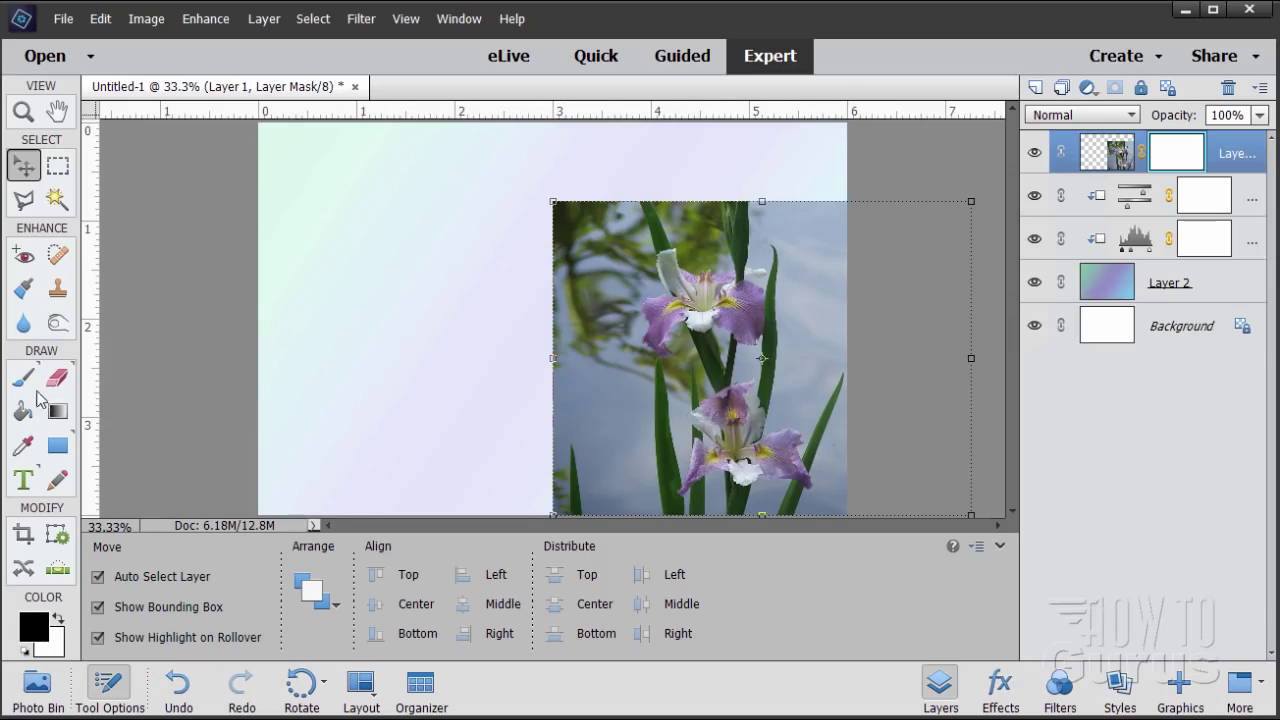
- Paint black on the photo's layer mask with a 93 px soft brush to hide the photo's upper-left corner
left_click(25, 379)
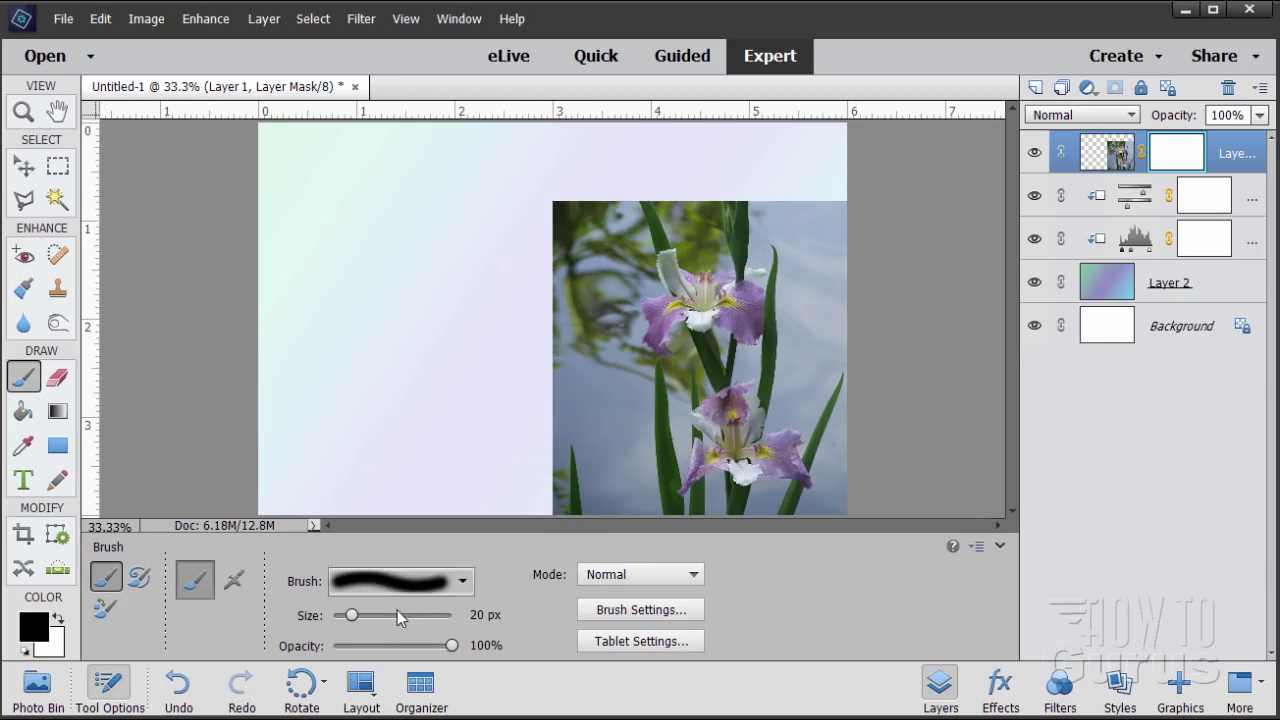
left_click_drag(352, 615, 402, 615)
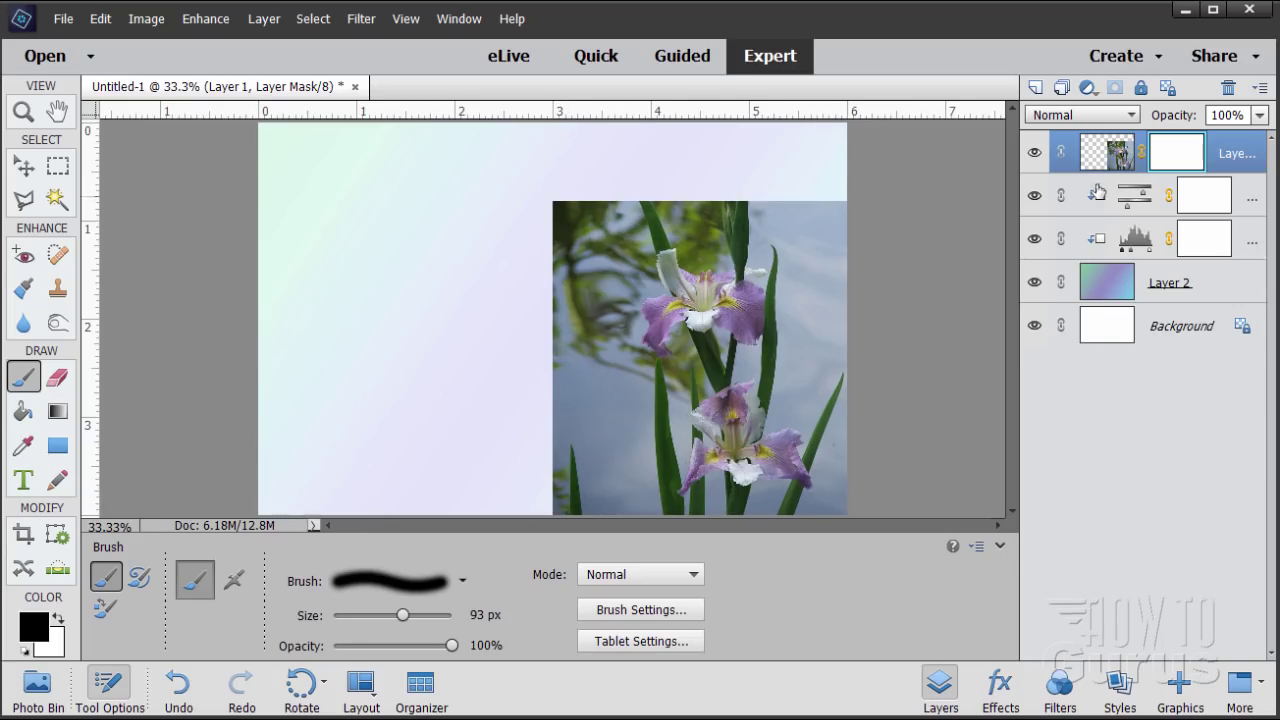
mouse_move(621, 189)
left_mouse_down()
mouse_move(575, 240)
mouse_move(560, 285)
mouse_move(660, 195)
left_mouse_up()
mouse_move(594, 256)
left_mouse_down()
mouse_move(547, 305)
mouse_move(601, 183)
mouse_move(521, 283)
mouse_move(554, 184)
mouse_move(595, 297)
left_mouse_up()
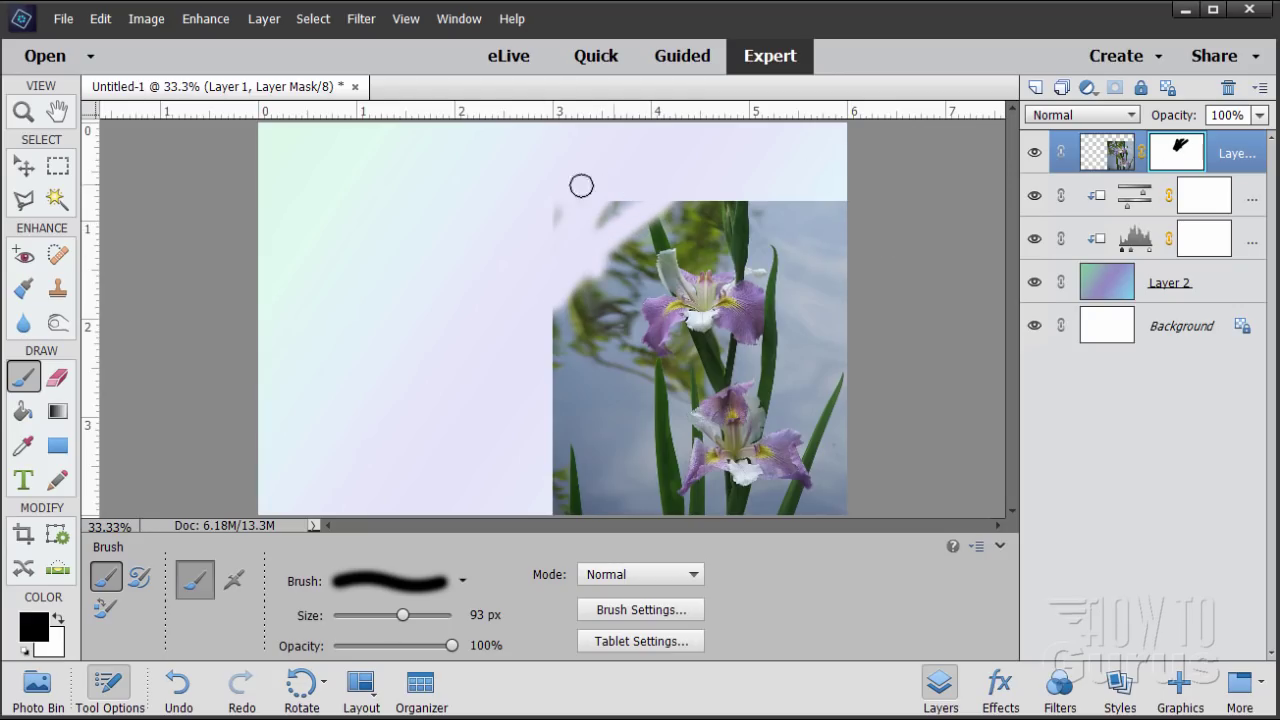
mouse_move(580, 186)
left_mouse_down()
mouse_move(561, 218)
mouse_move(581, 249)
left_mouse_up()
- Use the Polygonal Lasso as a new selection to outline the background gap between the two stems below the lower iris's purple and white petals
left_click(23, 165)
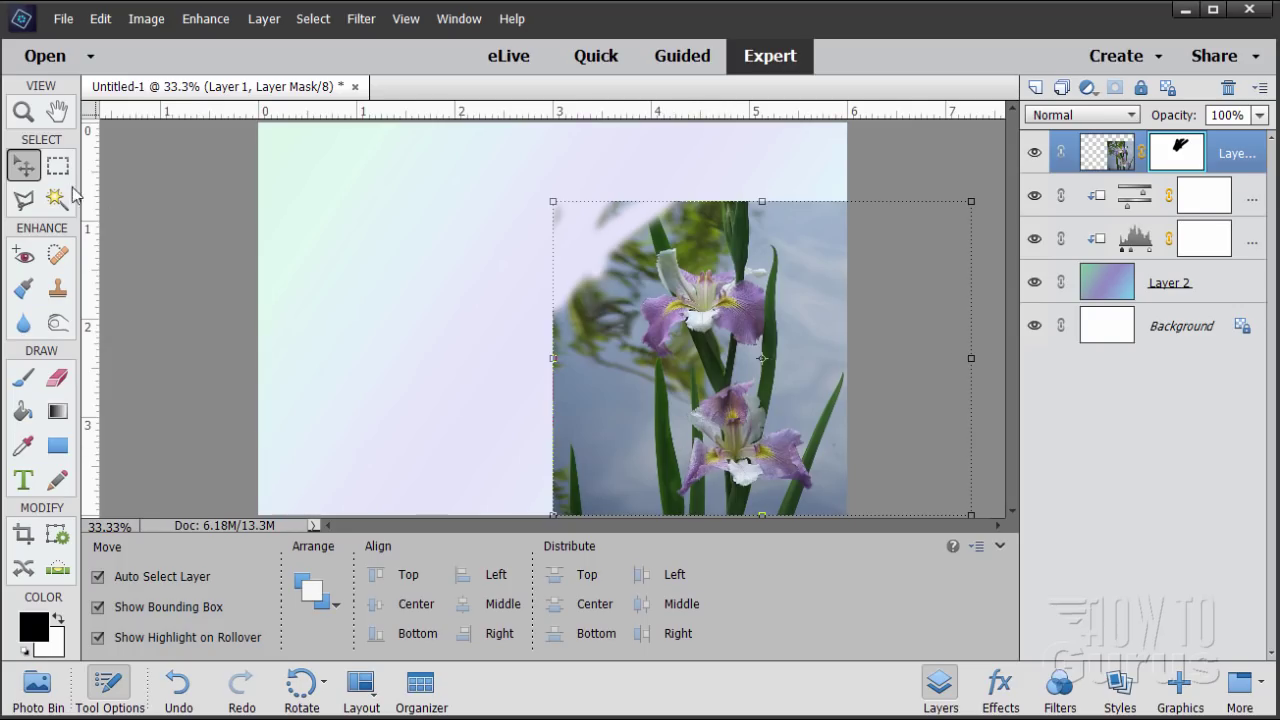
left_click(23, 112)
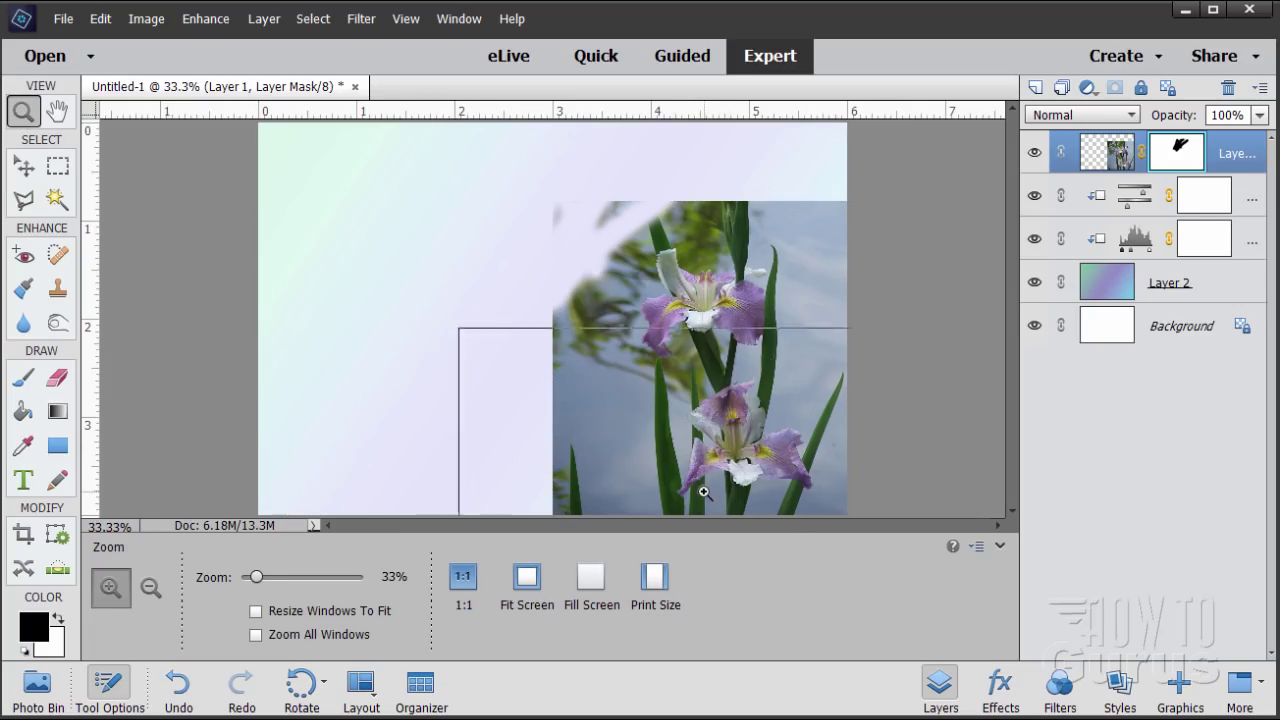
left_click(704, 491)
left_click(713, 491)
left_click(718, 491)
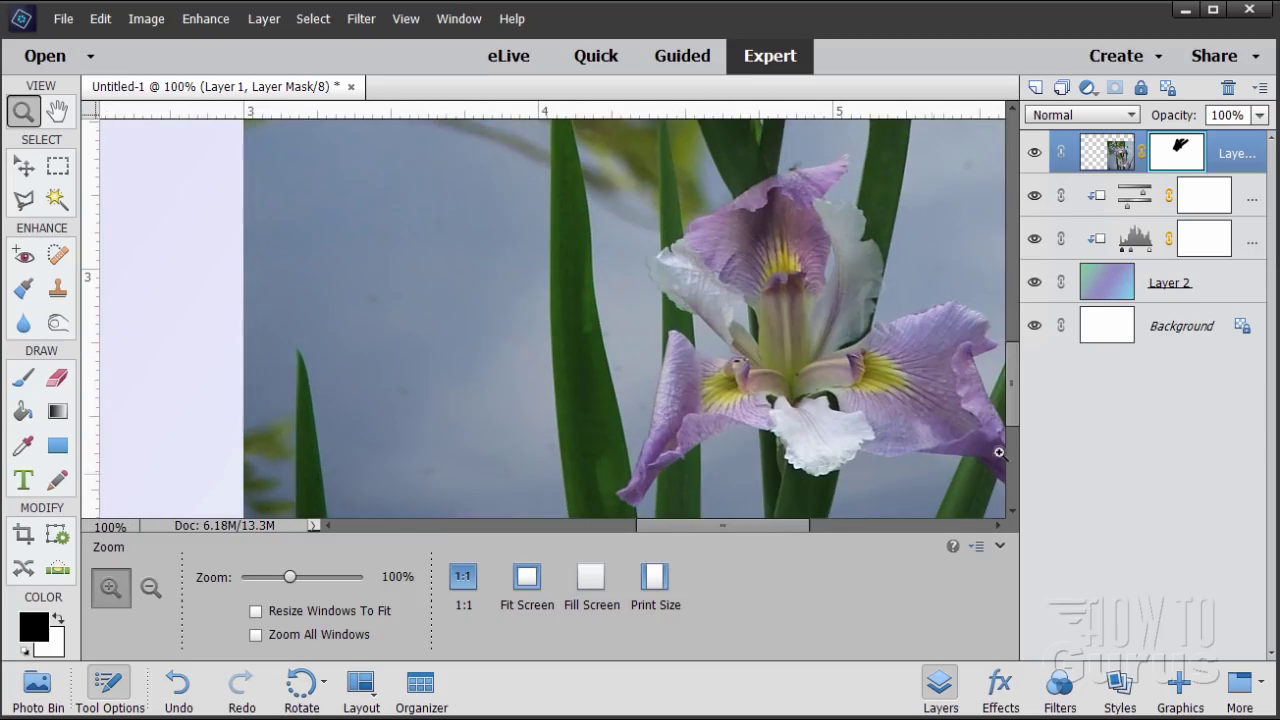
left_click_drag(1011, 420, 1011, 415)
left_click(748, 435)
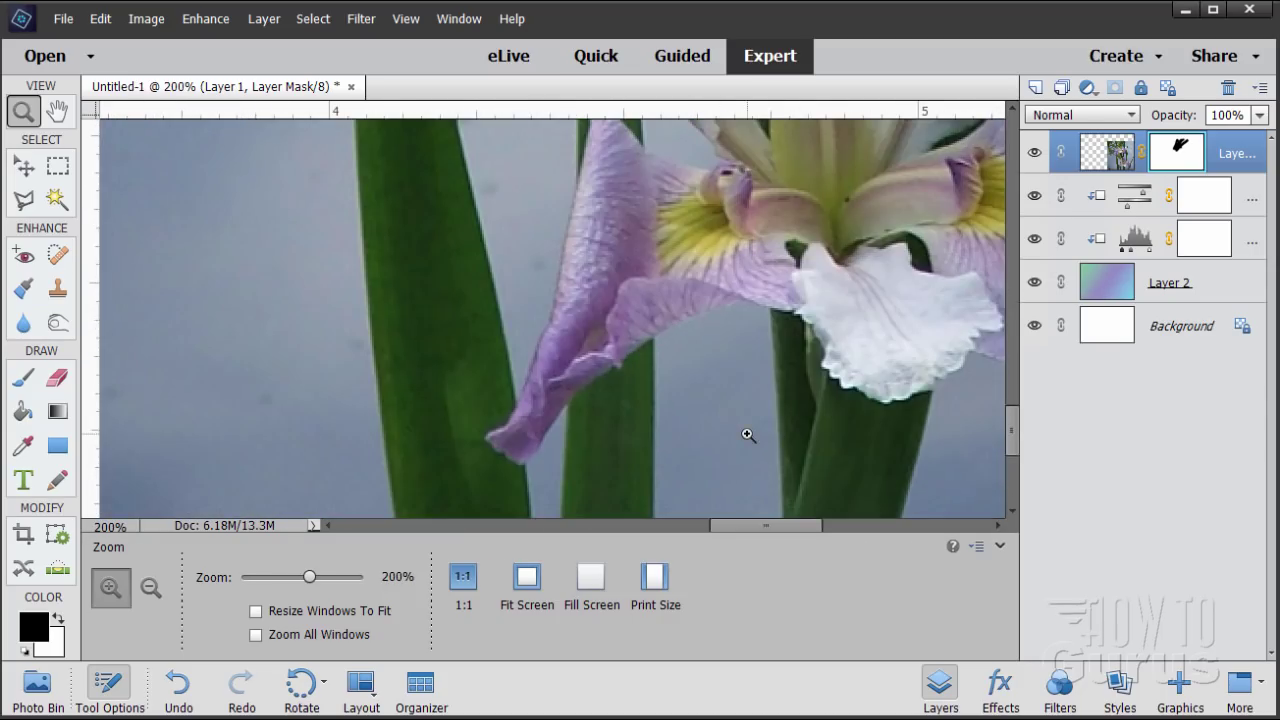
left_click_drag(1012, 428, 1017, 439)
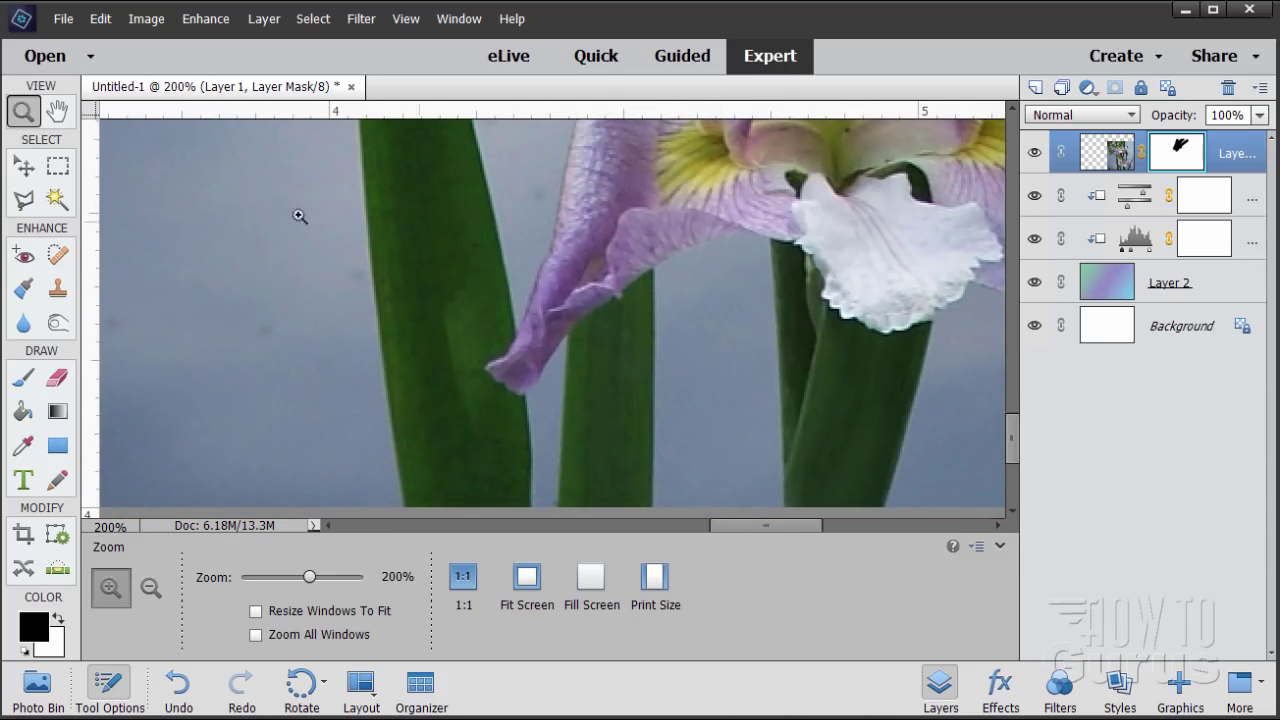
left_click(24, 200)
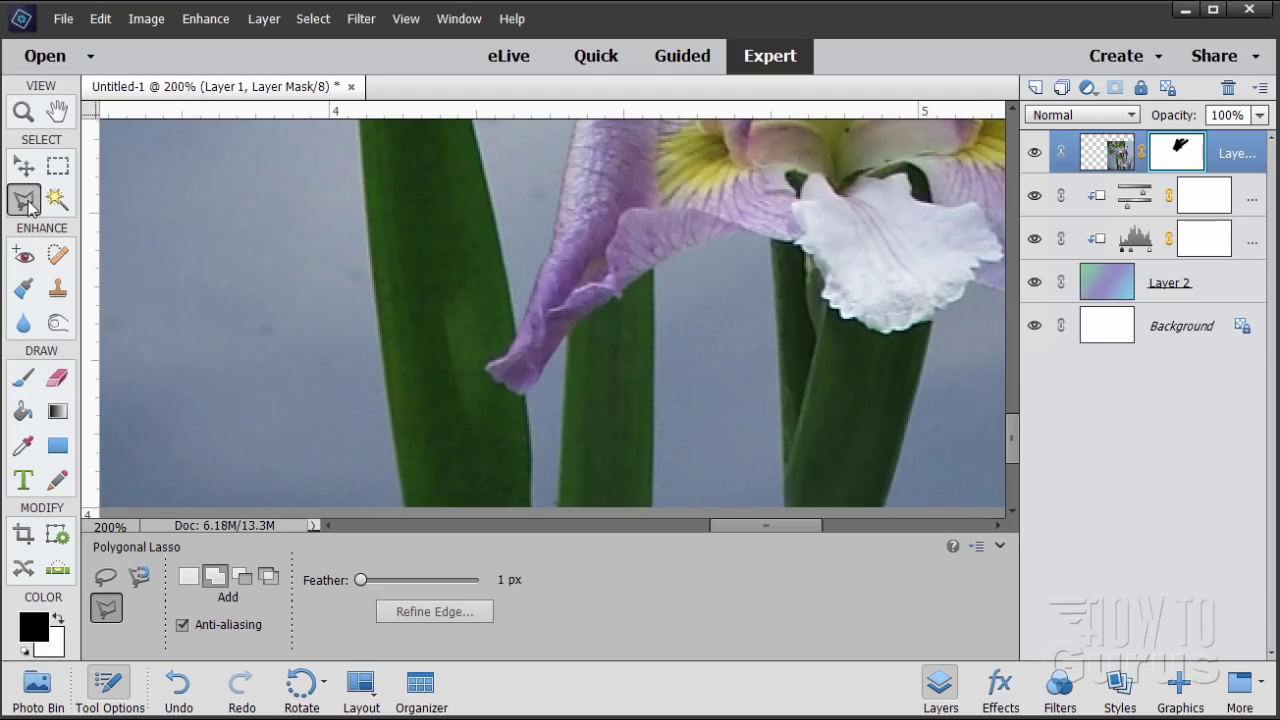
left_click(188, 577)
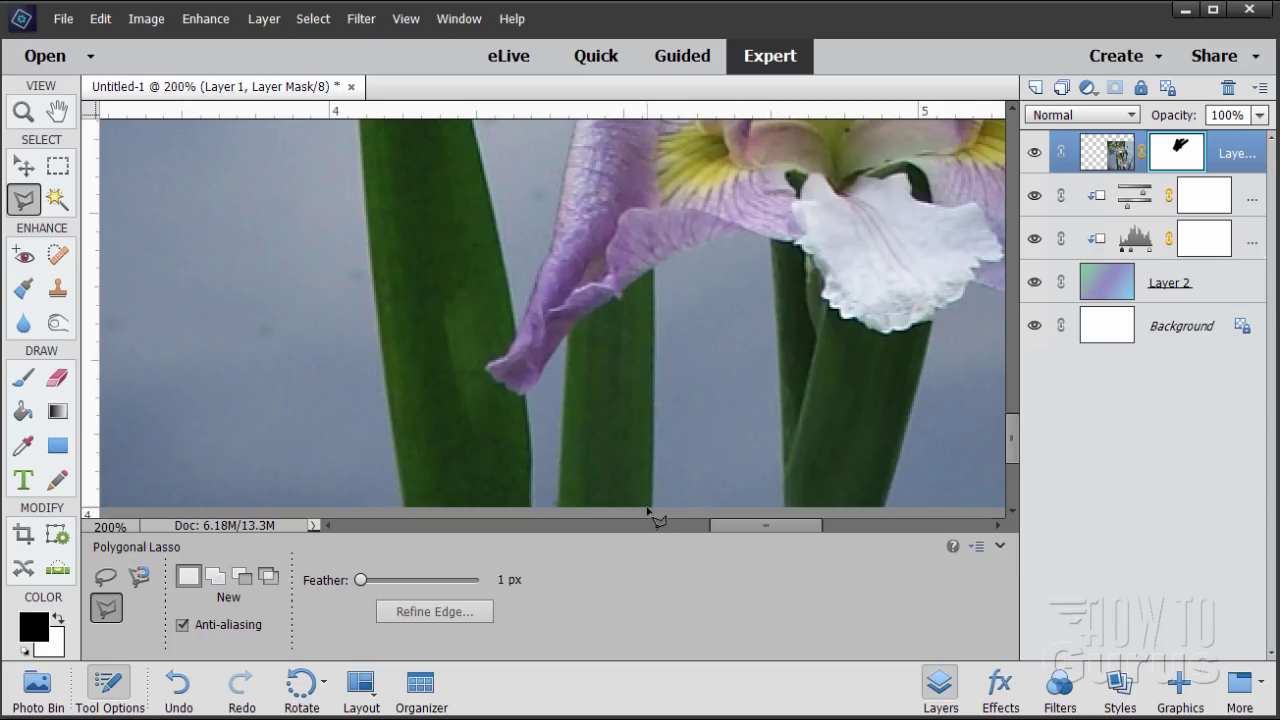
left_click(786, 506)
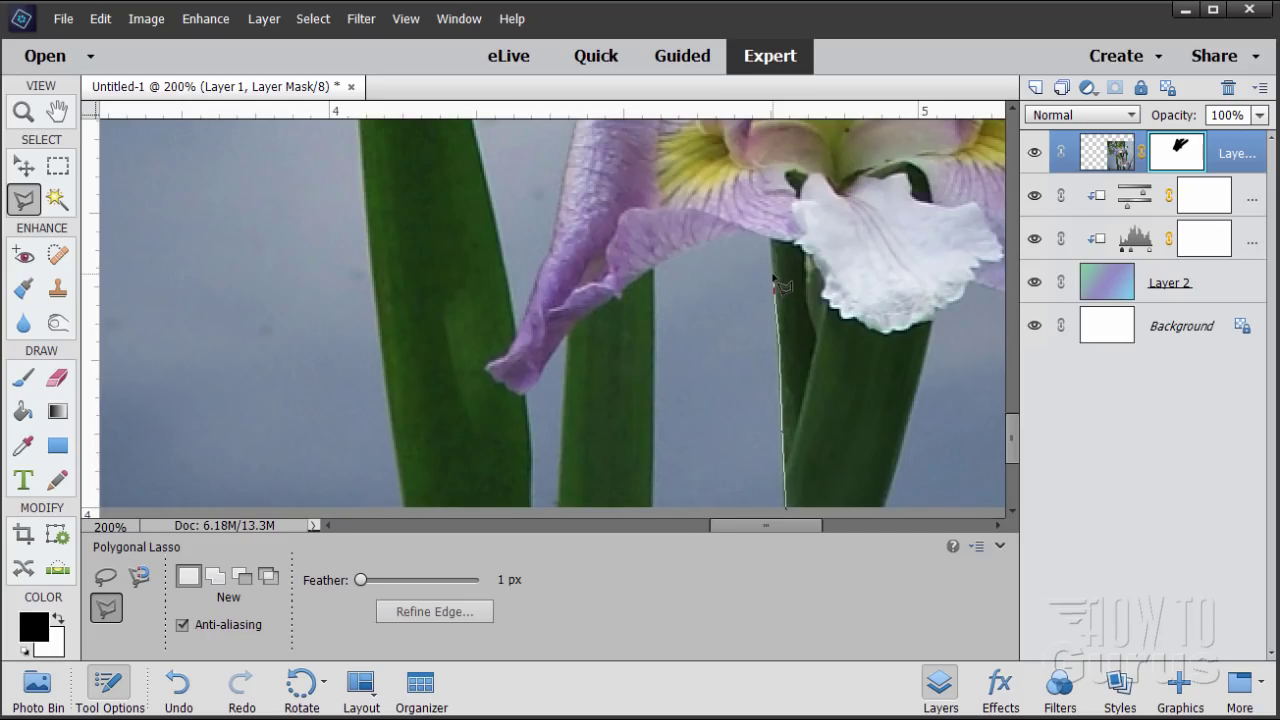
left_click(773, 242)
left_click(745, 231)
left_click(688, 250)
left_click(658, 265)
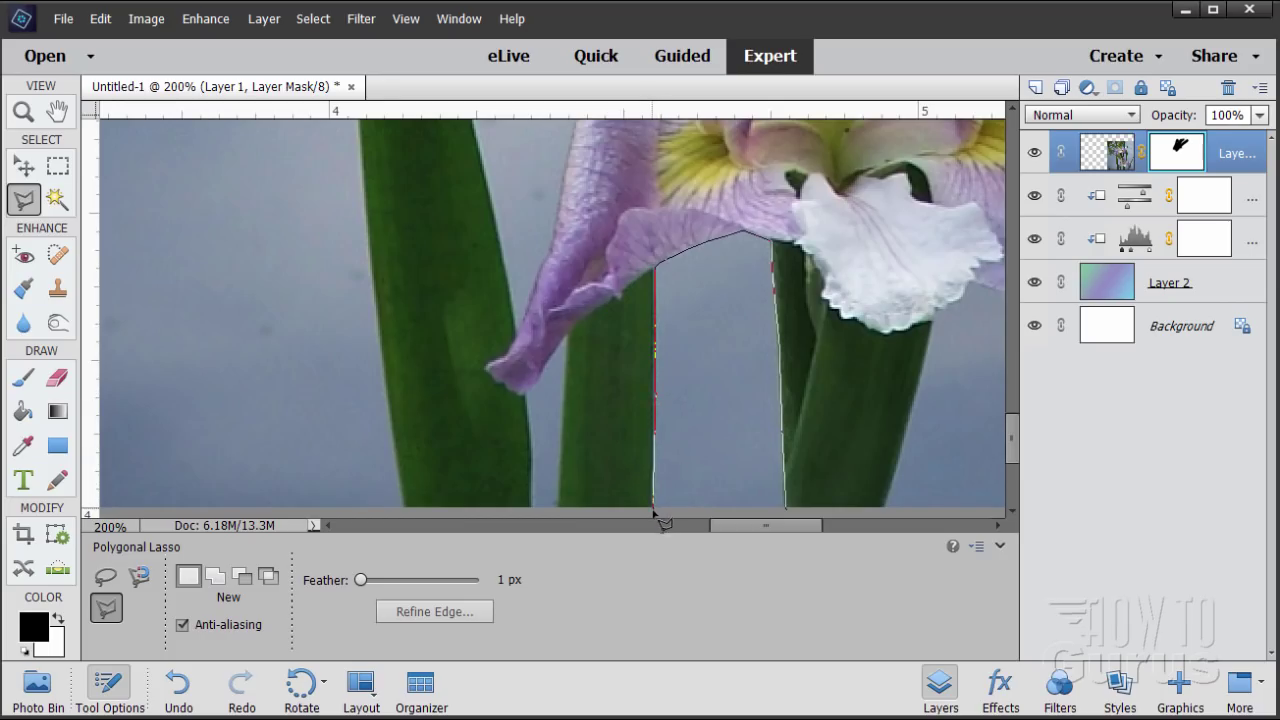
left_click(652, 476)
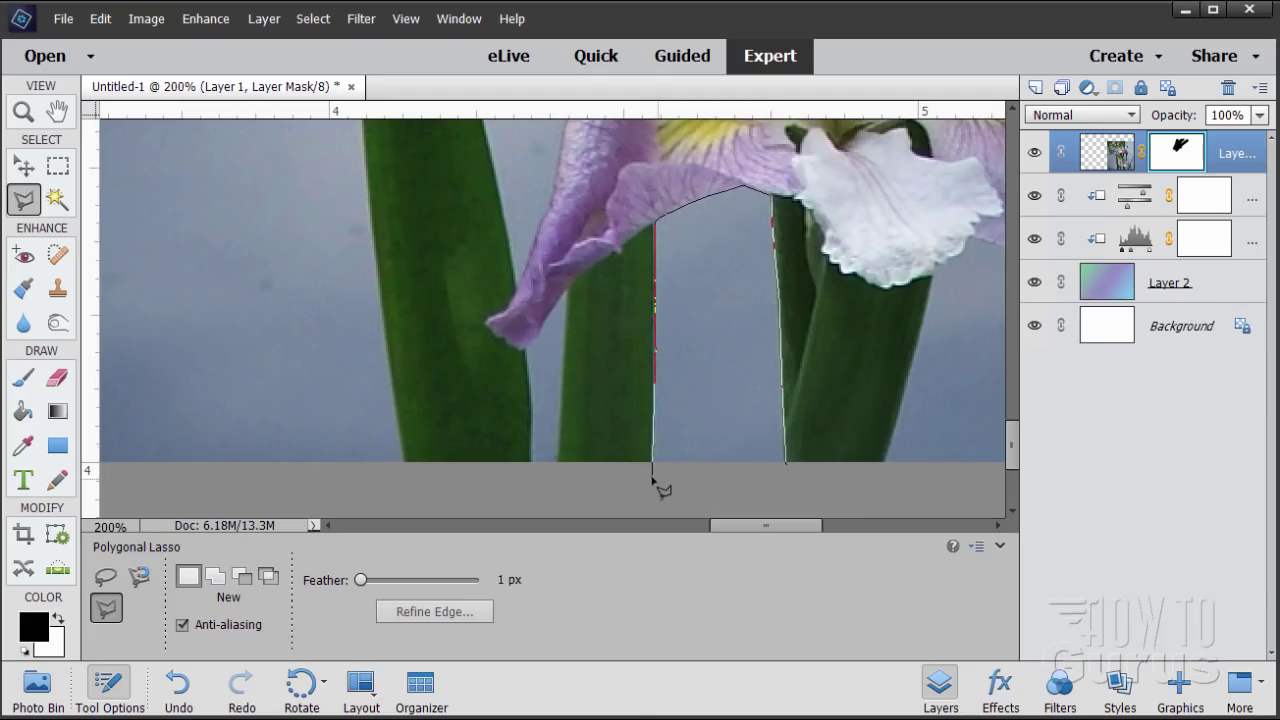
left_click(788, 469)
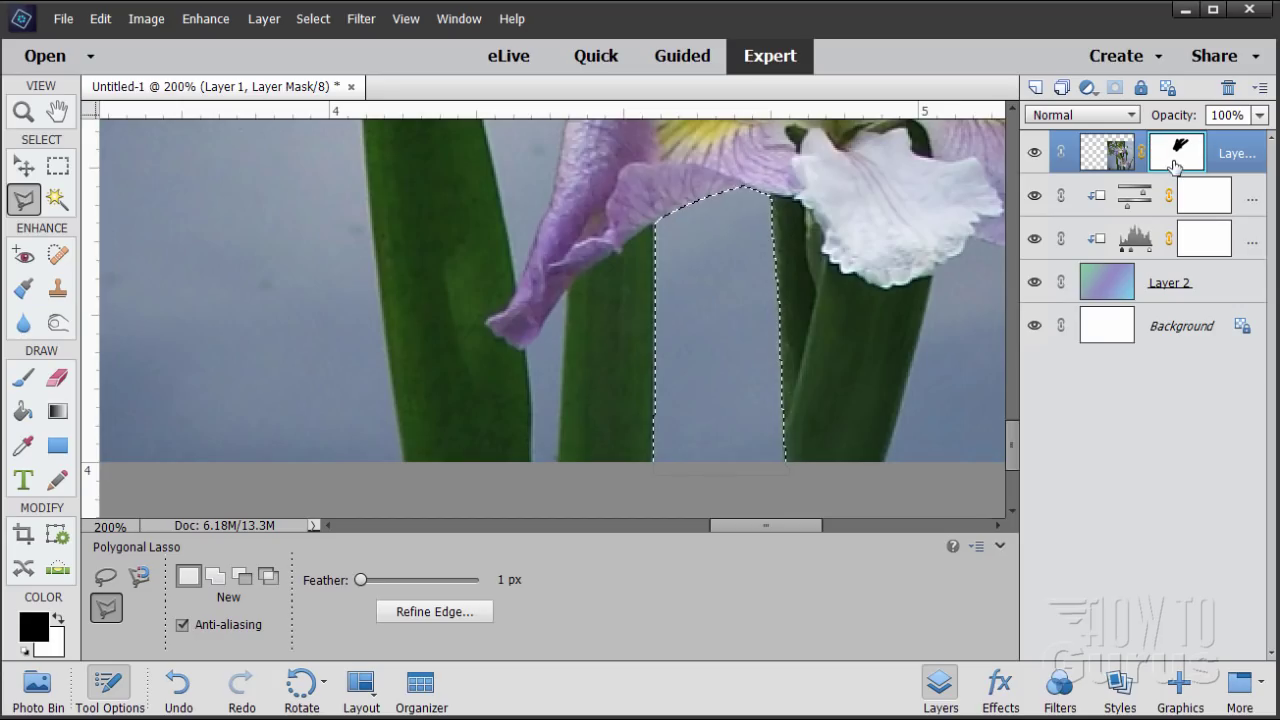
- Paint black on the photo's layer mask inside the selected gap with a 26 px brush, and deselect
left_click(27, 381)
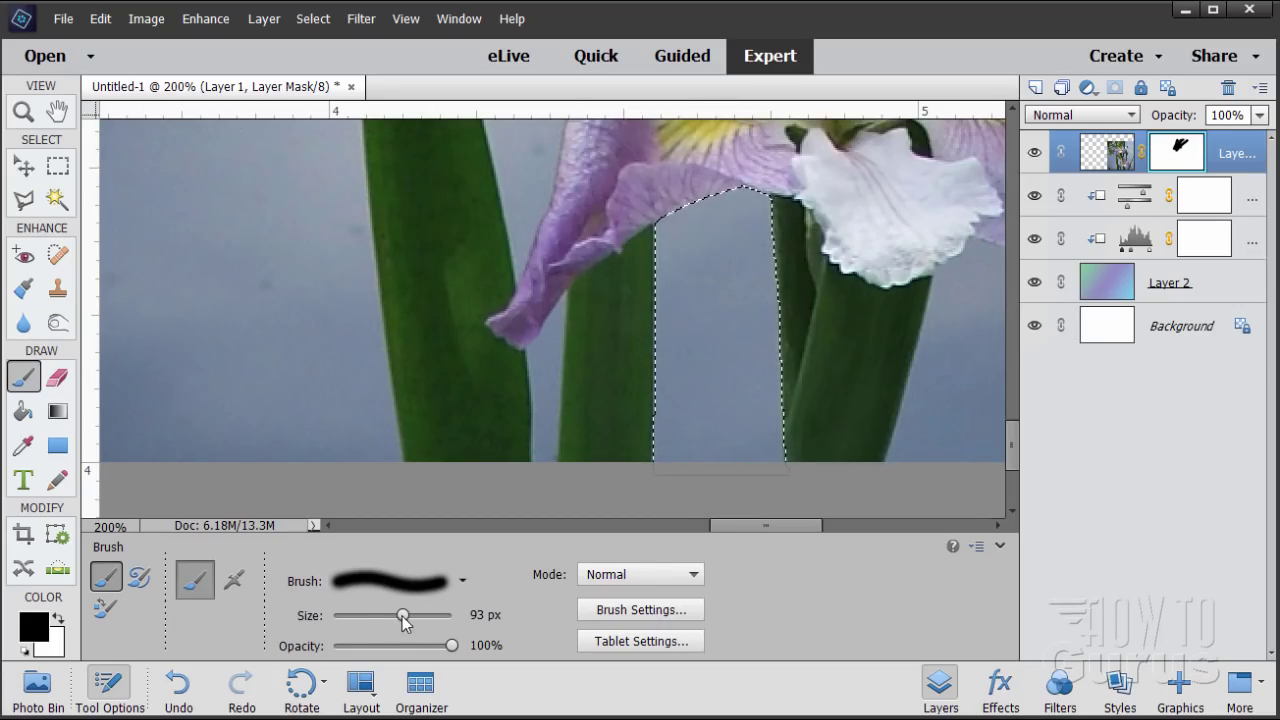
left_click_drag(402, 617, 357, 617)
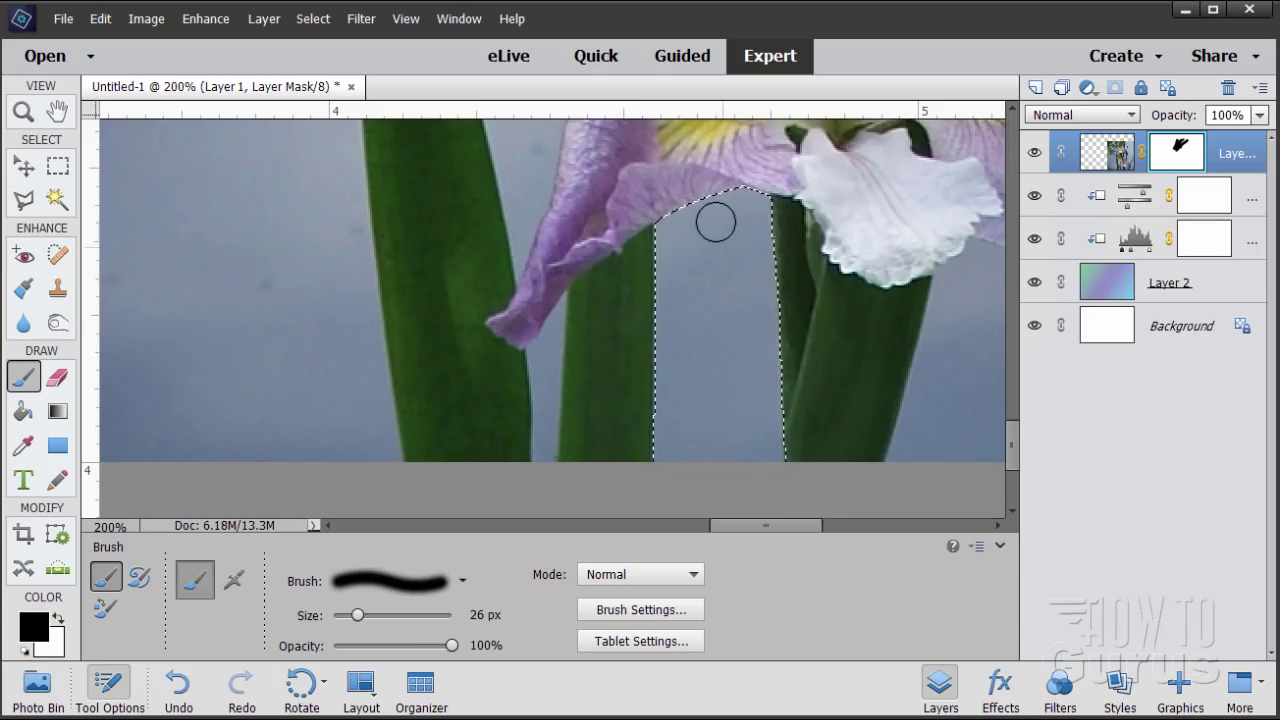
mouse_move(734, 209)
left_mouse_down()
mouse_move(680, 231)
mouse_move(750, 185)
mouse_move(683, 200)
mouse_move(778, 255)
mouse_move(775, 214)
mouse_move(765, 292)
mouse_move(748, 282)
mouse_move(732, 219)
mouse_move(690, 257)
mouse_move(670, 332)
mouse_move(669, 219)
mouse_move(690, 269)
mouse_move(679, 280)
mouse_move(696, 291)
mouse_move(715, 223)
mouse_move(753, 206)
mouse_move(658, 303)
mouse_move(774, 315)
mouse_move(761, 313)
mouse_move(756, 339)
mouse_move(643, 361)
mouse_move(751, 357)
mouse_move(775, 370)
mouse_move(622, 412)
mouse_move(638, 428)
mouse_move(741, 430)
mouse_move(765, 464)
left_mouse_up()
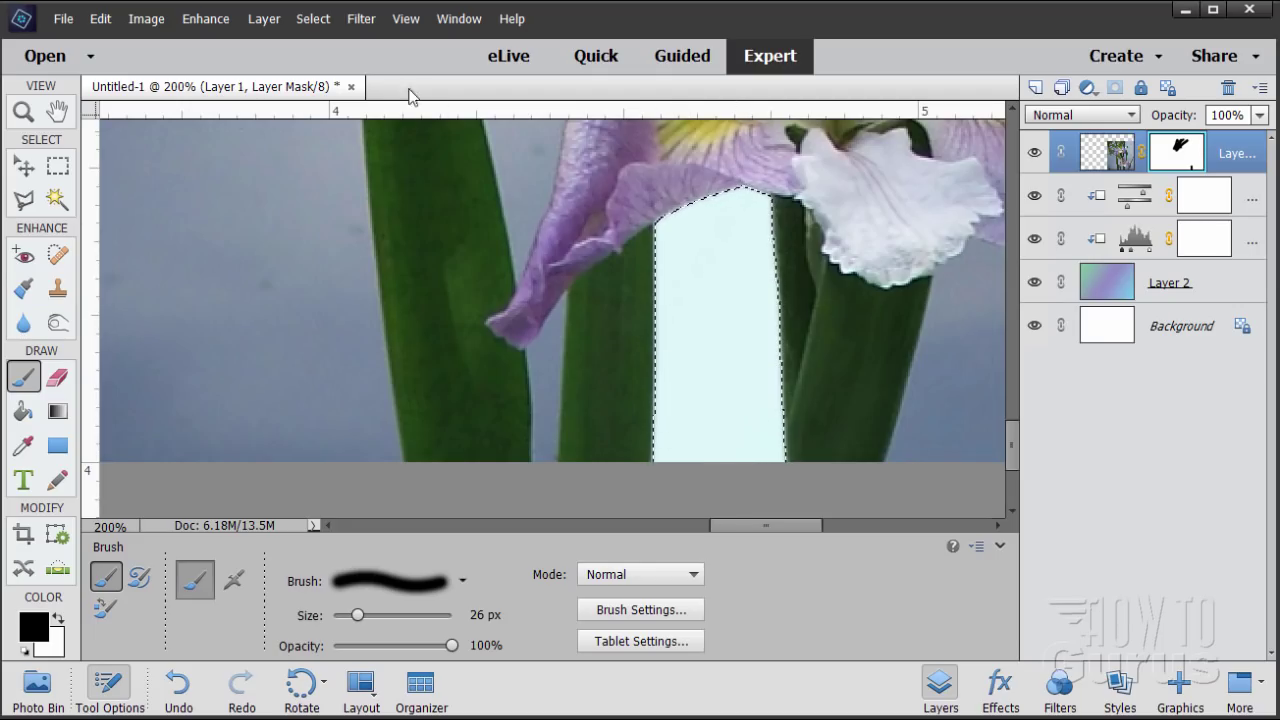
left_click(312, 20)
left_click(329, 60)
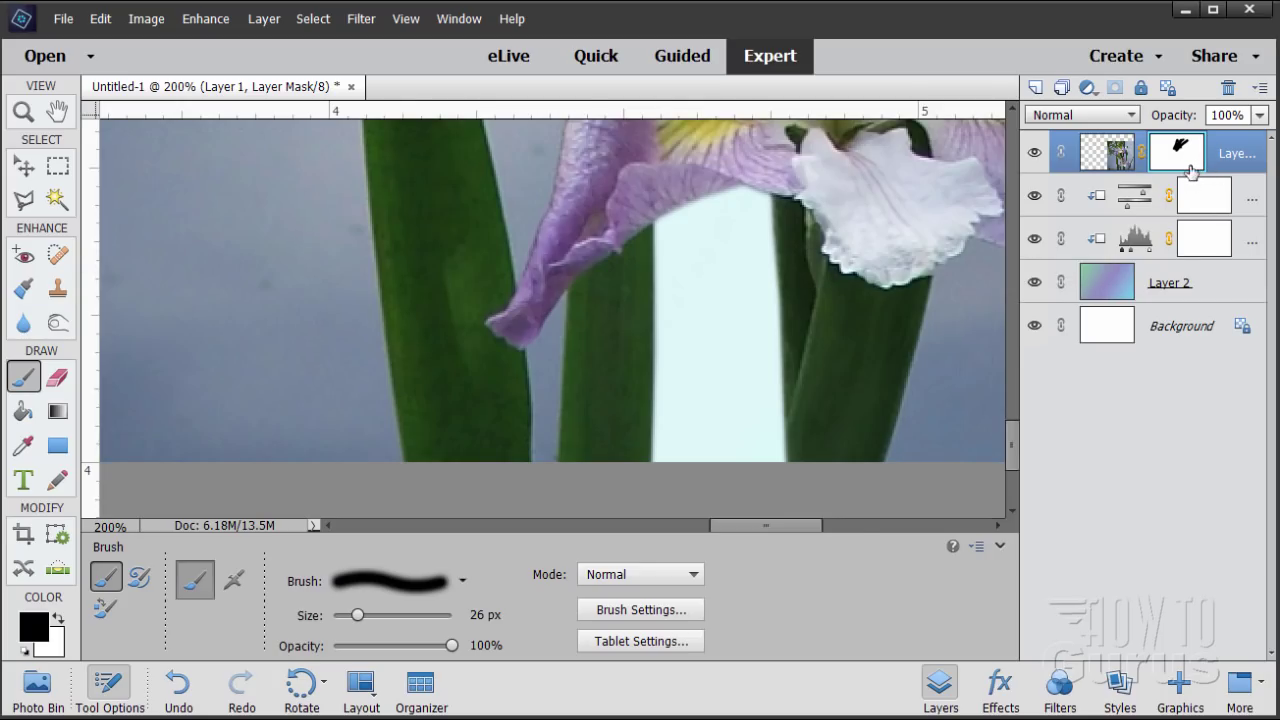
- Trace a Polygonal Lasso outline from the photo's lower edge up the stem, purple petal and white petal to the short leaf's tip
left_click_drag(802, 527, 787, 527)
left_click_drag(1012, 470, 1006, 355)
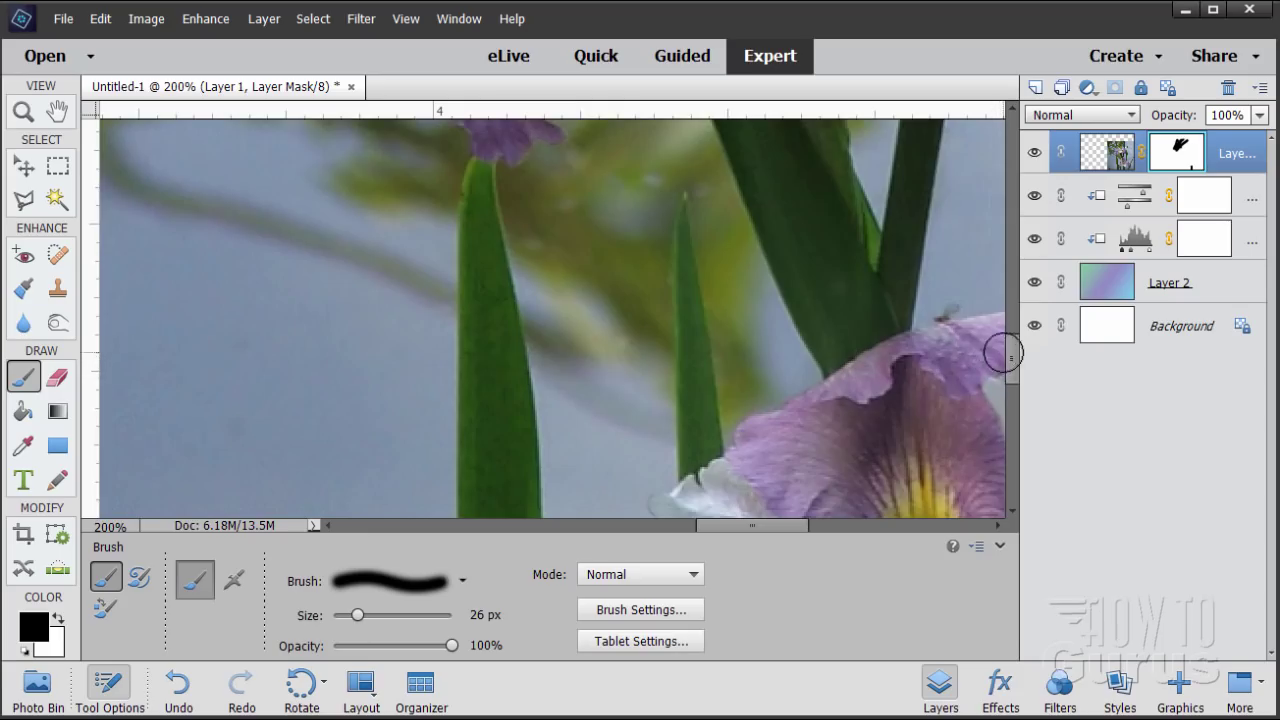
left_click_drag(1016, 364, 1024, 443)
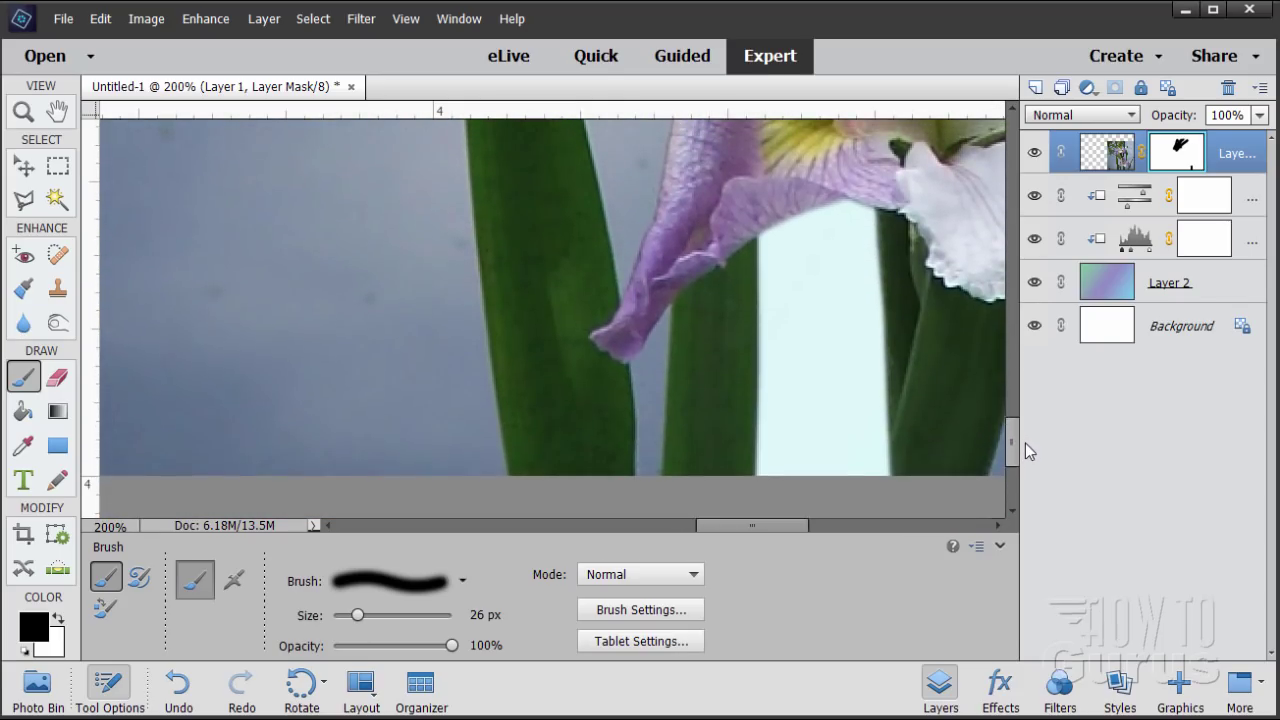
left_click(25, 200)
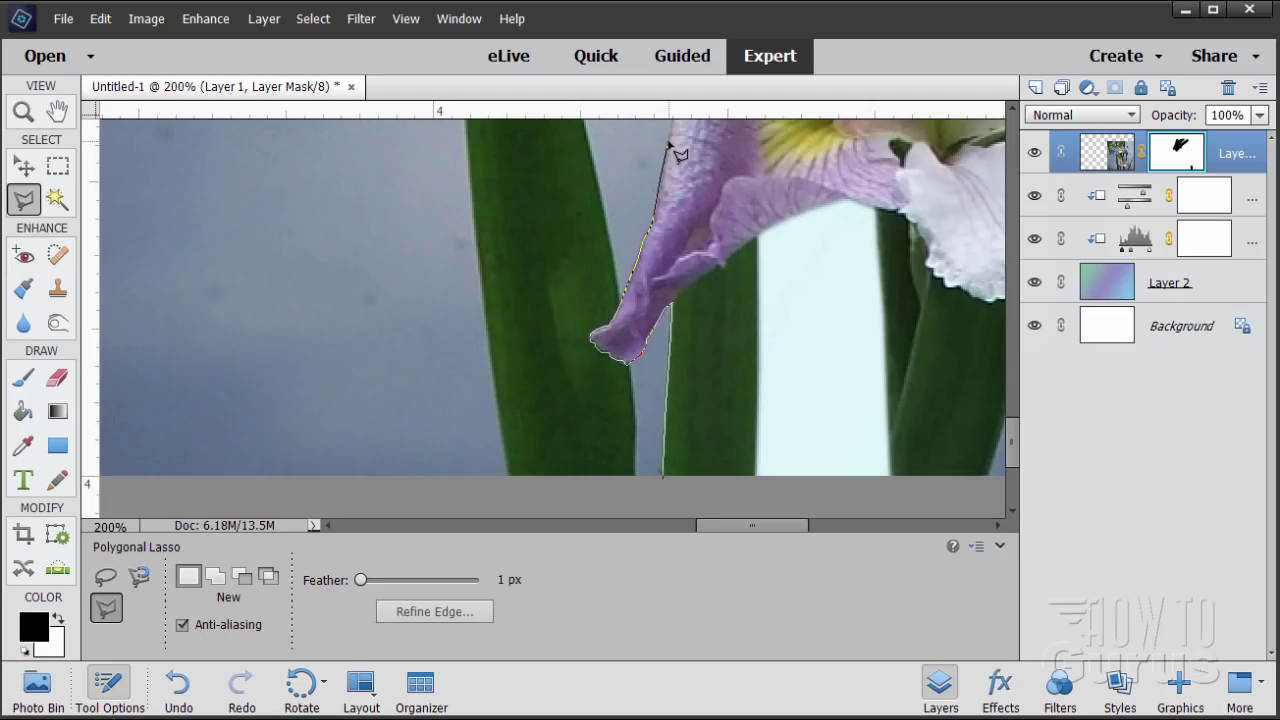
key("space")
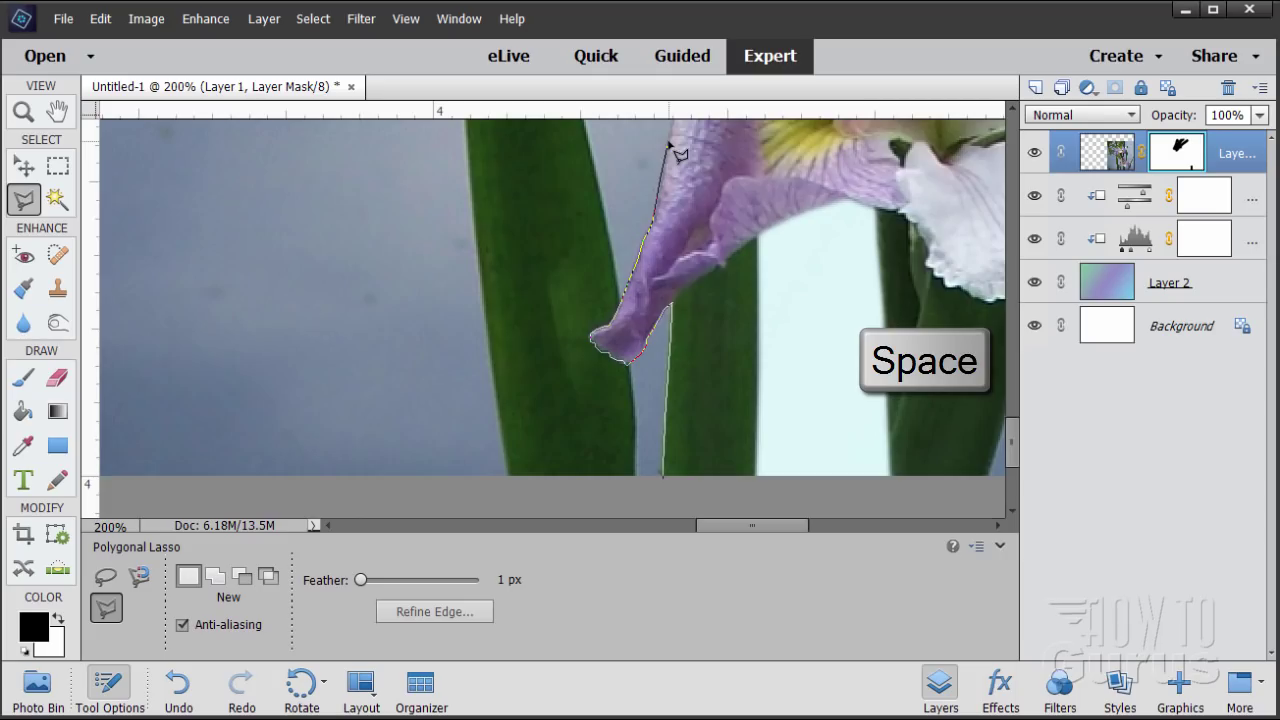
left_click_drag(667, 147, 647, 455)
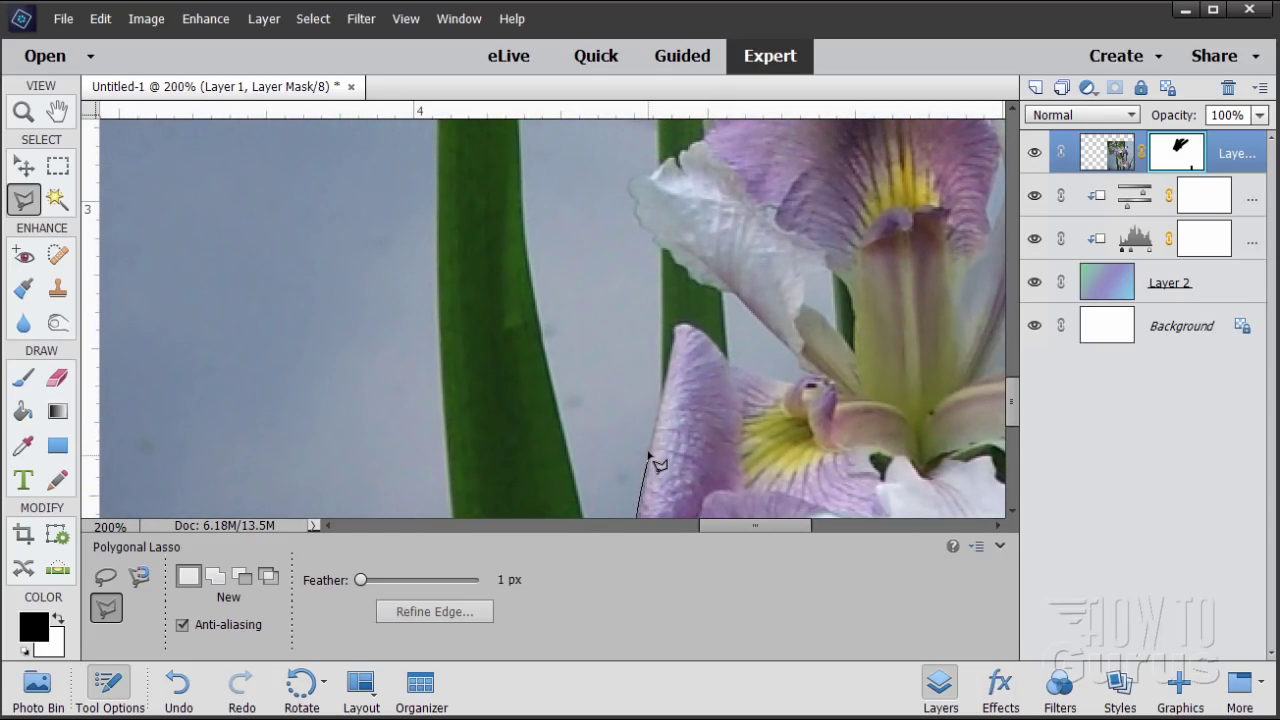
left_click(661, 403)
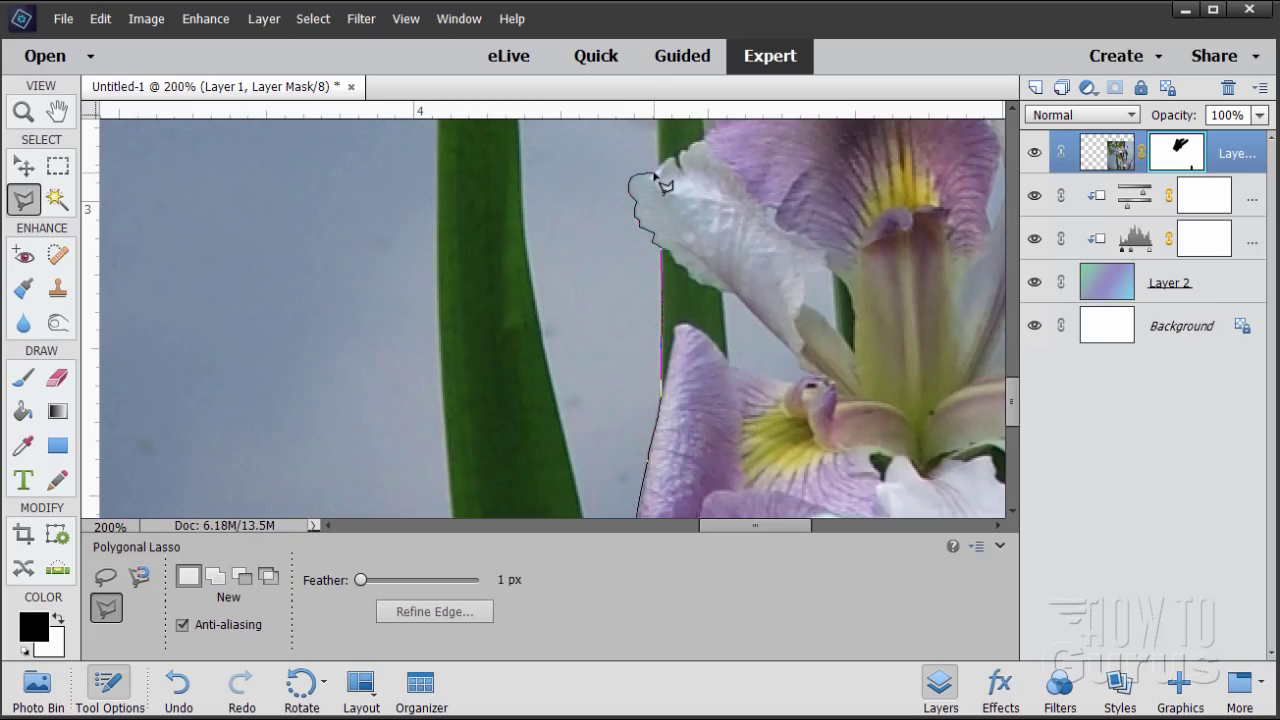
key("space")
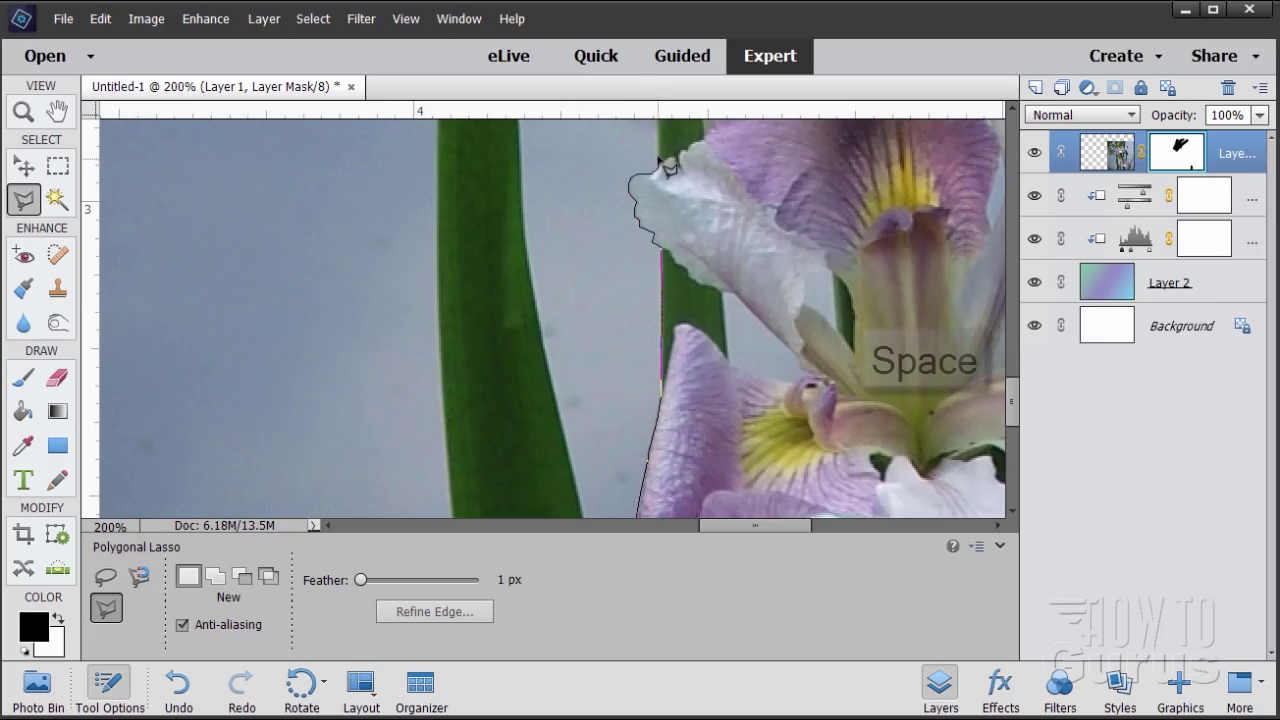
left_click_drag(657, 156, 645, 470)
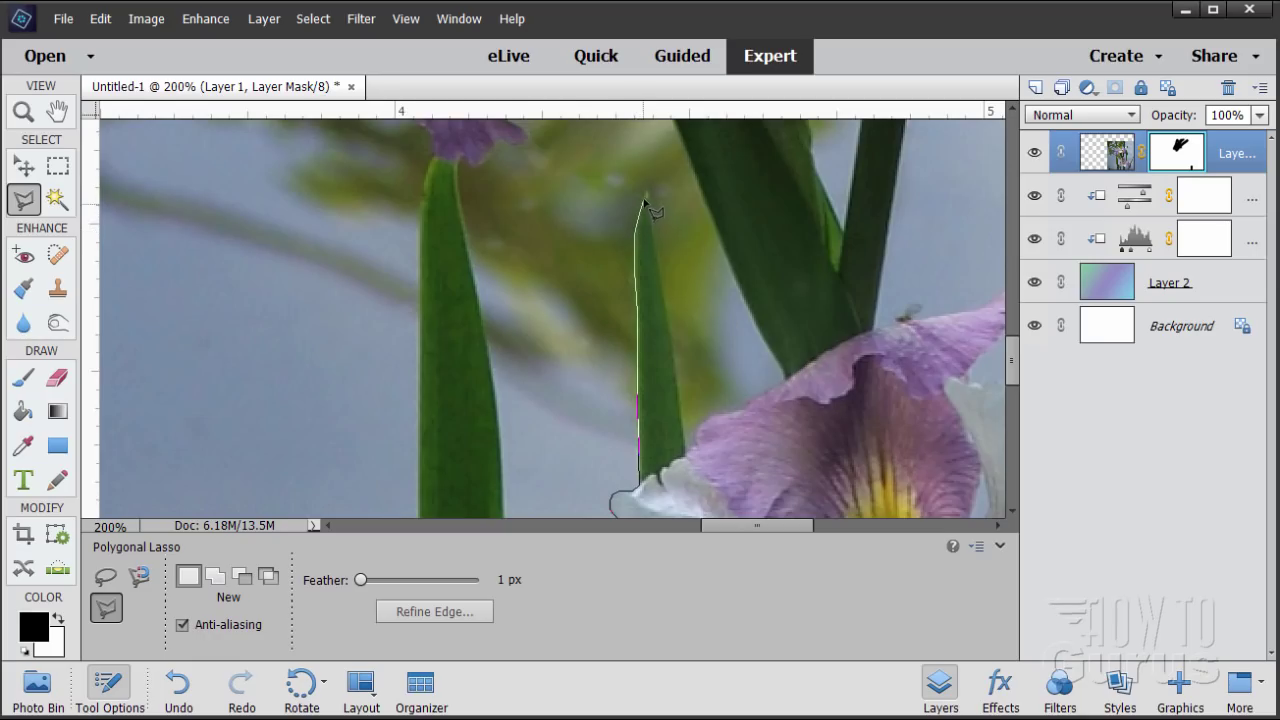
- Close the lasso selection around the tall leaf and the background beside it, running down past the photo's lower edge to the starting point
left_click(546, 240)
left_click(326, 272)
key("space")
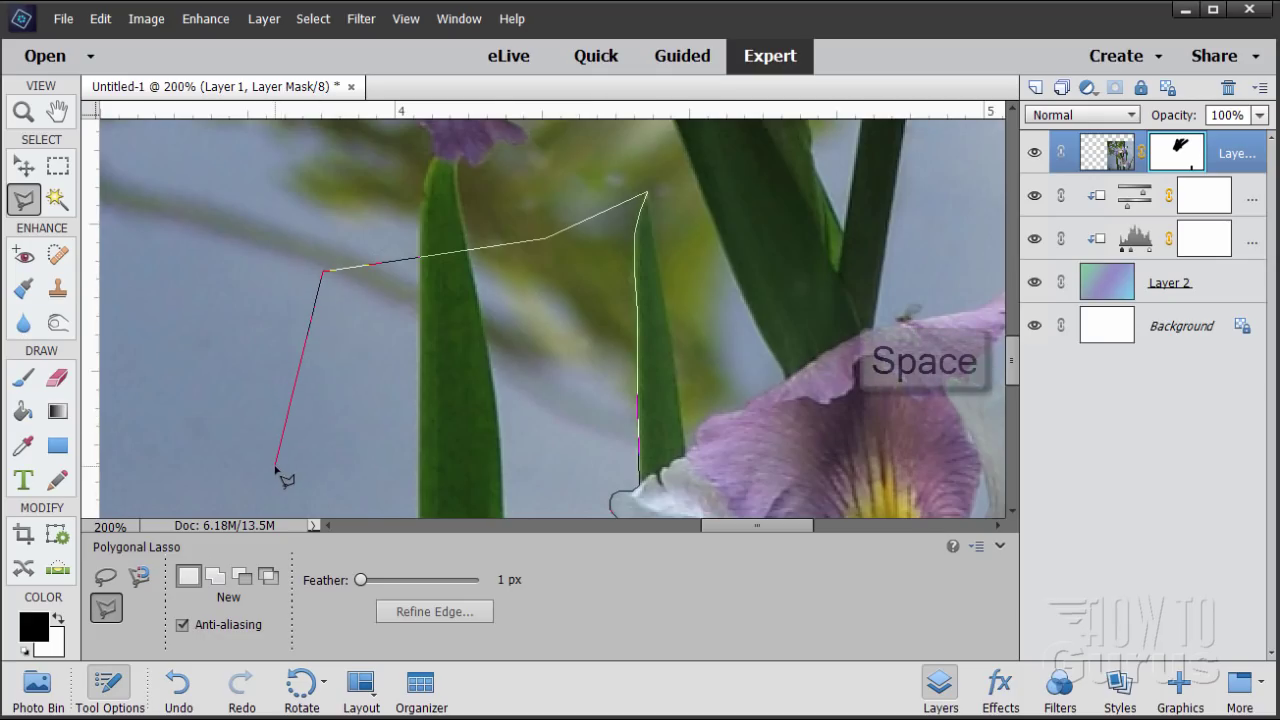
left_click_drag(276, 465, 343, 177)
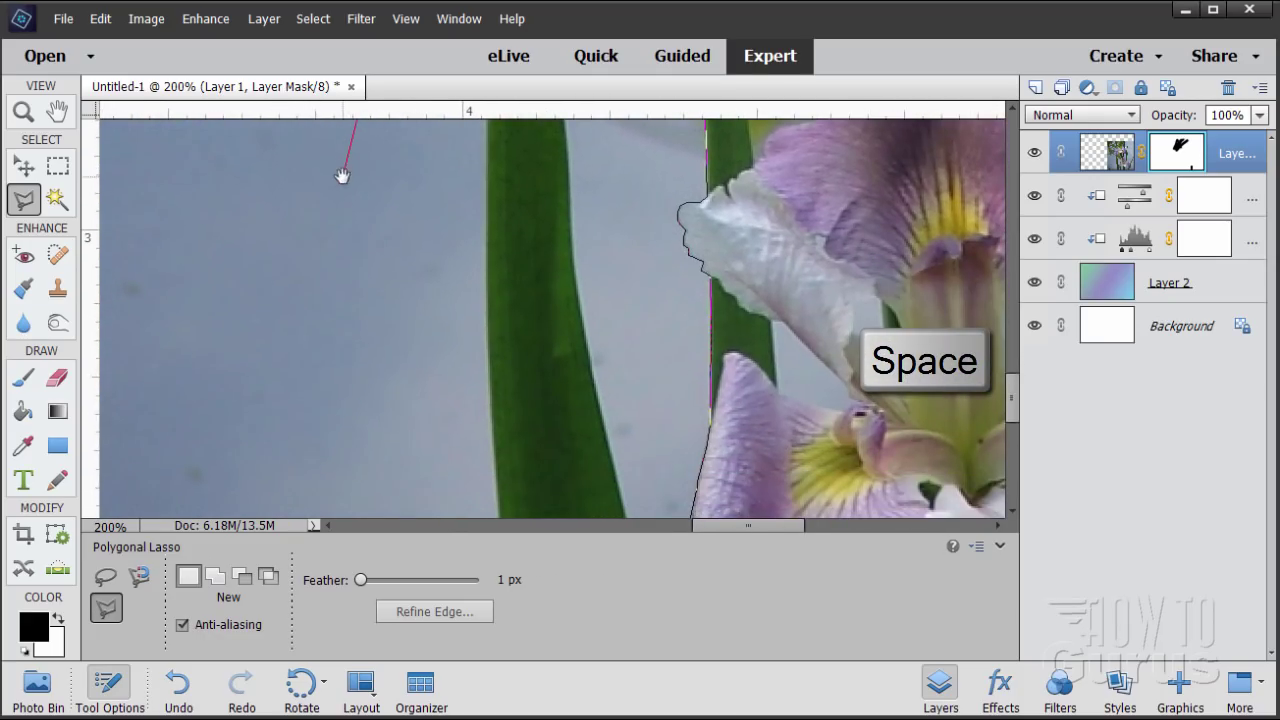
left_click_drag(325, 505, 334, 171)
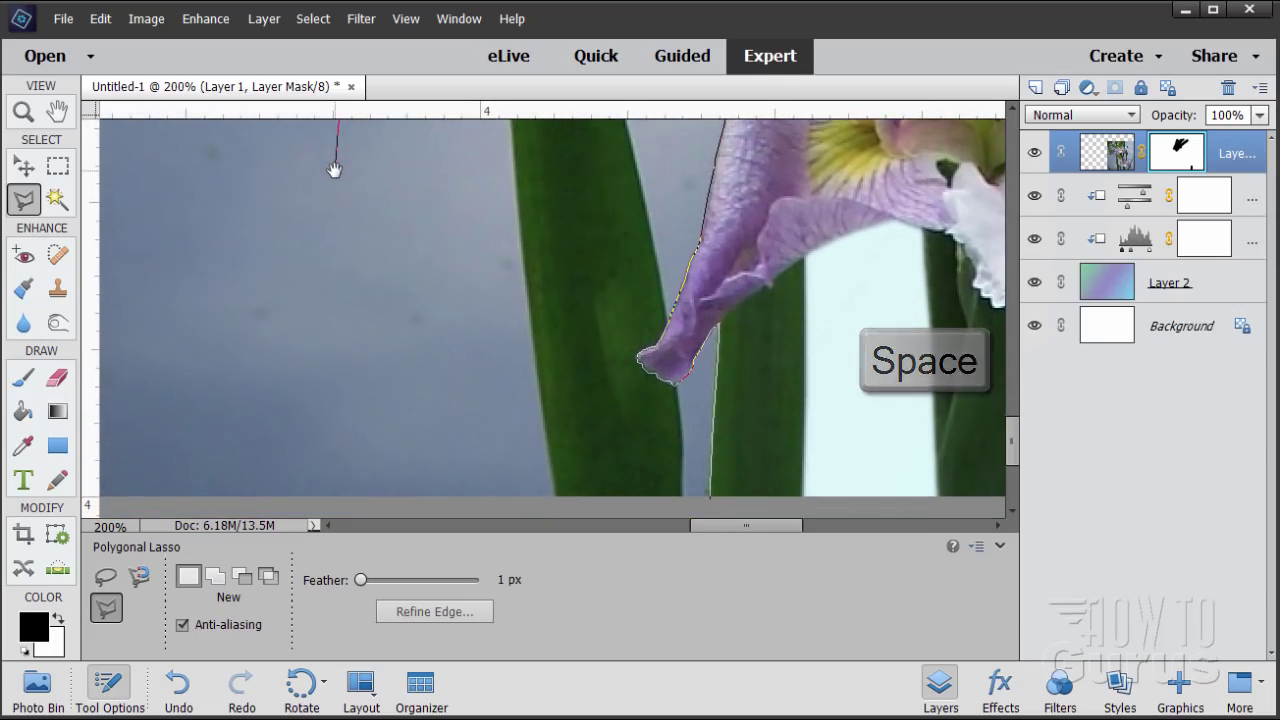
left_click(329, 506)
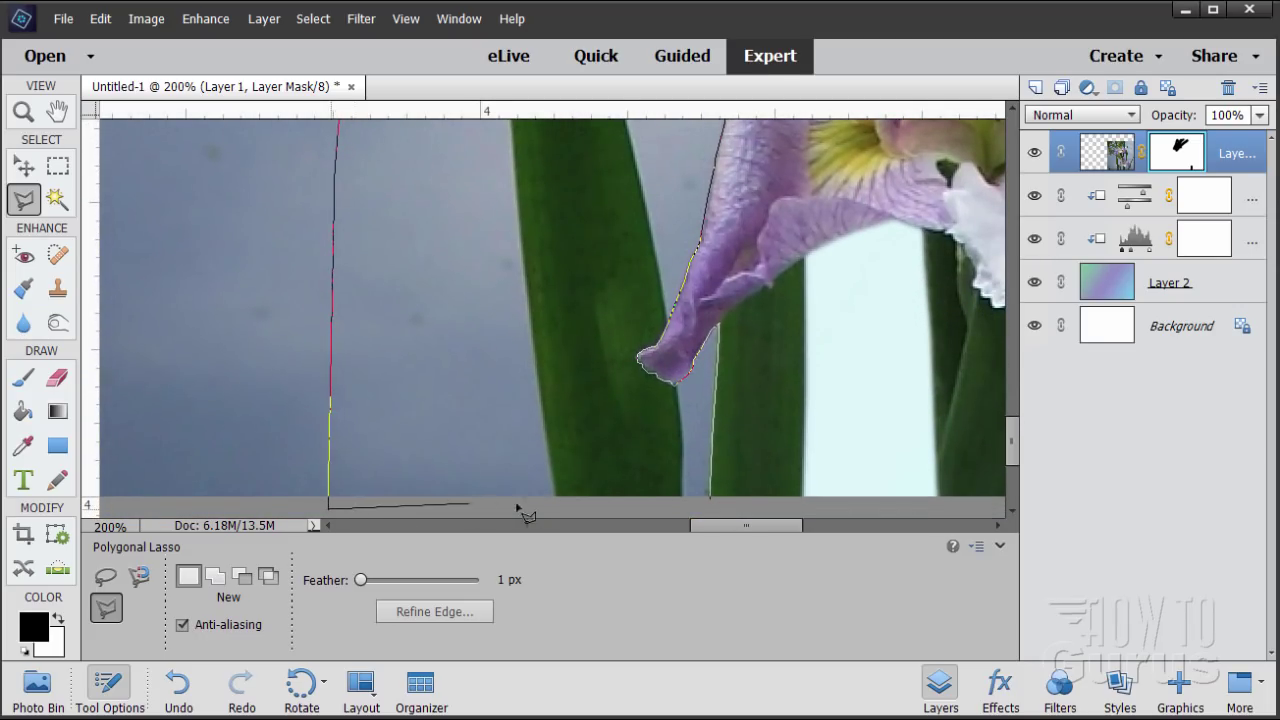
left_click(720, 511)
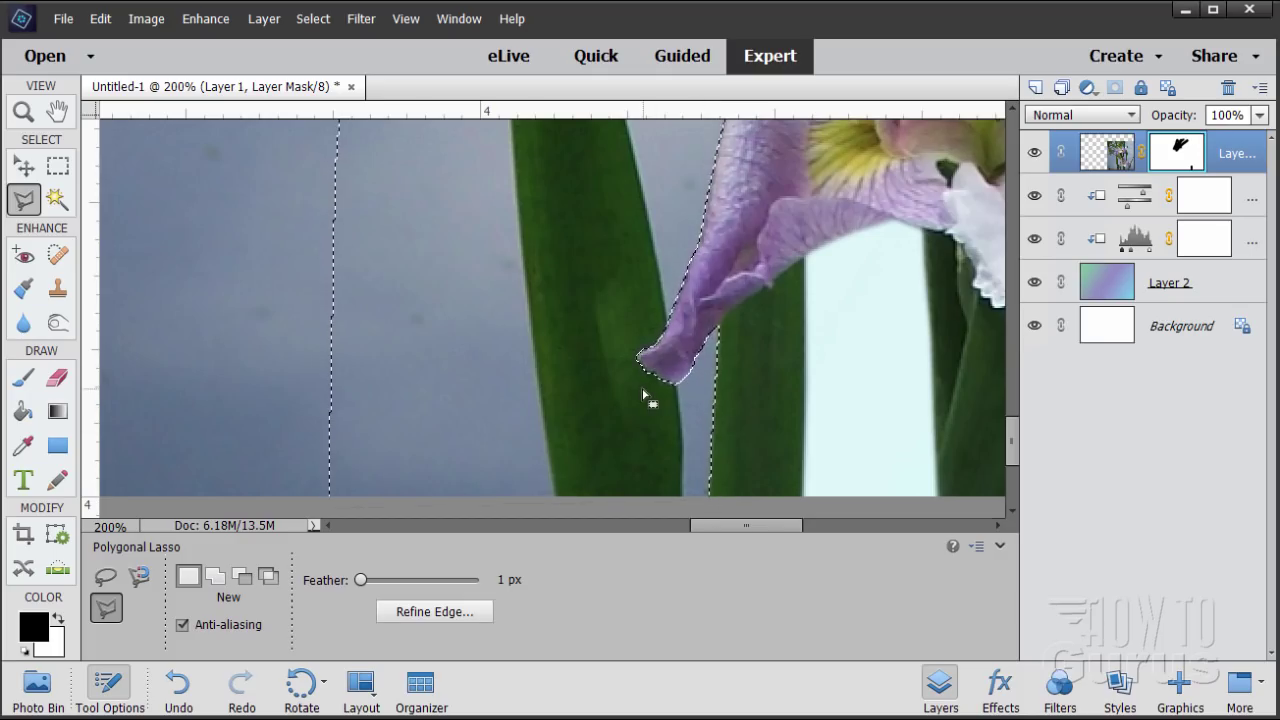
- Paint black on the mask with the 26 px brush along the selection's edge beside the lower iris's petals and stem
left_click(23, 378)
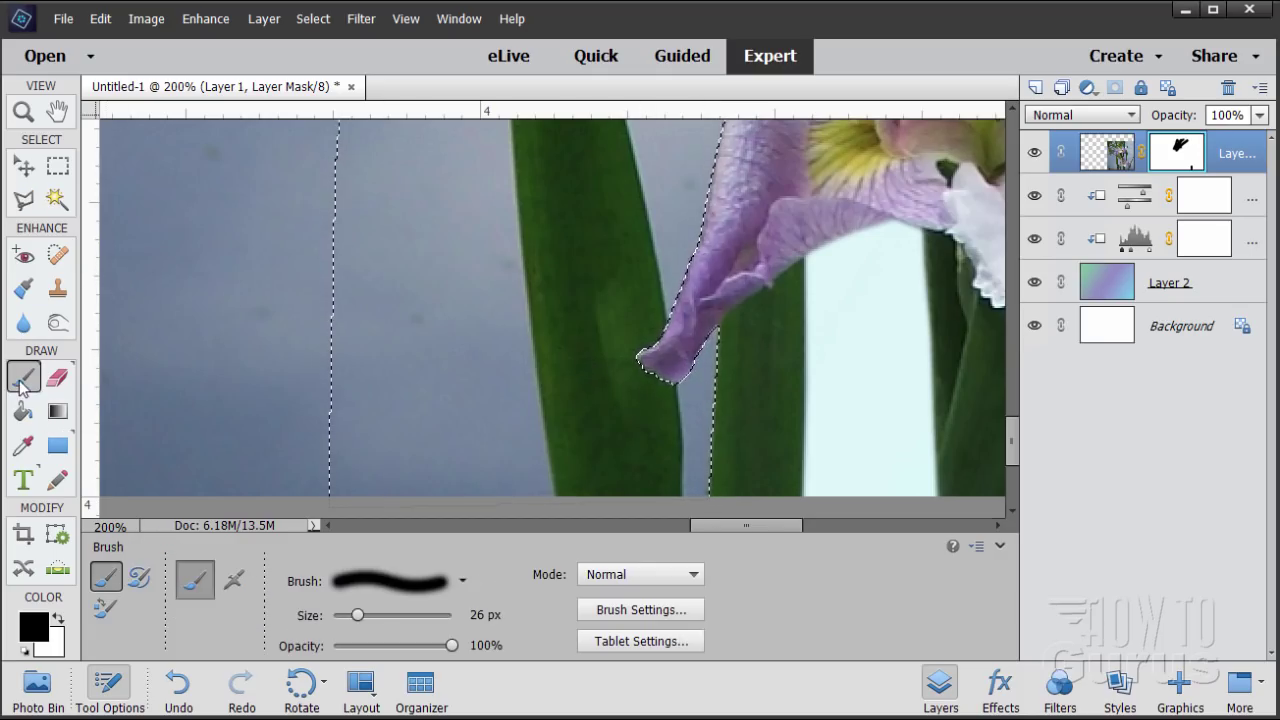
mouse_move(663, 399)
left_mouse_down()
mouse_move(640, 370)
mouse_move(689, 366)
left_mouse_up()
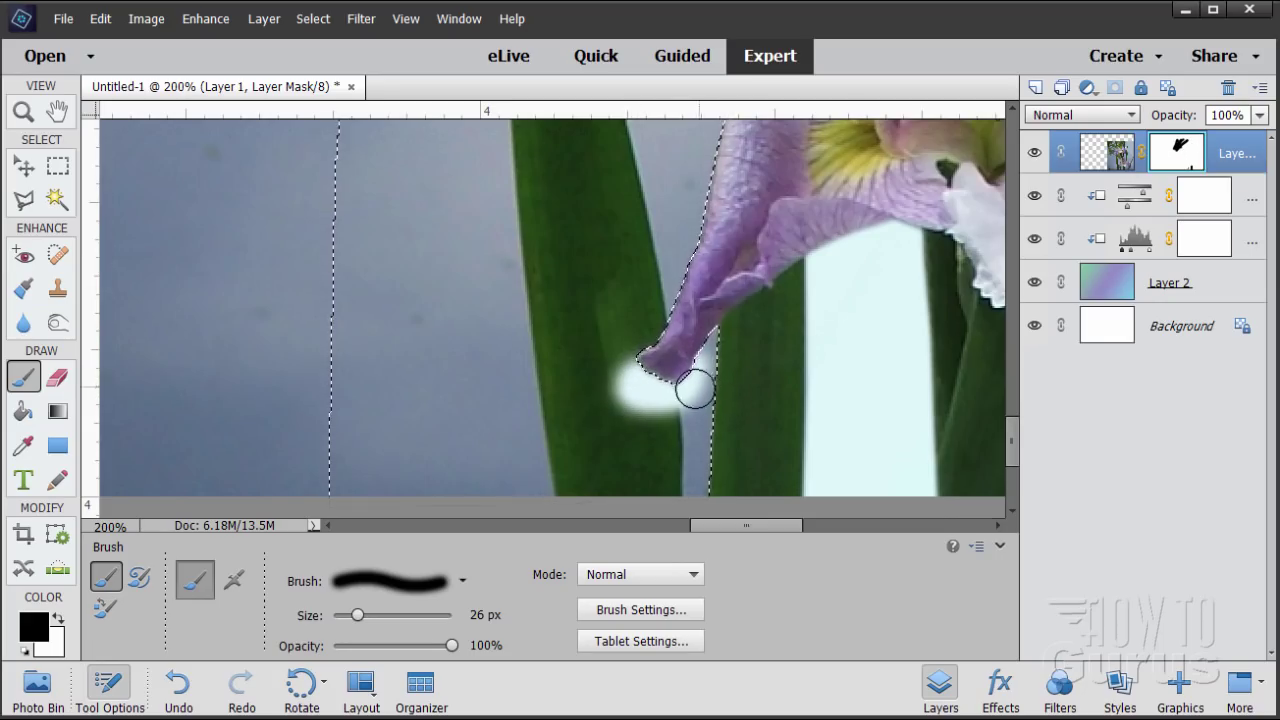
mouse_move(686, 380)
left_mouse_down()
mouse_move(701, 438)
mouse_move(720, 392)
mouse_move(680, 507)
mouse_move(657, 368)
mouse_move(663, 290)
mouse_move(654, 321)
mouse_move(679, 279)
mouse_move(626, 365)
mouse_move(711, 175)
mouse_move(681, 254)
mouse_move(673, 219)
mouse_move(653, 213)
mouse_move(625, 240)
mouse_move(551, 480)
left_mouse_up()
key("space")
mouse_move(575, 333)
left_mouse_down()
mouse_move(585, 262)
mouse_move(552, 185)
mouse_move(536, 304)
mouse_move(553, 305)
mouse_move(560, 163)
left_mouse_up()
- Paint black over the tall leaf and nearby background within the selection to mask them out, and deselect
key("space")
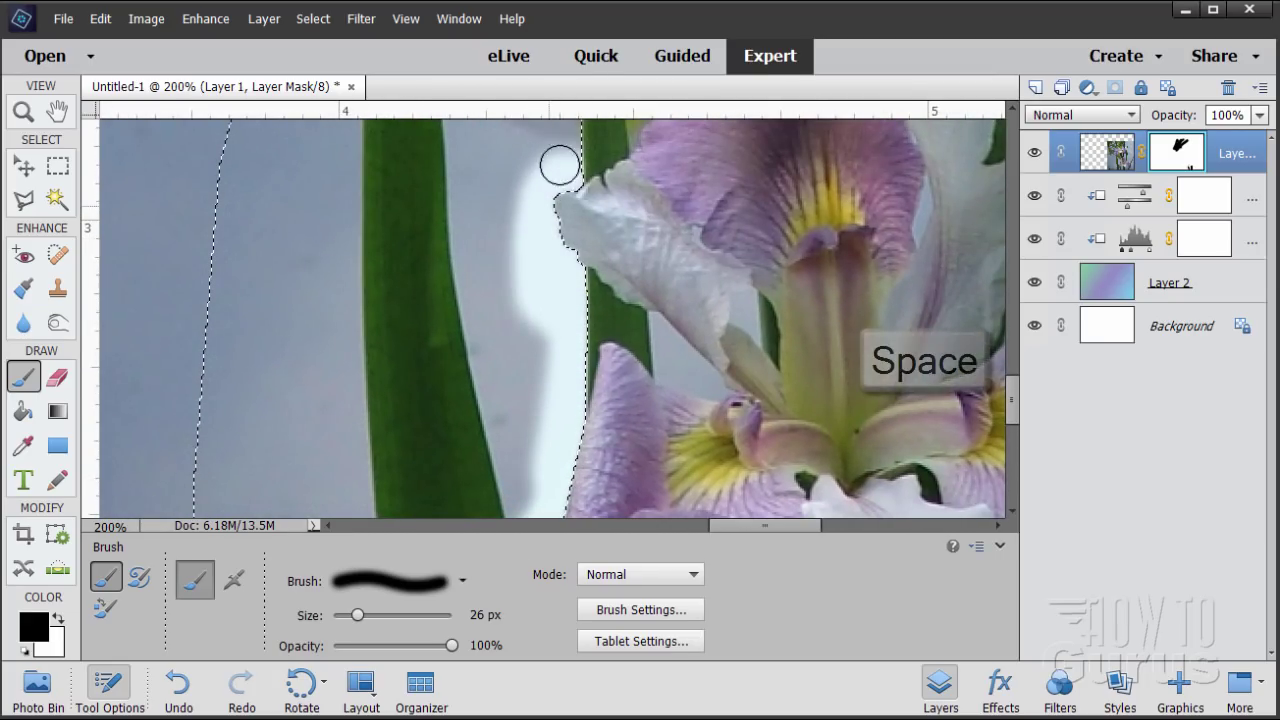
mouse_move(516, 222)
left_mouse_down()
mouse_move(488, 393)
mouse_move(523, 278)
mouse_move(551, 346)
mouse_move(560, 144)
mouse_move(419, 244)
mouse_move(484, 197)
mouse_move(481, 182)
mouse_move(438, 204)
mouse_move(457, 219)
mouse_move(440, 241)
mouse_move(485, 259)
mouse_move(459, 298)
mouse_move(490, 232)
mouse_move(465, 314)
mouse_move(485, 345)
mouse_move(473, 356)
mouse_move(367, 361)
mouse_move(457, 342)
mouse_move(352, 322)
mouse_move(475, 348)
mouse_move(401, 391)
mouse_move(423, 403)
mouse_move(392, 453)
mouse_move(509, 391)
mouse_move(505, 372)
mouse_move(428, 401)
mouse_move(454, 436)
mouse_move(404, 488)
mouse_move(466, 503)
left_mouse_up()
key("space")
mouse_move(466, 420)
left_mouse_down()
mouse_move(480, 190)
mouse_move(397, 411)
mouse_move(503, 482)
mouse_move(526, 411)
mouse_move(366, 471)
mouse_move(423, 480)
mouse_move(378, 199)
left_mouse_up()
mouse_move(457, 234)
left_mouse_down()
mouse_move(325, 258)
mouse_move(310, 266)
mouse_move(362, 262)
mouse_move(298, 283)
mouse_move(394, 283)
mouse_move(312, 310)
mouse_move(380, 308)
mouse_move(346, 323)
mouse_move(370, 332)
mouse_move(304, 360)
mouse_move(368, 369)
mouse_move(319, 393)
mouse_move(364, 399)
mouse_move(314, 425)
mouse_move(364, 458)
mouse_move(422, 461)
mouse_move(366, 361)
mouse_move(343, 259)
mouse_move(409, 237)
mouse_move(312, 240)
mouse_move(282, 264)
mouse_move(392, 263)
mouse_move(322, 278)
mouse_move(353, 314)
left_mouse_up()
key("space")
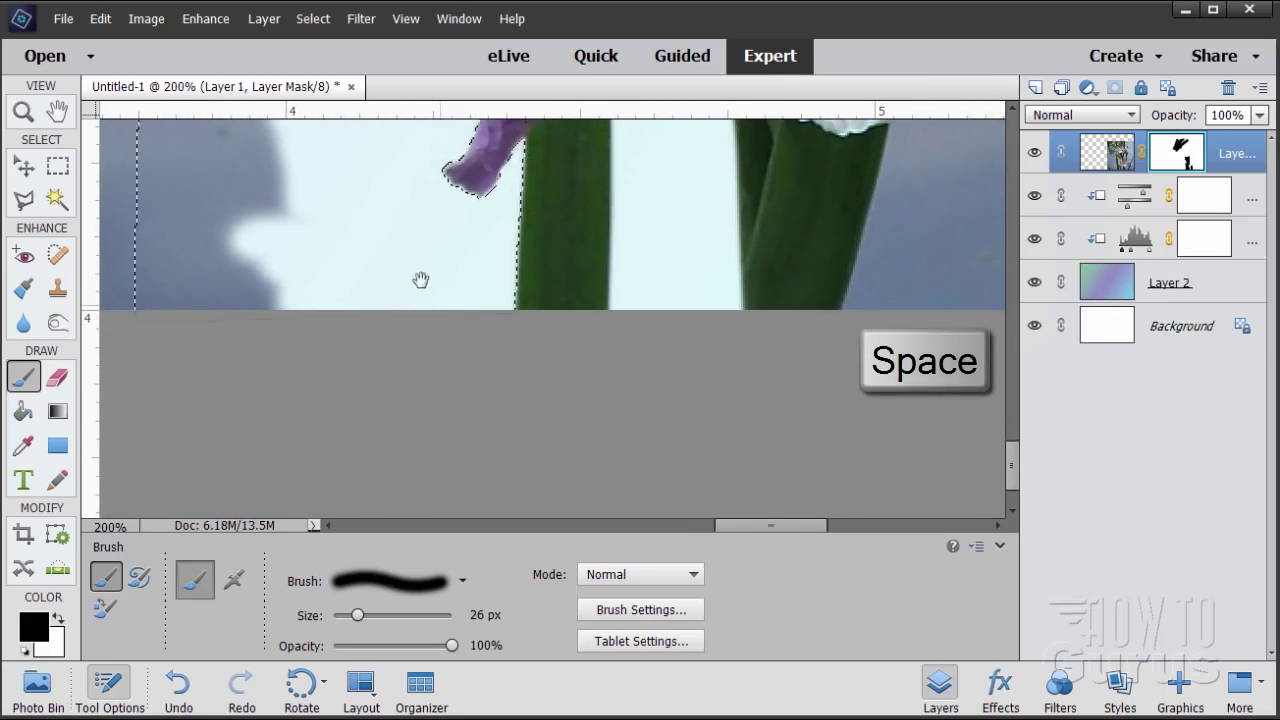
left_click_drag(420, 280, 415, 438)
key("space")
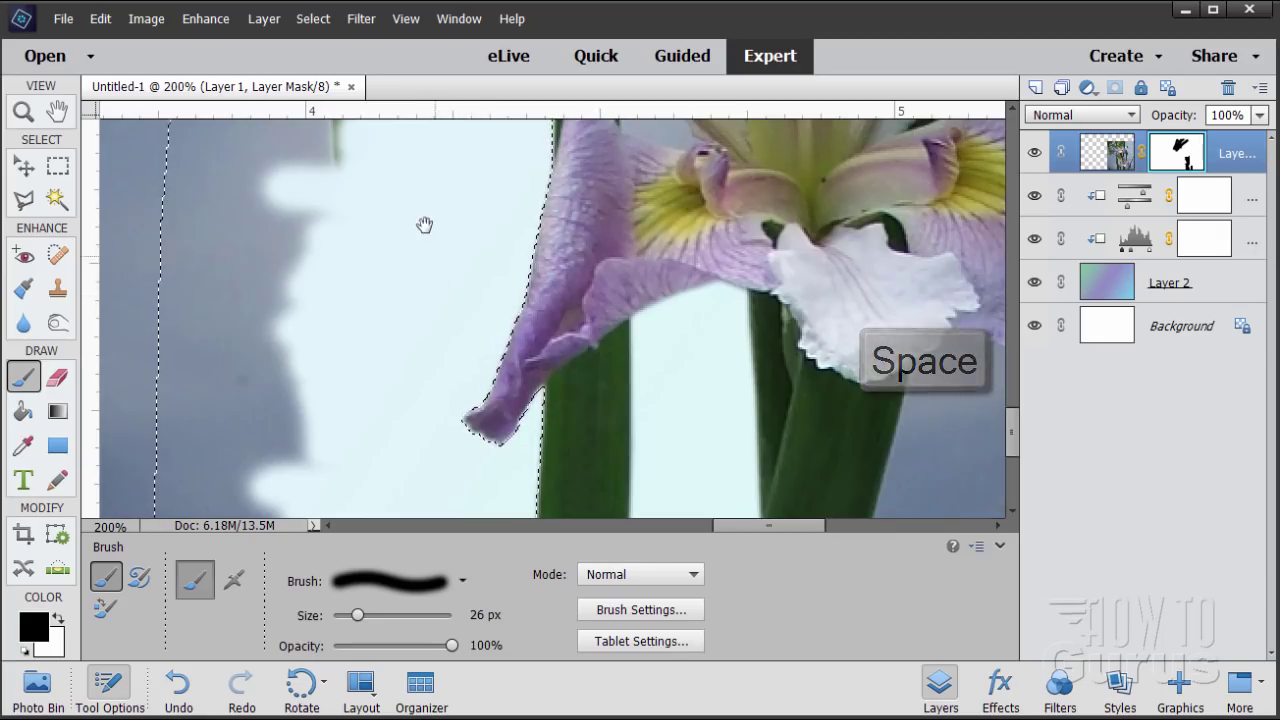
mouse_move(423, 223)
left_mouse_down()
mouse_move(374, 434)
mouse_move(388, 441)
left_mouse_up()
left_click(313, 18)
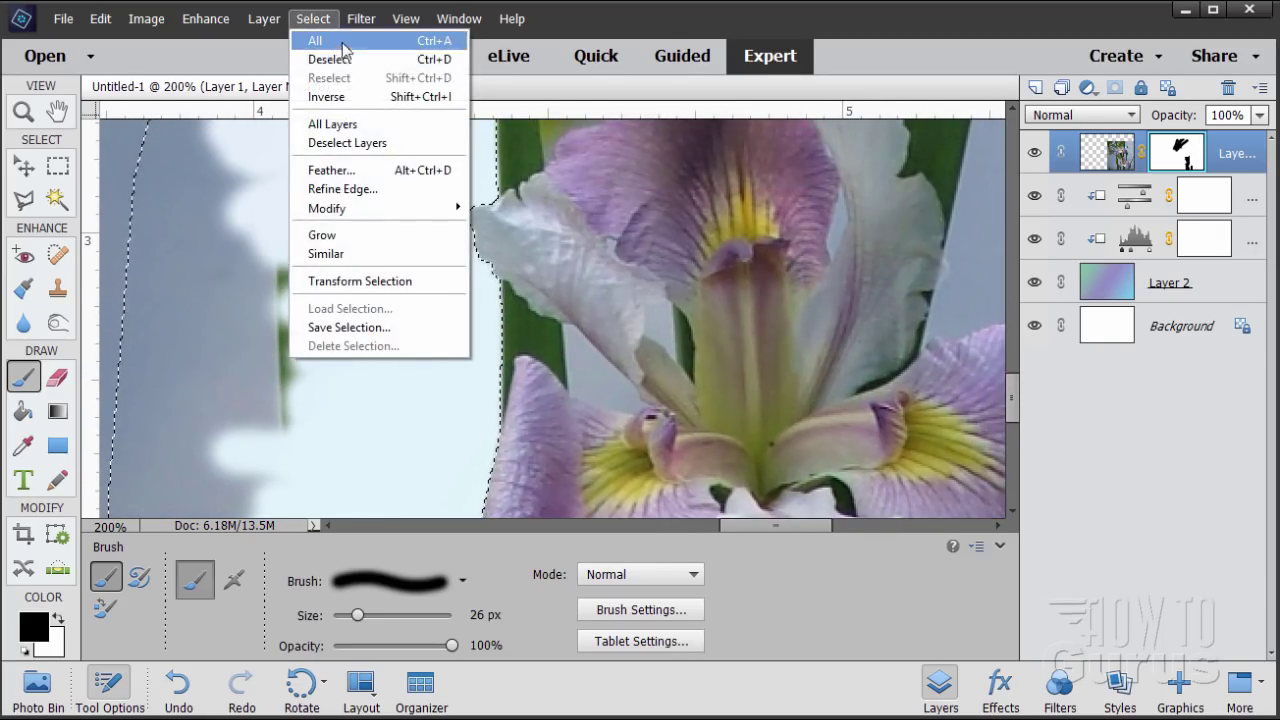
left_click(334, 58)
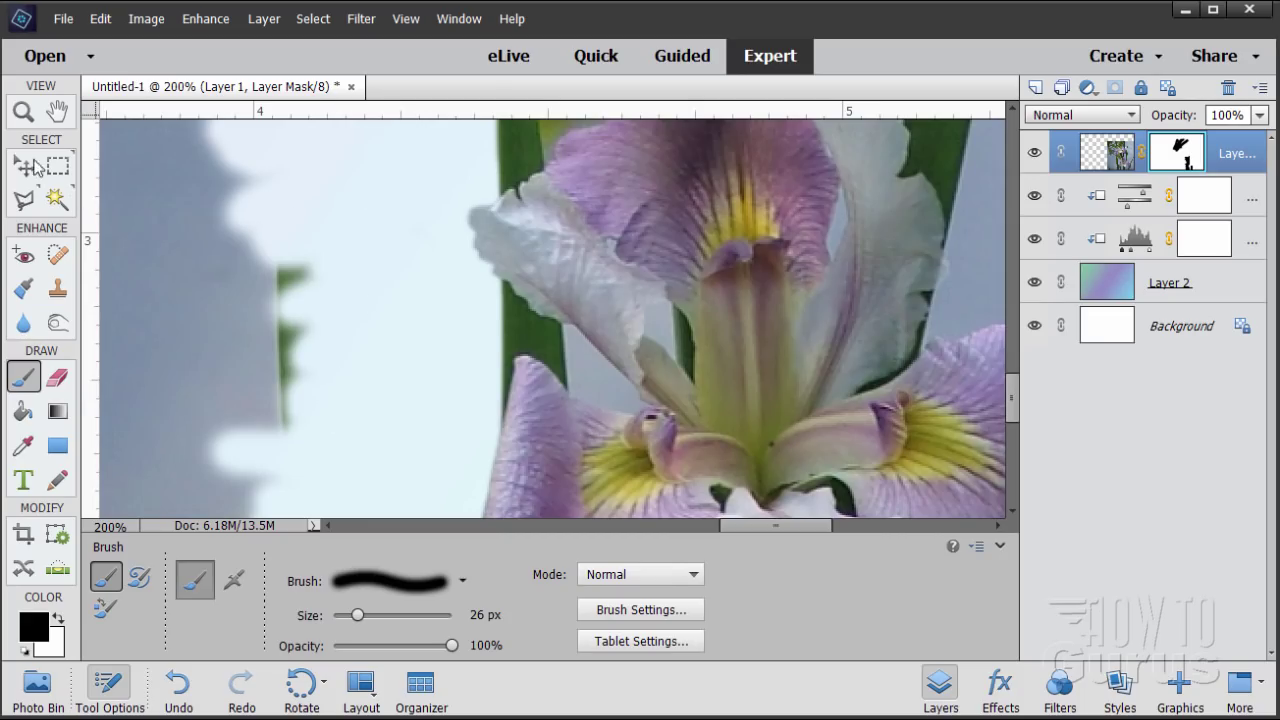
- Examine the masked irises and the leftover background around them, from the photo's upper edge down to its lower edge
left_click(27, 114)
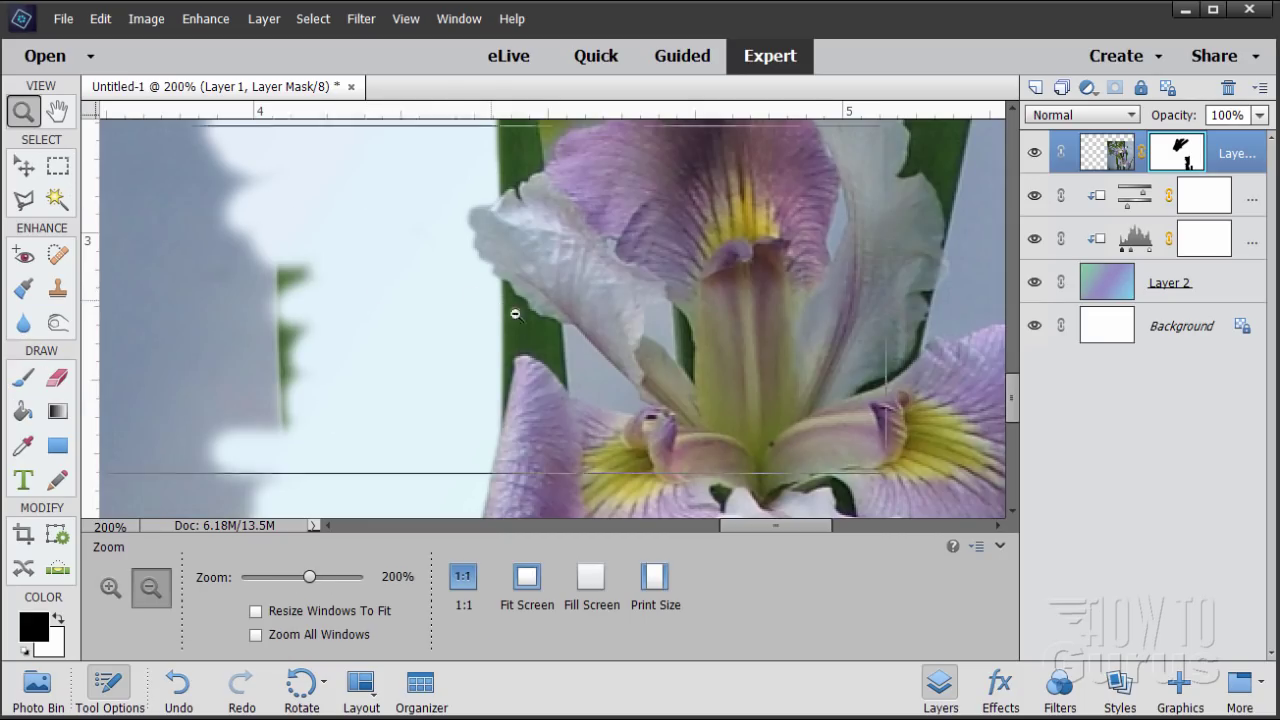
left_click(527, 318, "alt")
left_click(530, 328, "alt")
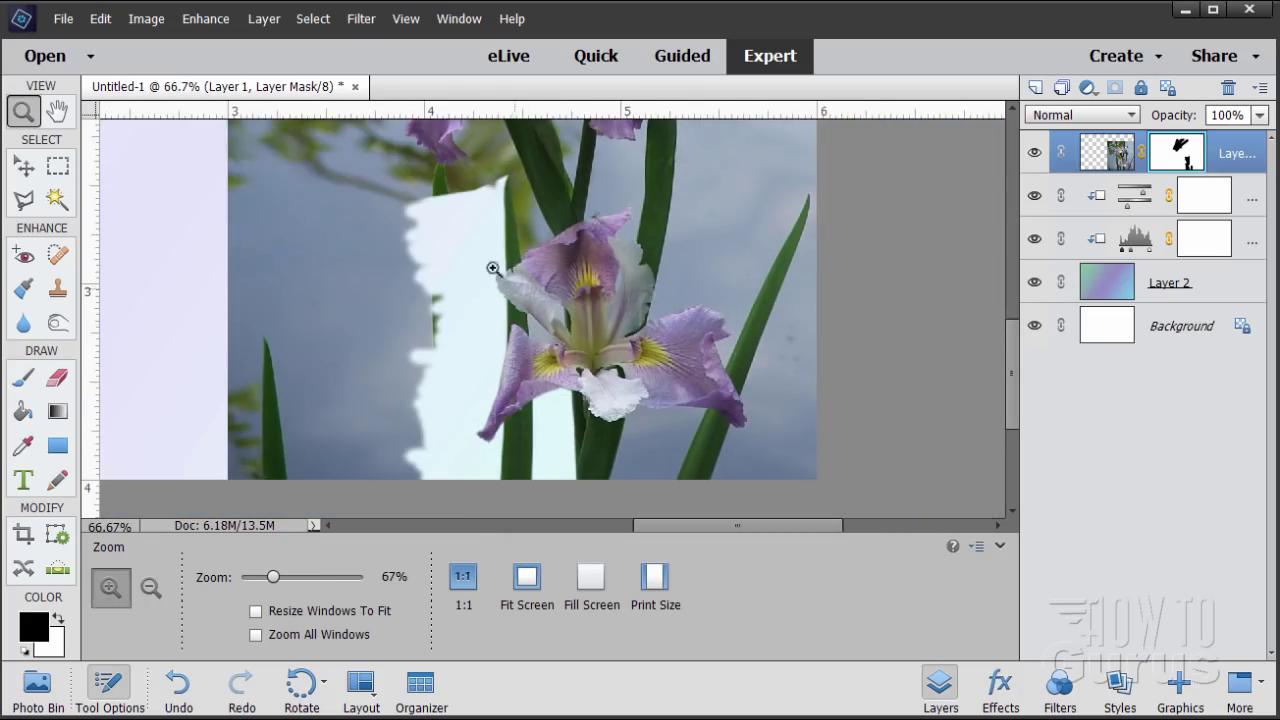
left_click(23, 166)
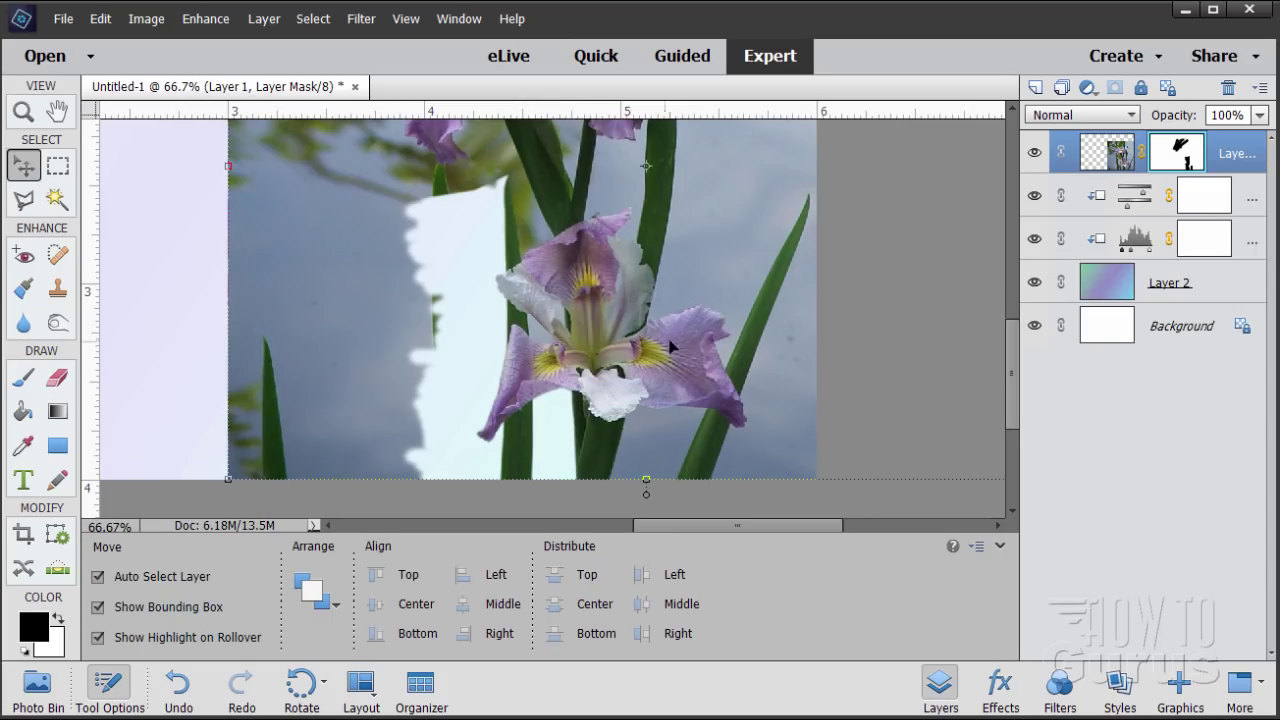
scroll(1009, 346, "up", 4)
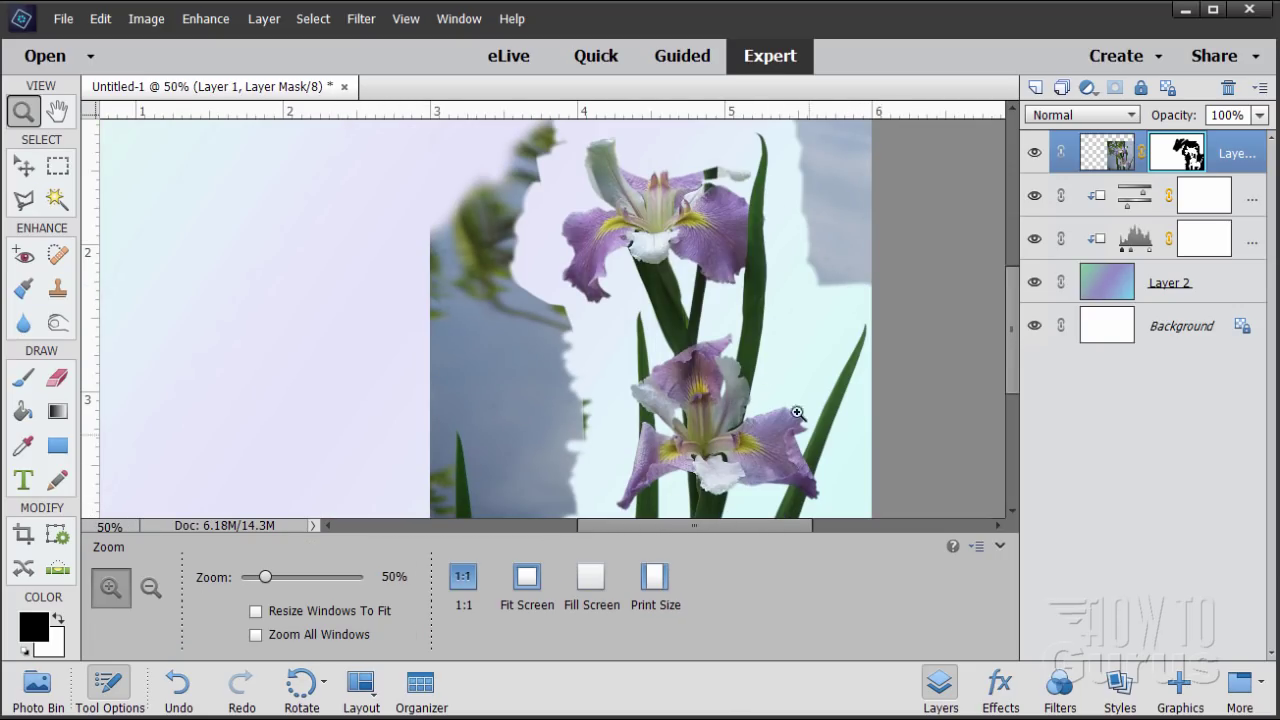
left_click(24, 168)
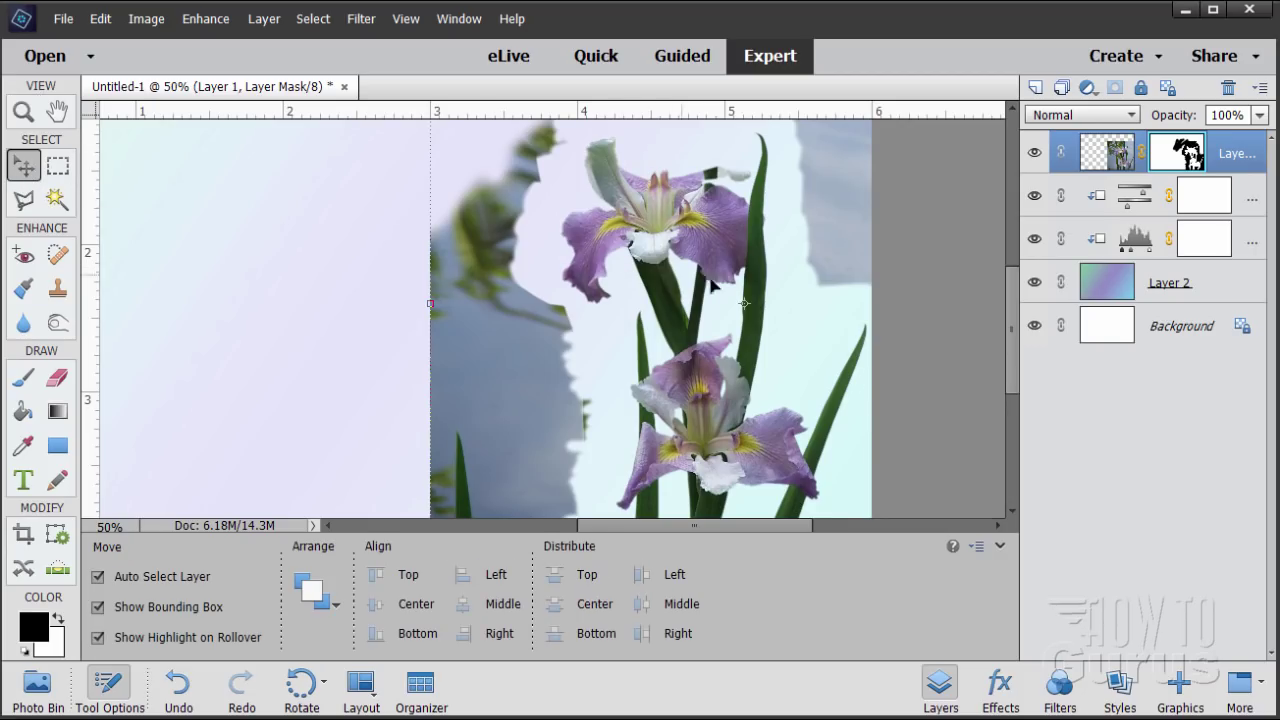
left_click_drag(1013, 338, 1008, 300)
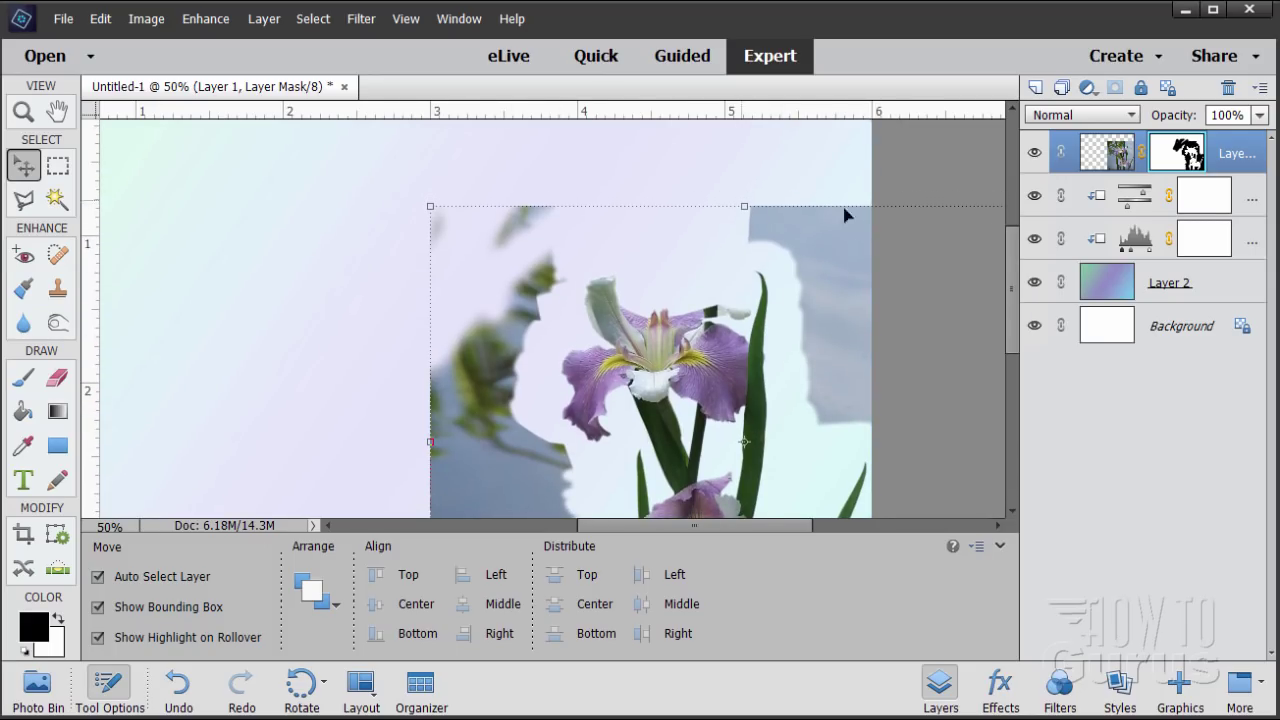
scroll(1013, 275, "down", 5)
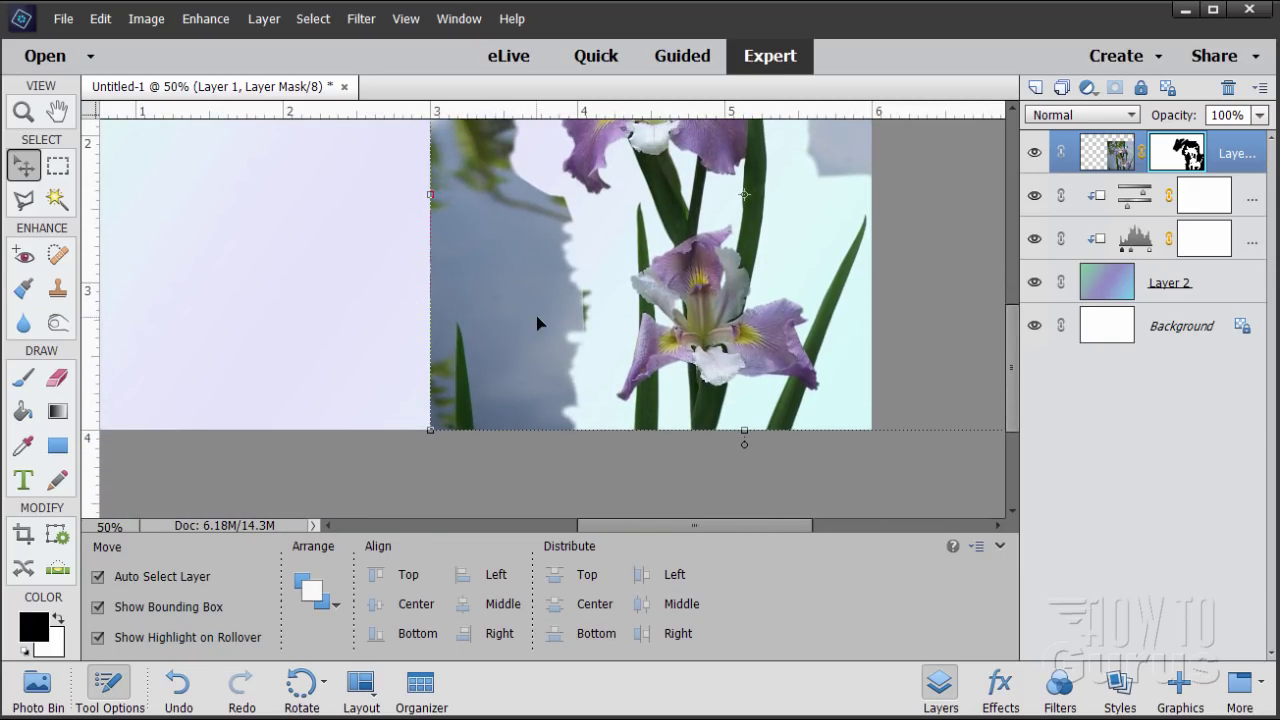
scroll(1008, 392, "up", 2)
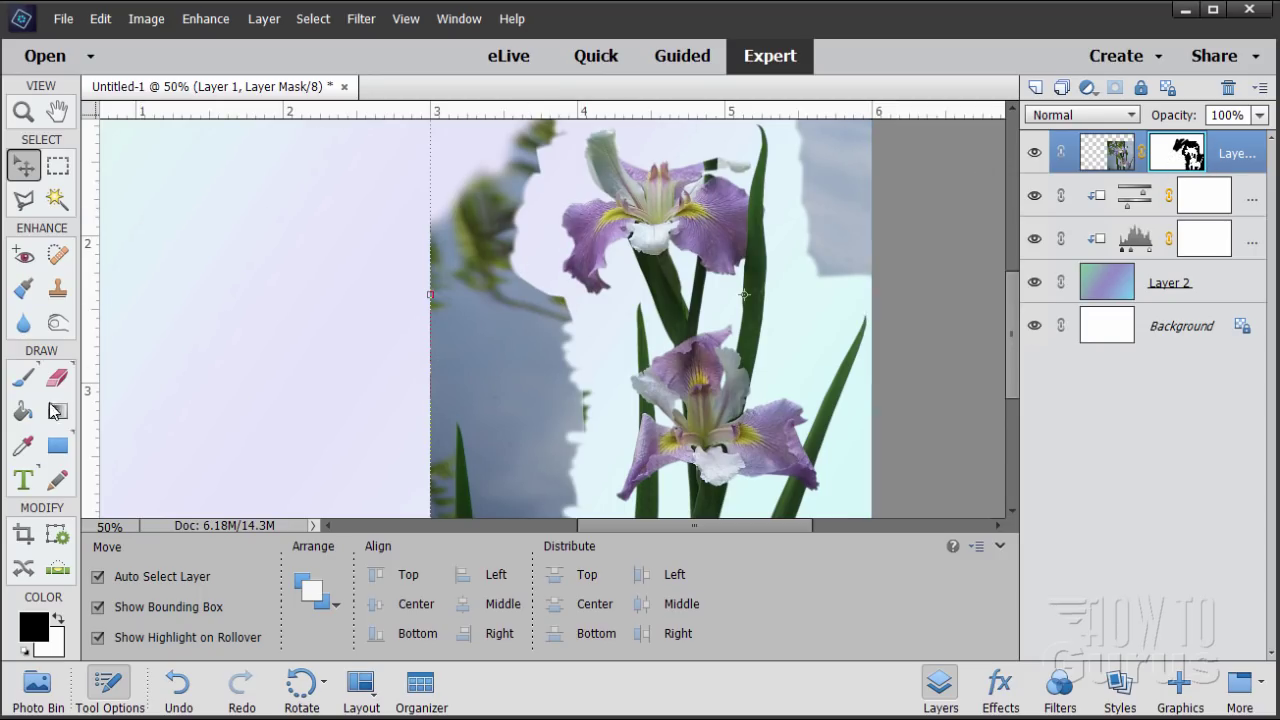
- Set the brush size to 47 px and paint black on the mask over the background and short leaf left of the irises, down to the lower edge
left_click(24, 379)
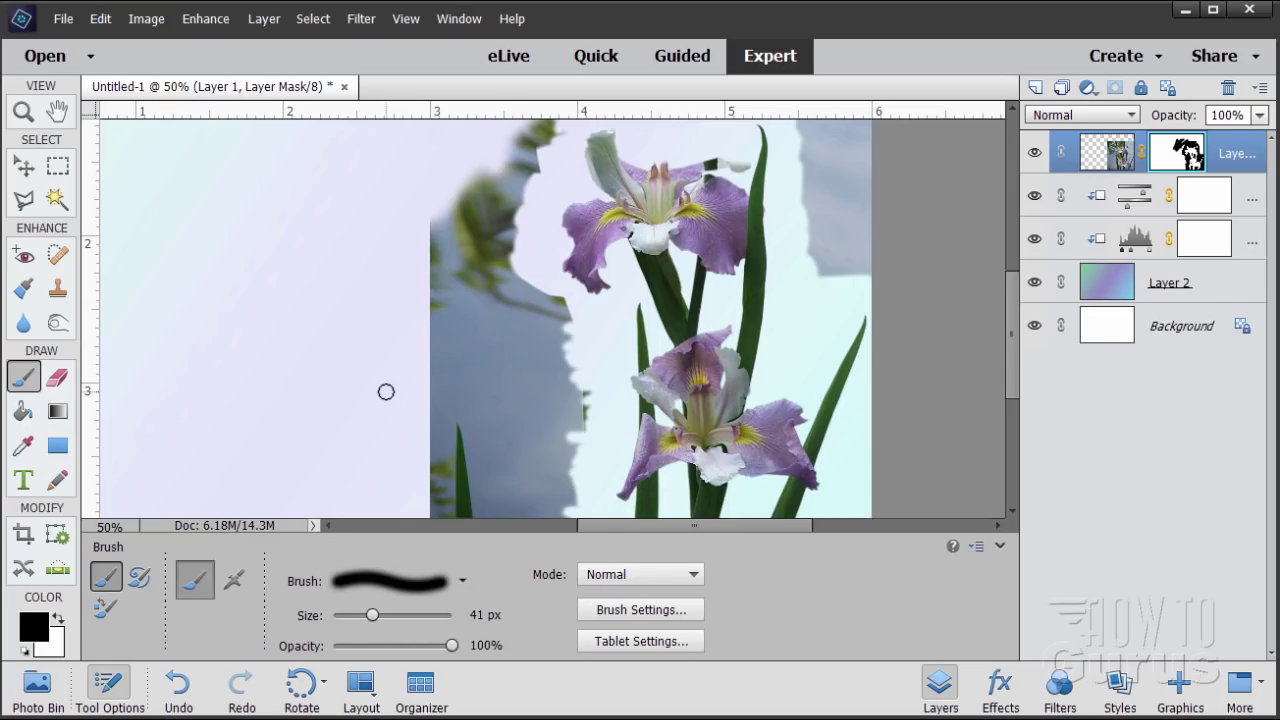
left_click_drag(375, 612, 379, 618)
left_click_drag(538, 280, 563, 313)
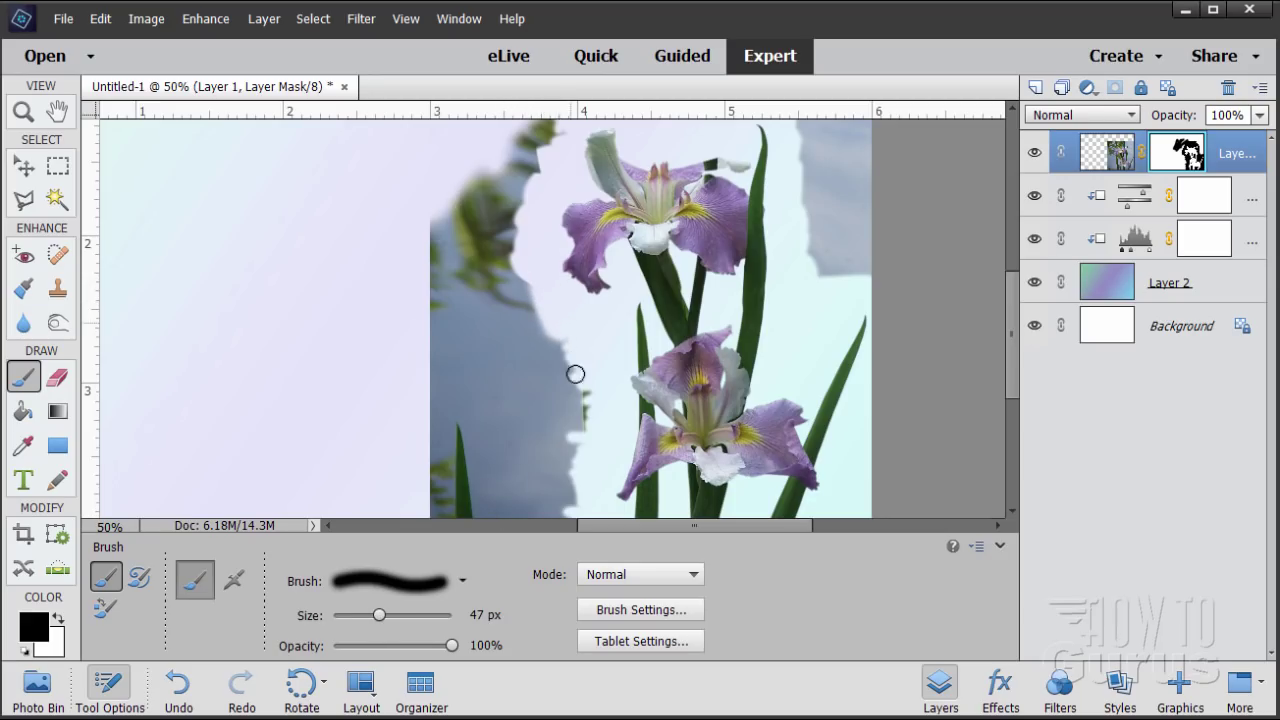
mouse_move(575, 374)
left_mouse_down()
mouse_move(566, 354)
mouse_move(581, 389)
left_mouse_up()
mouse_move(584, 433)
left_mouse_down()
mouse_move(543, 372)
mouse_move(565, 432)
mouse_move(578, 429)
mouse_move(543, 360)
mouse_move(530, 285)
mouse_move(575, 502)
left_mouse_up()
mouse_move(530, 394)
left_mouse_down()
mouse_move(521, 440)
mouse_move(537, 385)
mouse_move(516, 262)
mouse_move(504, 294)
mouse_move(510, 264)
mouse_move(487, 291)
mouse_move(491, 183)
mouse_move(448, 253)
mouse_move(447, 219)
mouse_move(472, 182)
mouse_move(455, 169)
mouse_move(464, 200)
mouse_move(462, 182)
mouse_move(431, 340)
mouse_move(454, 265)
mouse_move(474, 265)
mouse_move(489, 323)
mouse_move(448, 360)
mouse_move(444, 384)
mouse_move(448, 353)
mouse_move(505, 344)
left_mouse_up()
mouse_move(448, 394)
left_mouse_down()
mouse_move(410, 437)
mouse_move(420, 445)
mouse_move(469, 412)
mouse_move(515, 421)
left_mouse_up()
mouse_move(419, 312)
left_mouse_down()
mouse_move(446, 435)
mouse_move(498, 465)
mouse_move(520, 436)
mouse_move(529, 445)
mouse_move(469, 465)
mouse_move(415, 450)
mouse_move(461, 454)
mouse_move(483, 476)
mouse_move(482, 512)
left_mouse_up()
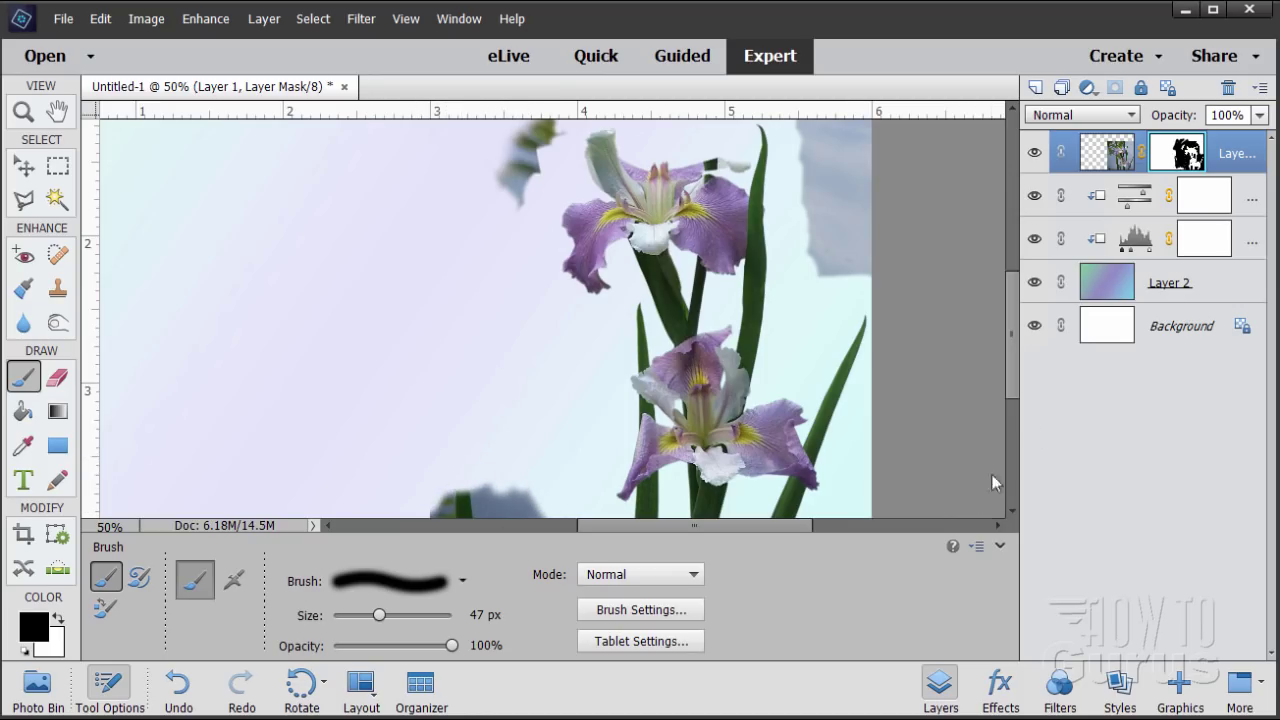
left_click_drag(1012, 364, 1009, 412)
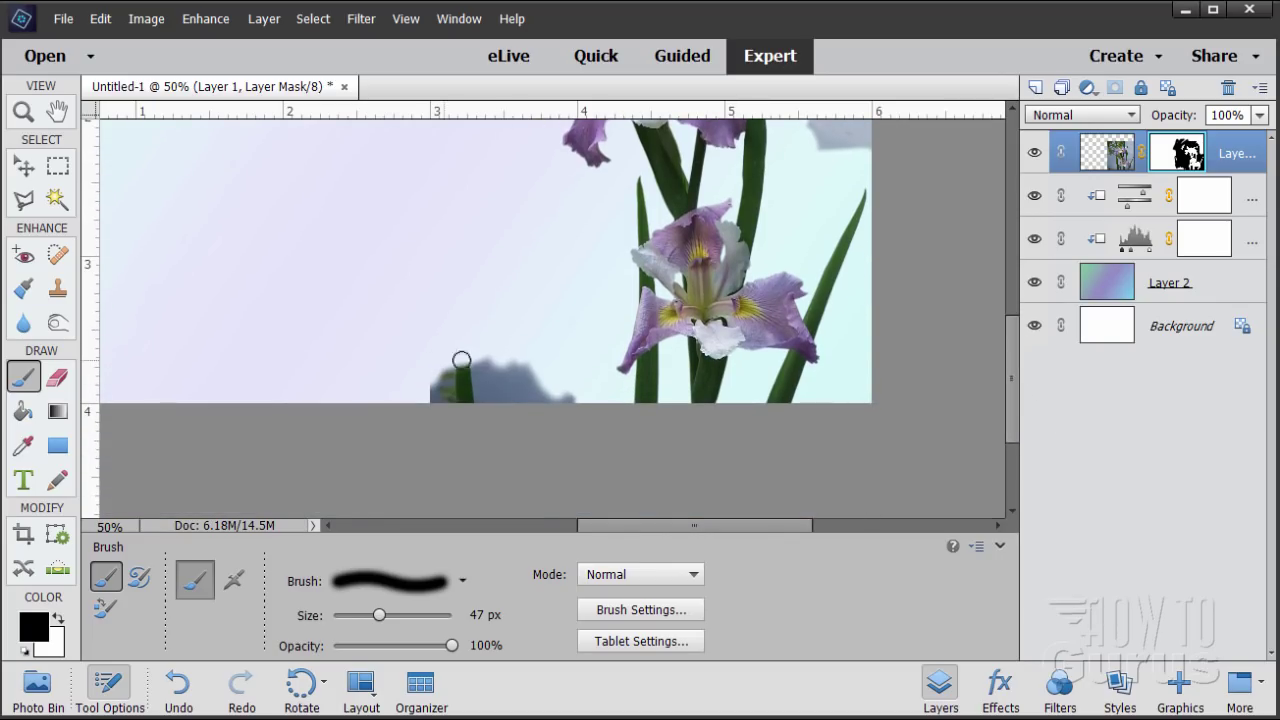
mouse_move(461, 360)
left_mouse_down()
mouse_move(405, 382)
mouse_move(419, 404)
mouse_move(393, 396)
mouse_move(427, 381)
mouse_move(466, 398)
mouse_move(531, 398)
left_mouse_up()
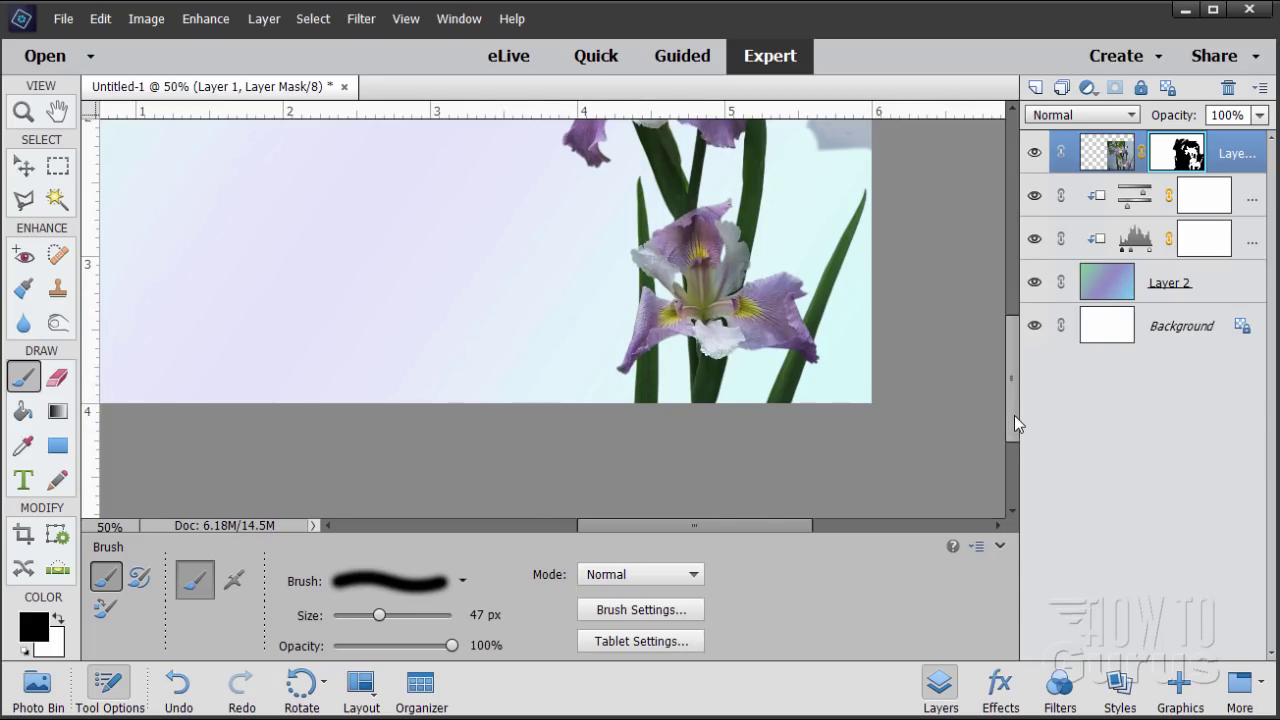
- Paint black on the mask over the leftover foliage above the upper iris and the sky patch right of the tall leaf
left_click_drag(1014, 415, 1014, 300)
mouse_move(530, 306)
left_mouse_down()
mouse_move(525, 374)
mouse_move(508, 363)
mouse_move(526, 316)
mouse_move(503, 310)
mouse_move(529, 271)
mouse_move(547, 306)
left_mouse_up()
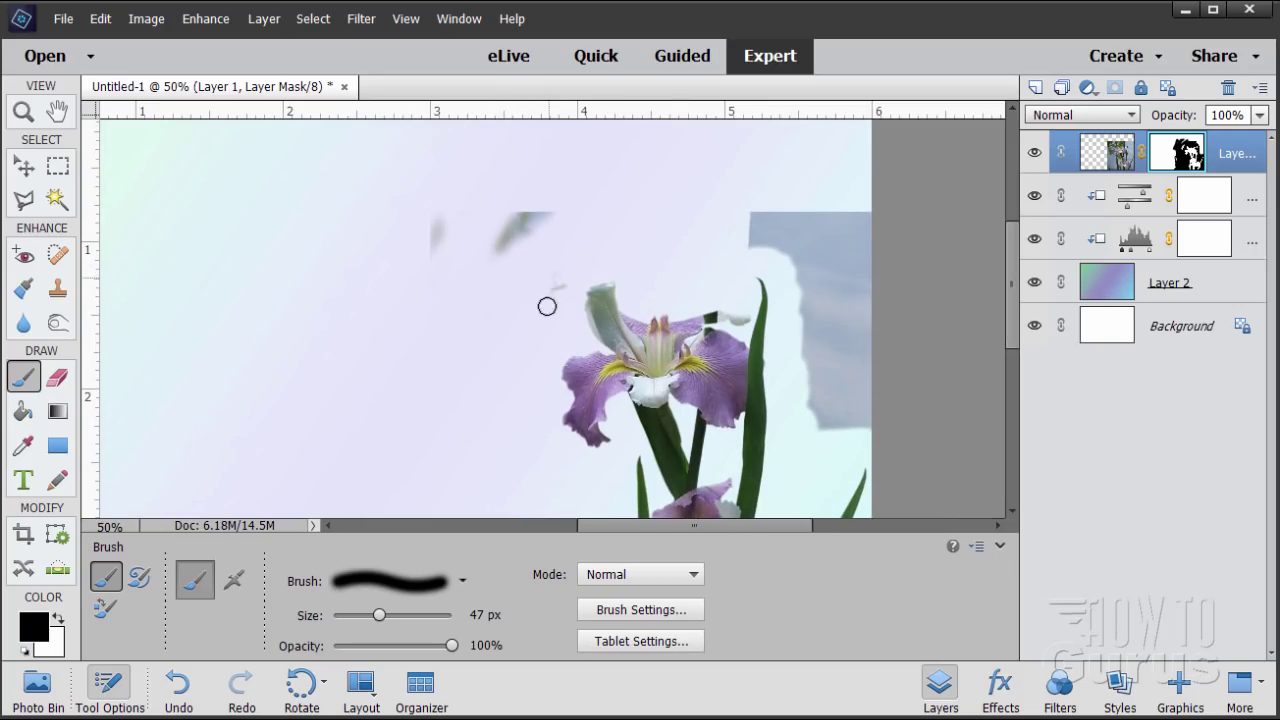
mouse_move(555, 229)
left_mouse_down()
mouse_move(531, 217)
mouse_move(548, 219)
mouse_move(455, 241)
left_mouse_up()
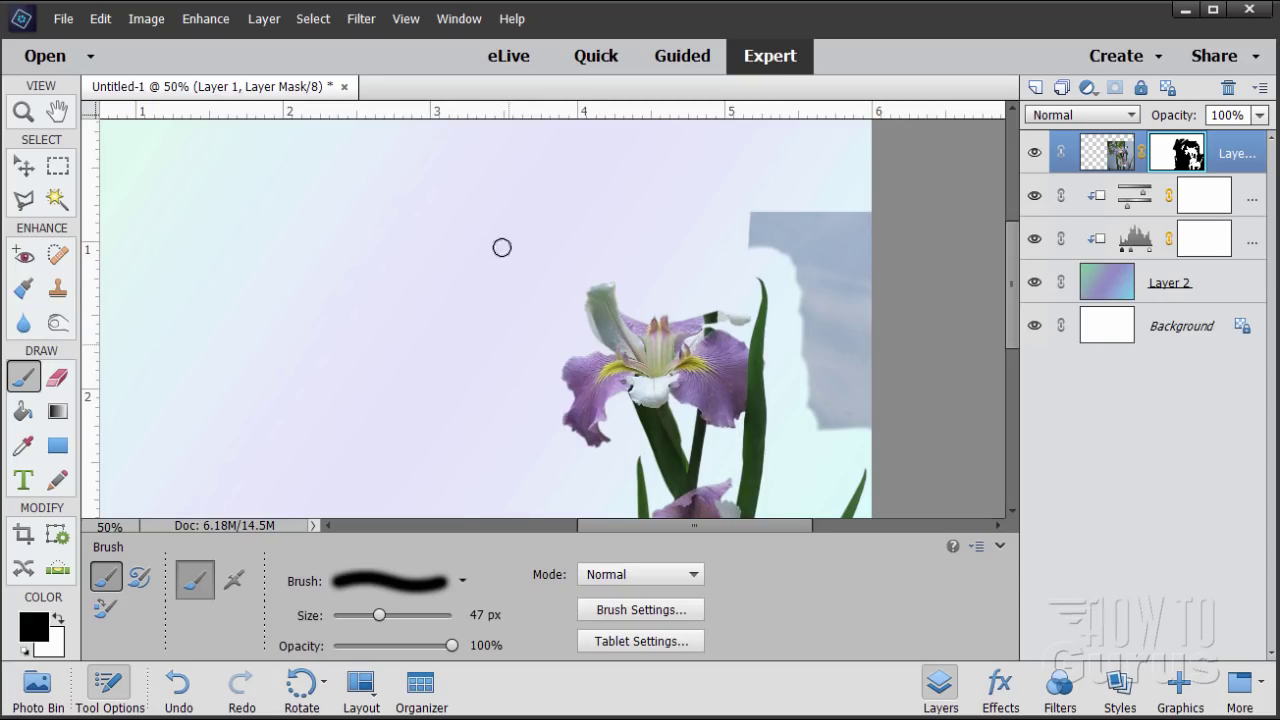
mouse_move(786, 230)
left_mouse_down()
mouse_move(728, 243)
mouse_move(769, 254)
mouse_move(713, 222)
mouse_move(822, 210)
mouse_move(866, 222)
mouse_move(810, 322)
mouse_move(802, 255)
mouse_move(853, 259)
mouse_move(843, 309)
mouse_move(861, 322)
mouse_move(868, 243)
mouse_move(847, 377)
mouse_move(811, 349)
mouse_move(811, 324)
mouse_move(830, 372)
mouse_move(877, 399)
mouse_move(863, 380)
mouse_move(829, 386)
left_mouse_up()
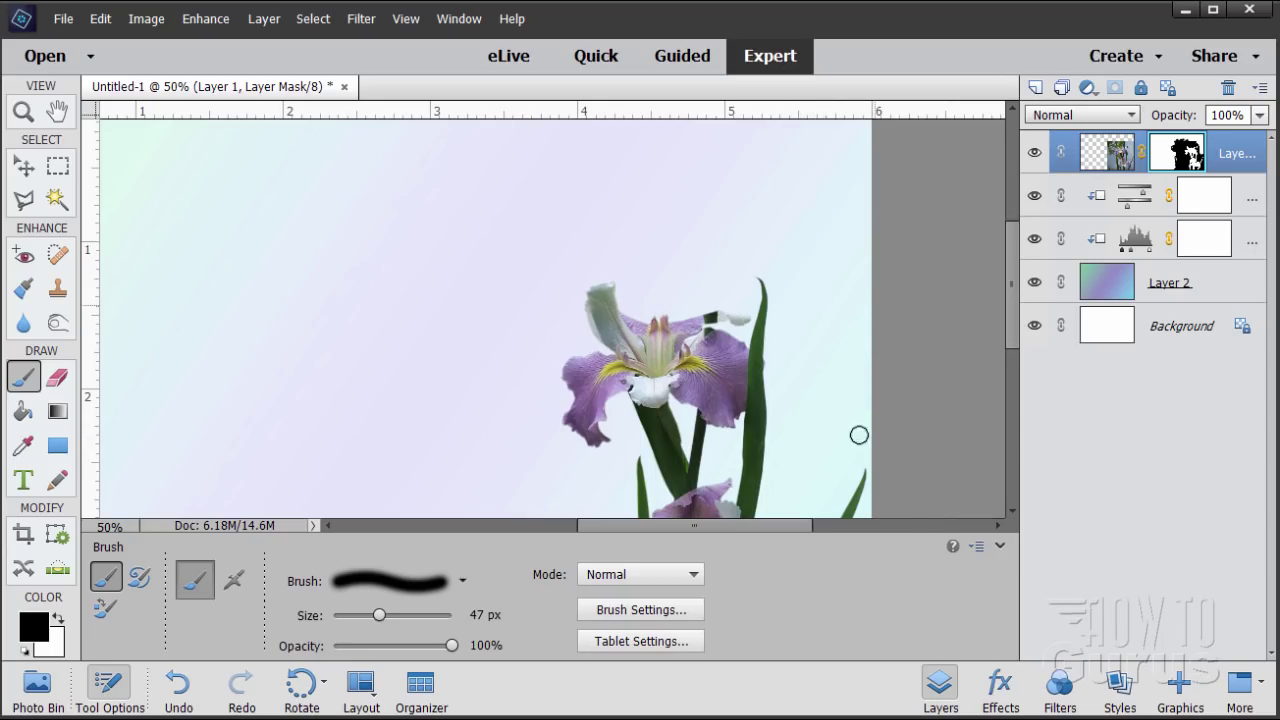
- Set the brush size to 200 px and paint black on the mask across the empty areas above and left of the upper iris
left_click(23, 166)
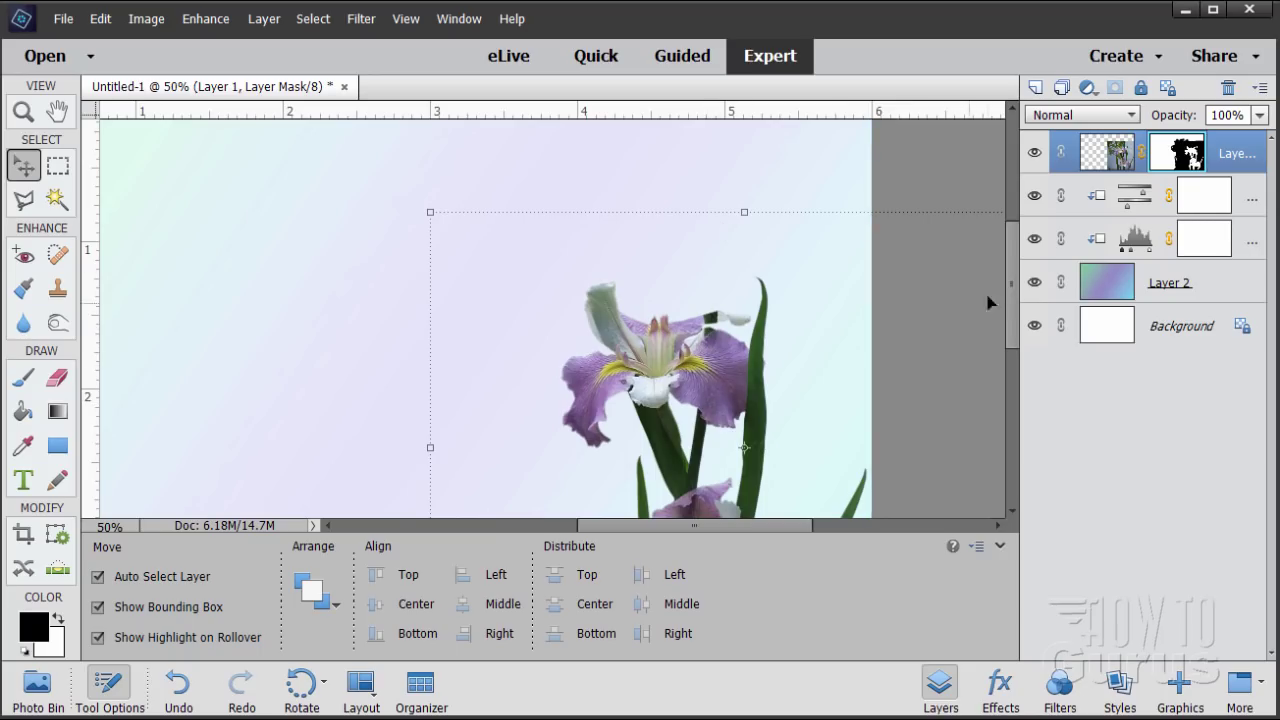
left_click_drag(1011, 279, 1011, 306)
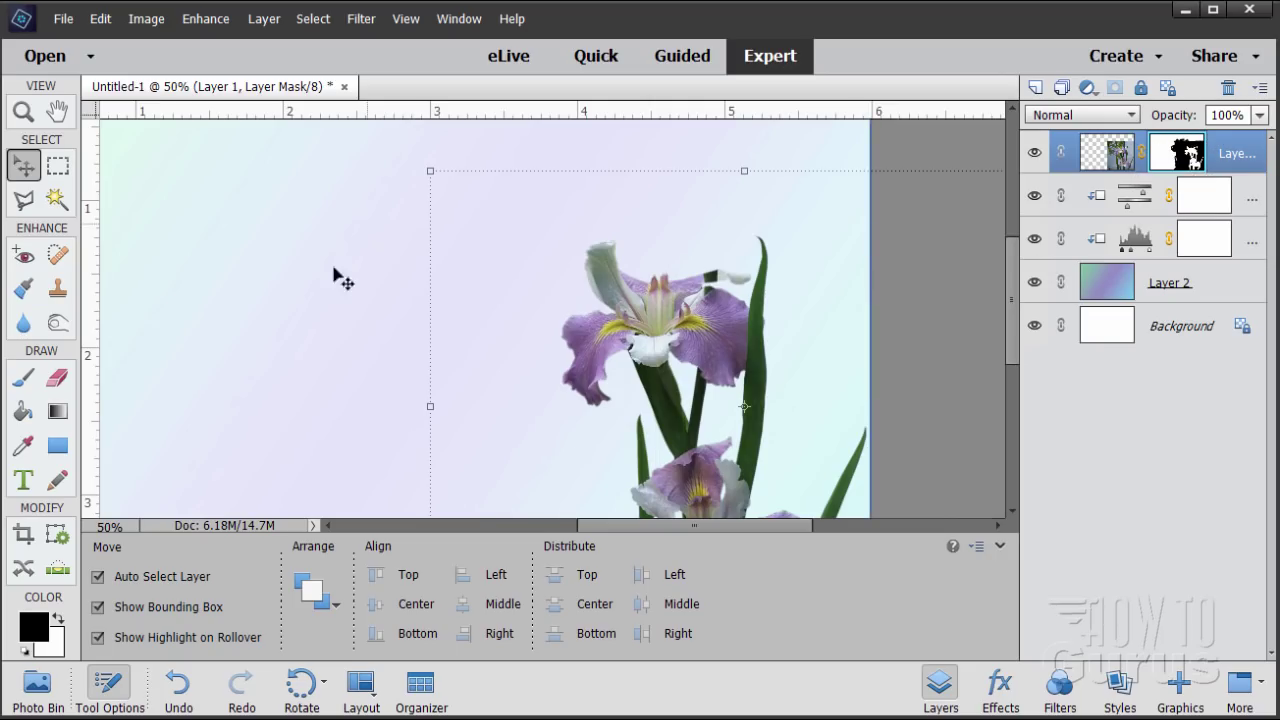
left_click(22, 380)
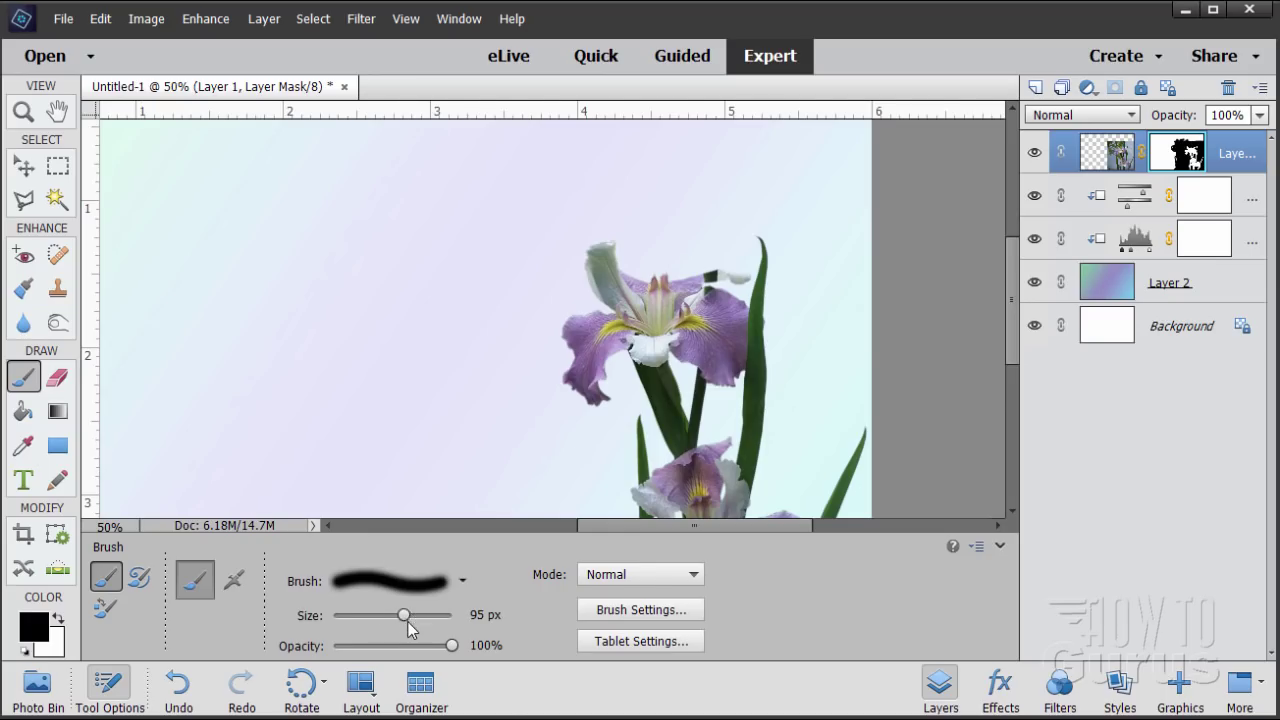
left_click(486, 614)
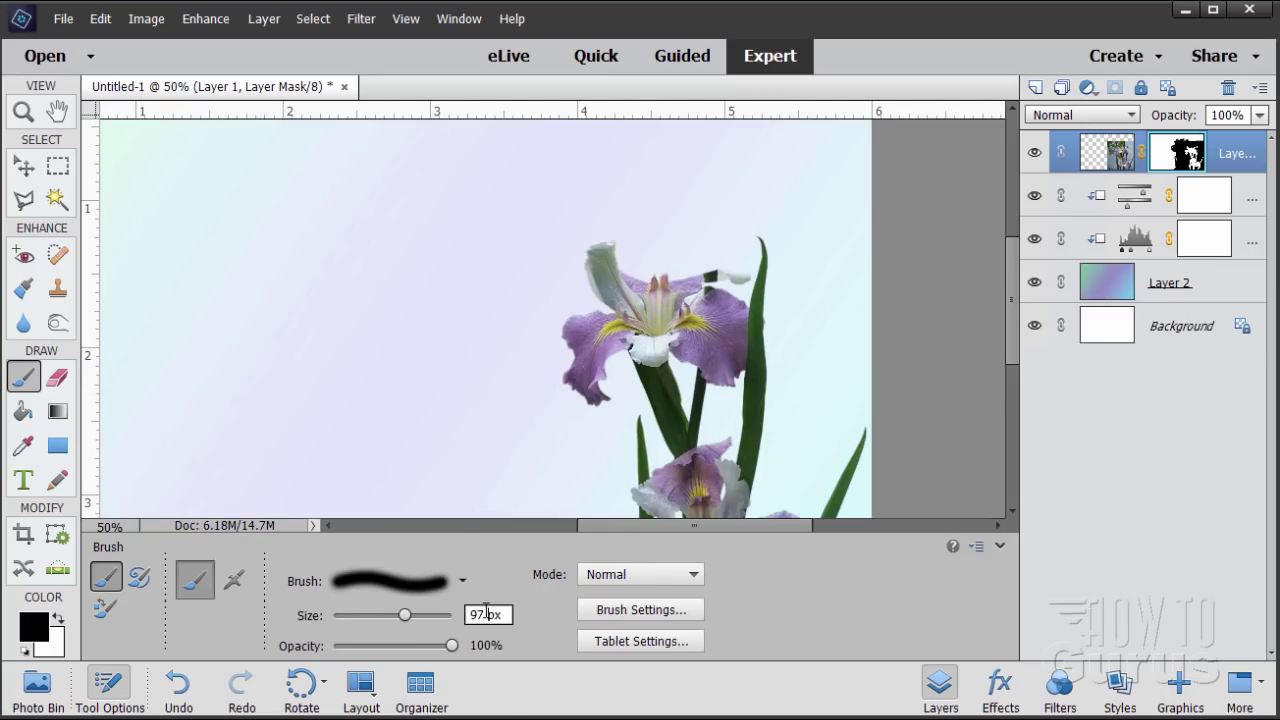
type("200")
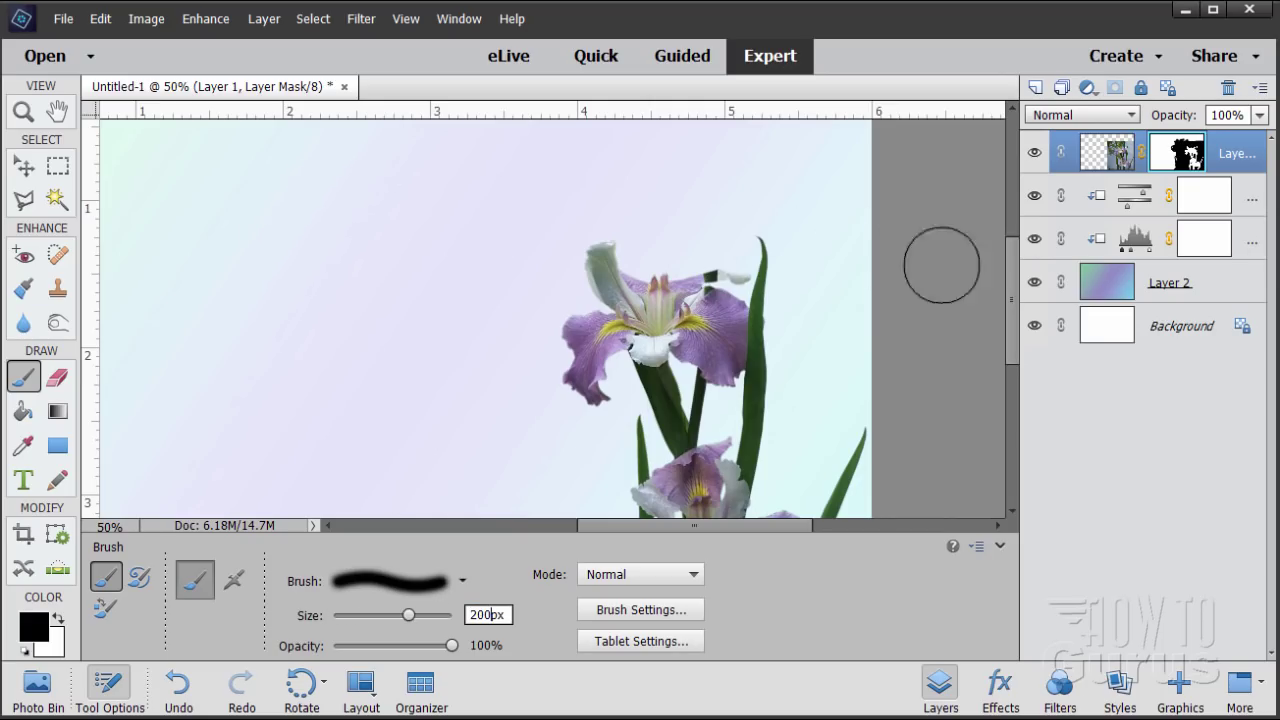
left_click_drag(1008, 297, 995, 249)
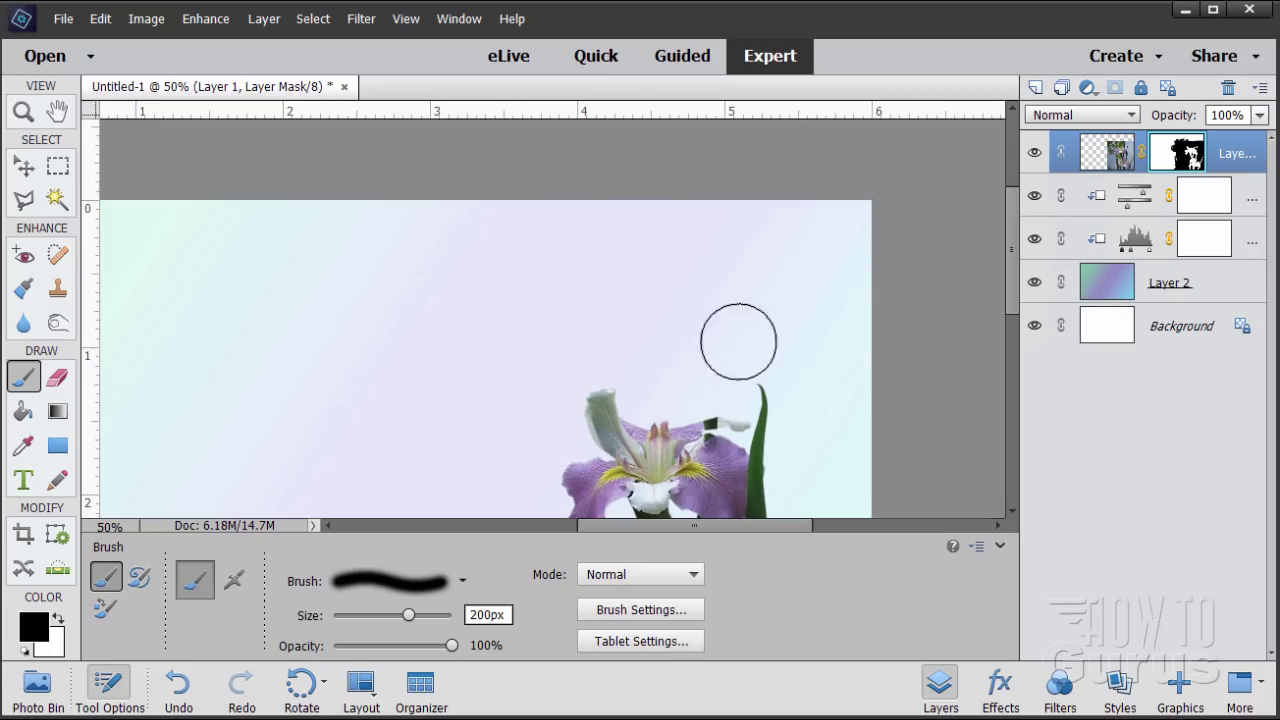
key("Return")
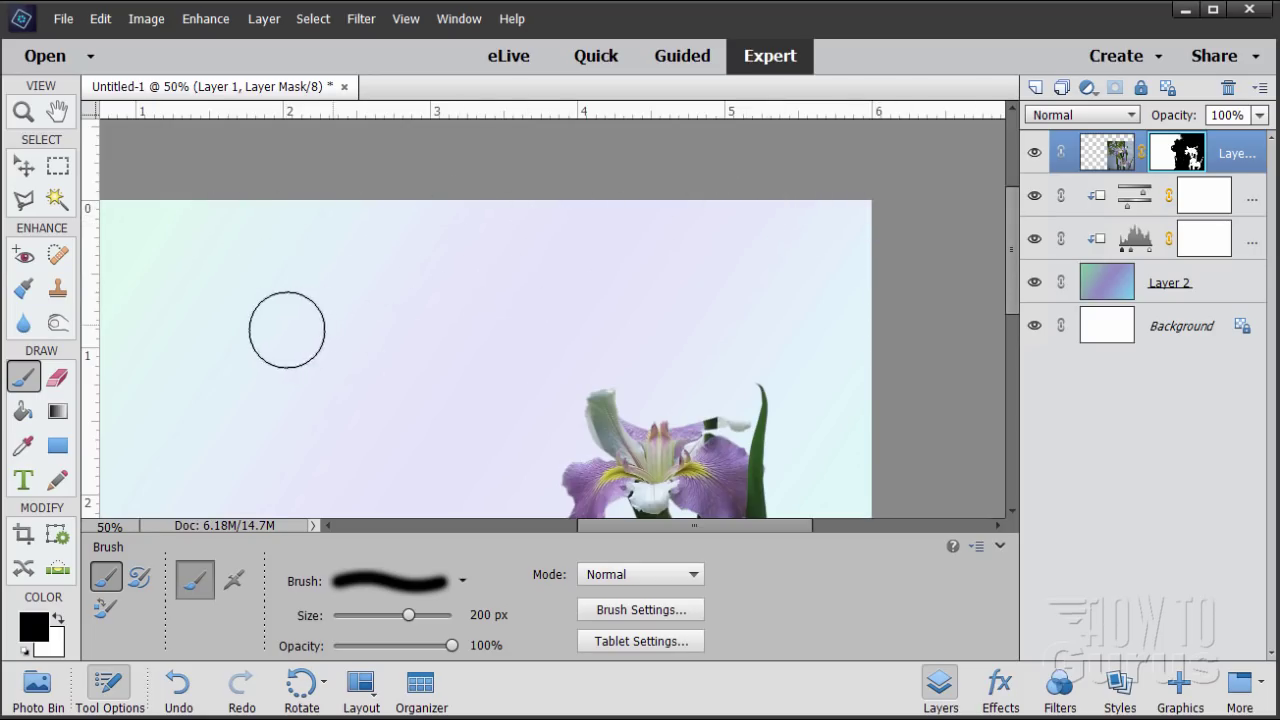
mouse_move(349, 357)
left_mouse_down()
mouse_move(353, 294)
mouse_move(330, 242)
left_mouse_up()
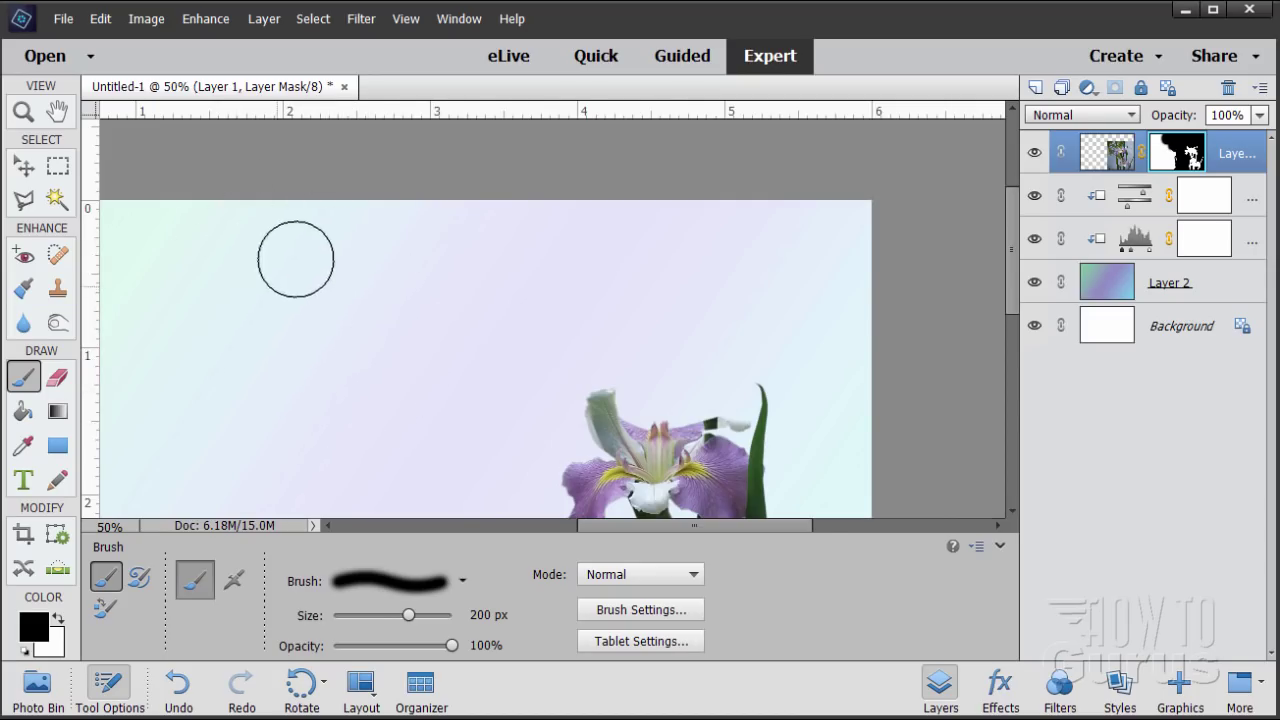
- Paint black on the mask over the rest of the card's empty left side, from the upper corner down to the lower edge
left_click_drag(783, 519, 738, 532)
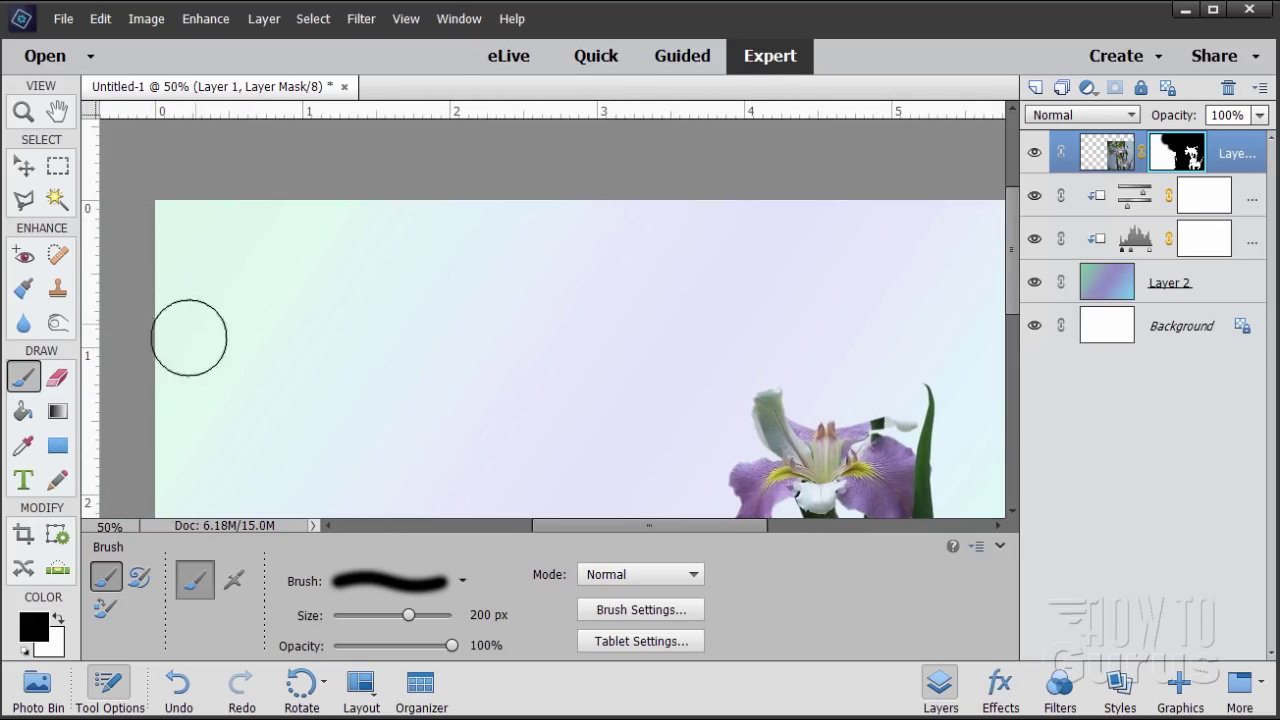
left_click(360, 388)
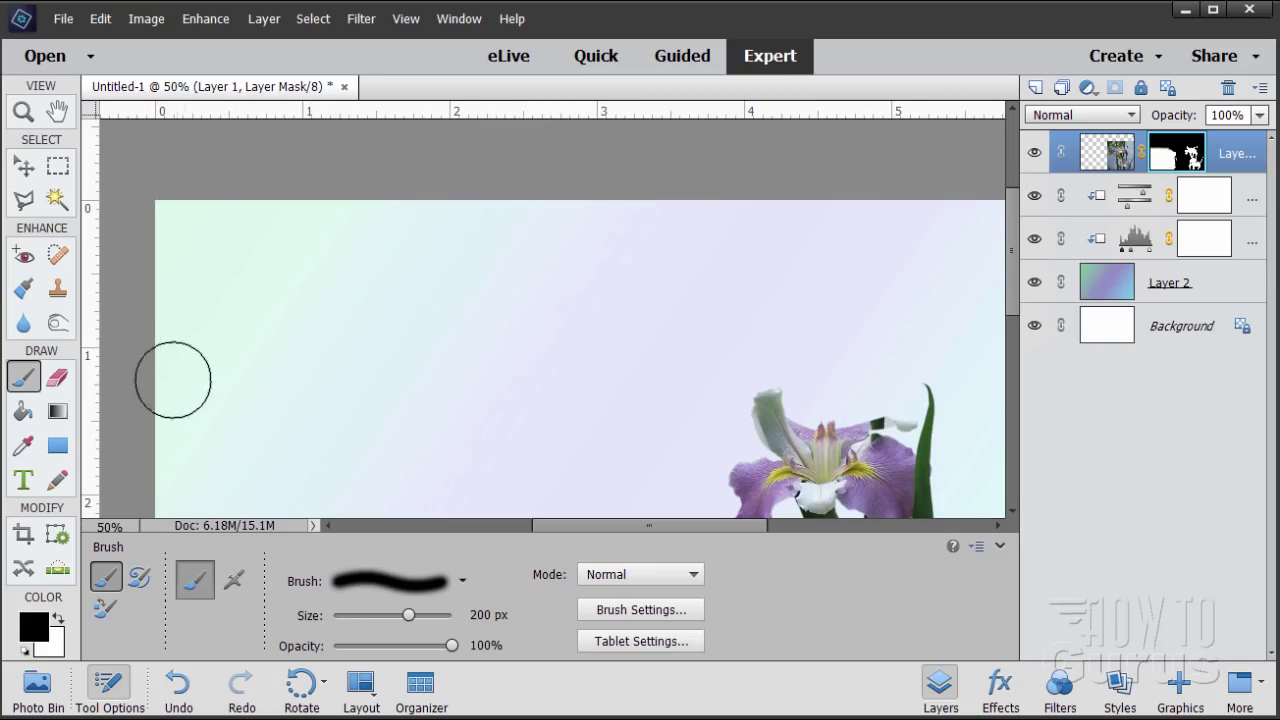
left_click(371, 480)
left_click_drag(1013, 292, 1013, 352)
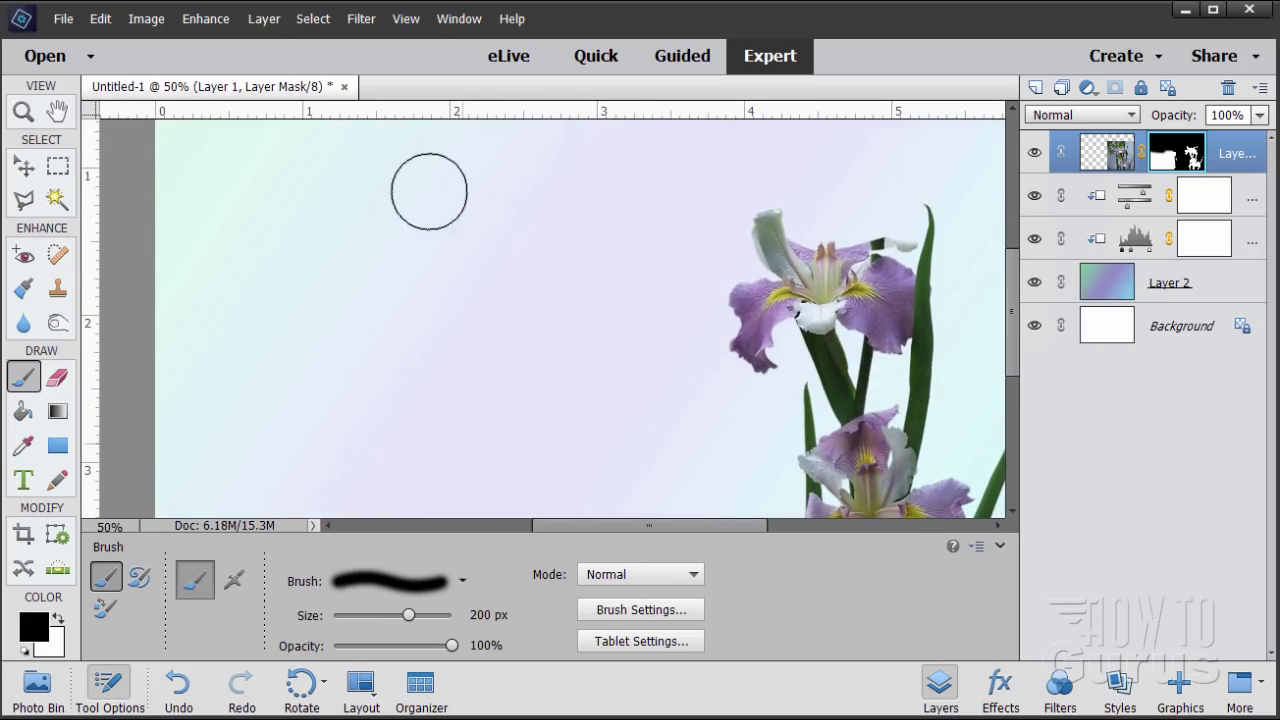
left_click_drag(400, 191, 395, 352)
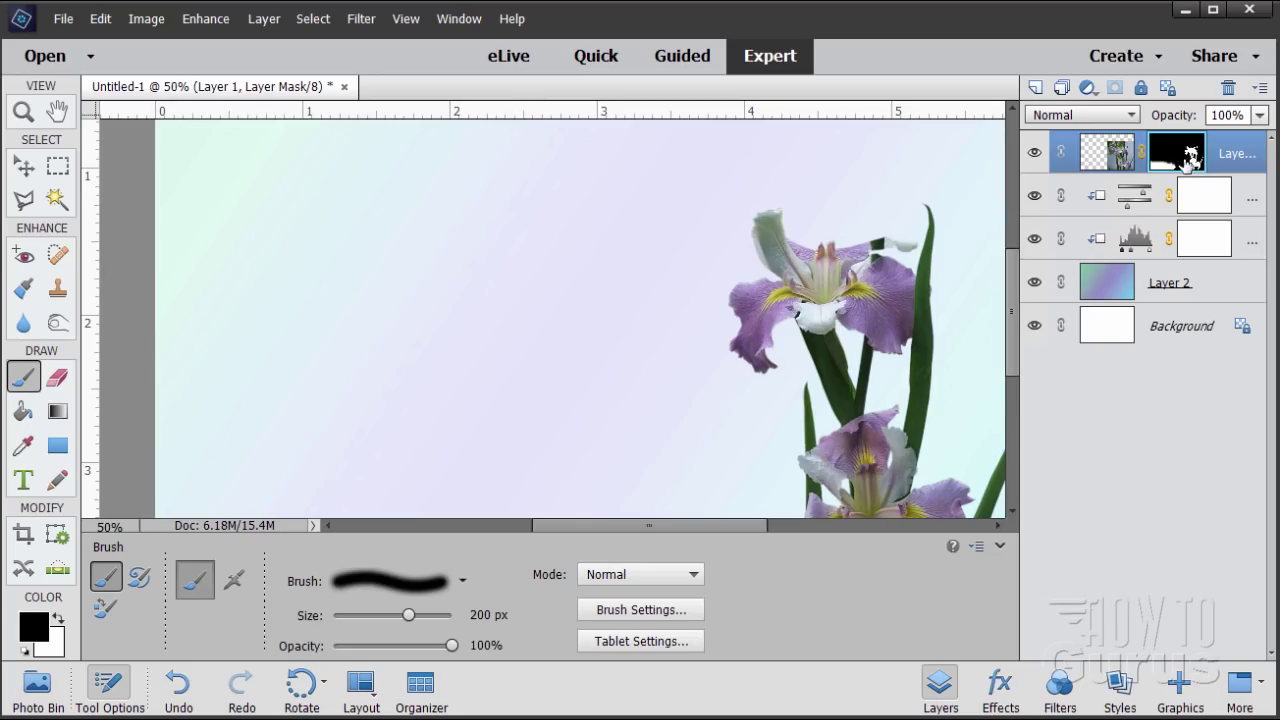
scroll(1013, 294, "down", 3)
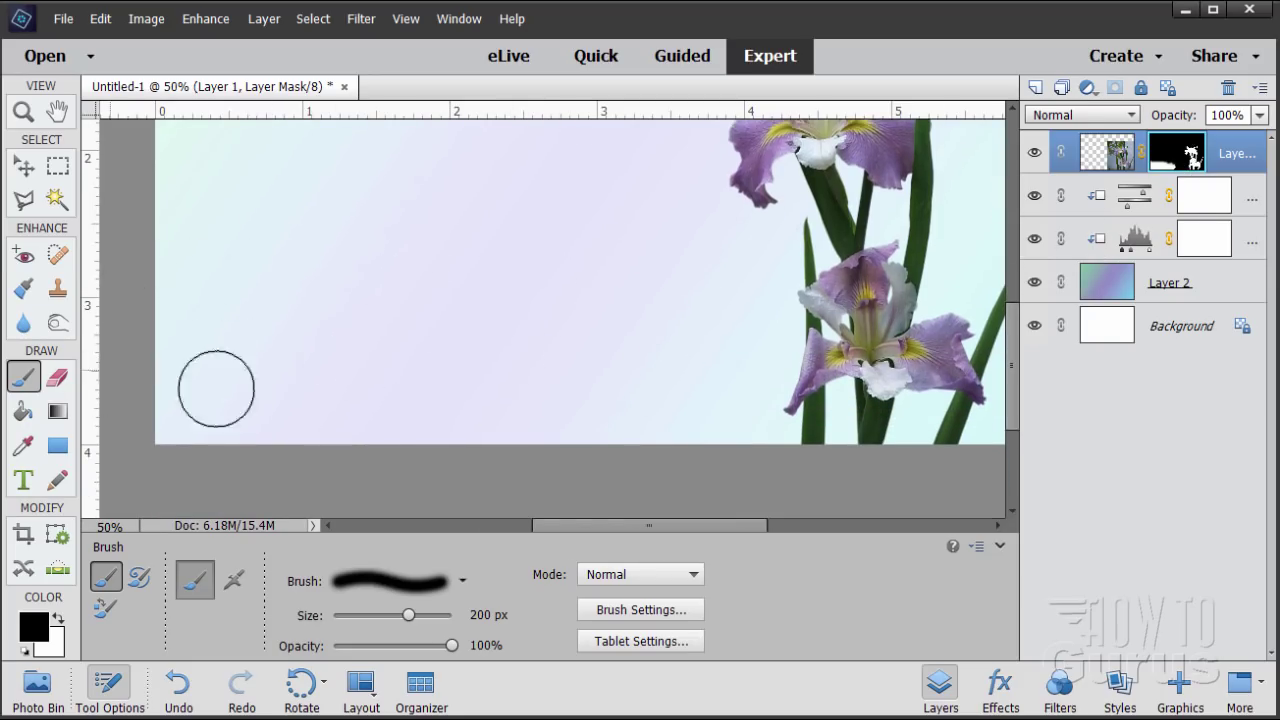
mouse_move(160, 433)
left_mouse_down()
mouse_move(560, 431)
mouse_move(657, 409)
mouse_move(527, 421)
left_mouse_up()
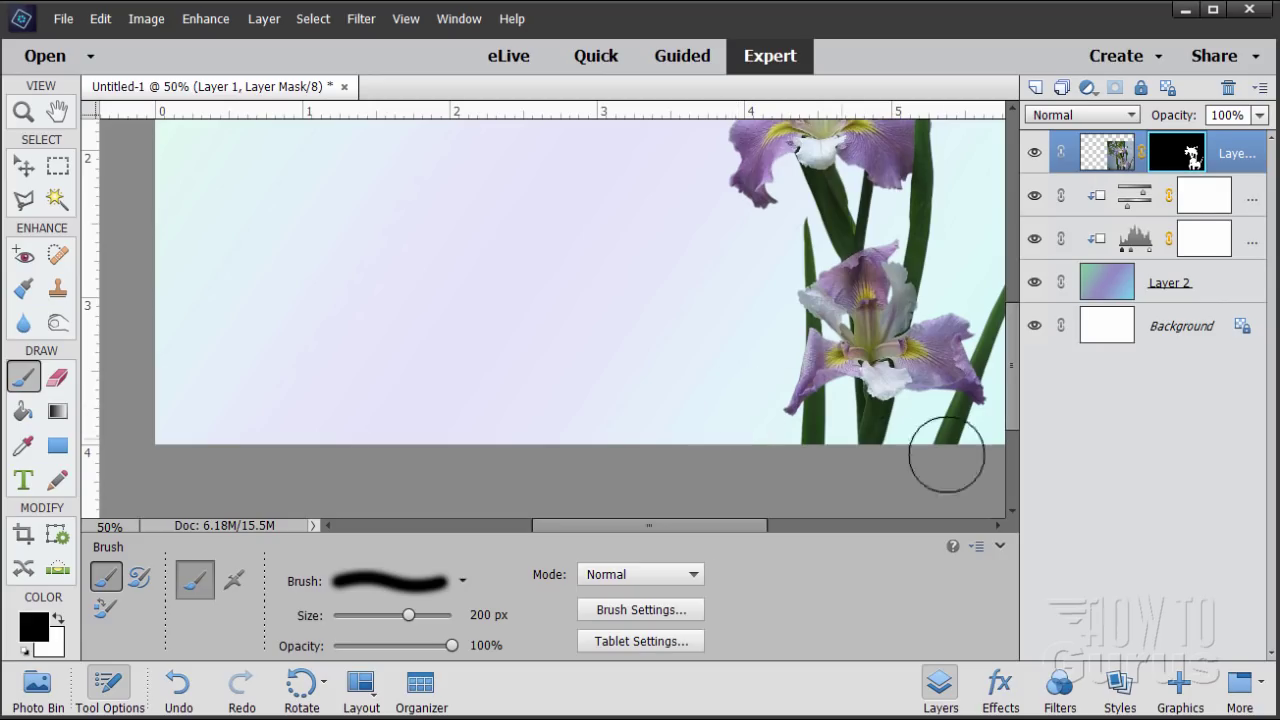
- Activate Layer 1's photo instead of its mask and clone white petal texture at 20 px over the green patch behind the upper iris
scroll(1016, 347, "up", 4)
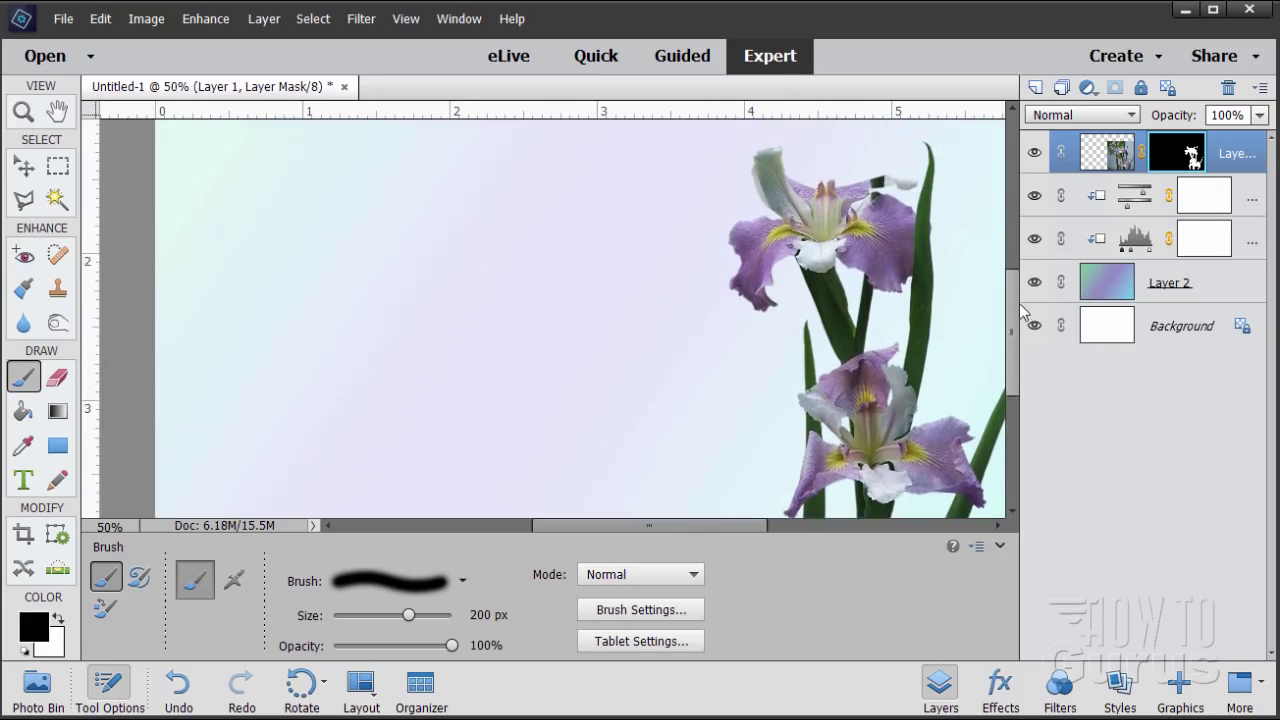
left_click_drag(737, 527, 801, 527)
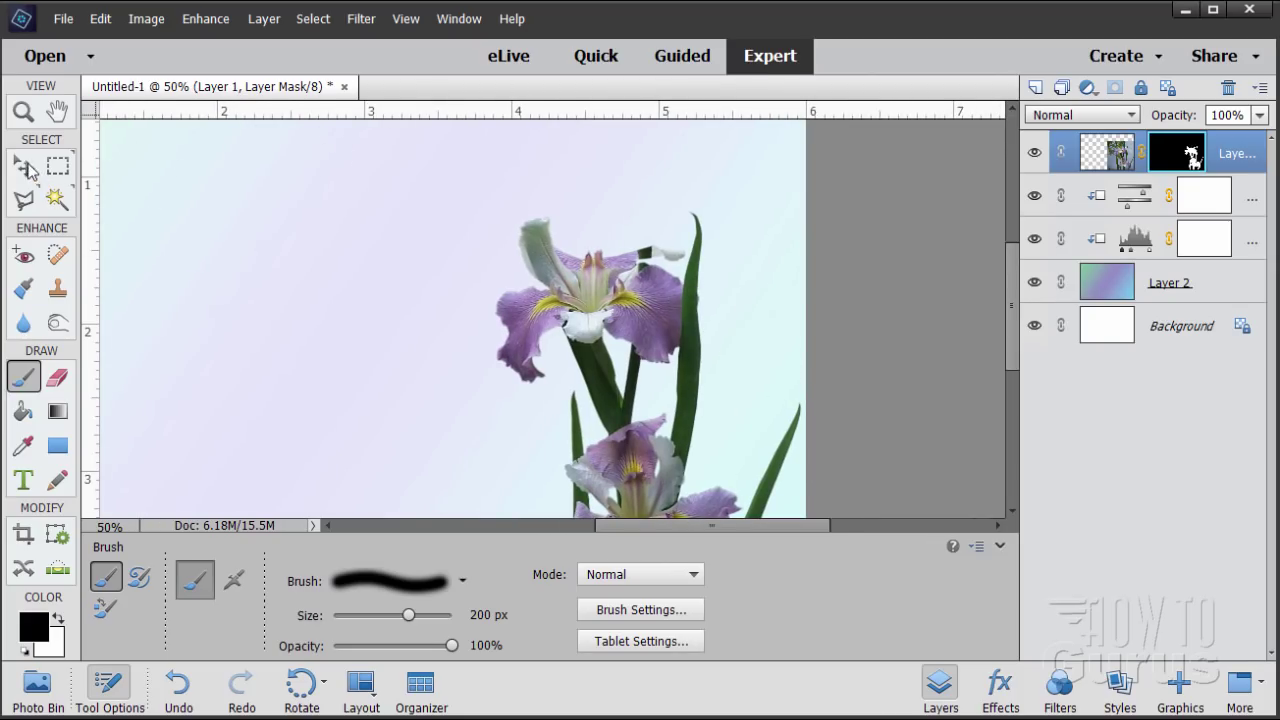
left_click(23, 113)
left_click(645, 263)
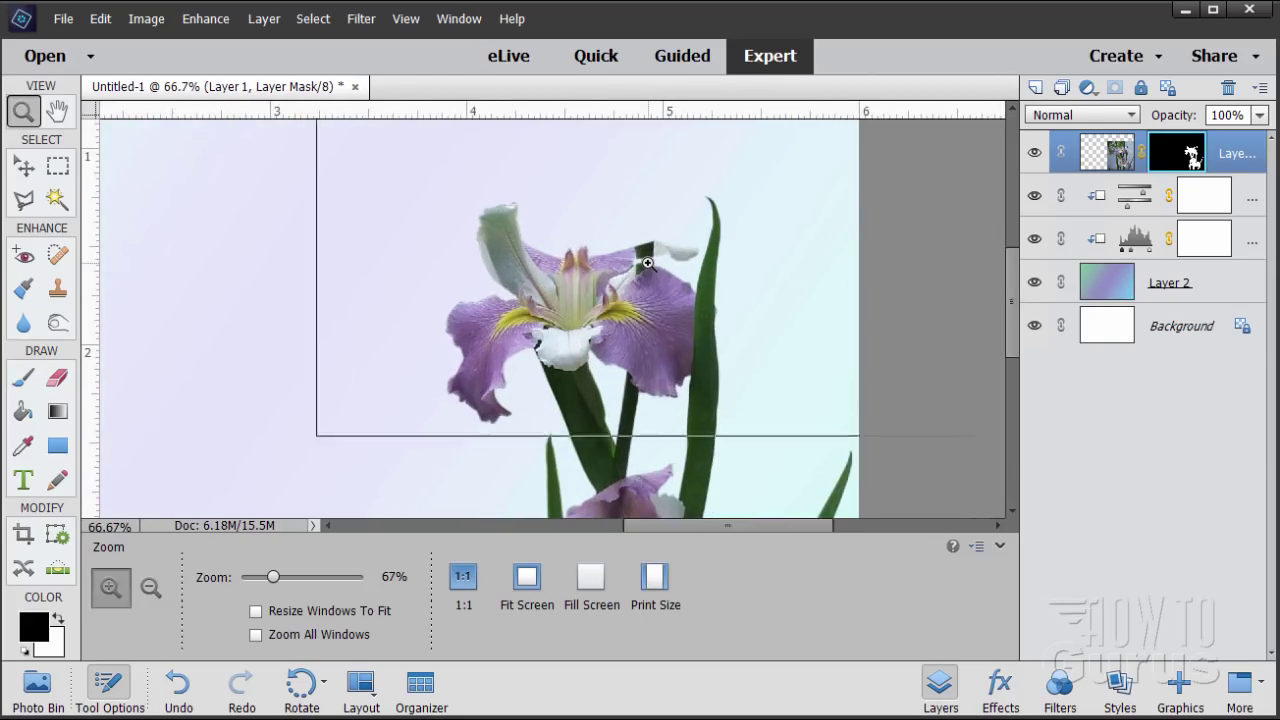
left_click(645, 263)
left_click(645, 263)
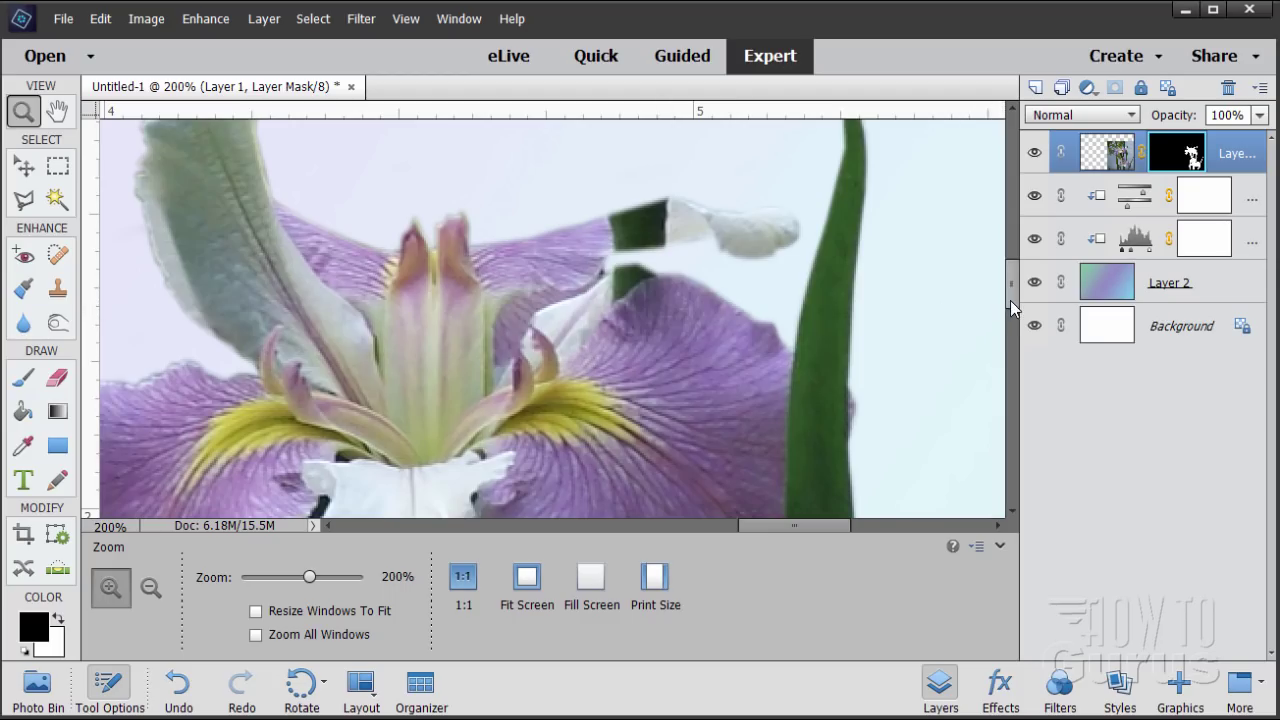
left_click_drag(1010, 300, 1018, 318)
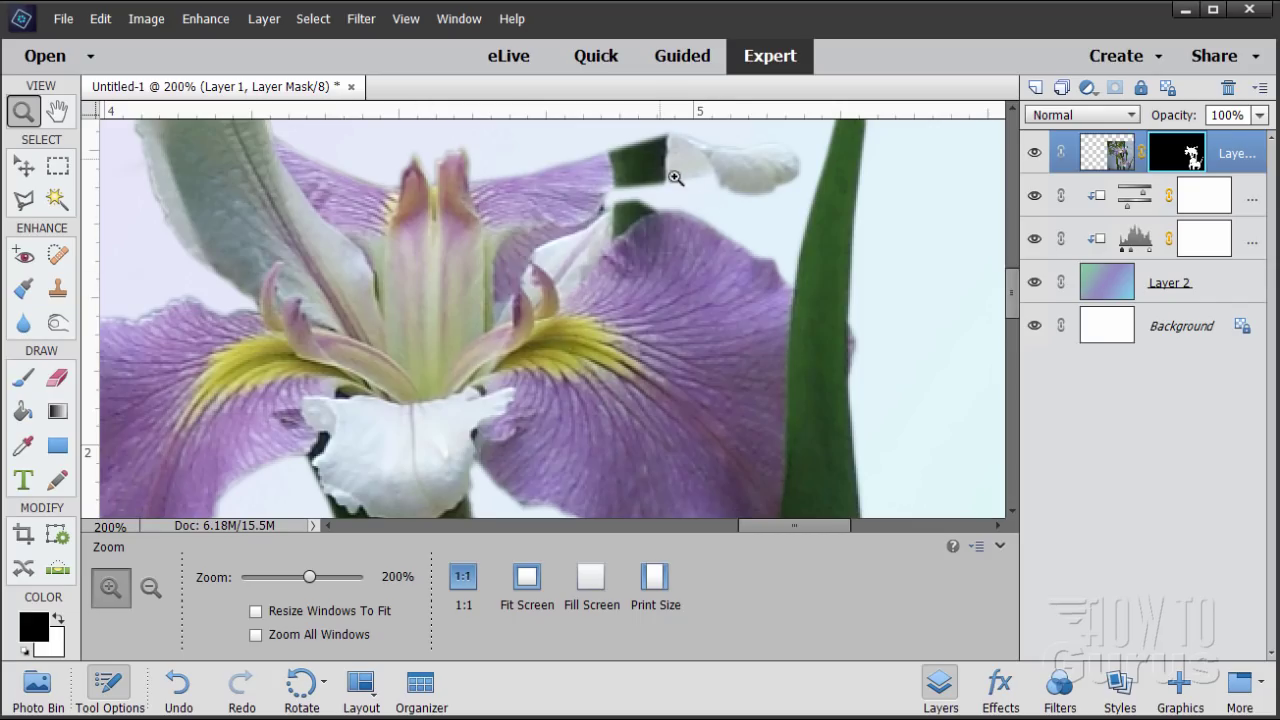
left_click(30, 204)
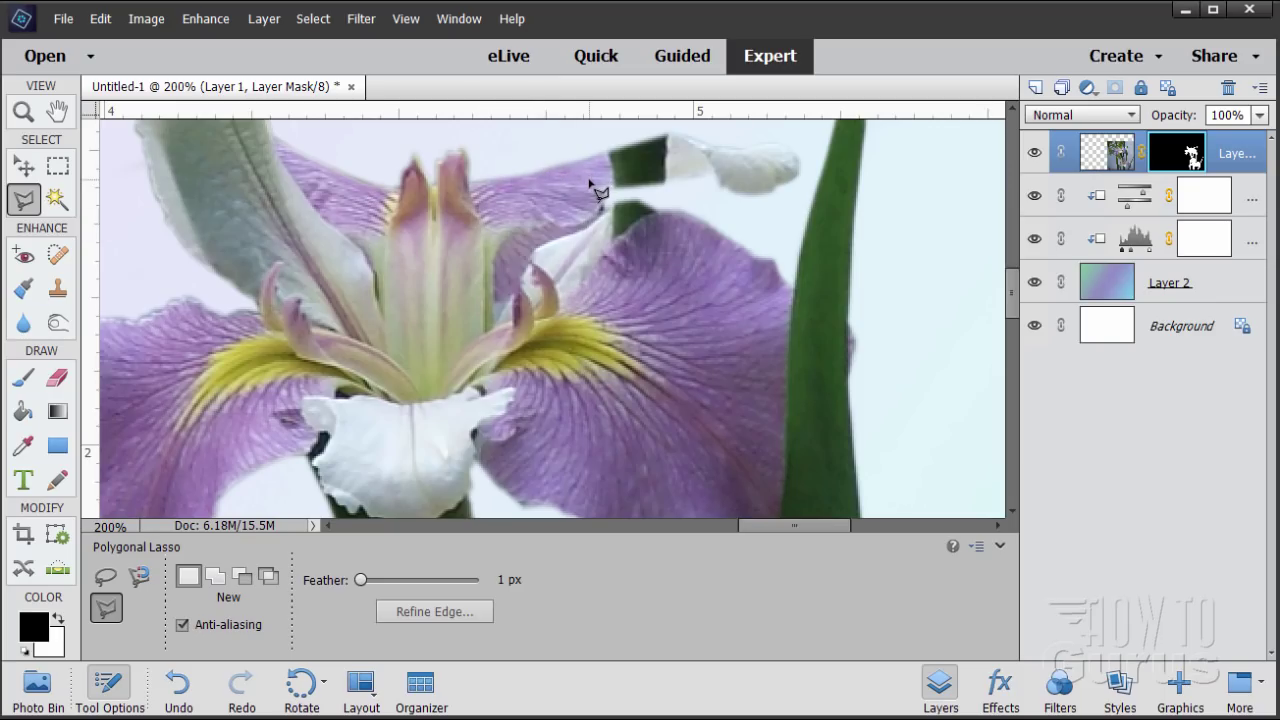
left_click(1104, 160)
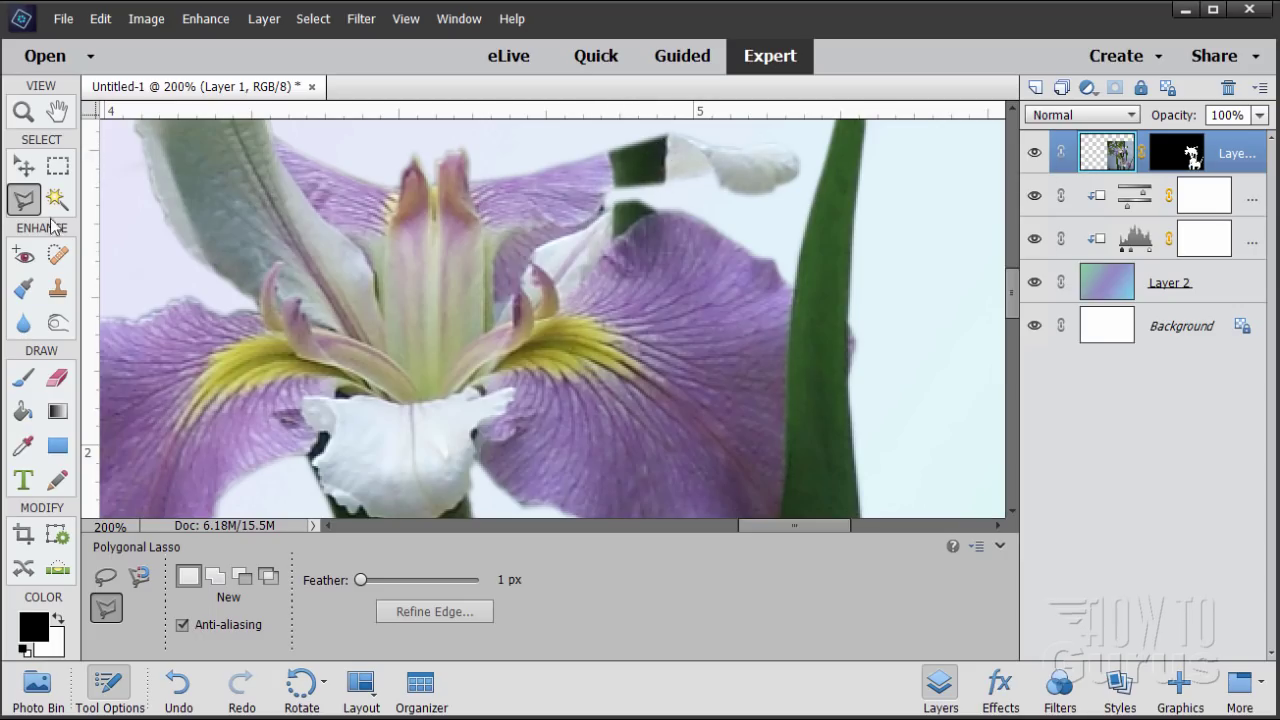
left_click(23, 167)
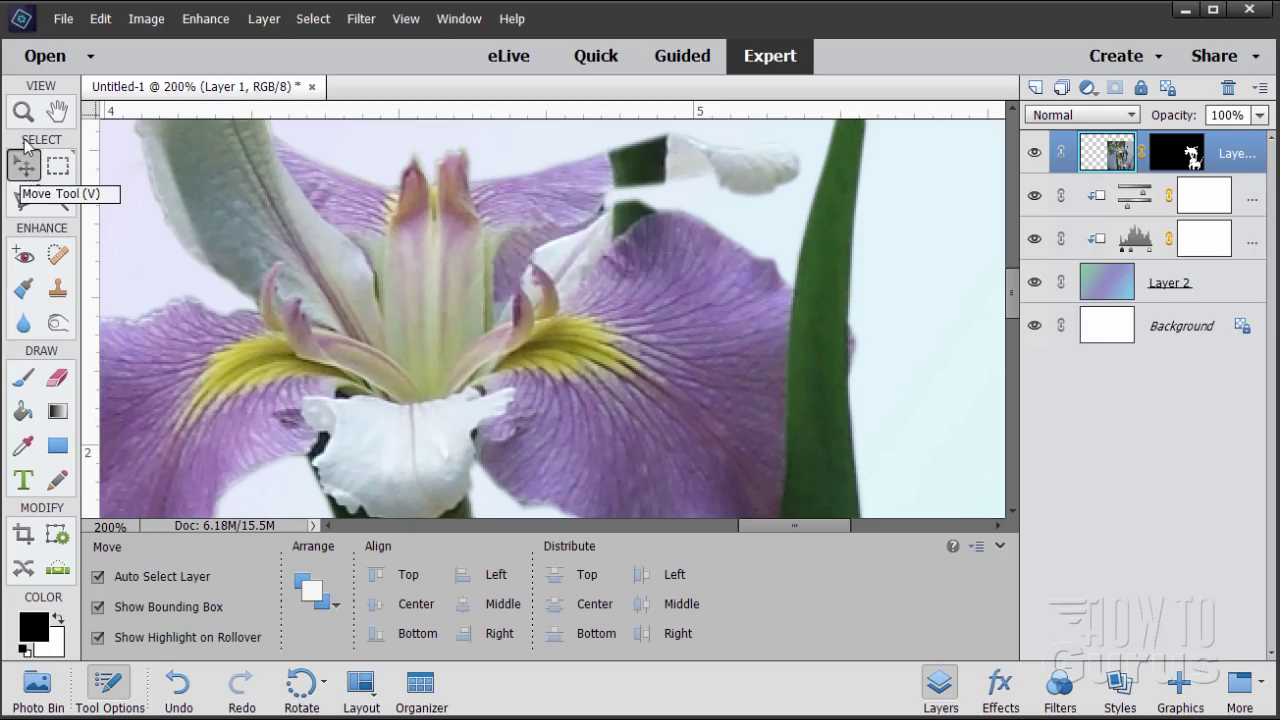
left_click(57, 298)
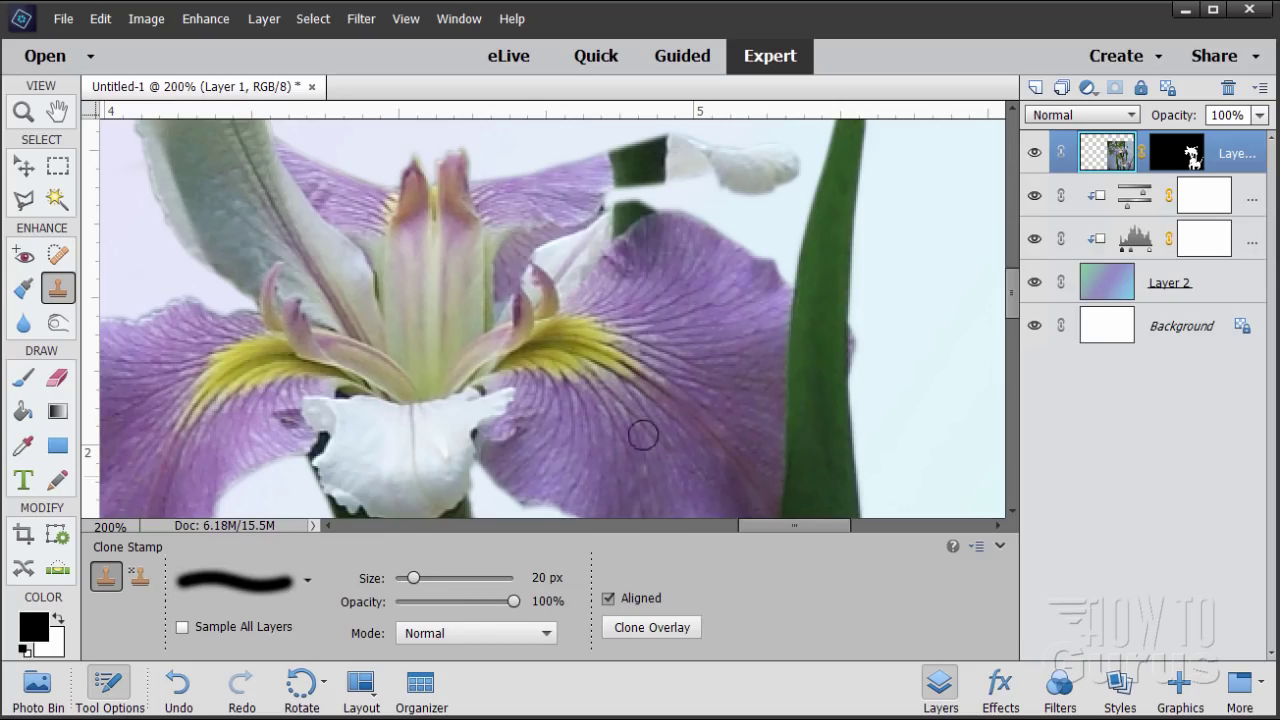
key("alt")
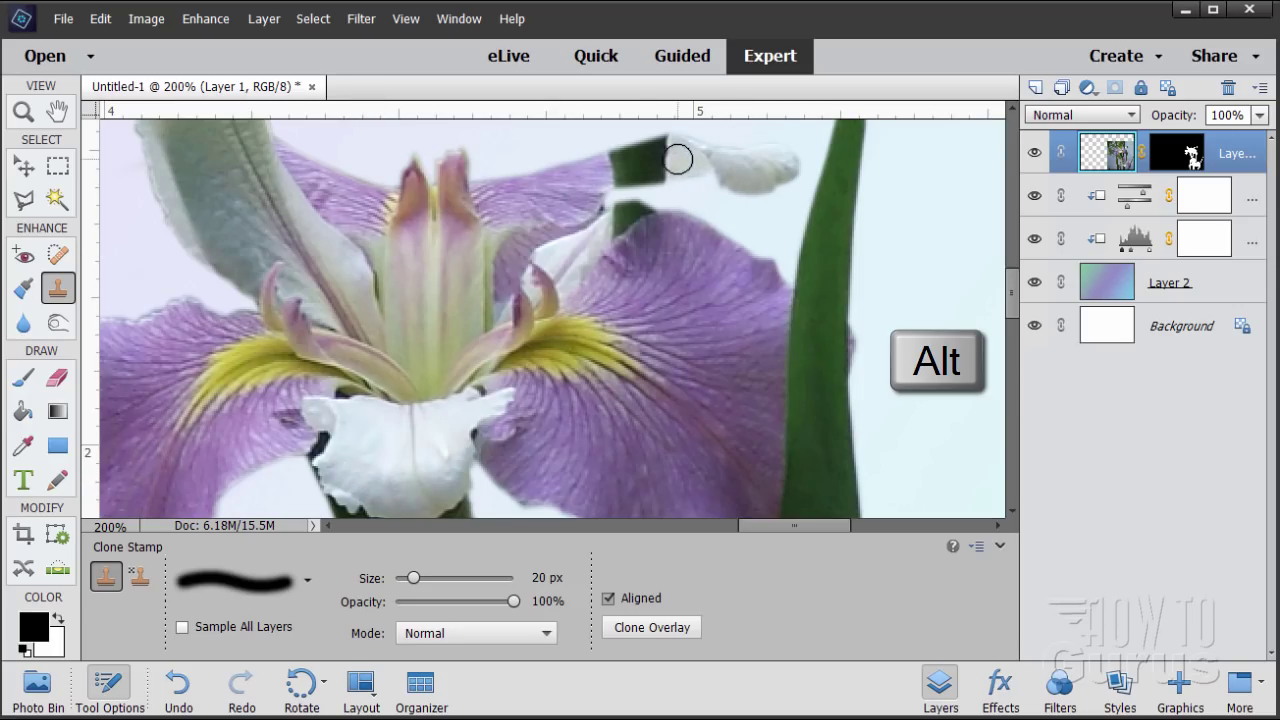
left_click(361, 473, "alt")
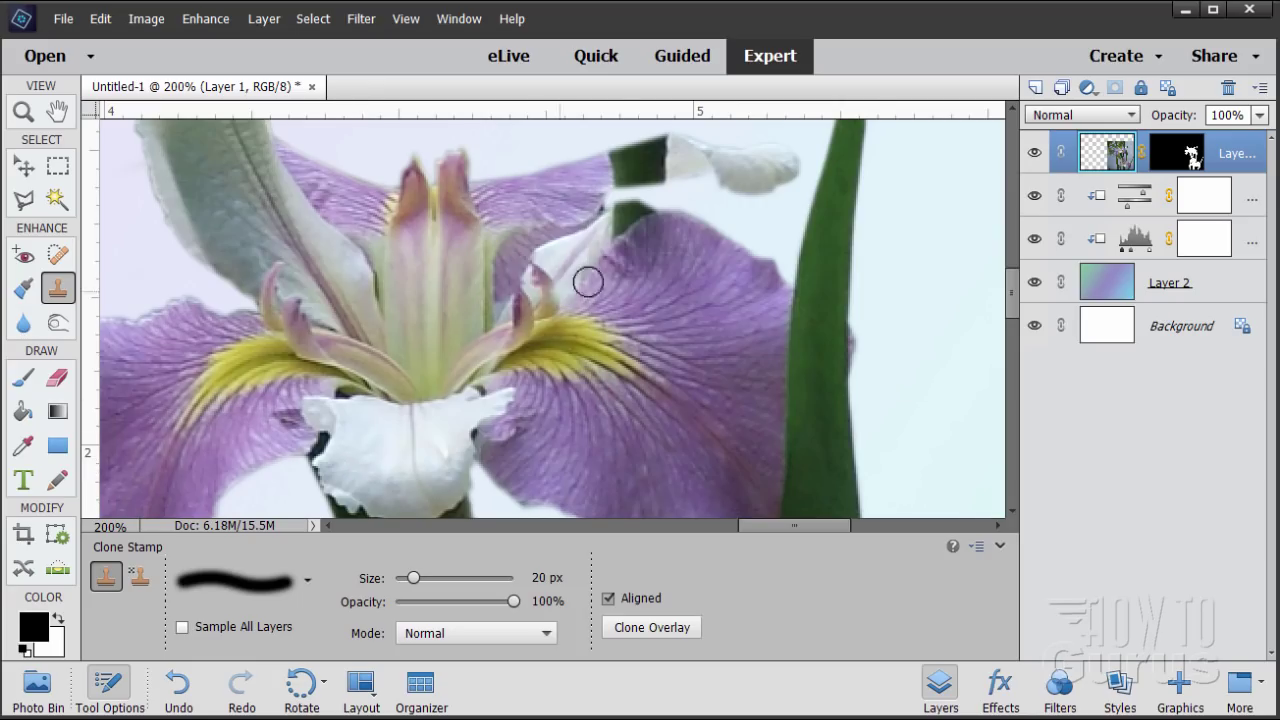
mouse_move(648, 160)
left_mouse_down()
mouse_move(631, 157)
mouse_move(652, 146)
mouse_move(640, 145)
mouse_move(606, 168)
mouse_move(663, 156)
mouse_move(676, 186)
left_mouse_up()
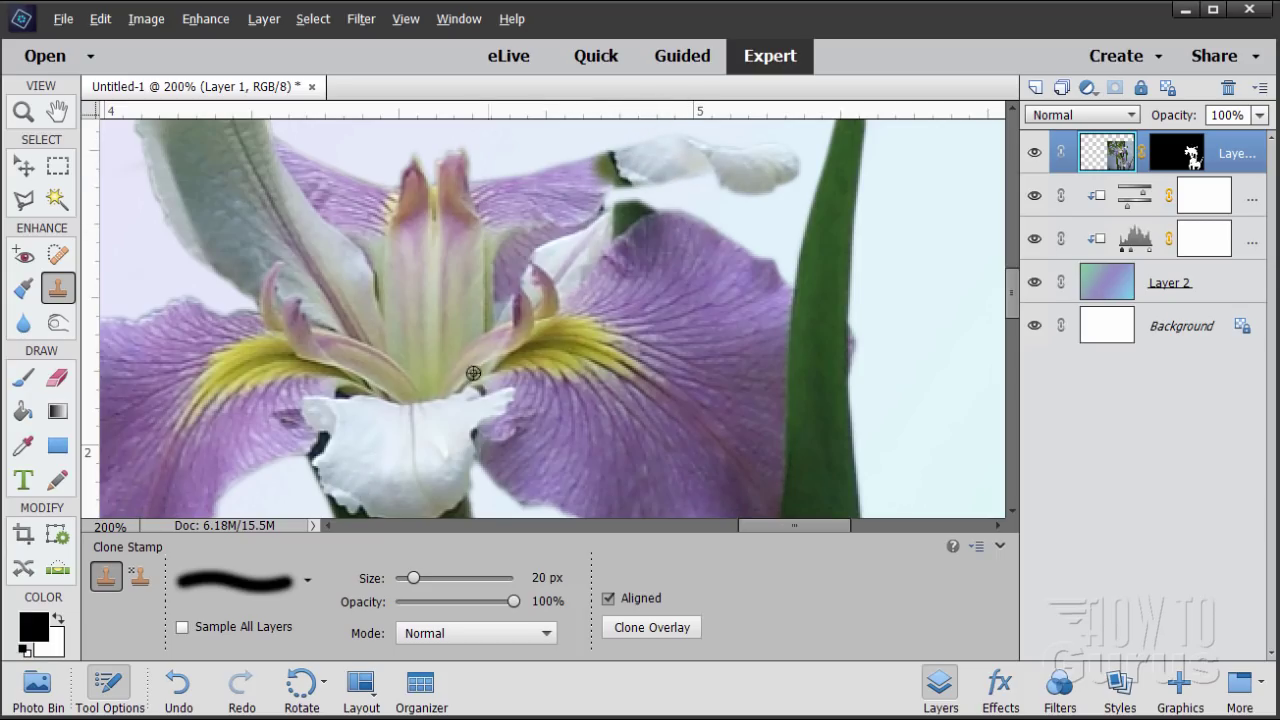
- Clone white texture over the remaining green beside that petal and extend the adjoining purple petal edge with cloned purple texture
left_click(366, 466, "alt")
mouse_move(611, 200)
left_mouse_down()
mouse_move(614, 161)
mouse_move(627, 174)
mouse_move(691, 168)
mouse_move(624, 177)
left_mouse_up()
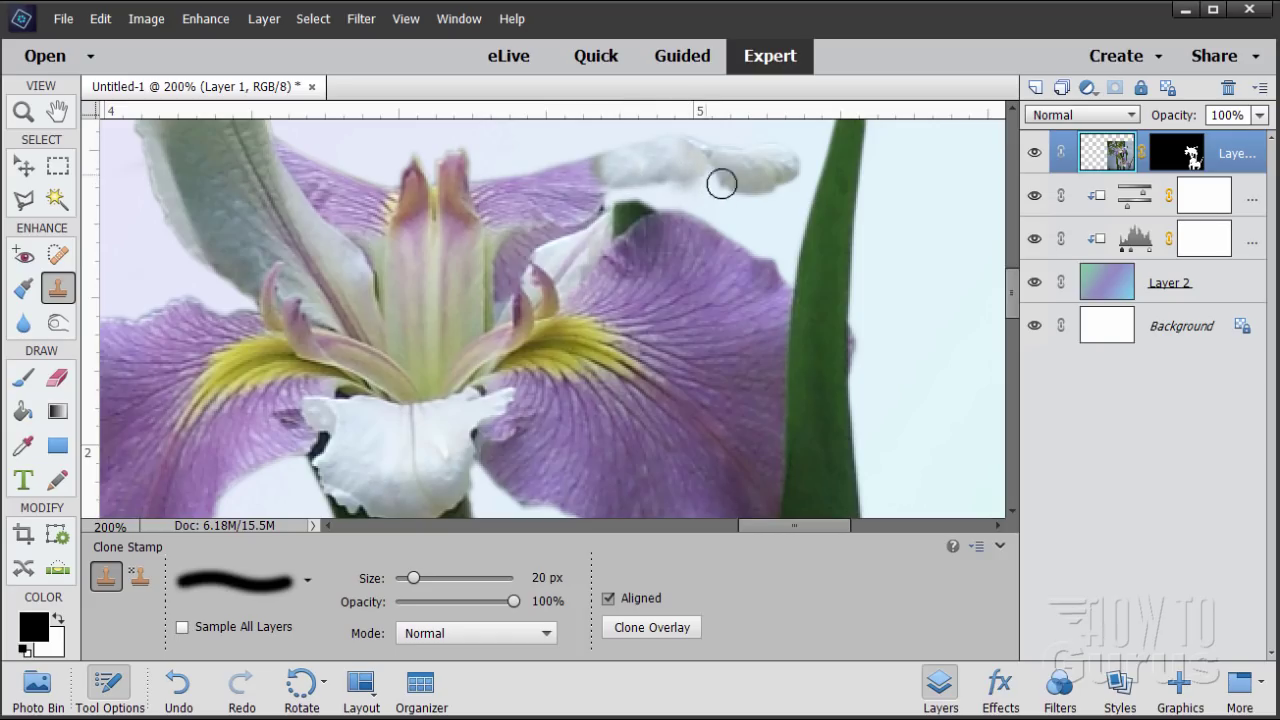
left_click(554, 191, "alt")
left_click(542, 198, "alt")
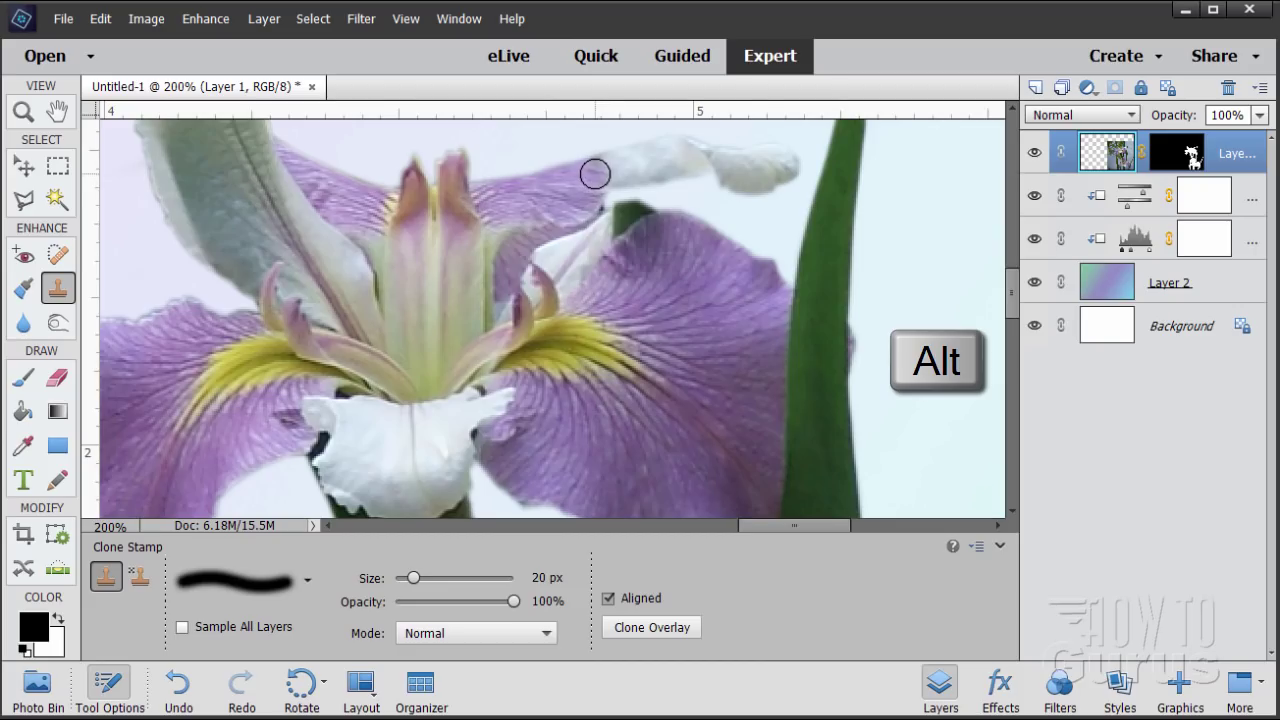
left_click_drag(597, 172, 589, 171)
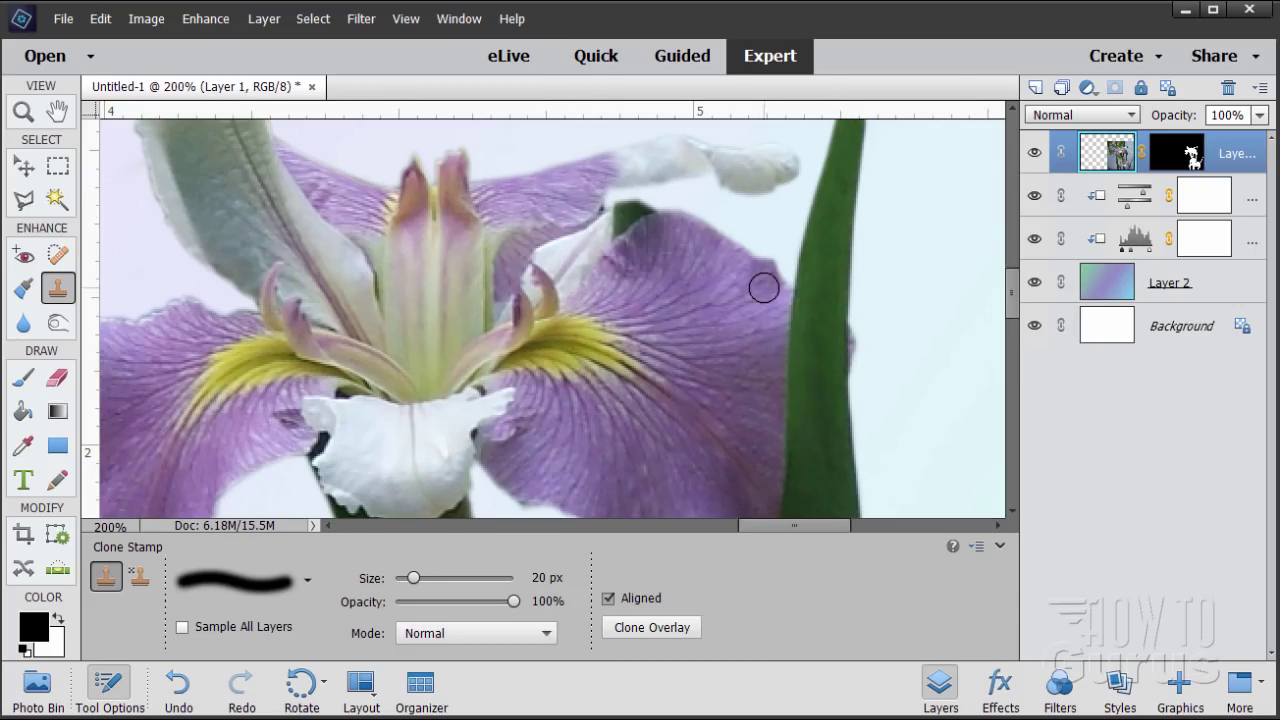
left_click_drag(629, 246, 628, 240)
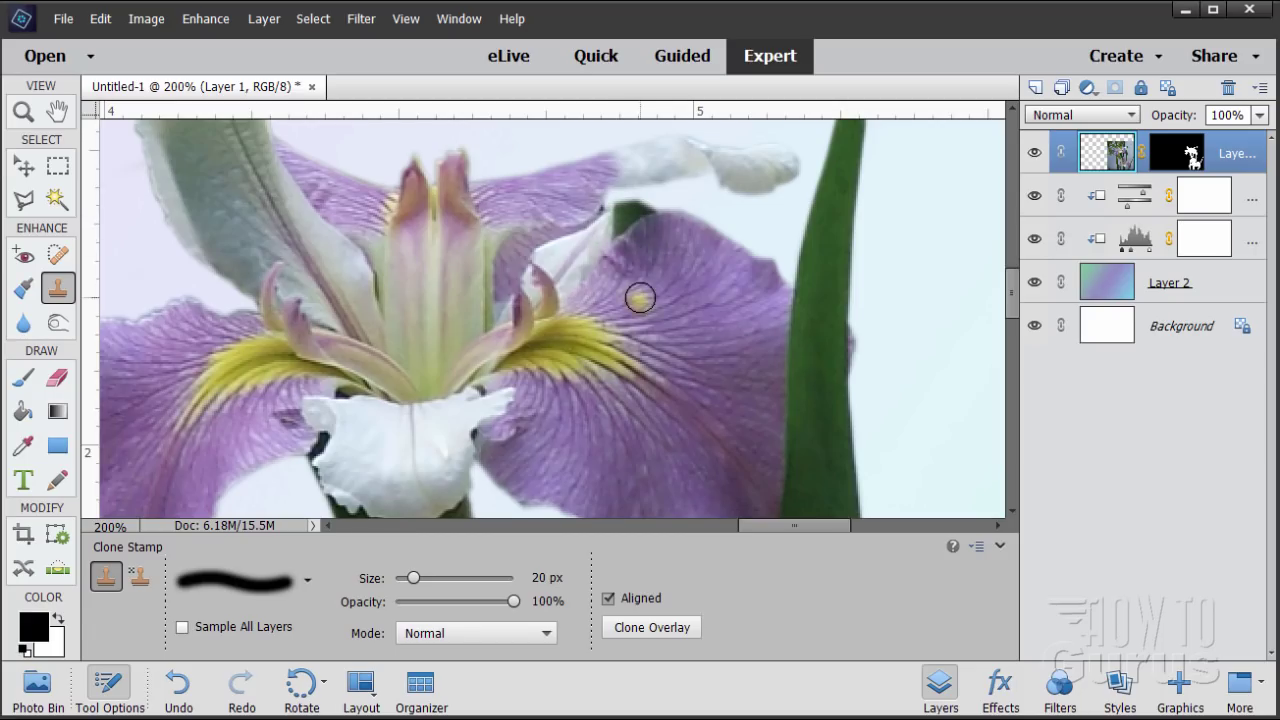
- Outline the dark green gap between the small white petal and the large purple petal with a polygonal selection
key("v")
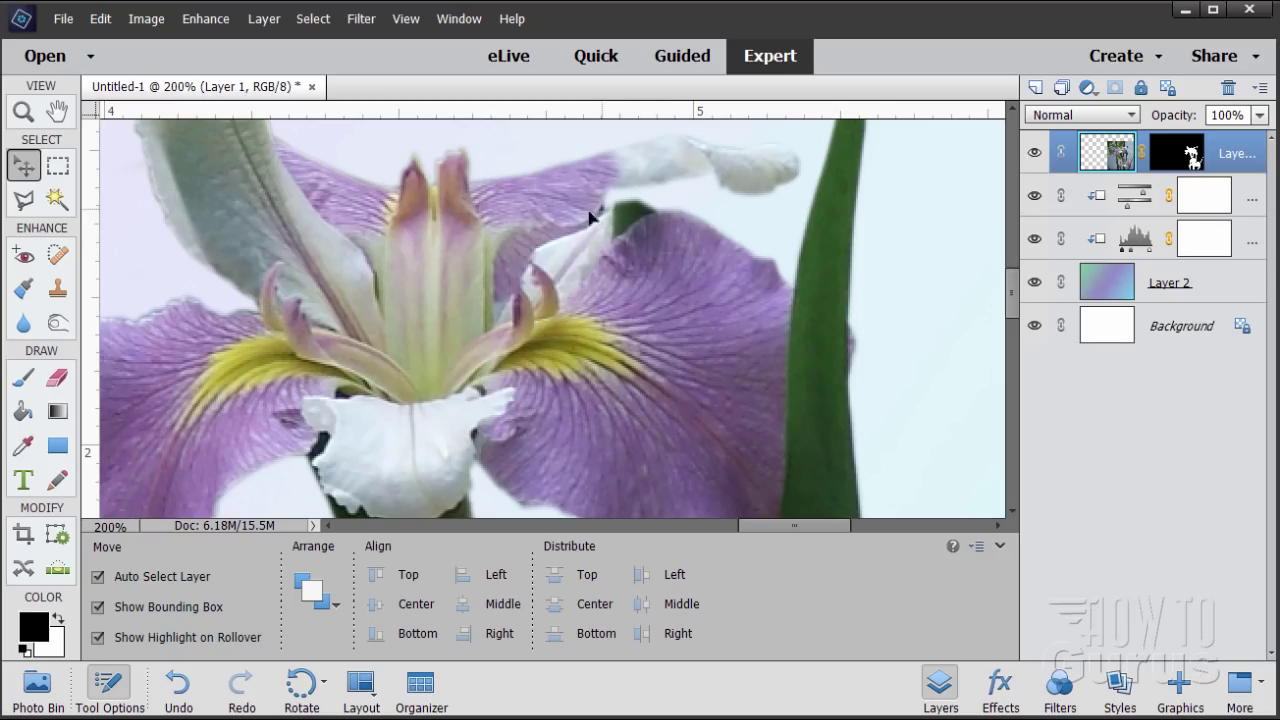
left_click(22, 200)
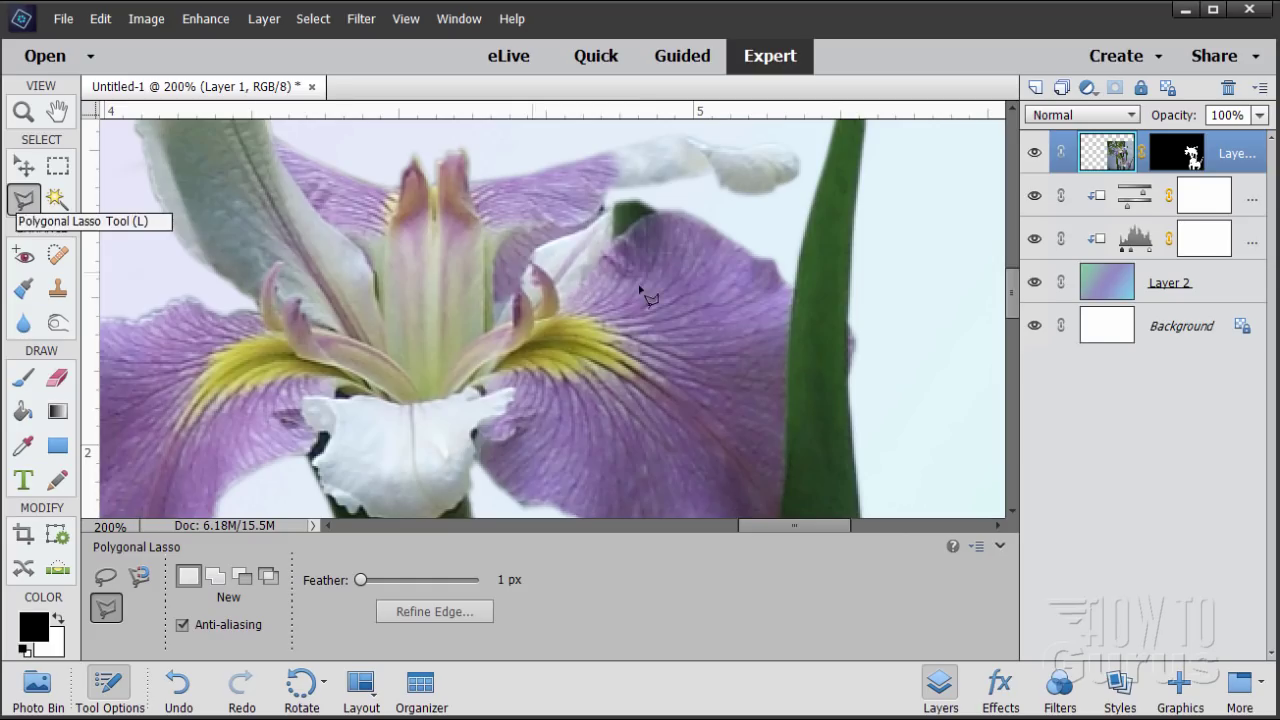
left_click(585, 275)
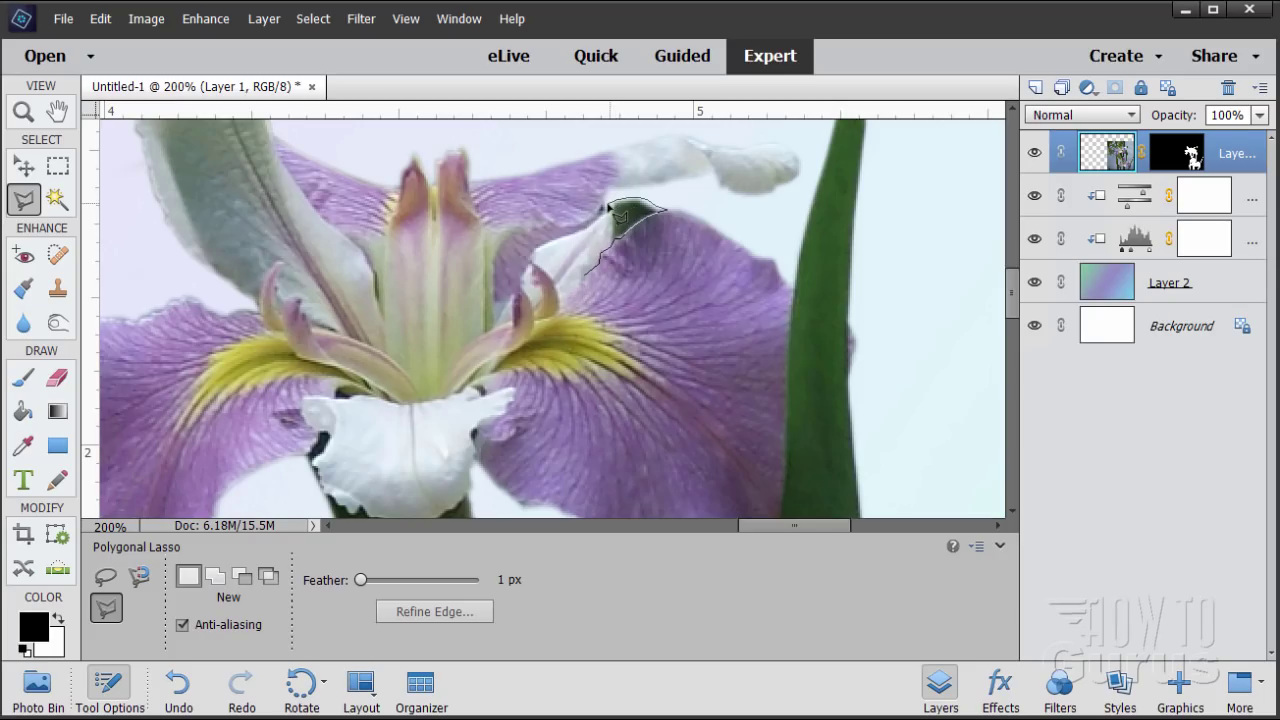
double_click(585, 272)
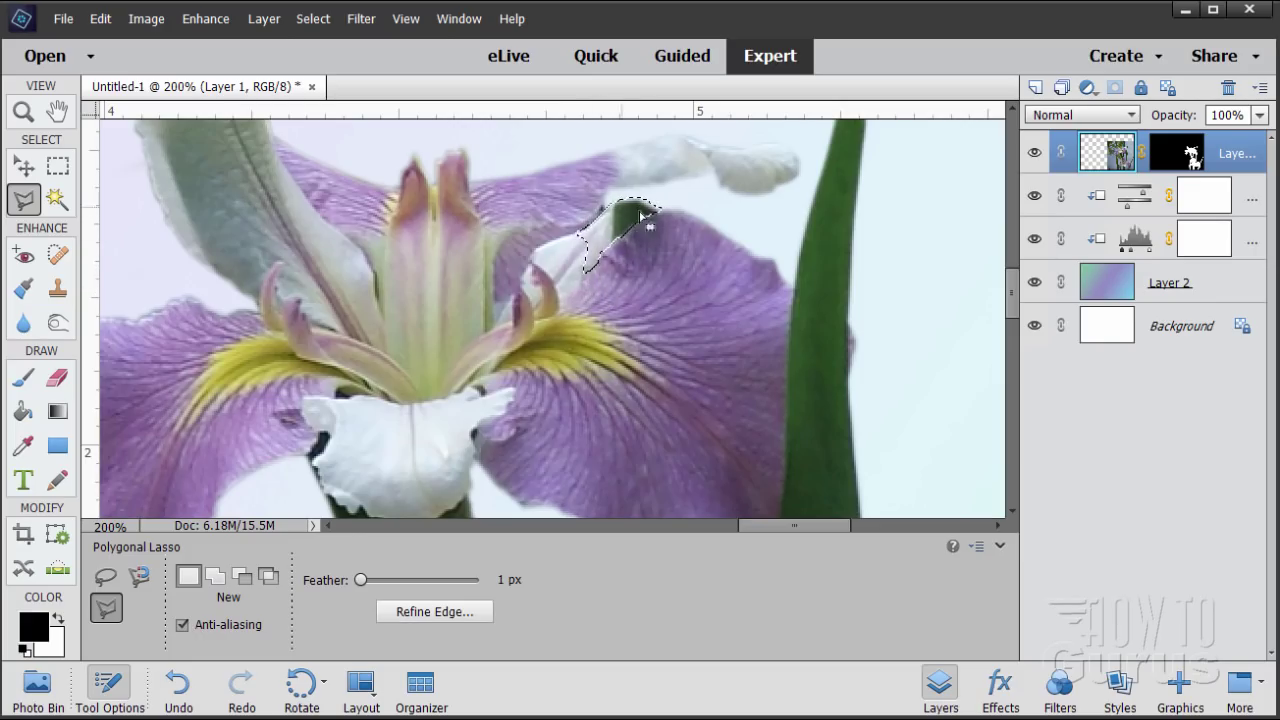
- Clone texture from the lower white petal over the green gap inside the selection, and deselect
left_click(58, 290)
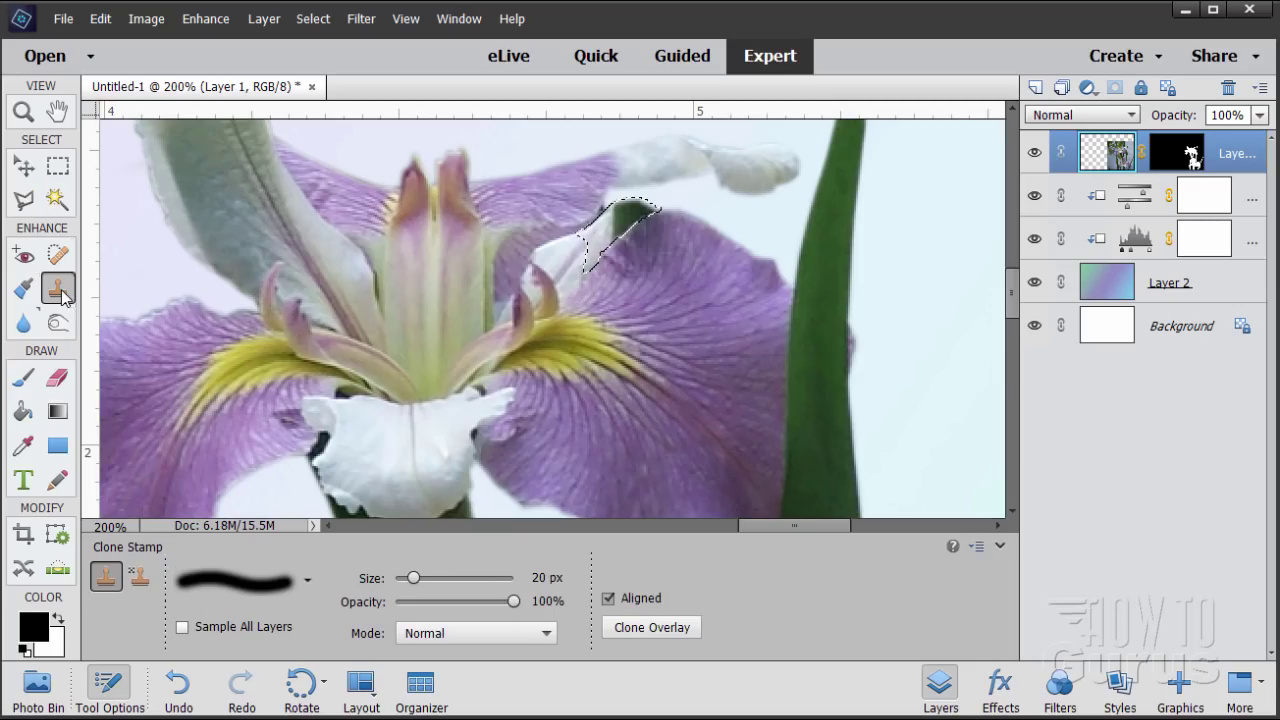
key("alt")
left_click(362, 465, "alt")
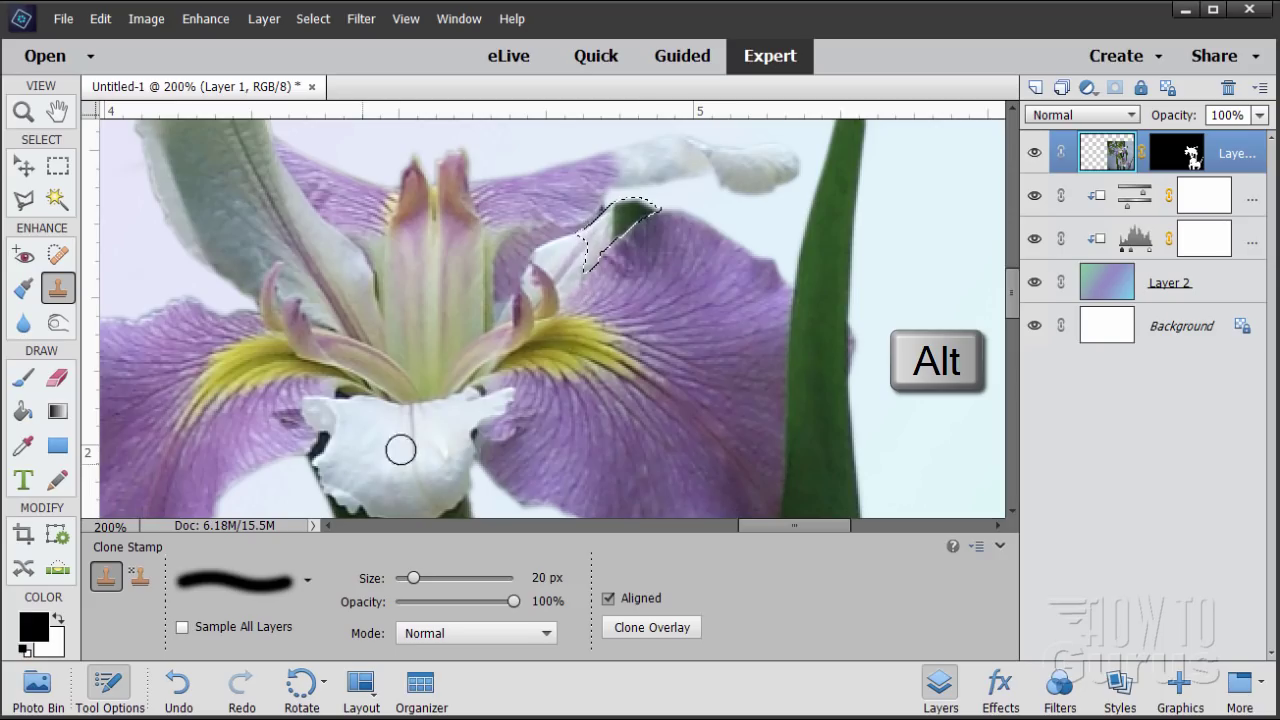
mouse_move(629, 218)
left_mouse_down()
mouse_move(599, 240)
mouse_move(626, 211)
mouse_move(617, 230)
mouse_move(666, 206)
mouse_move(629, 209)
left_mouse_up()
left_click(729, 318)
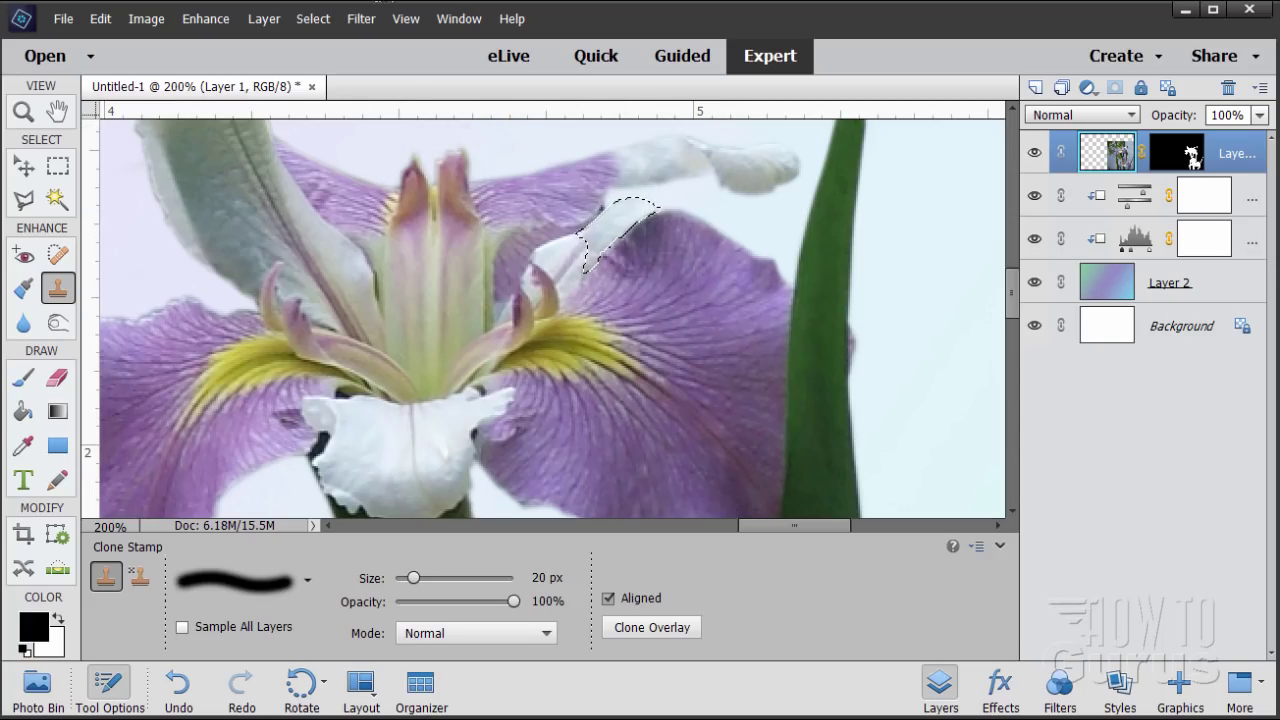
left_click(313, 18)
left_click(336, 60)
- Examine the retouched iris at reduced zoom and against the whole card
key("z")
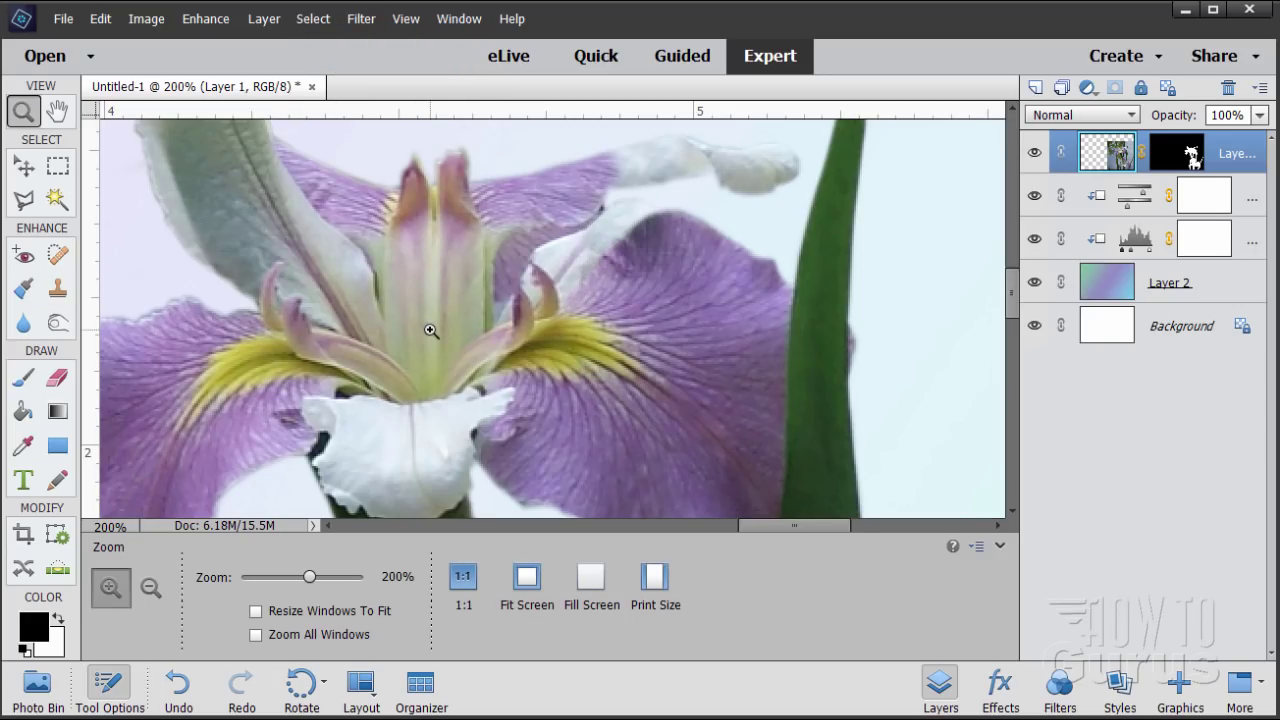
left_click(429, 330, "alt")
left_click(429, 330, "alt")
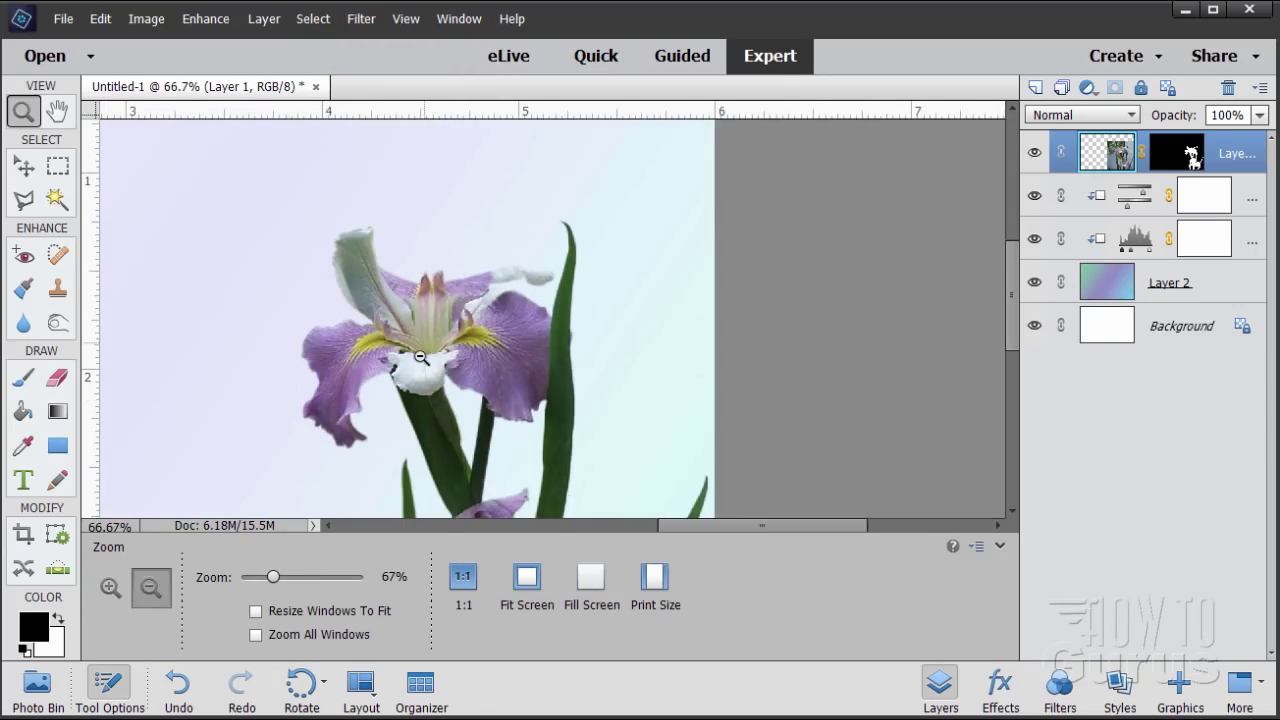
left_click(420, 356, "alt")
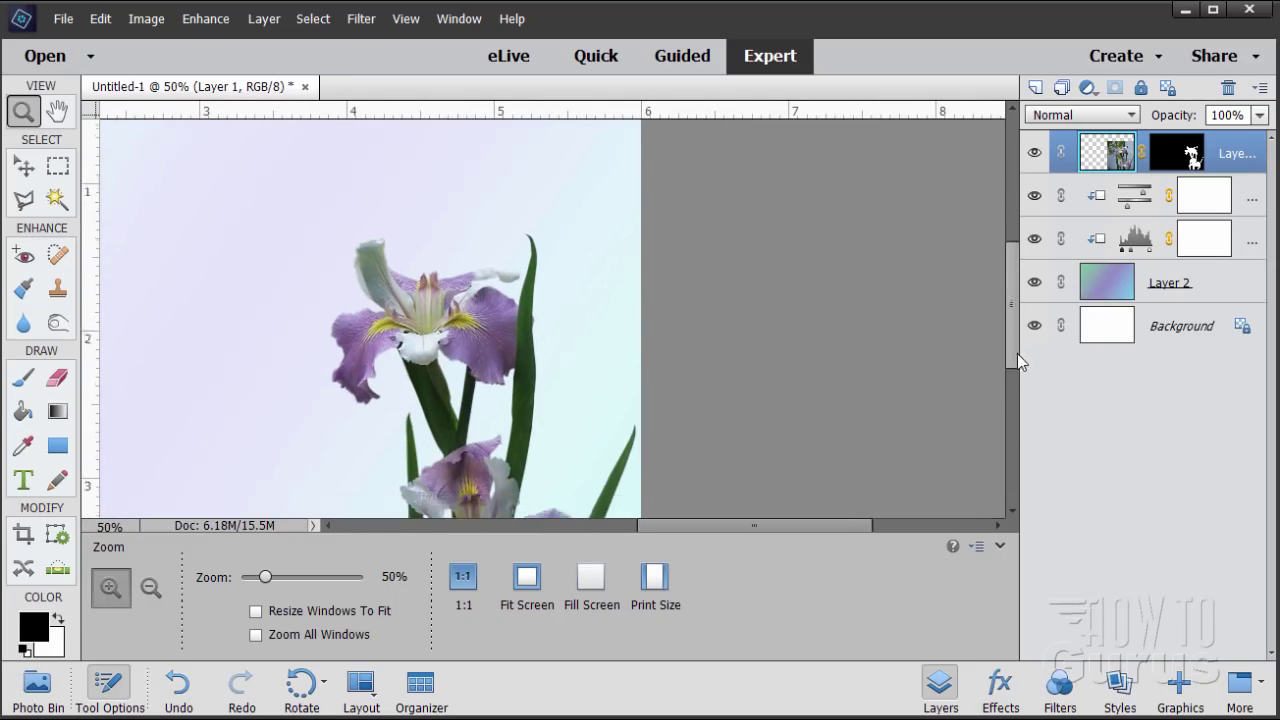
left_click_drag(1017, 353, 1021, 377)
key("v")
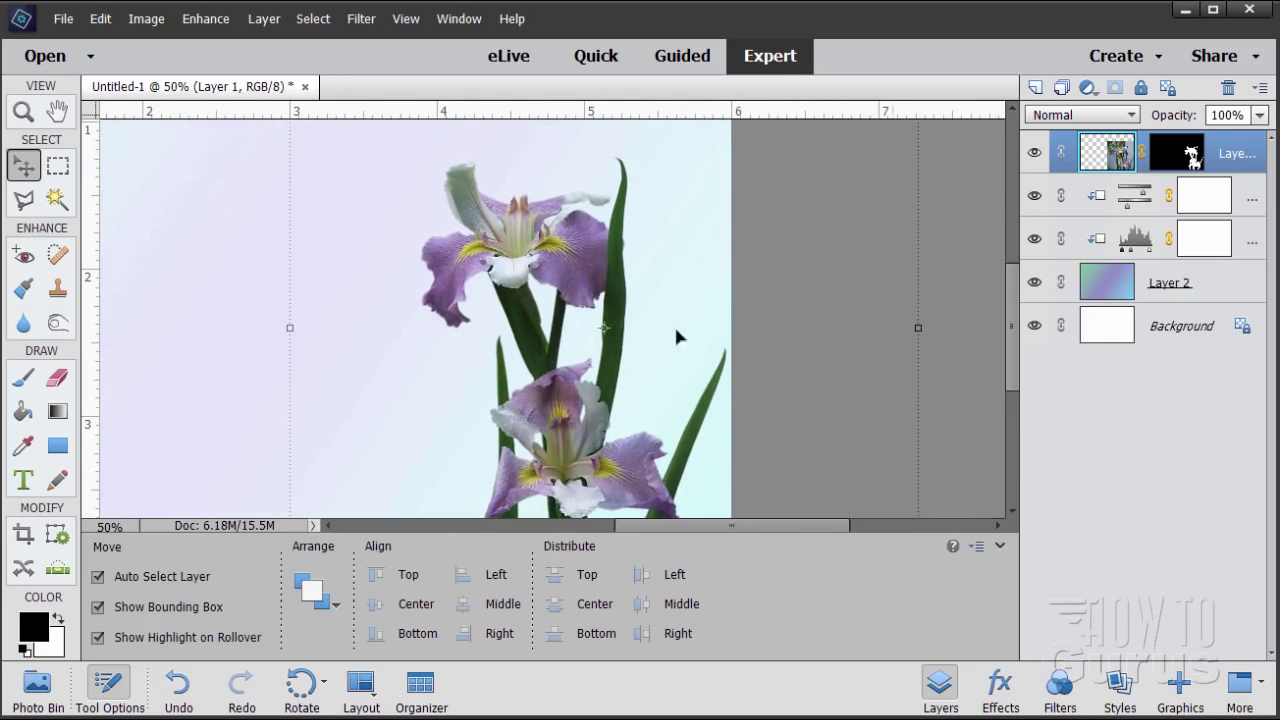
left_click(406, 19)
left_click(425, 105)
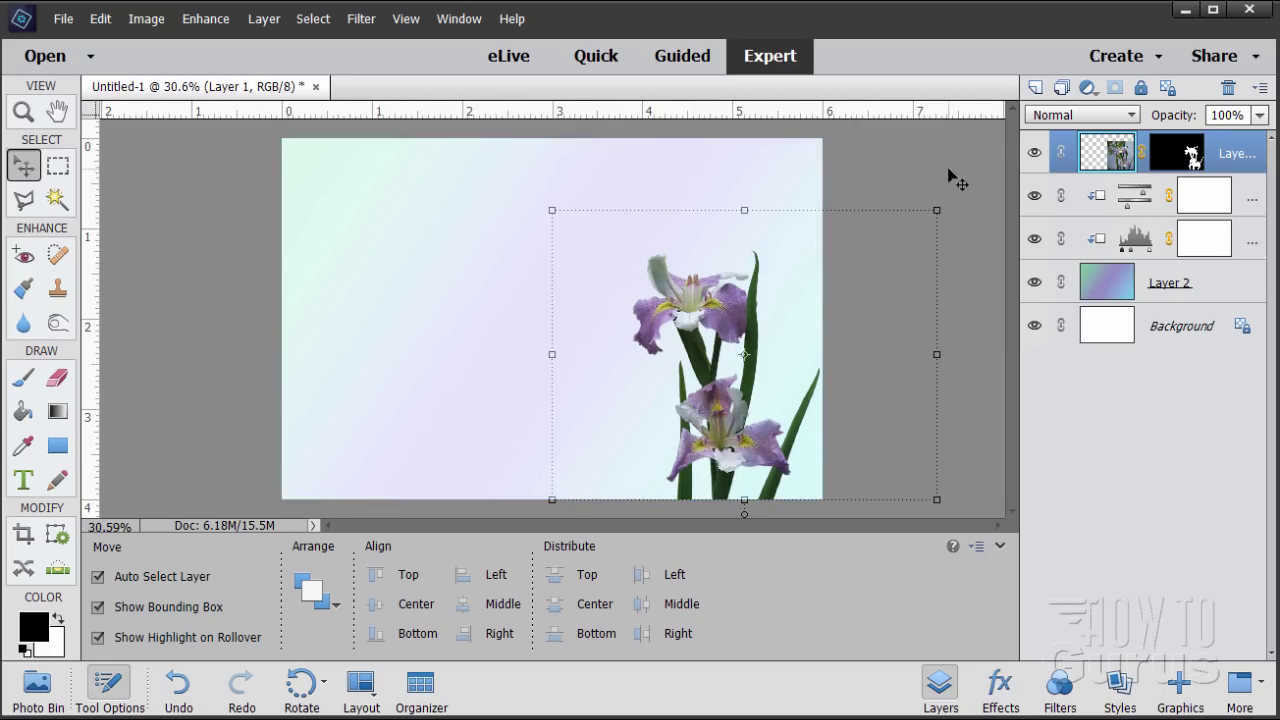
- Add a Levels adjustment layer clipped to the iris layer
left_click(261, 25)
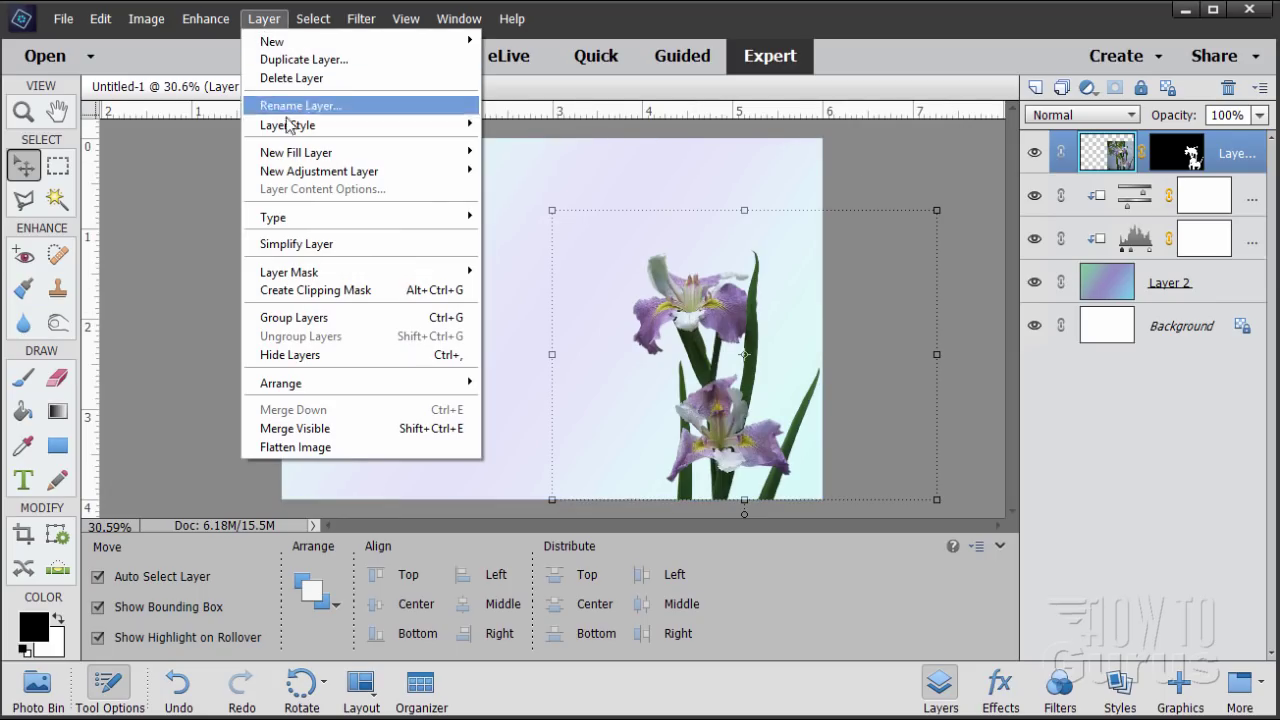
mouse_move(343, 171)
left_click(516, 172)
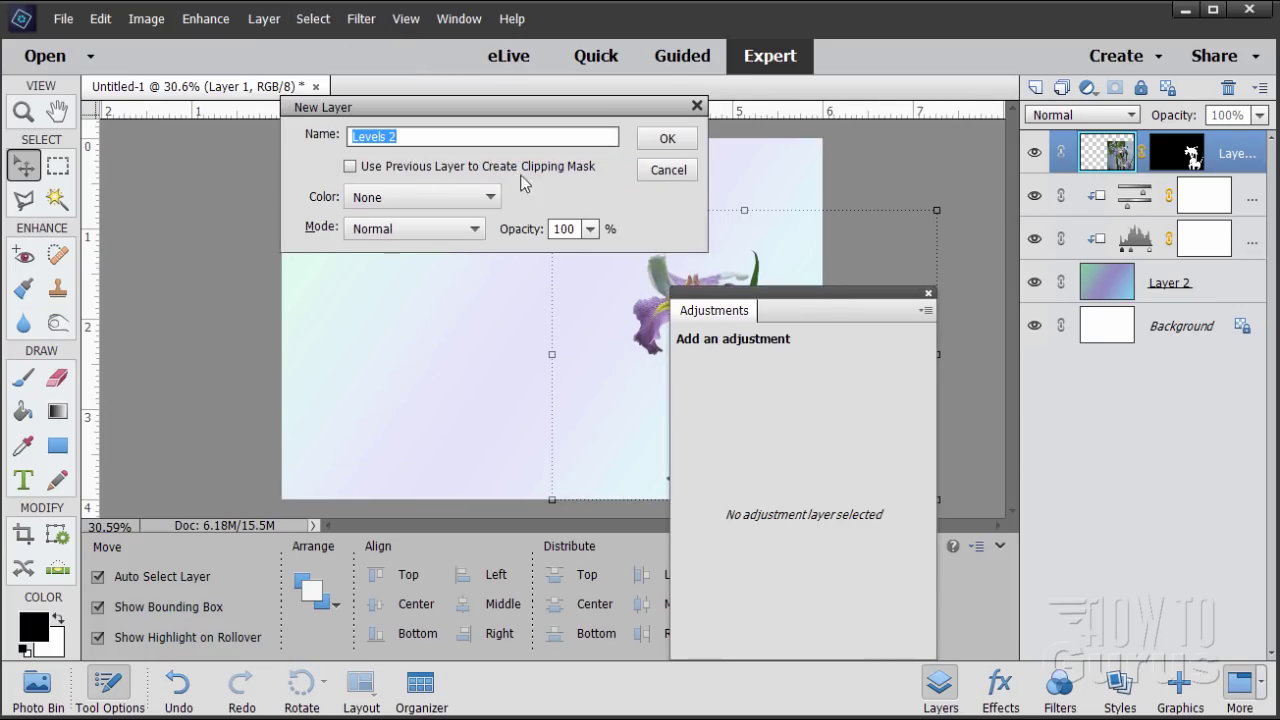
left_click(365, 172)
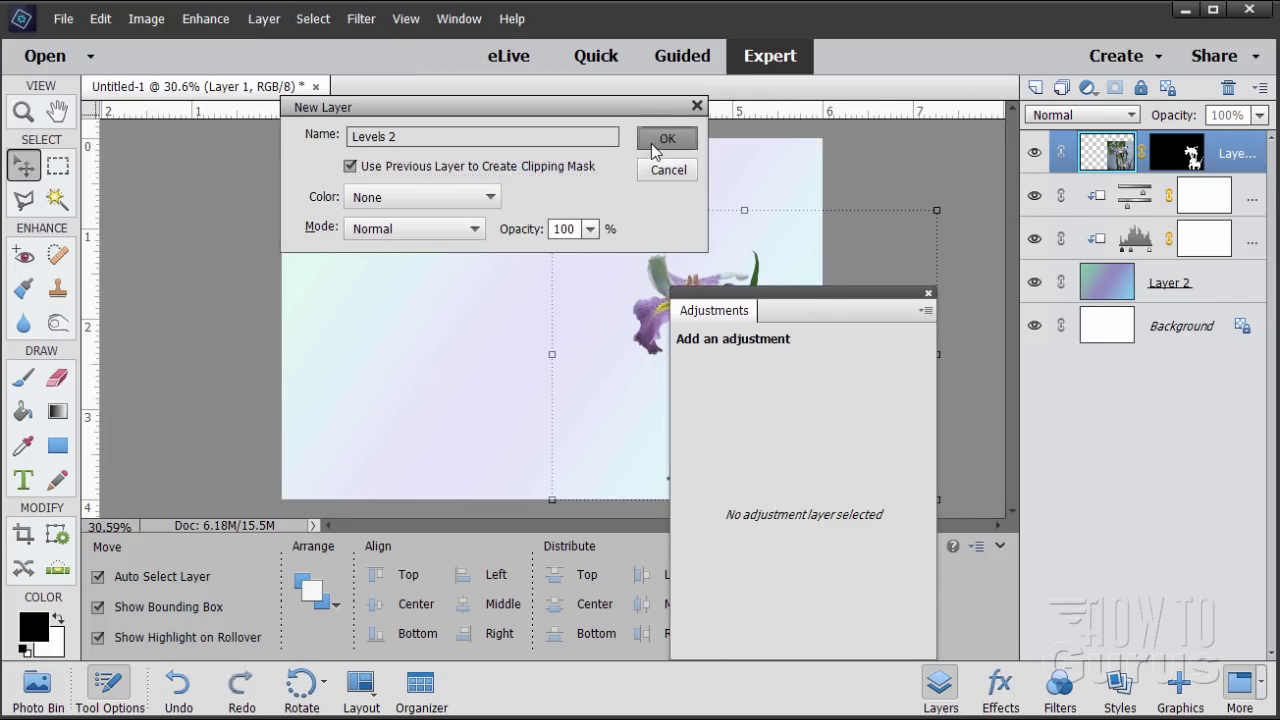
left_click(667, 138)
- Set the iris Levels adjustment's shadow input to 27 and its midtone input to 1.63
left_click_drag(803, 294, 963, 296)
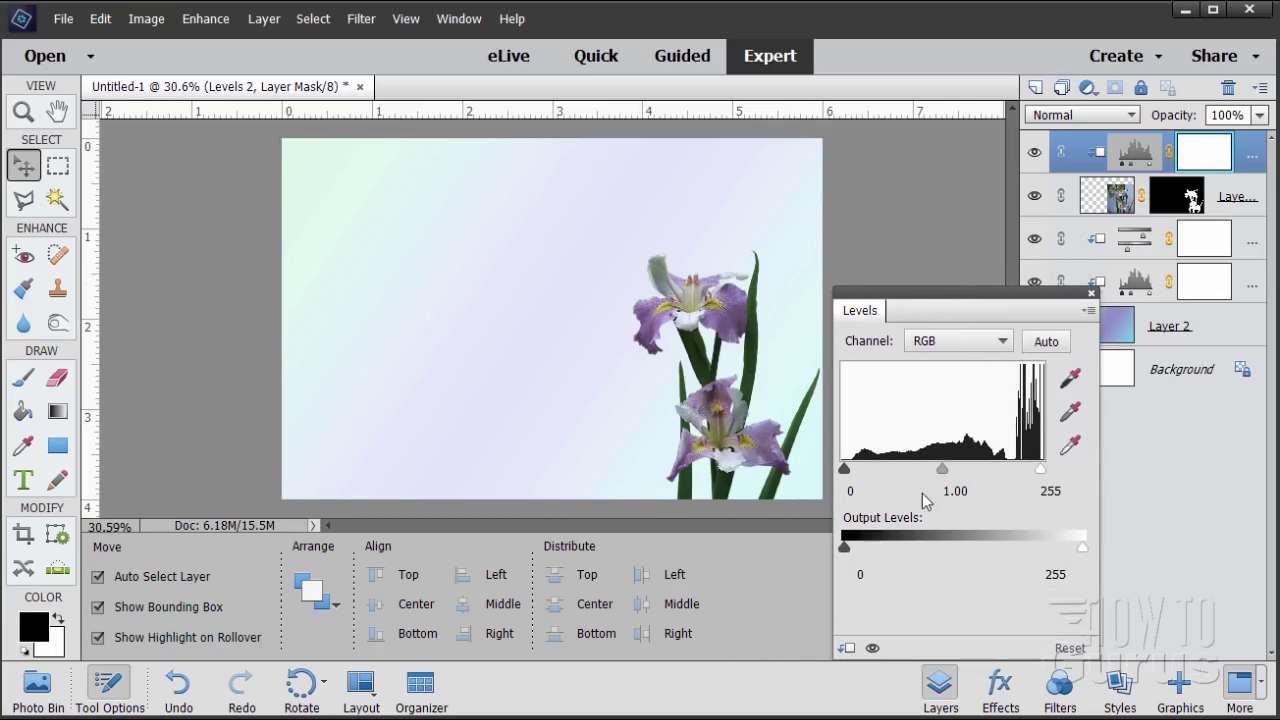
left_click_drag(847, 468, 824, 490)
left_click(862, 490)
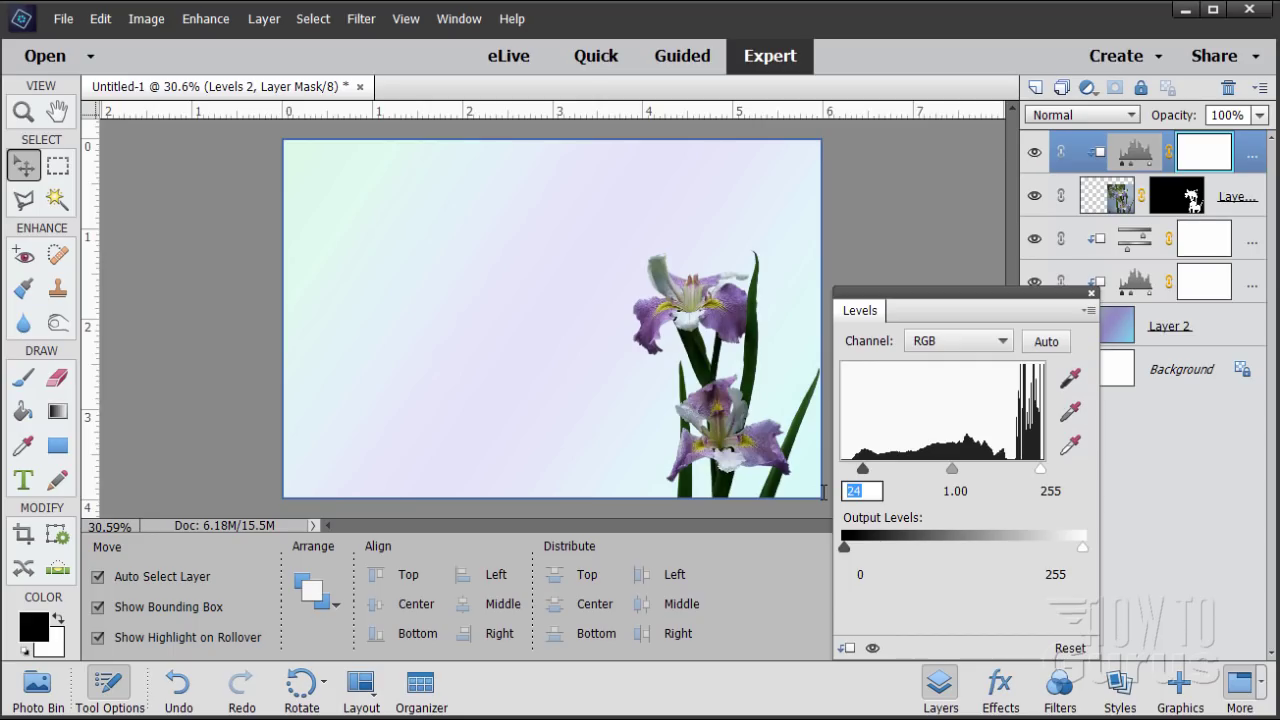
type("27")
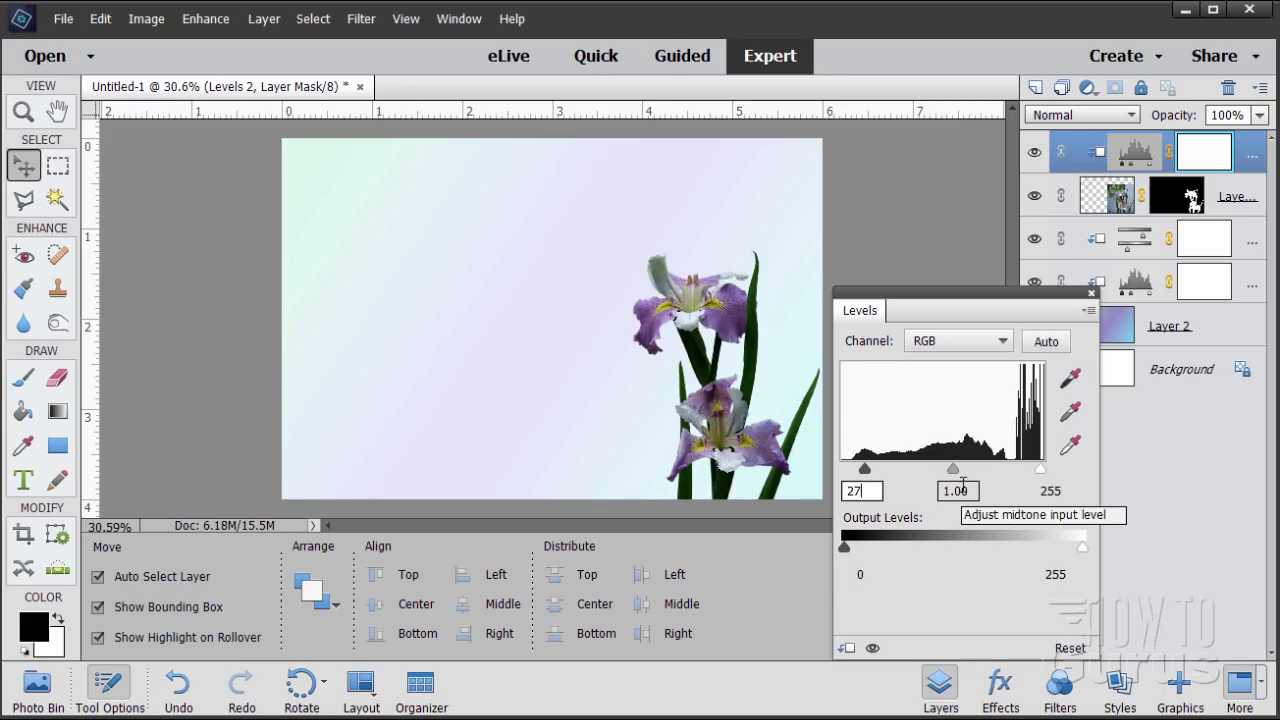
left_click_drag(953, 468, 921, 470)
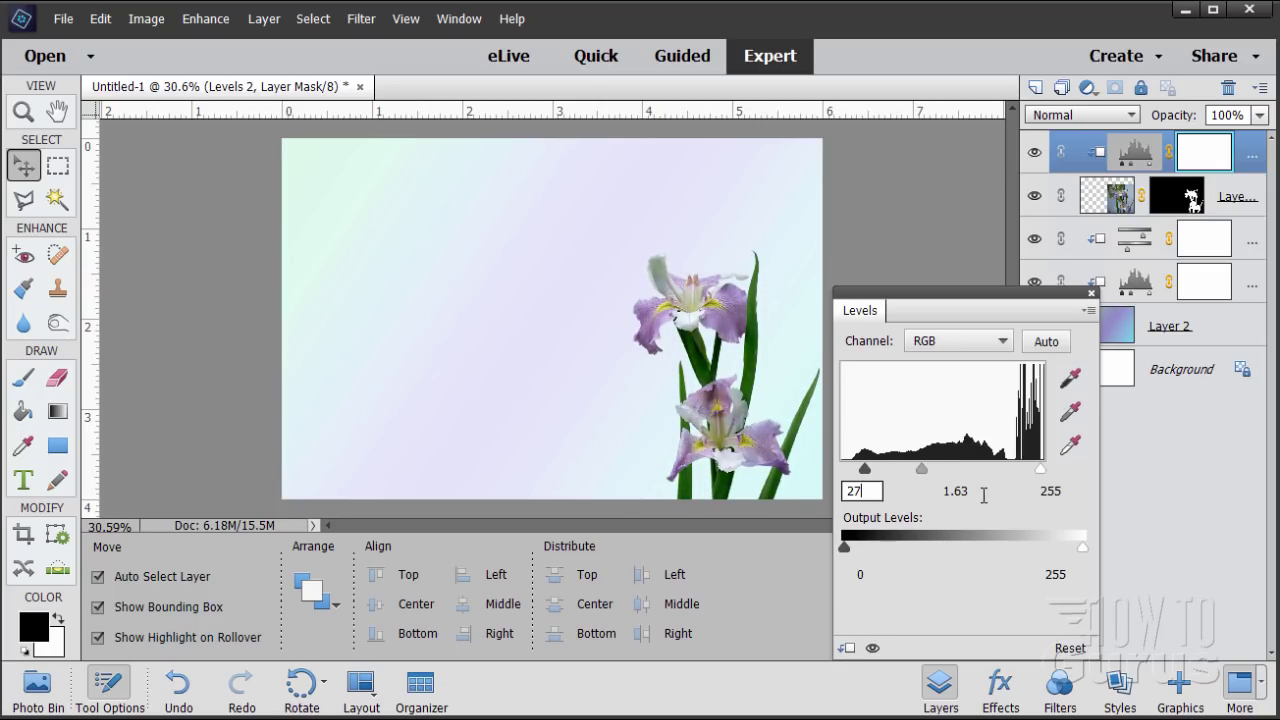
- Set the iris Levels adjustment's midtone input to 1.59 and highlight input to 219, and compare the iris with and without the adjustment
key("Tab")
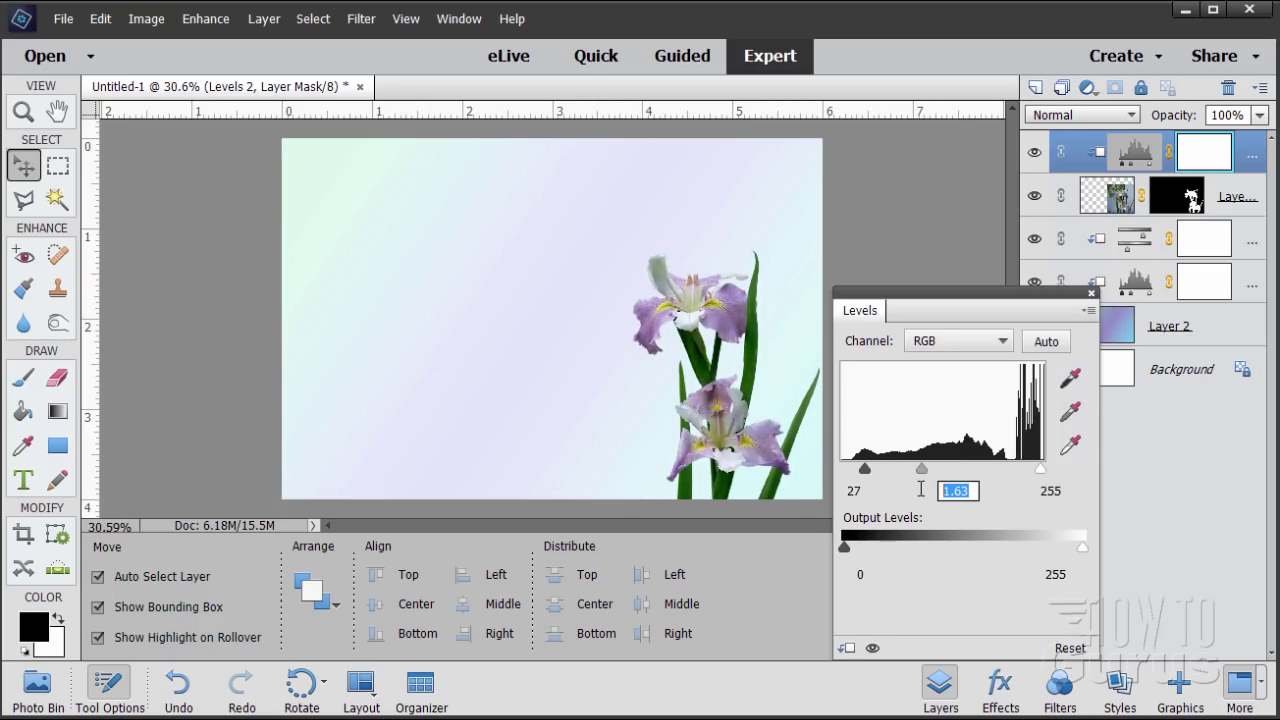
type("1.")
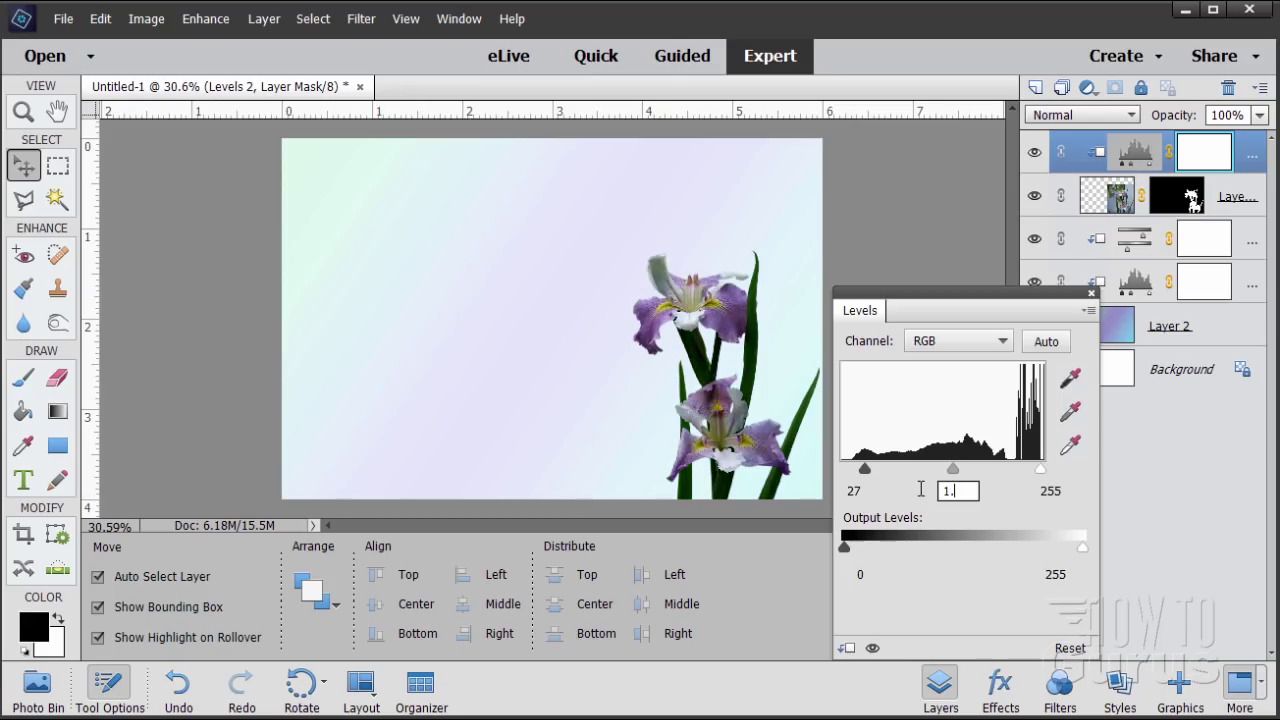
type("59")
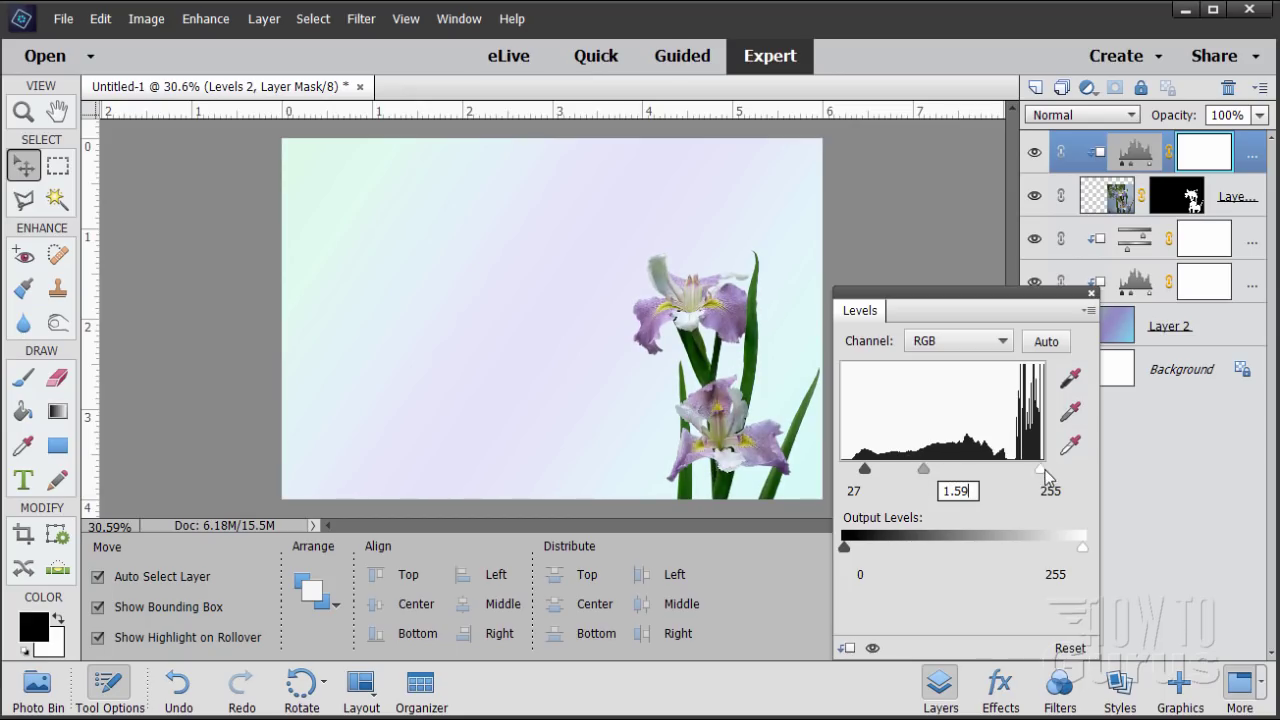
mouse_move(1042, 472)
left_mouse_down()
mouse_move(1022, 472)
mouse_move(1043, 470)
left_mouse_up()
left_click(1068, 490)
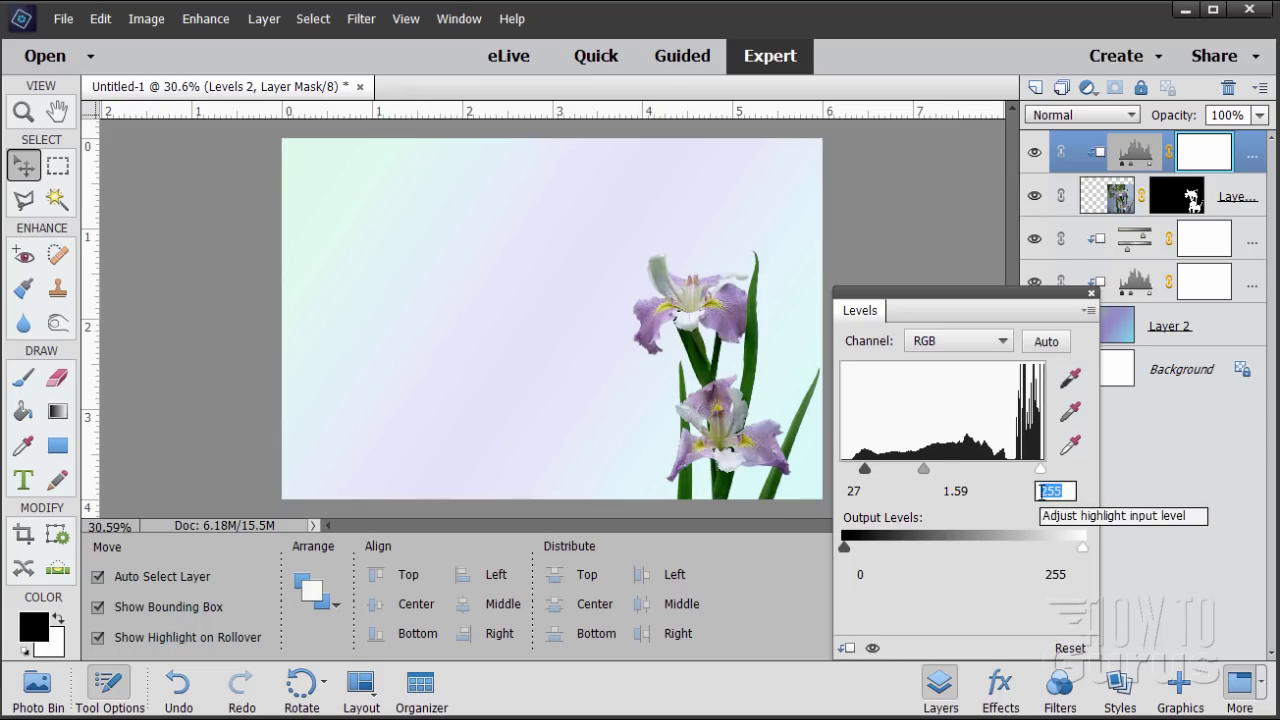
type("219")
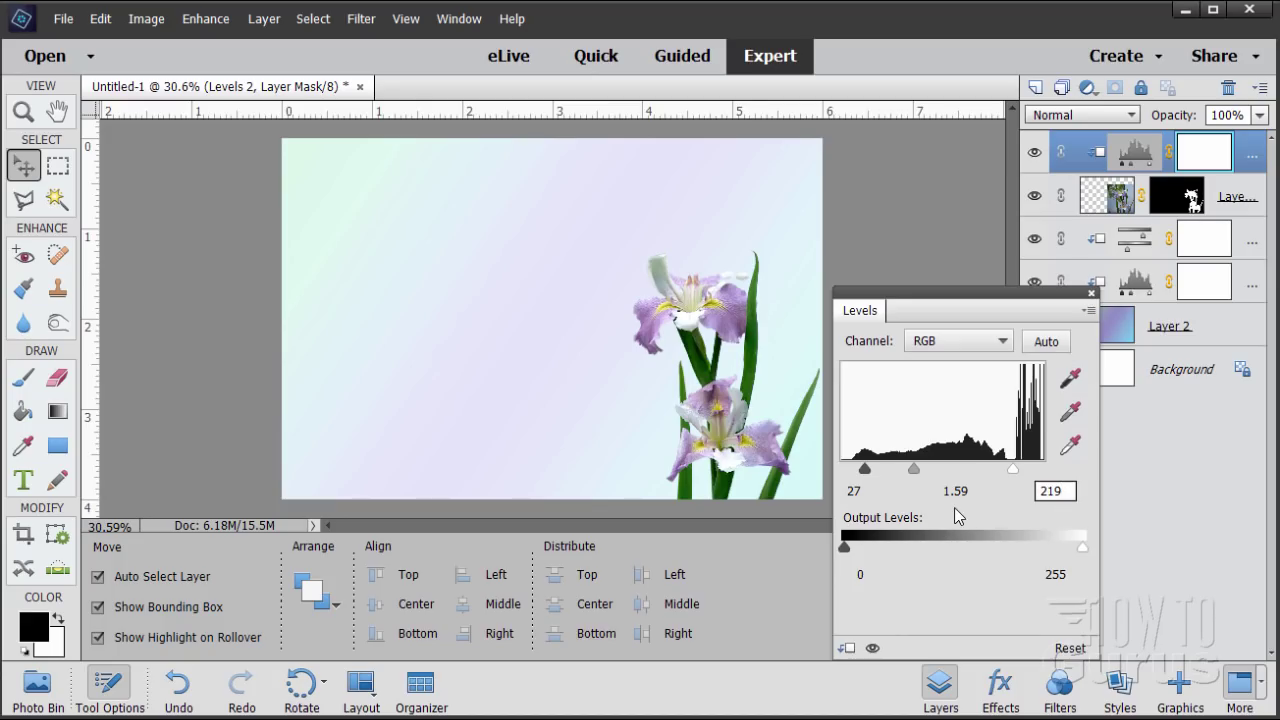
left_click(1091, 293)
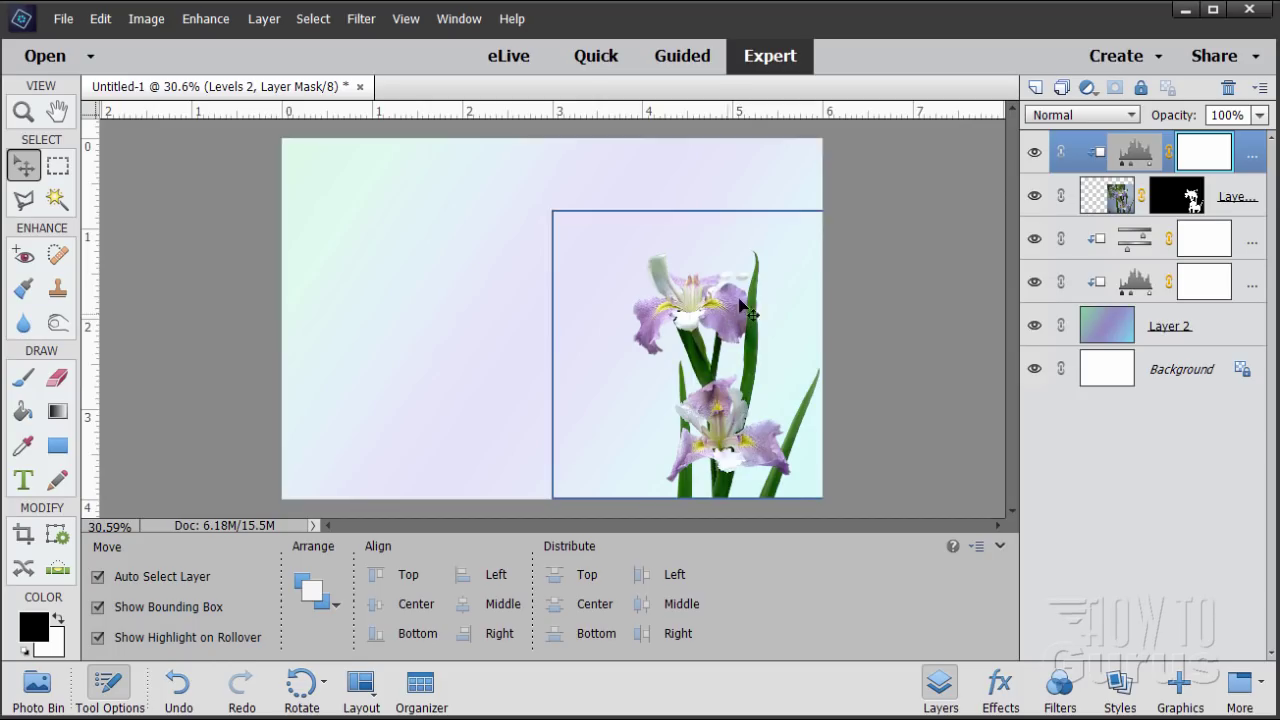
left_click(1035, 155)
left_click(1035, 155)
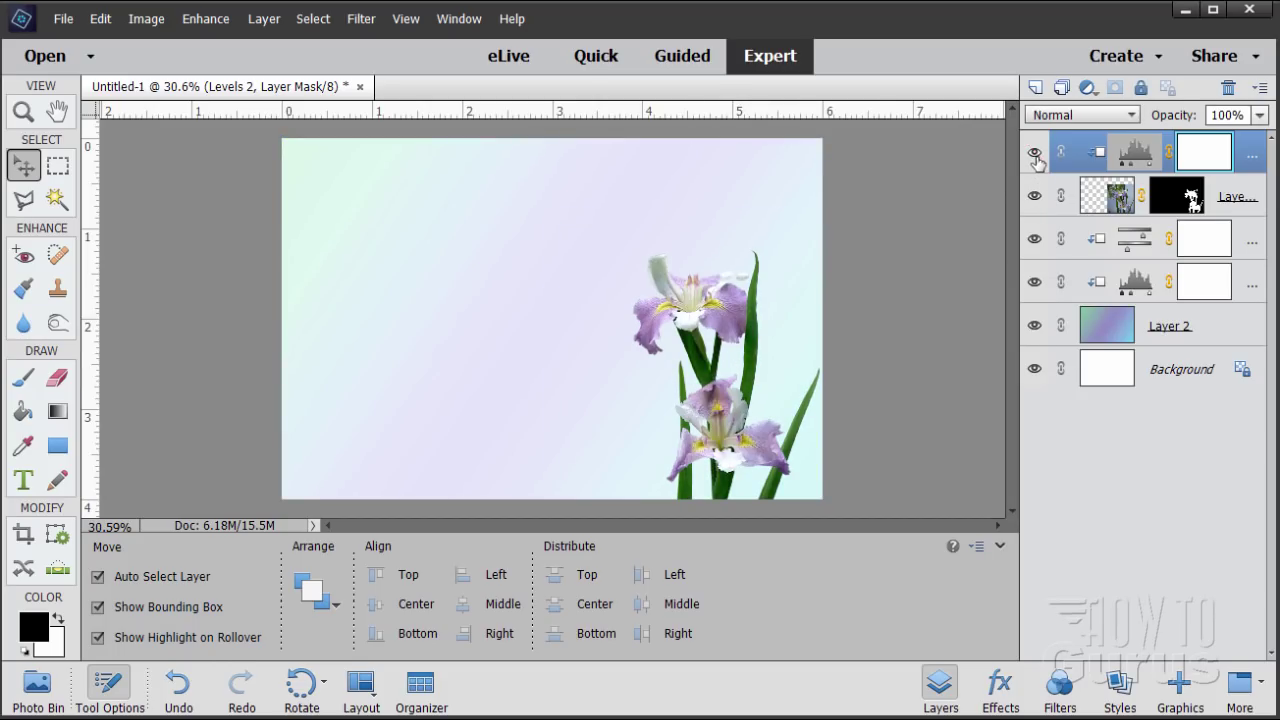
left_click(1035, 155)
left_click(1035, 155)
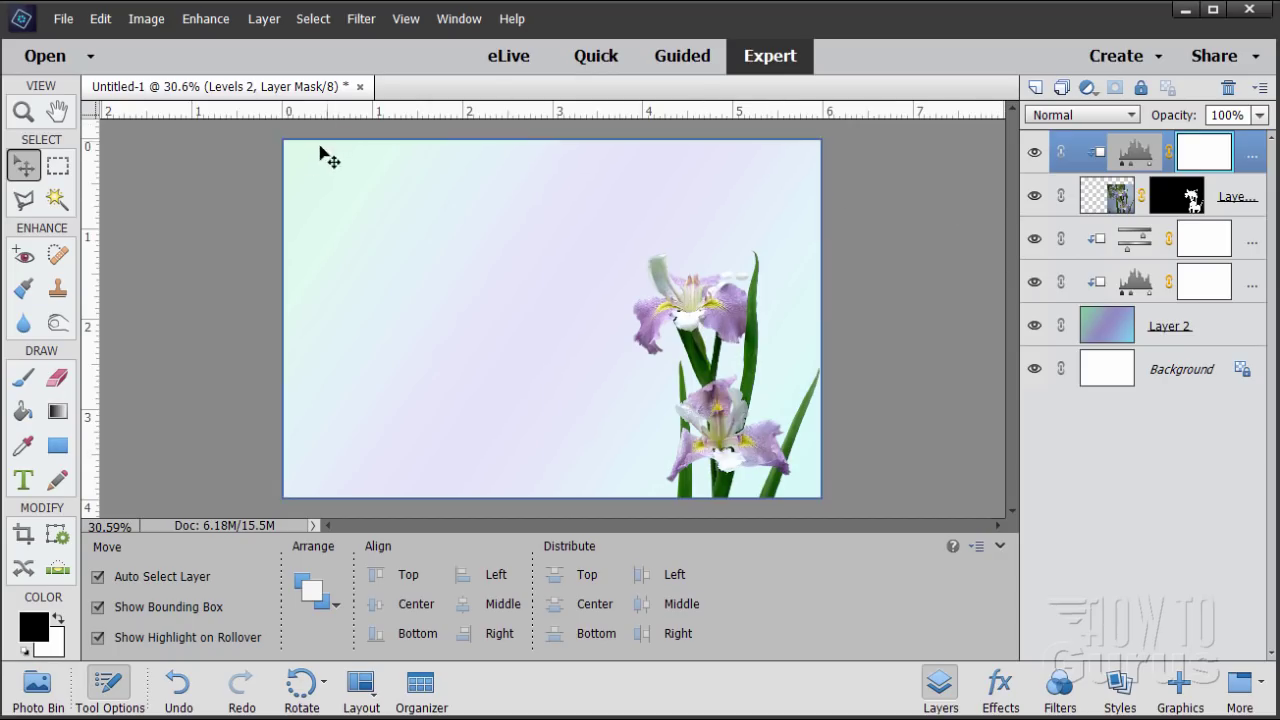
- Add a Hue/Saturation adjustment layer above the iris Levels layer, clipped to the iris layer
left_click(264, 20)
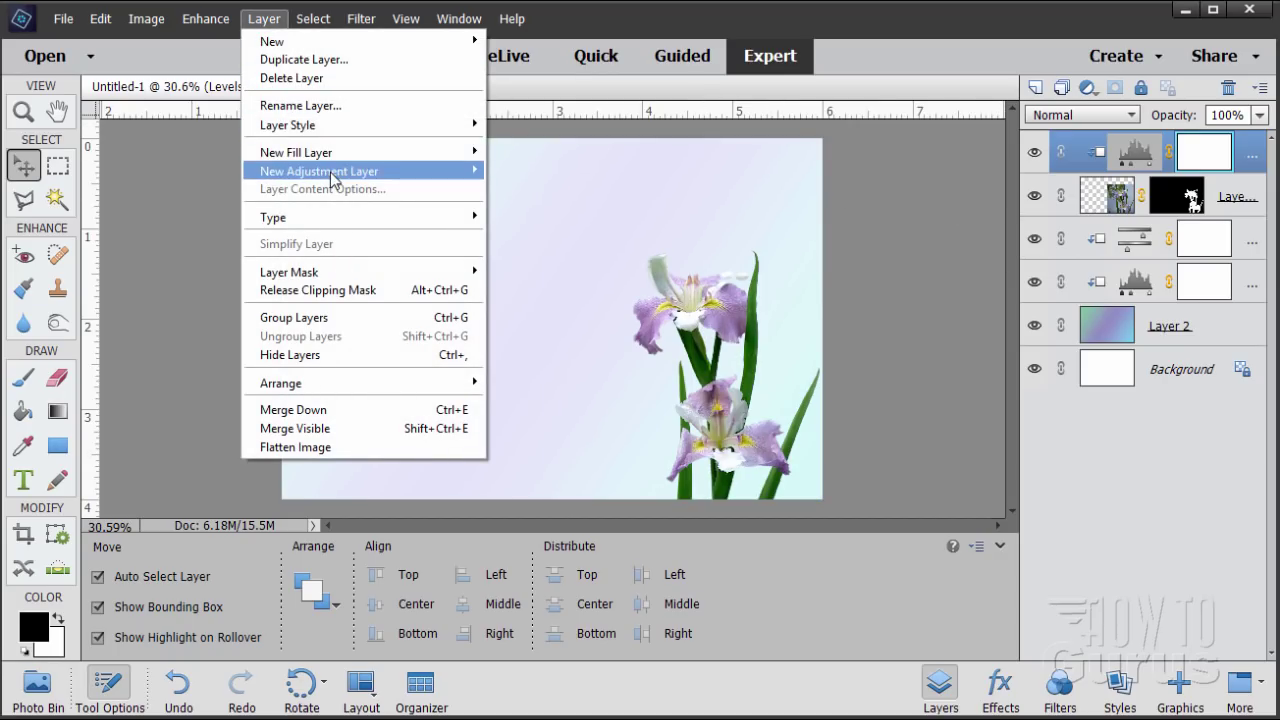
mouse_move(336, 171)
left_click(588, 217)
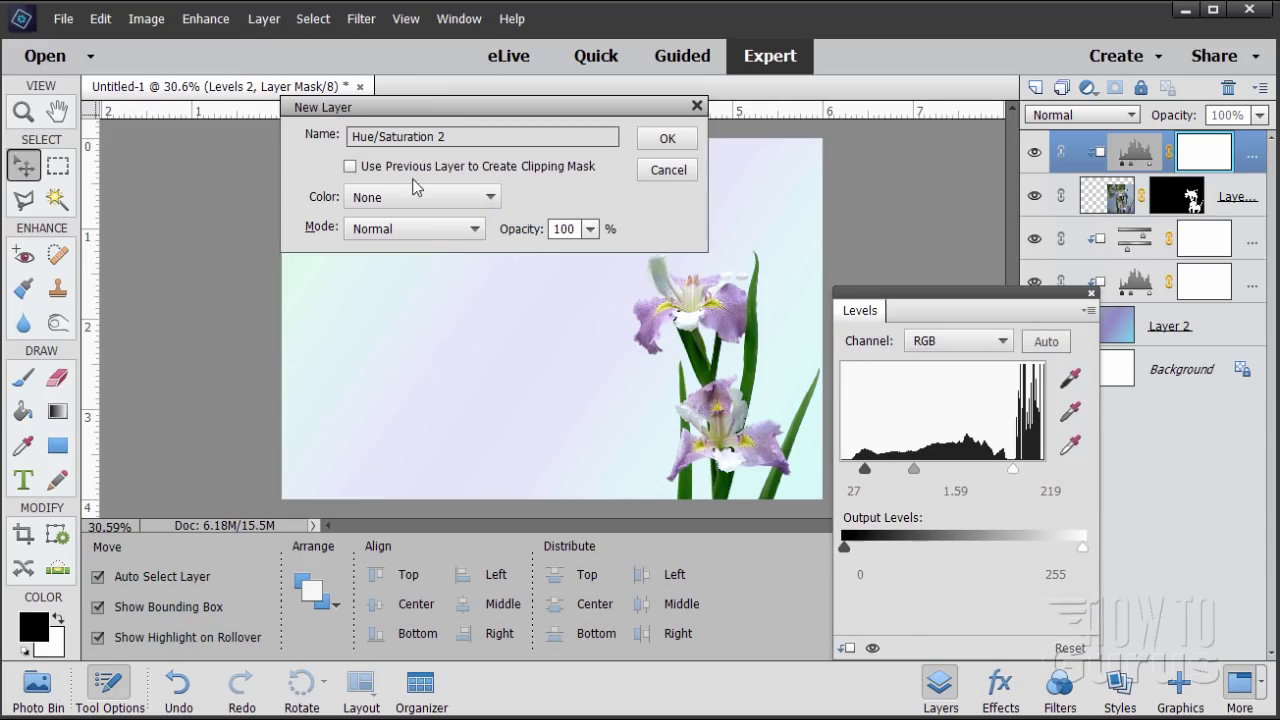
left_click(350, 167)
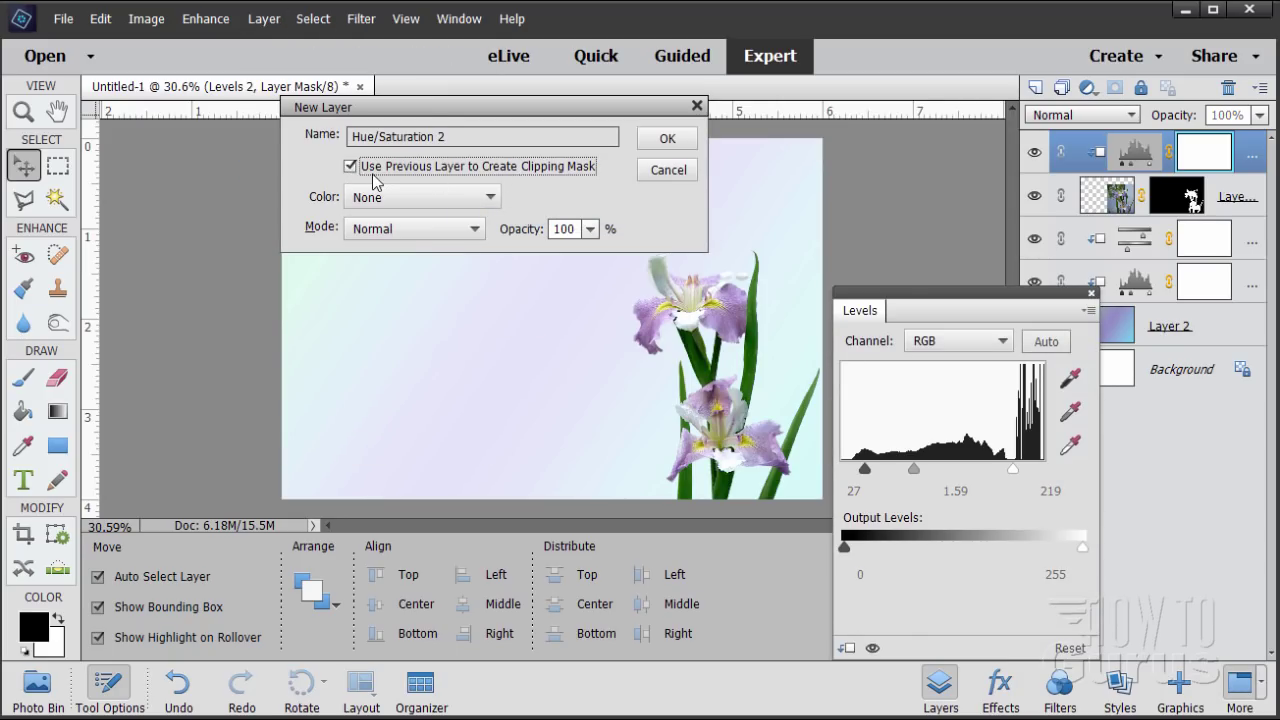
left_click(652, 141)
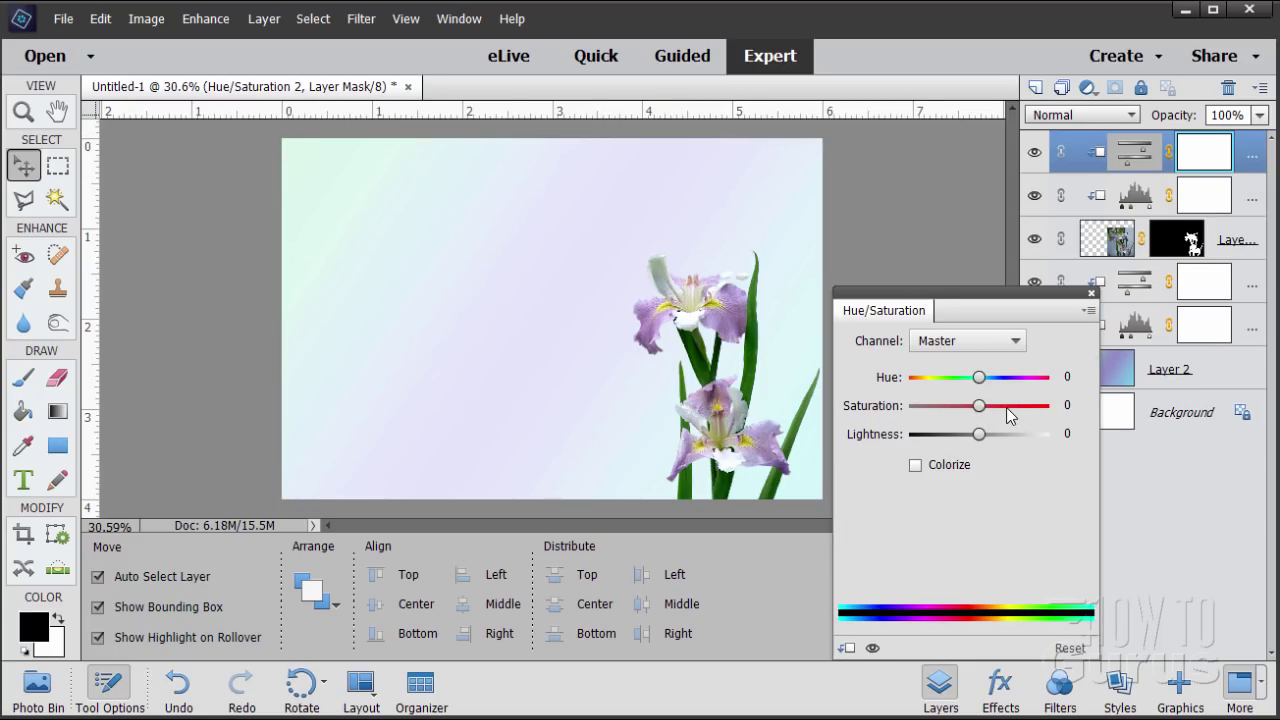
- Set the iris Hue/Saturation adjustment's saturation to +32 and compare the iris with and without it
left_click_drag(983, 410, 996, 410)
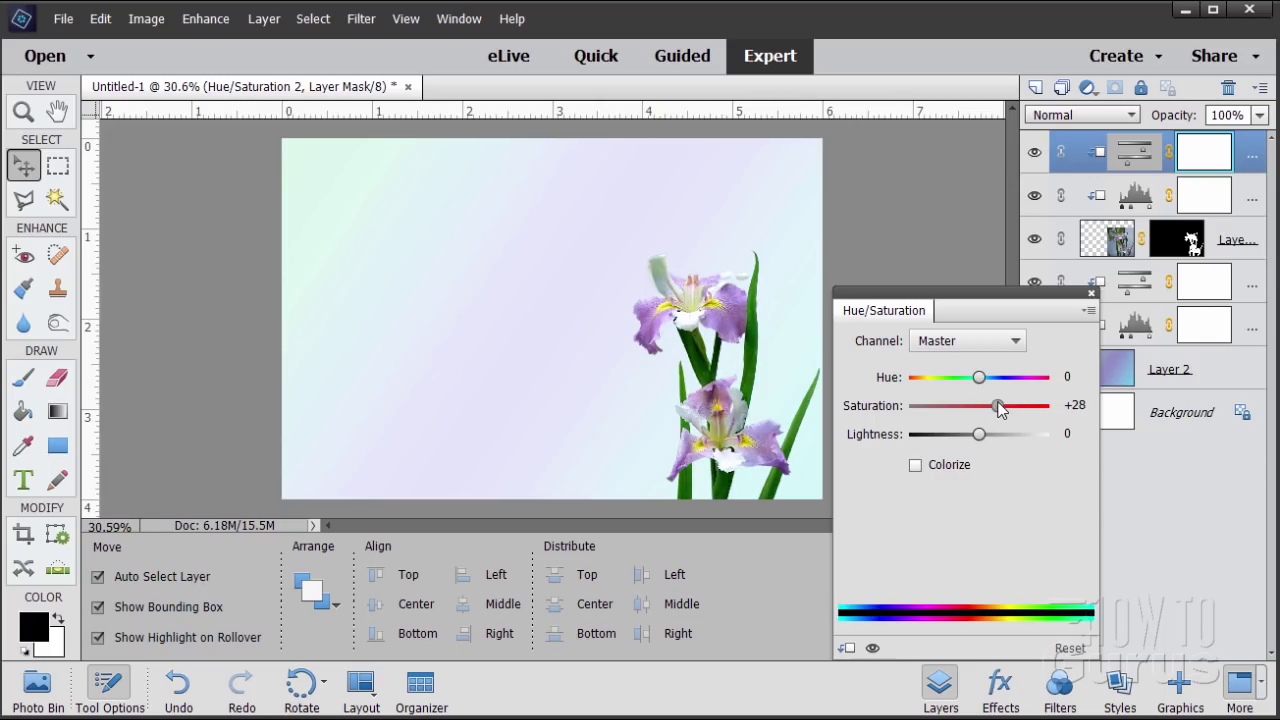
left_click(1085, 405)
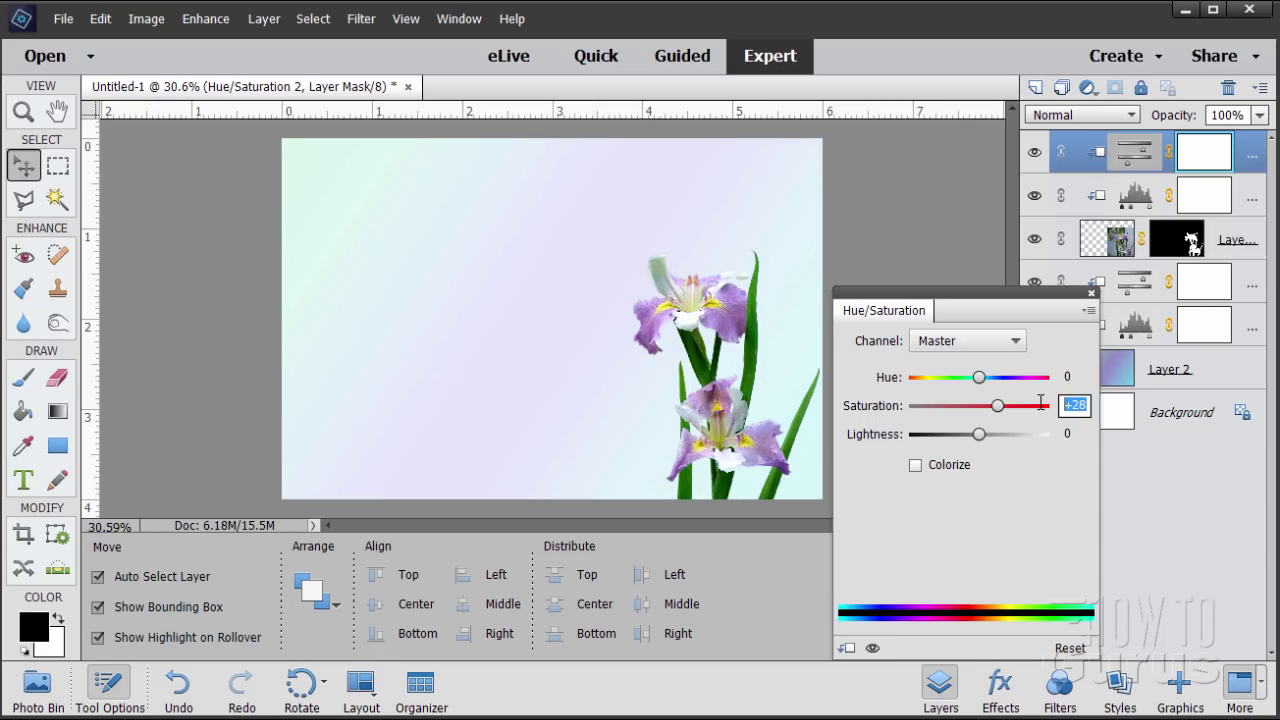
type("+32")
left_click(1091, 293)
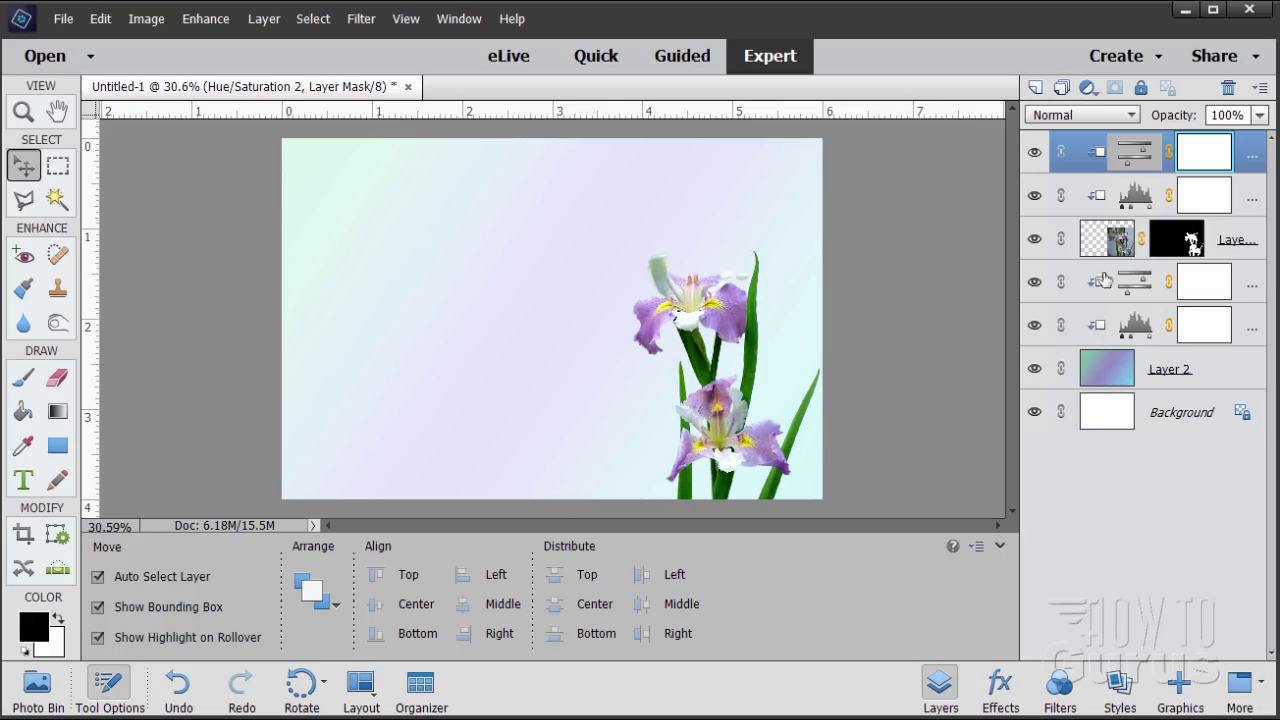
left_click(1035, 153)
left_click(1035, 153)
left_click(1035, 153)
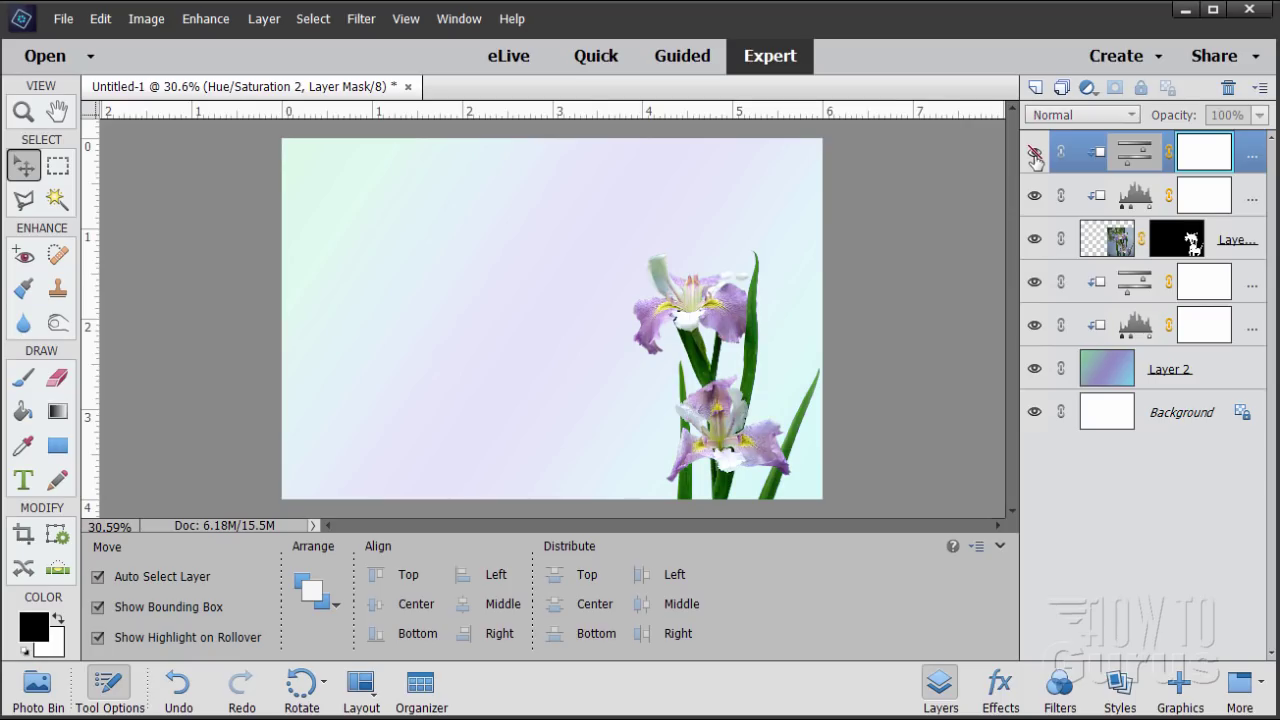
left_click(1035, 153)
left_click(1035, 153)
left_click(1035, 153)
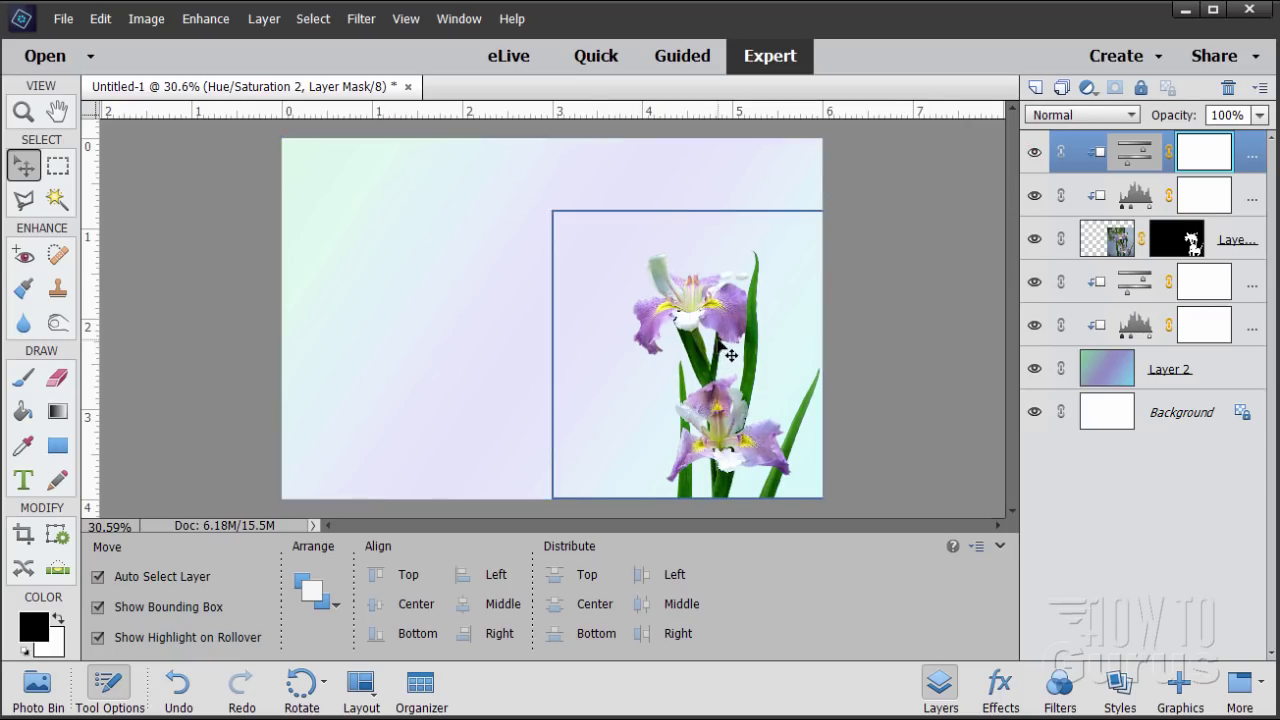
- Enable an outer glow in the iris photo layer's style settings
left_click(1116, 240)
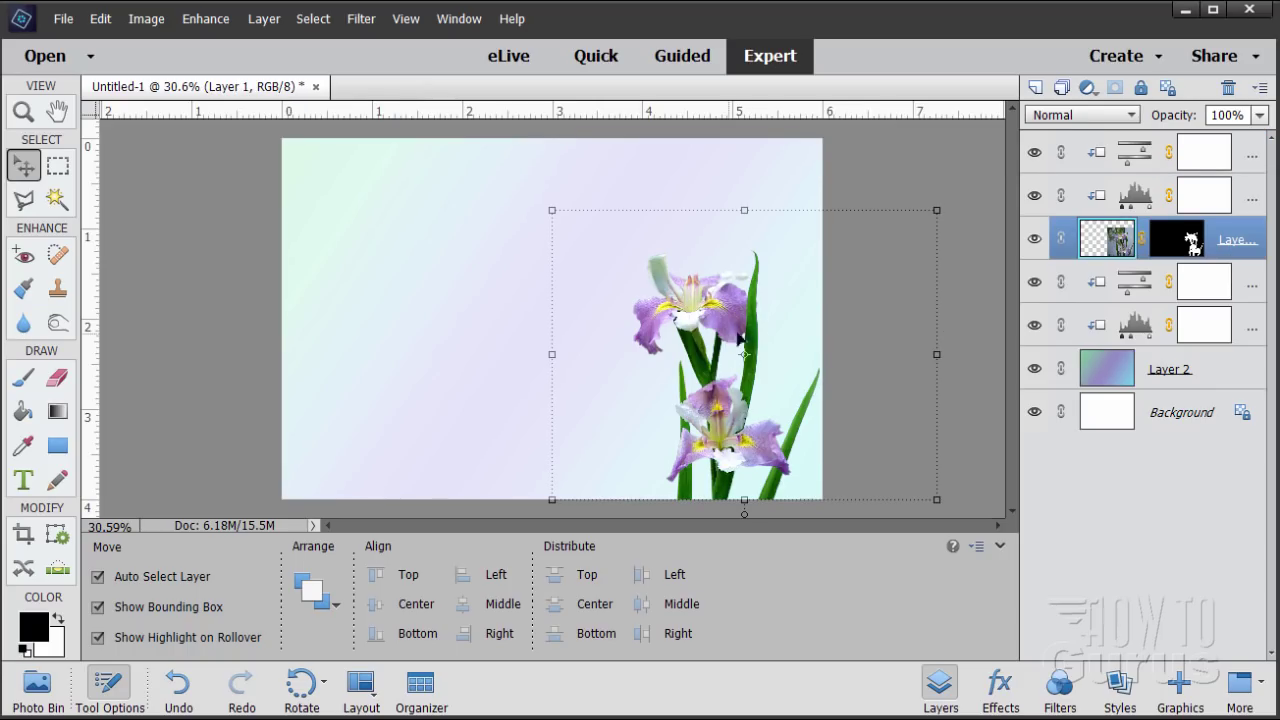
left_click(265, 20)
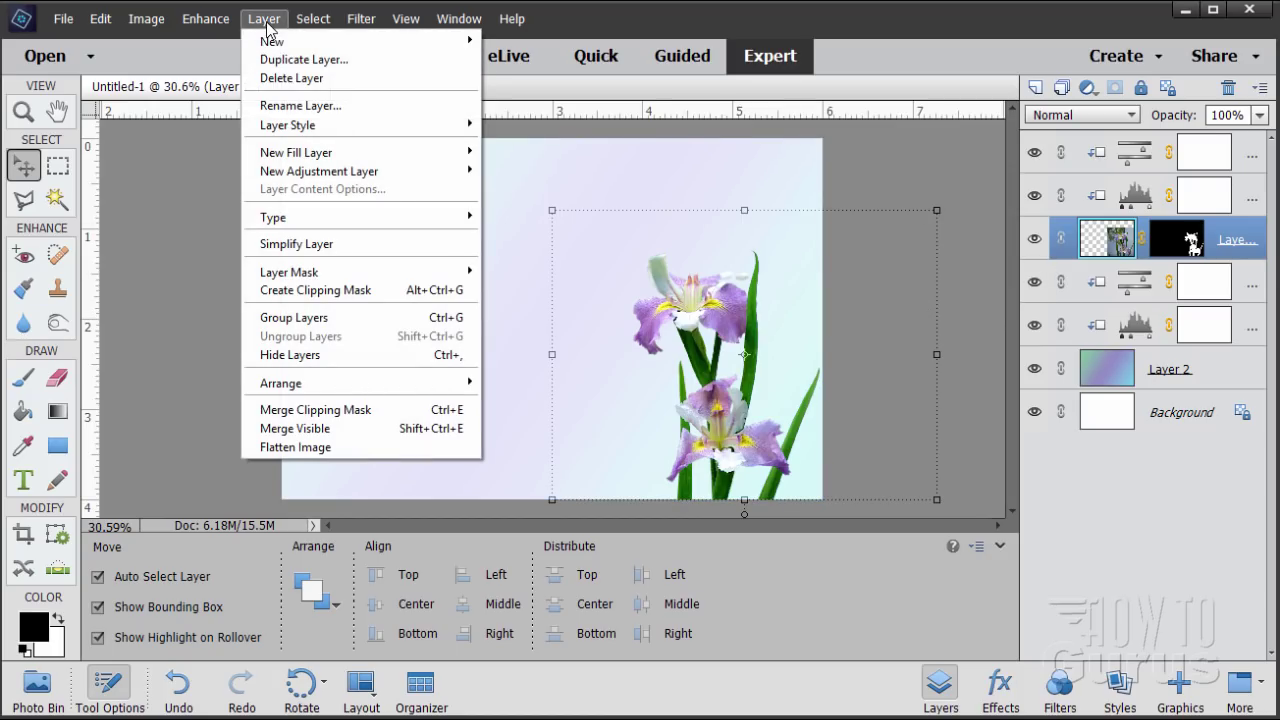
mouse_move(371, 128)
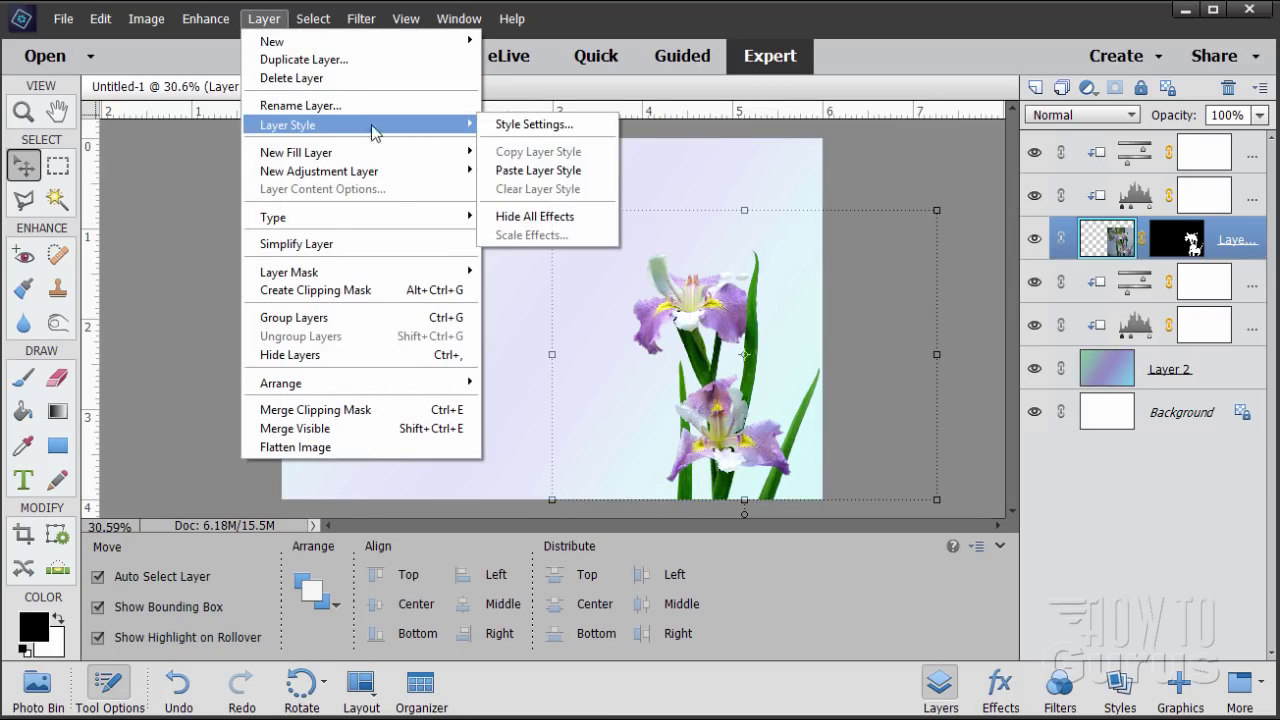
left_click(555, 127)
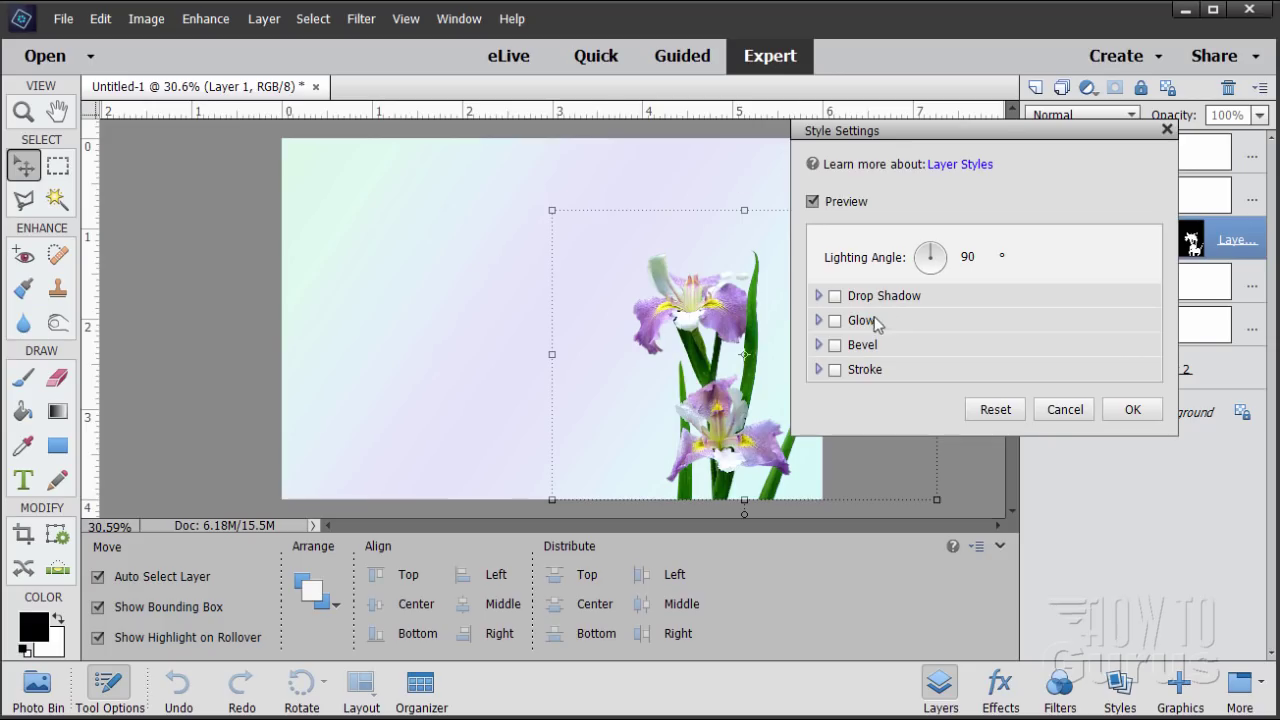
left_click(833, 321)
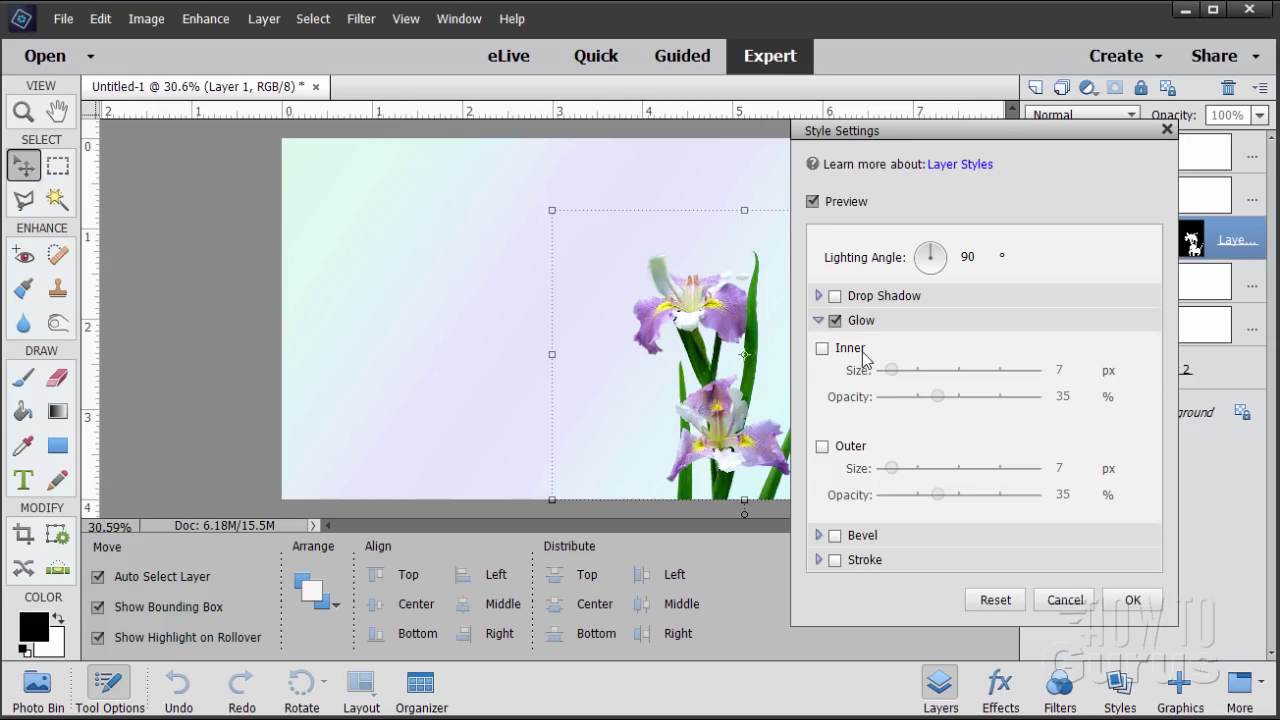
left_click(822, 447)
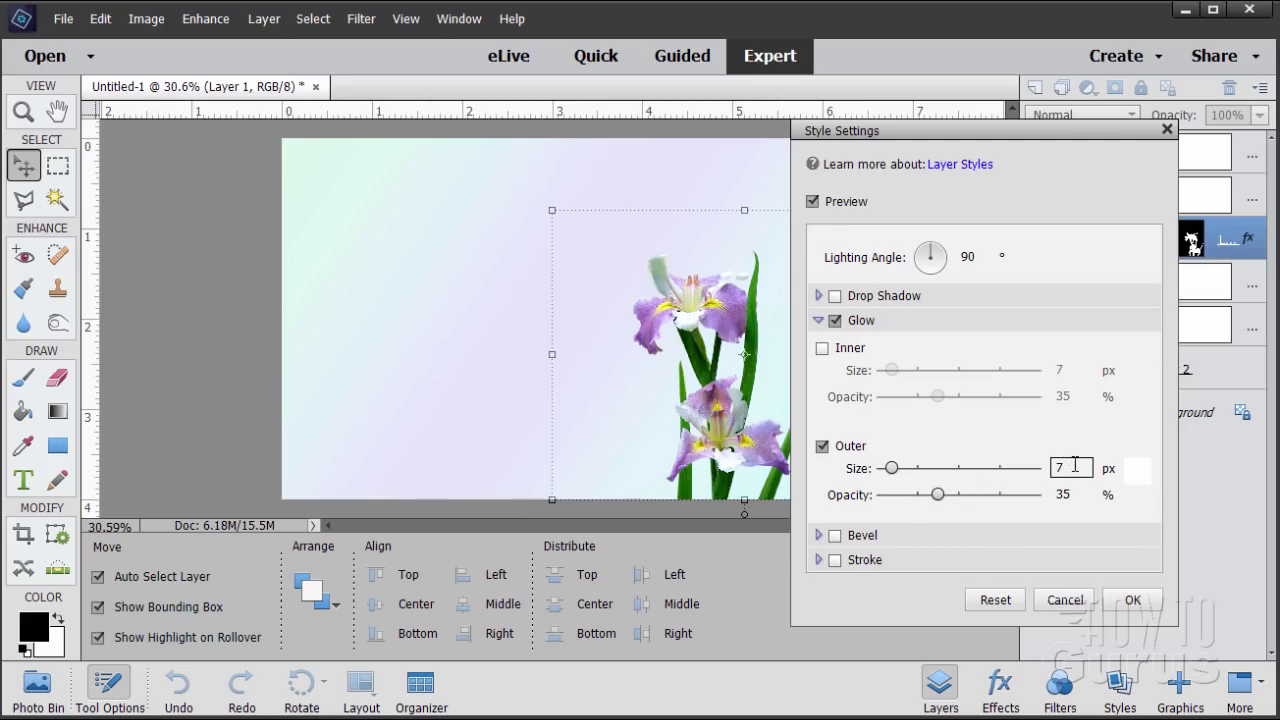
- Set the iris outer glow's size to 141 px and opacity to 100%, apply the style and deselect the layer
left_click_drag(1075, 464, 1045, 464)
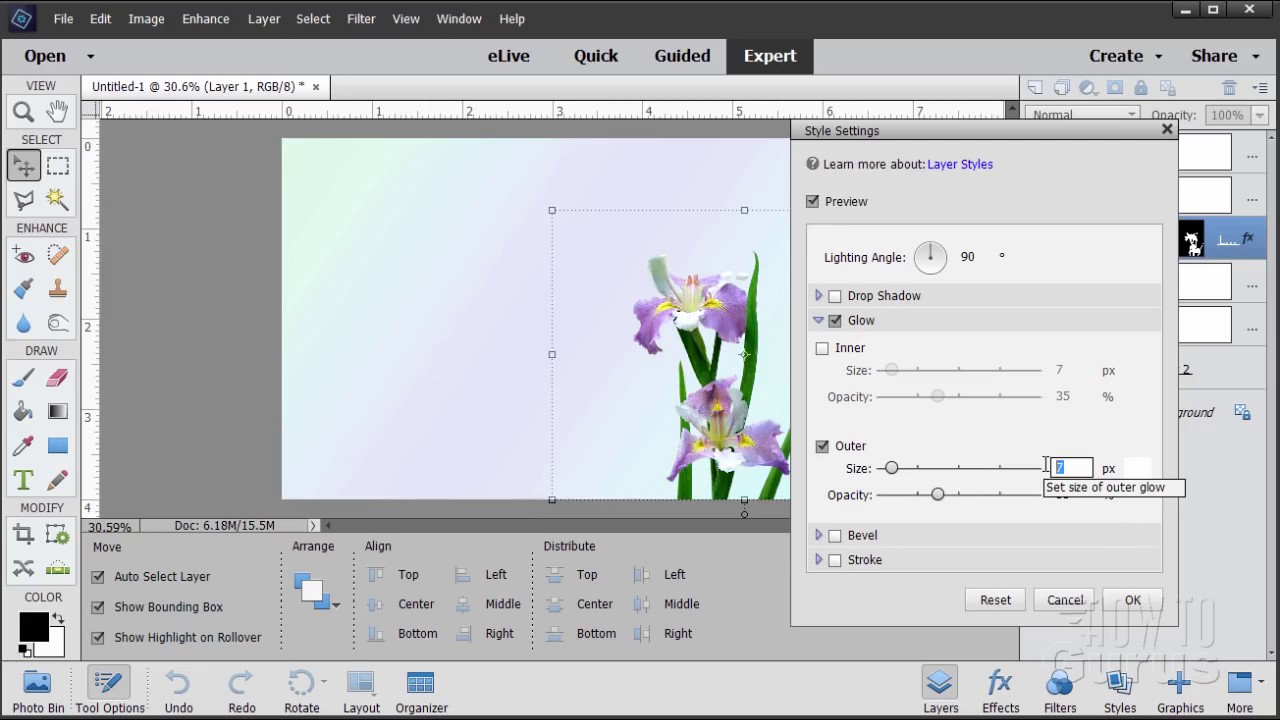
type("141")
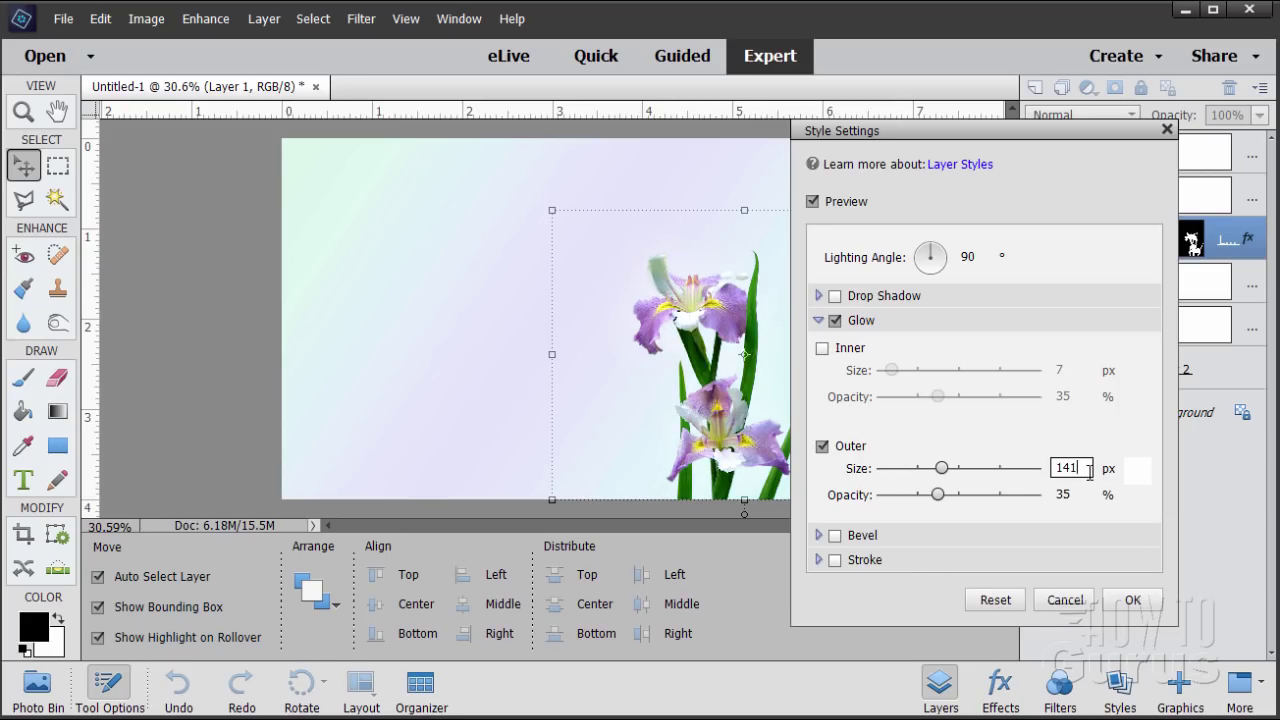
left_click_drag(938, 494, 1057, 505)
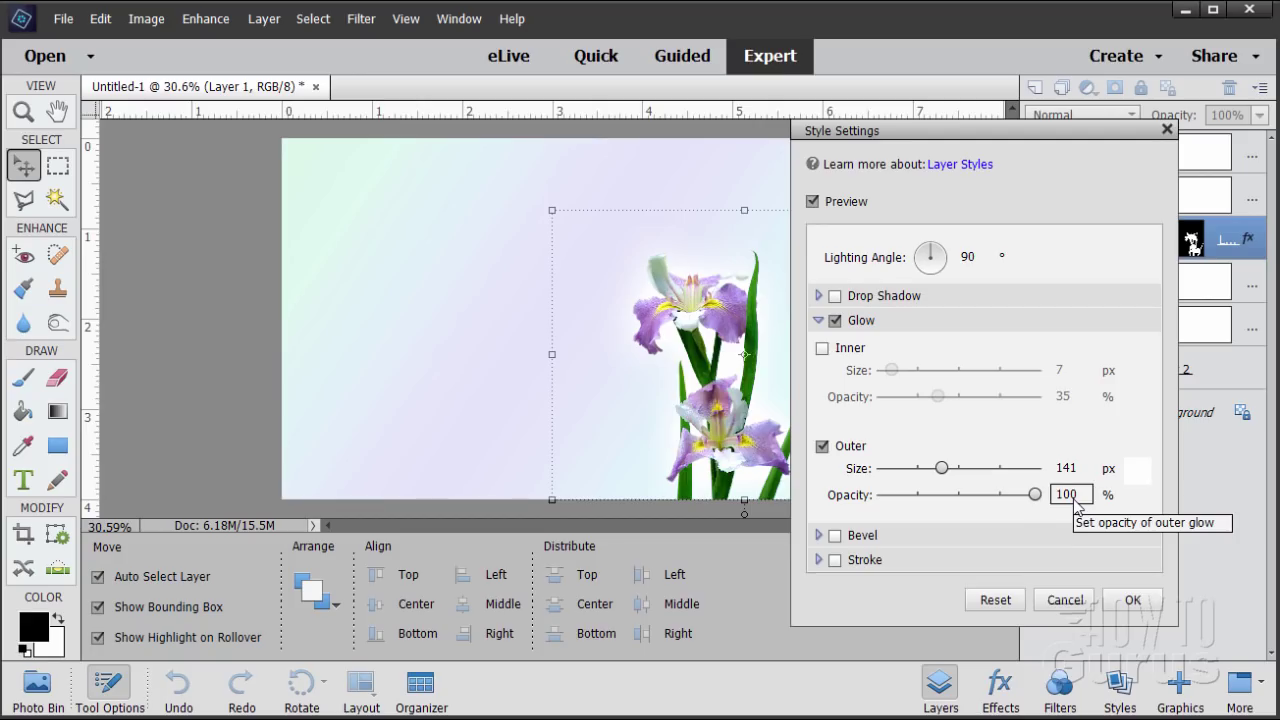
left_click(1131, 600)
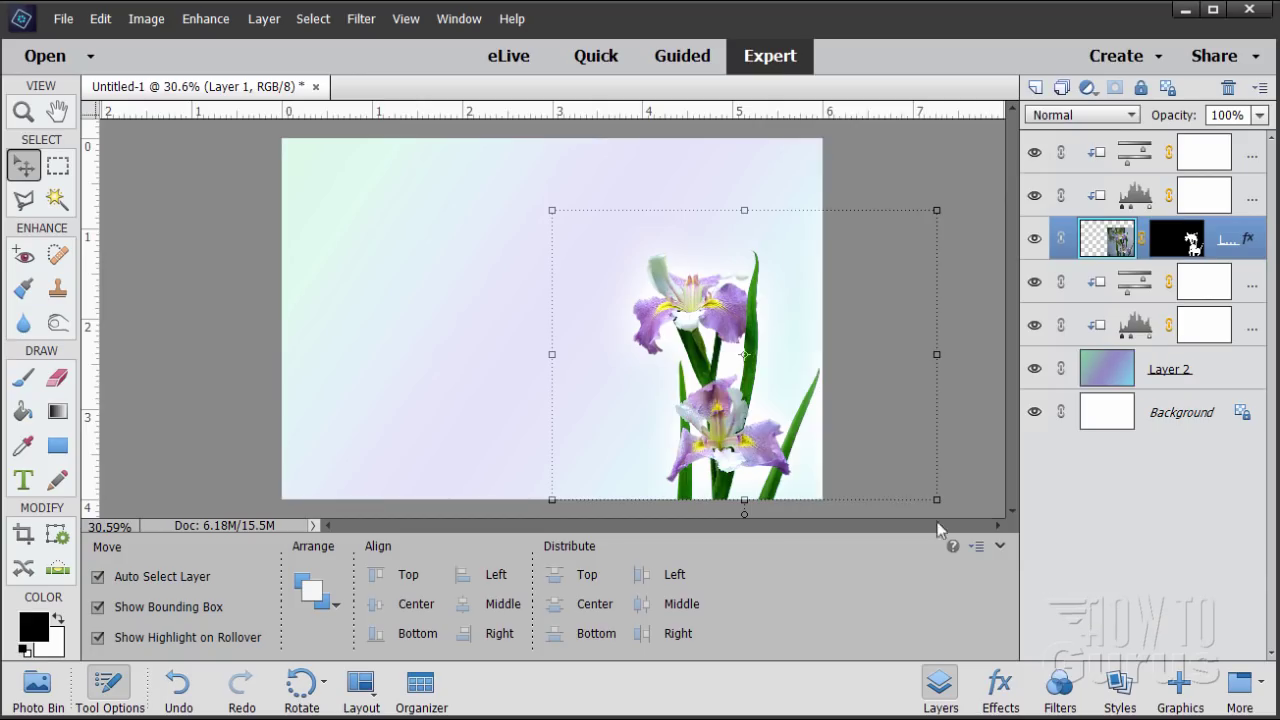
left_click(942, 450)
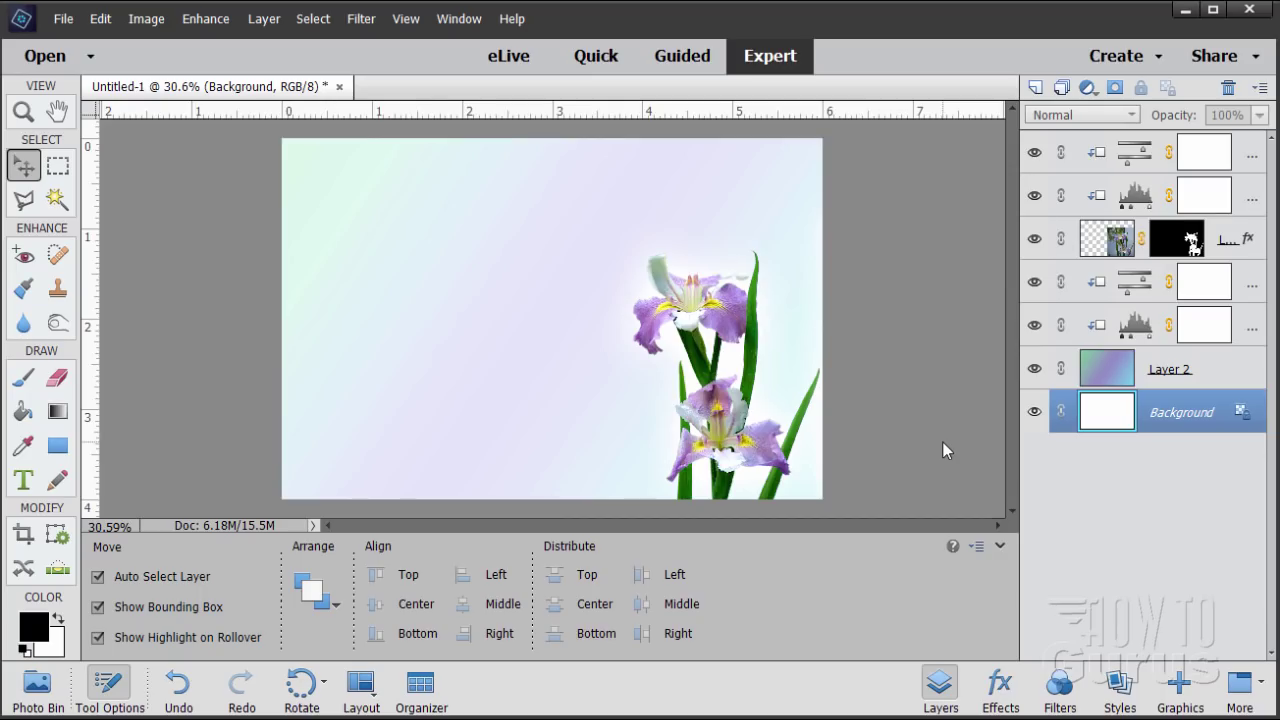
- Choose a pink swatch as the Horizontal Type tool's text color and target the top Hue/Saturation layer's adjustment instead of its mask
left_click(1135, 158)
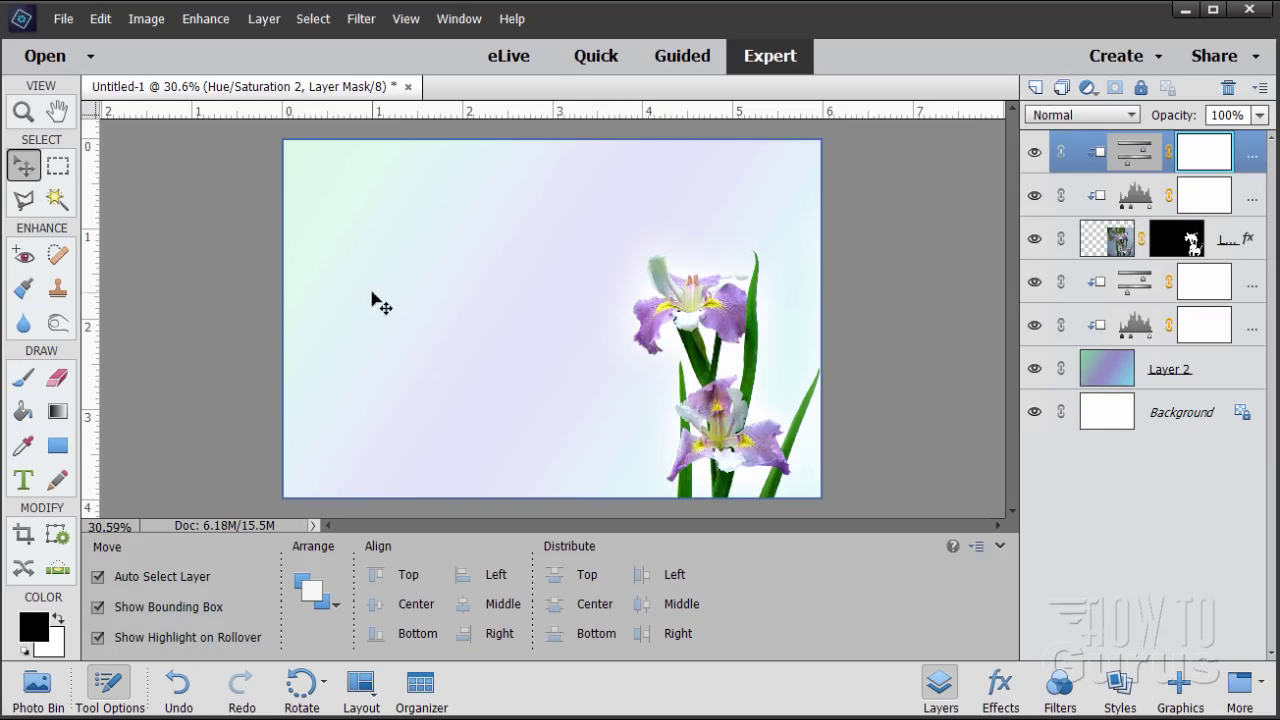
left_click(24, 480)
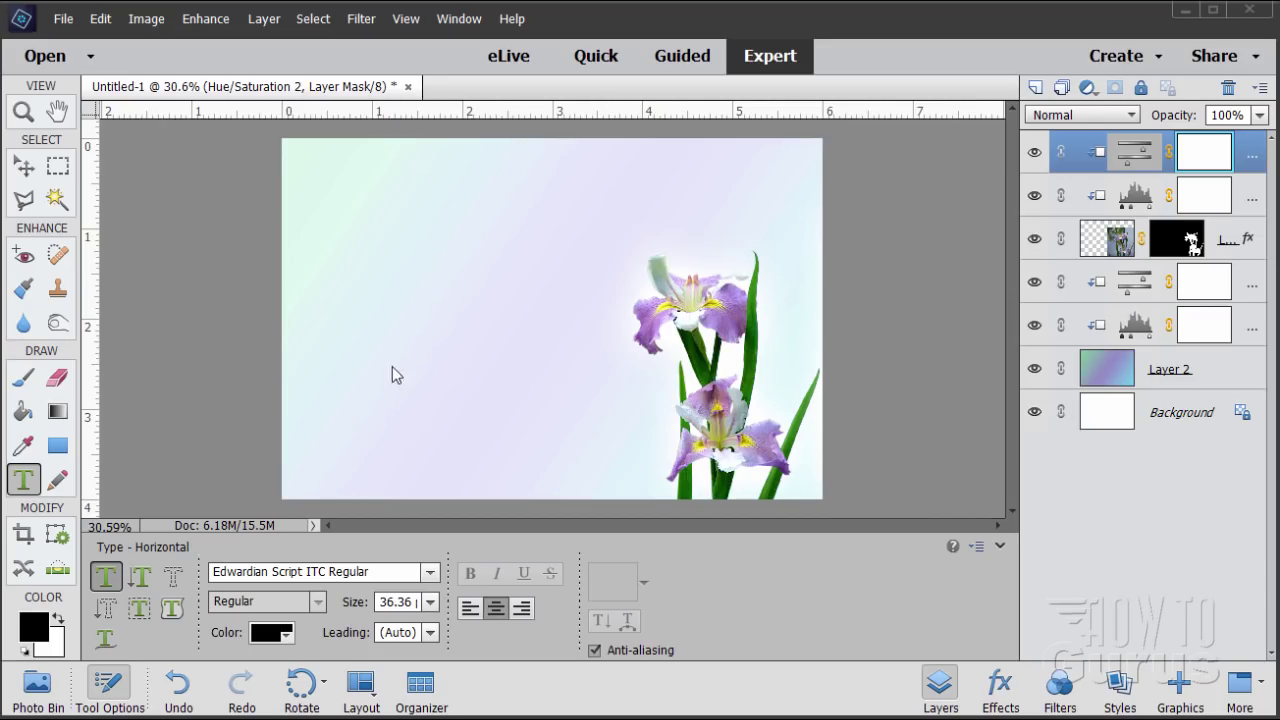
left_click(265, 636)
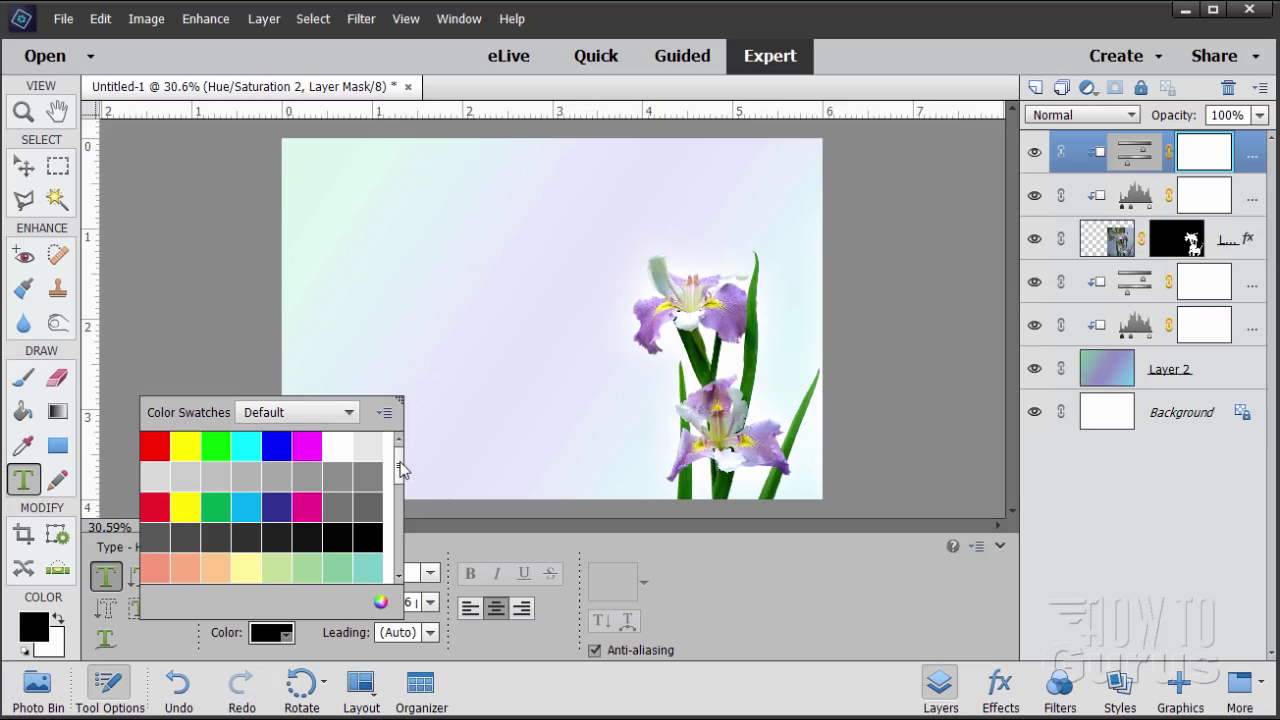
left_click_drag(400, 463, 400, 510)
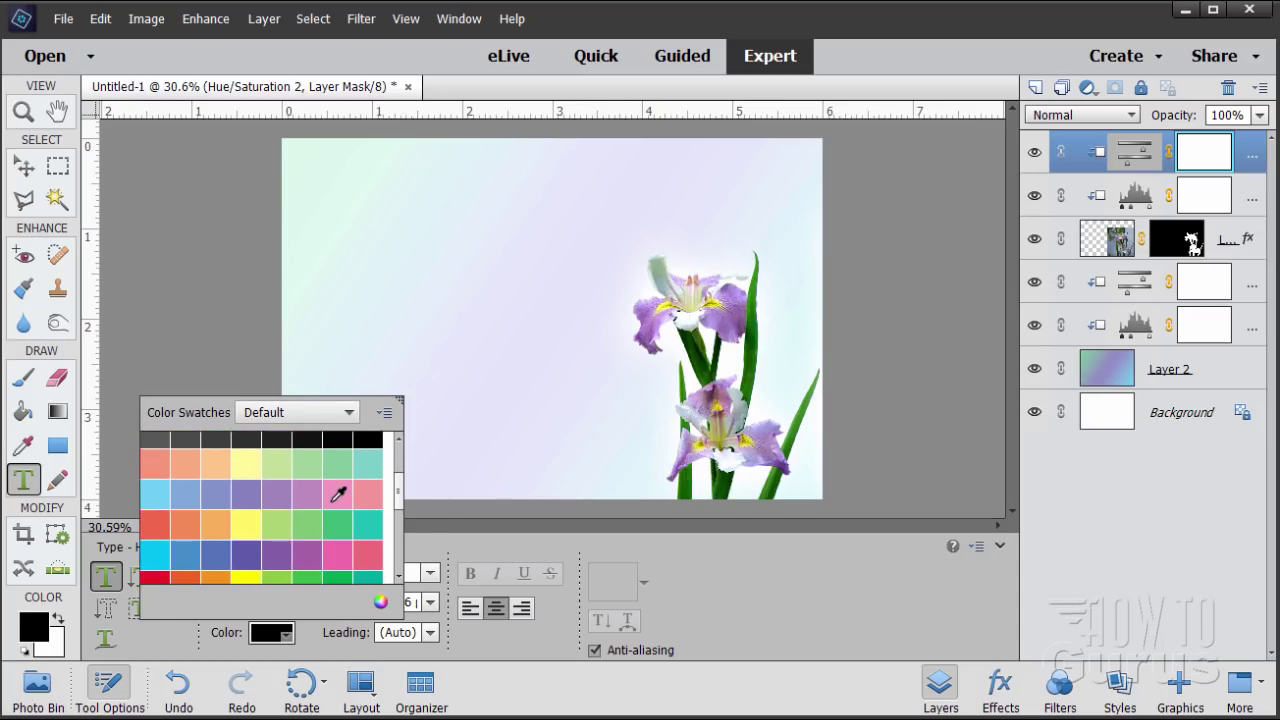
left_click(341, 553)
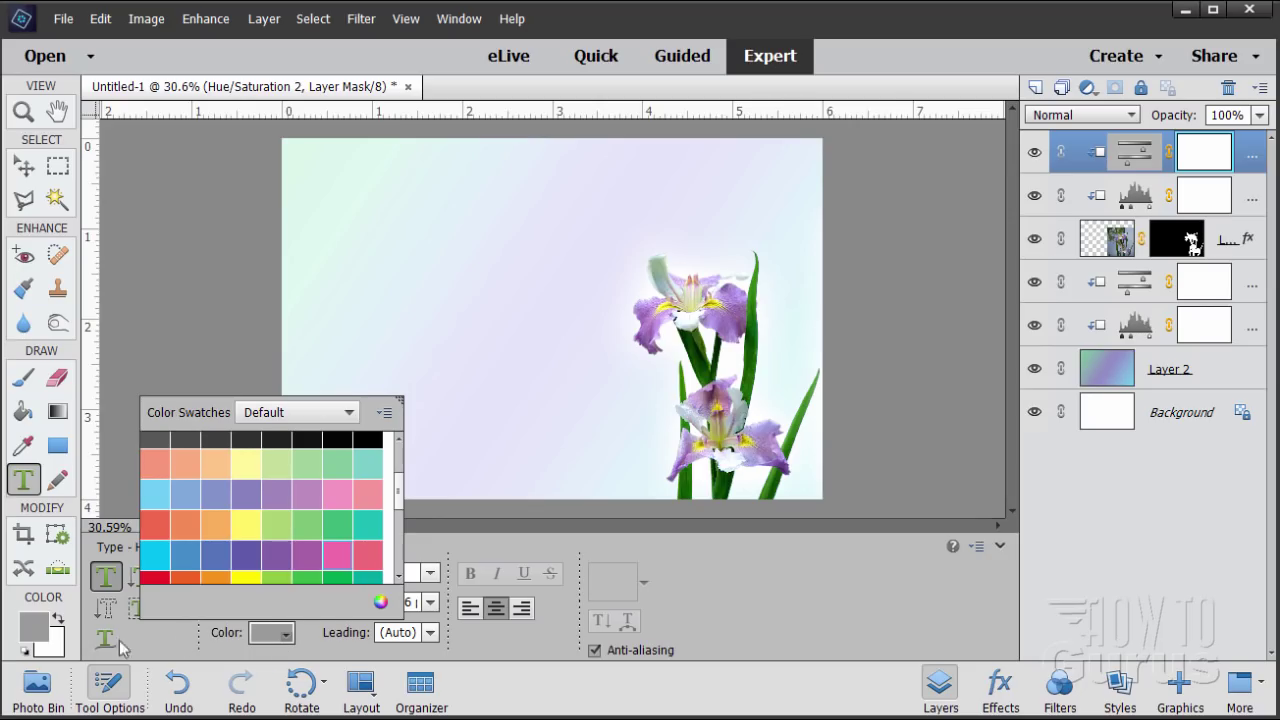
left_click(287, 633)
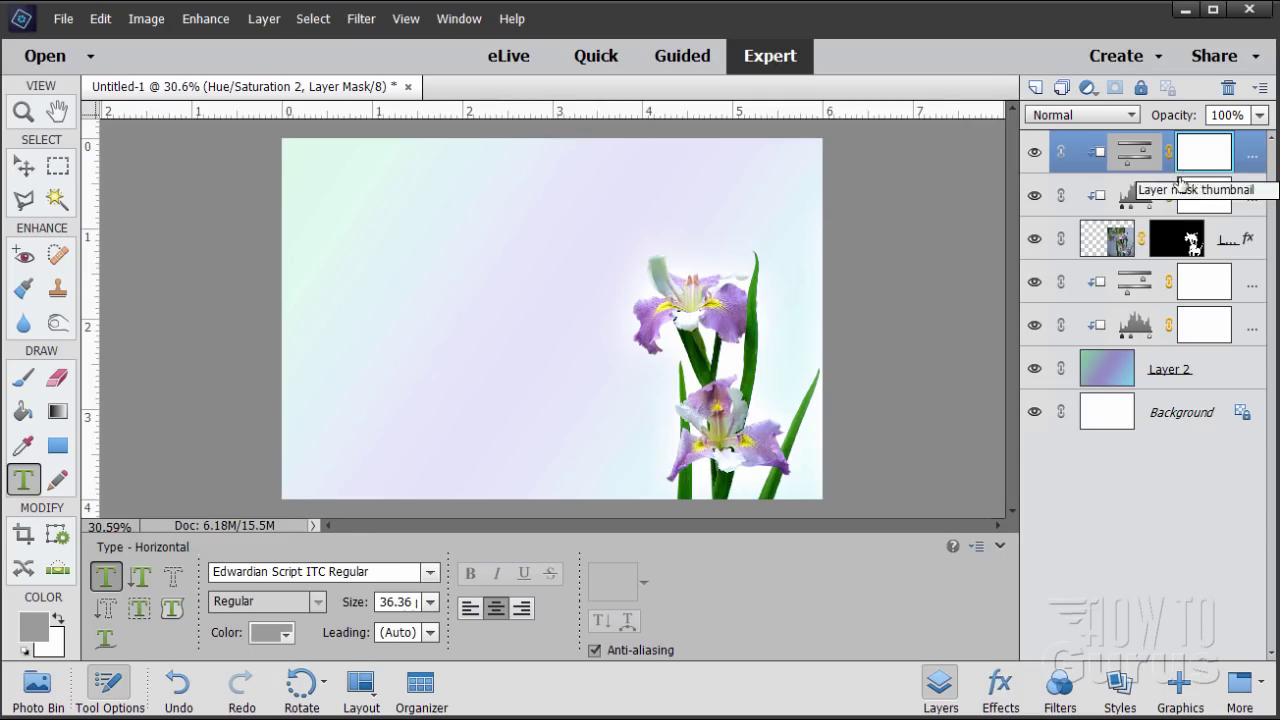
left_click(1126, 156)
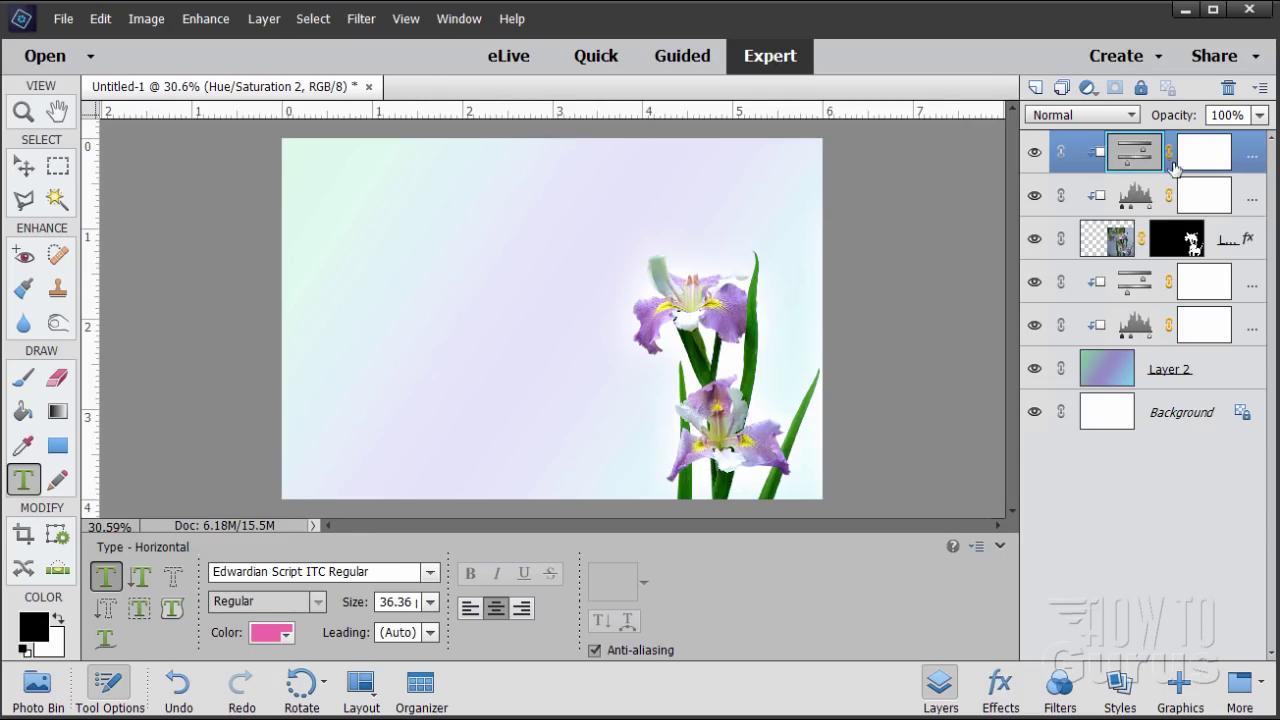
- Add a new blank layer above the top Hue/Saturation adjustment and pick the pink swatch as the text color
left_click(1035, 88)
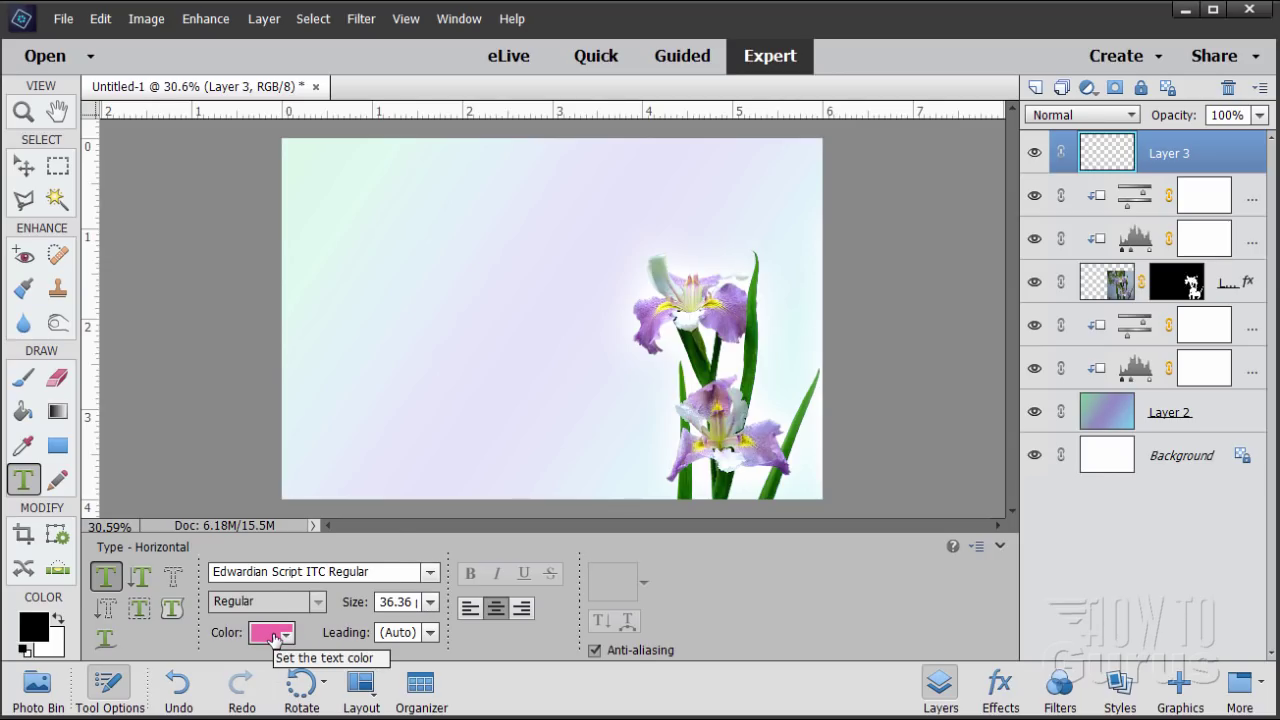
left_click(273, 637)
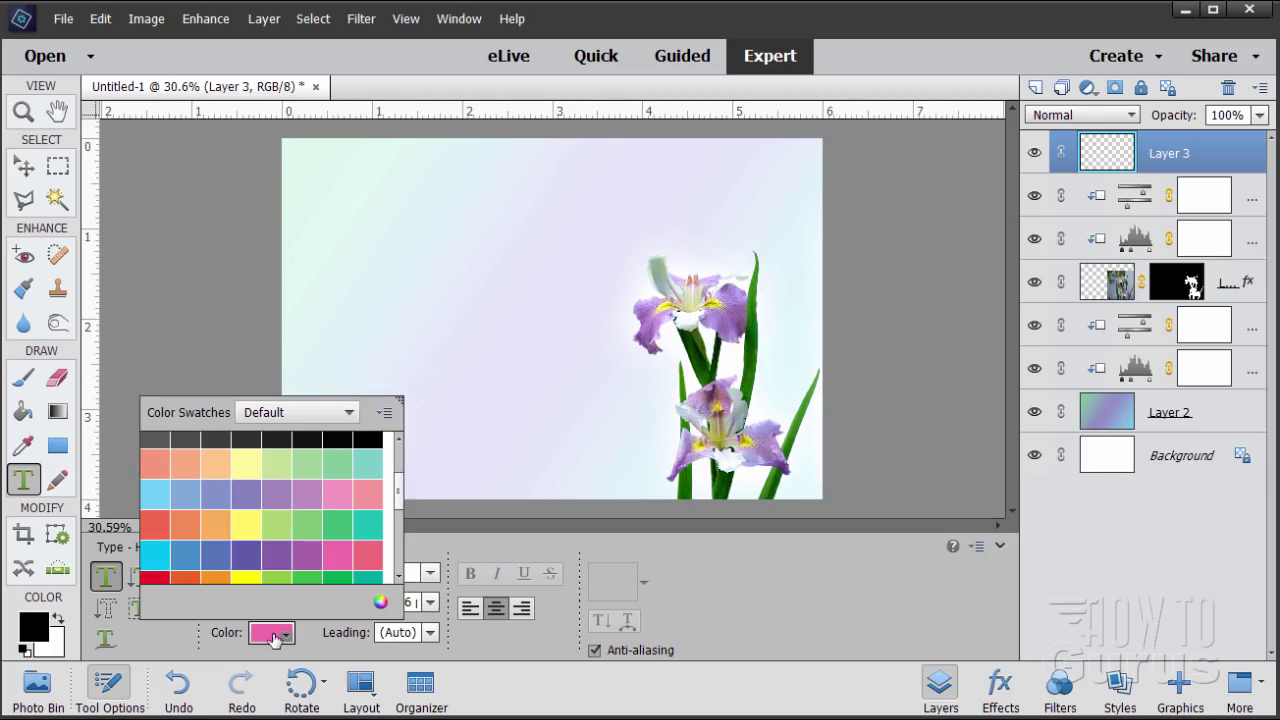
left_click(341, 553)
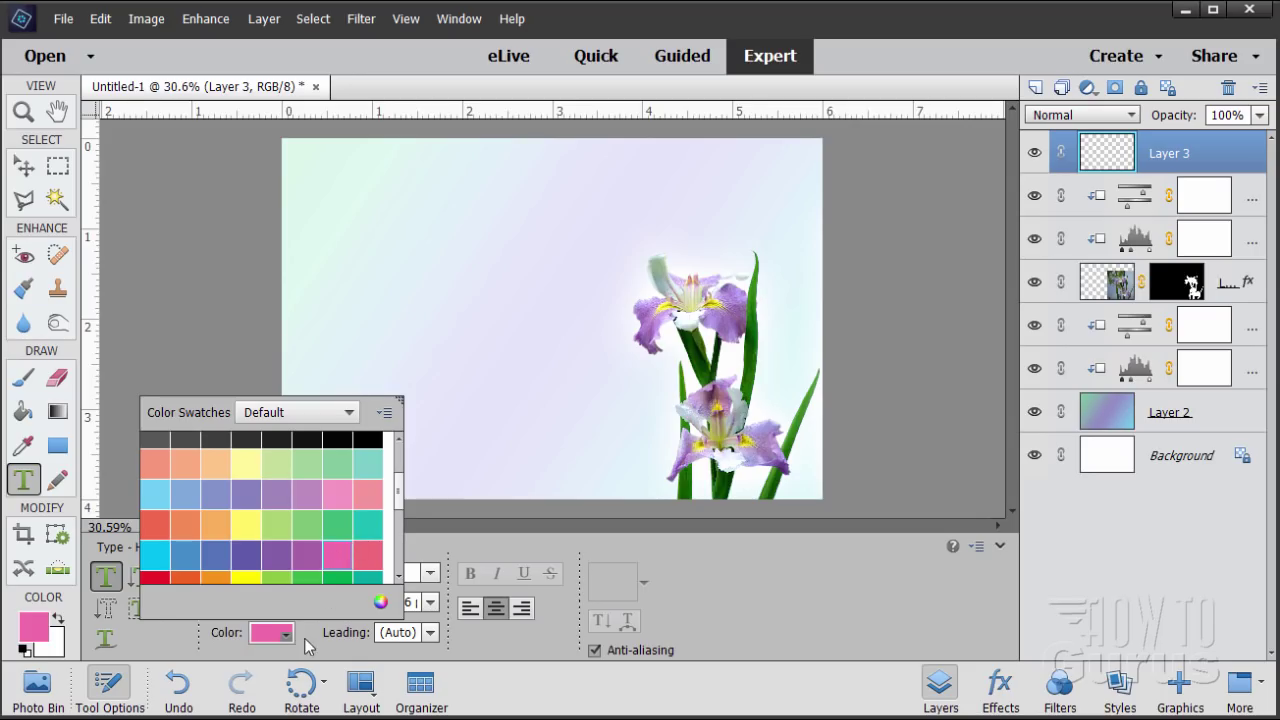
left_click(273, 634)
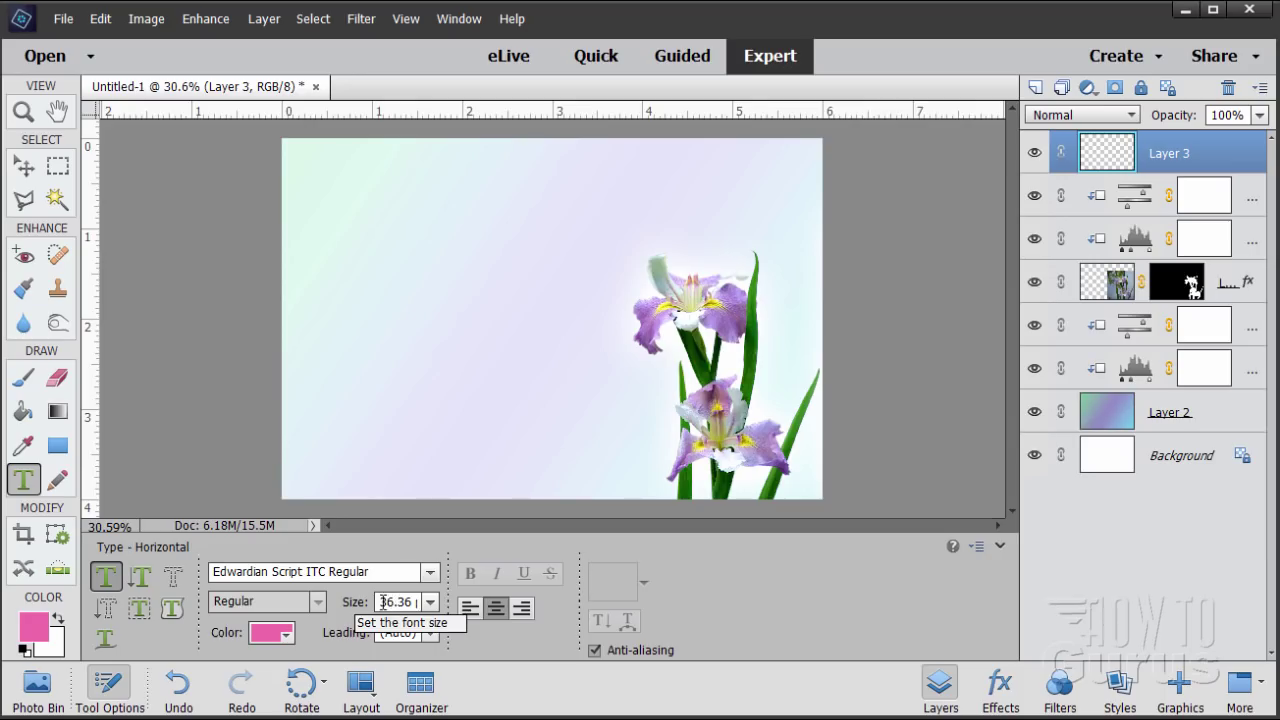
- Set the font size to 126 pt and start a text line with a capital "H" in the card's upper-left area
left_click_drag(383, 601, 450, 601)
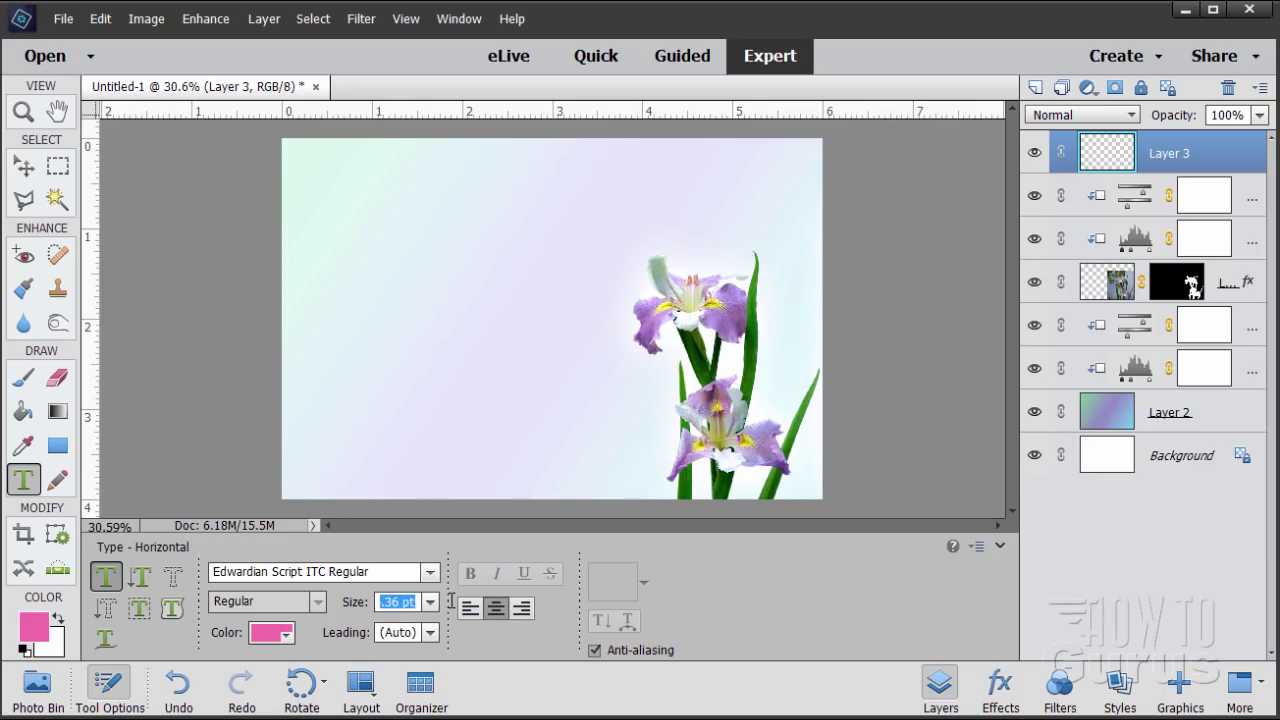
type("12")
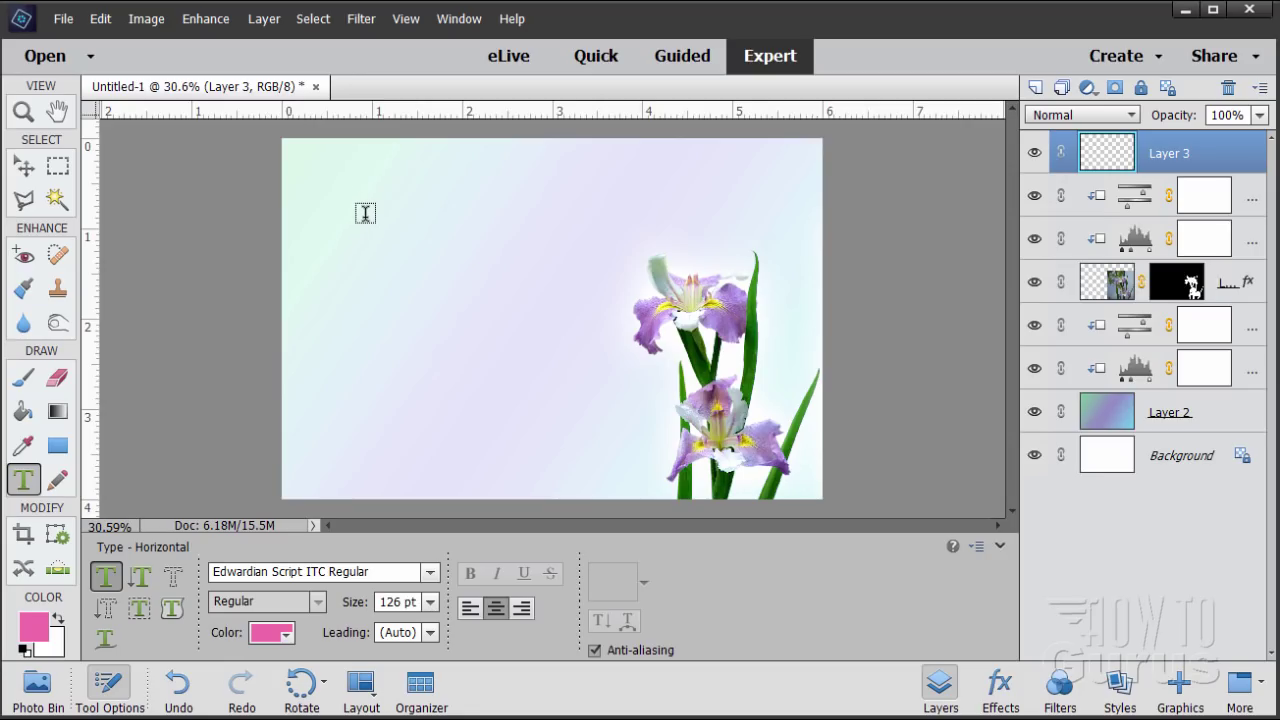
left_click(365, 213)
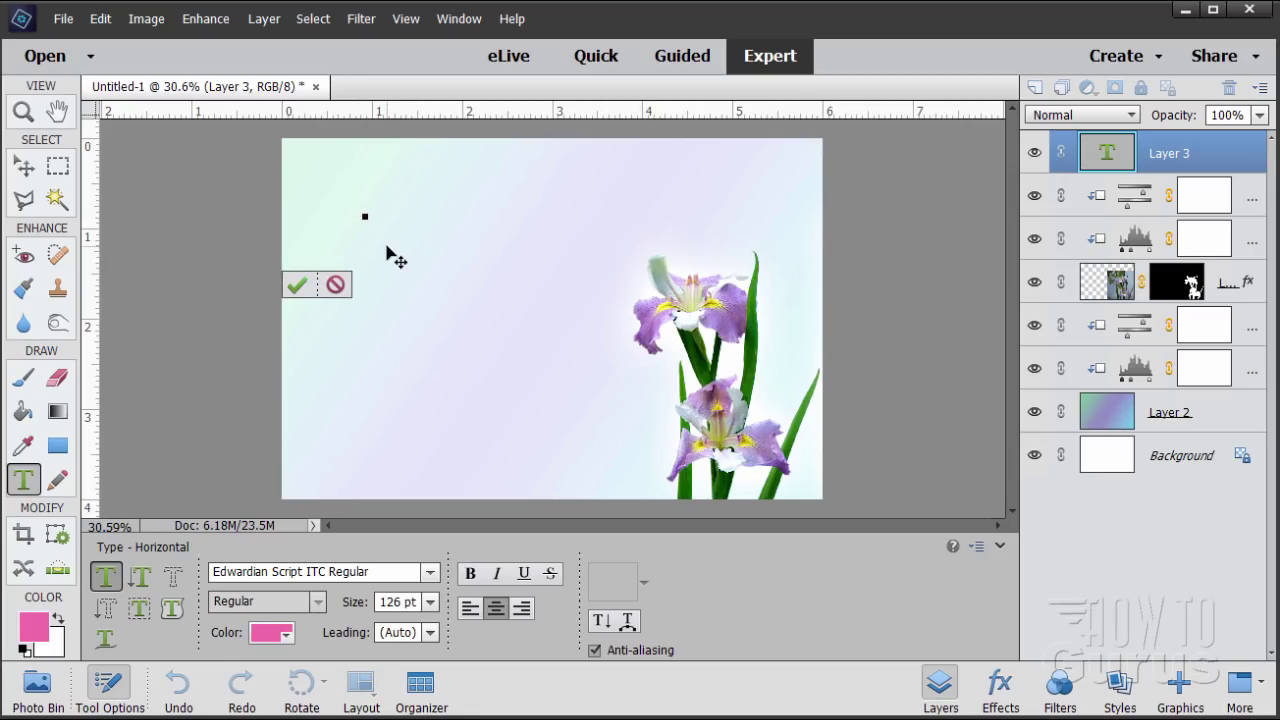
type("H")
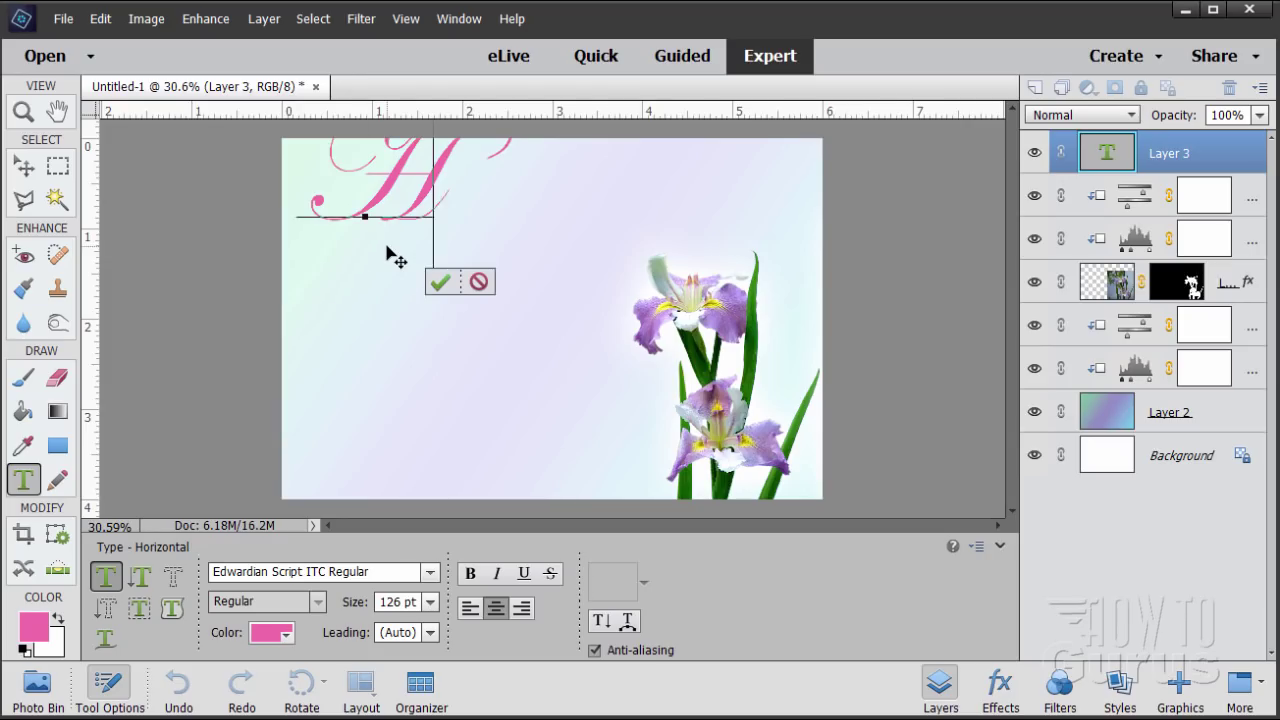
- Commit the large letter H and move it down so it sits fully inside the card's upper-left corner
left_click(440, 282)
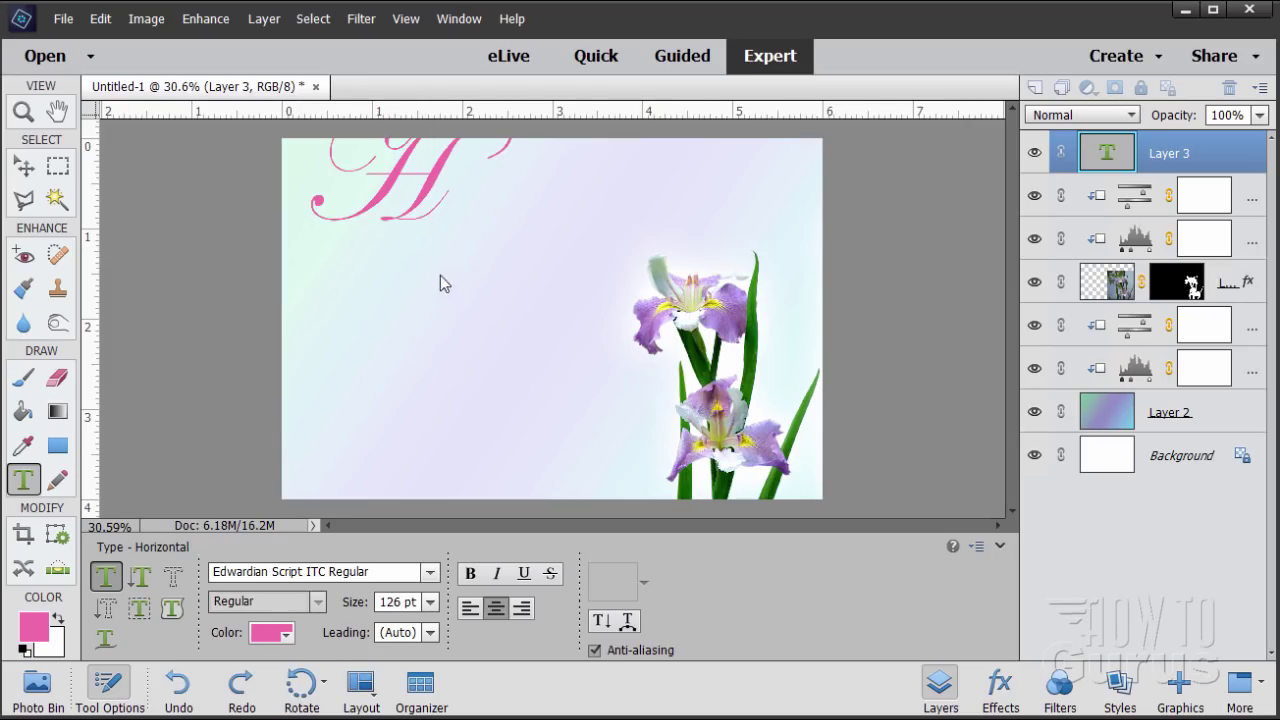
key("v")
left_click_drag(426, 190, 440, 250)
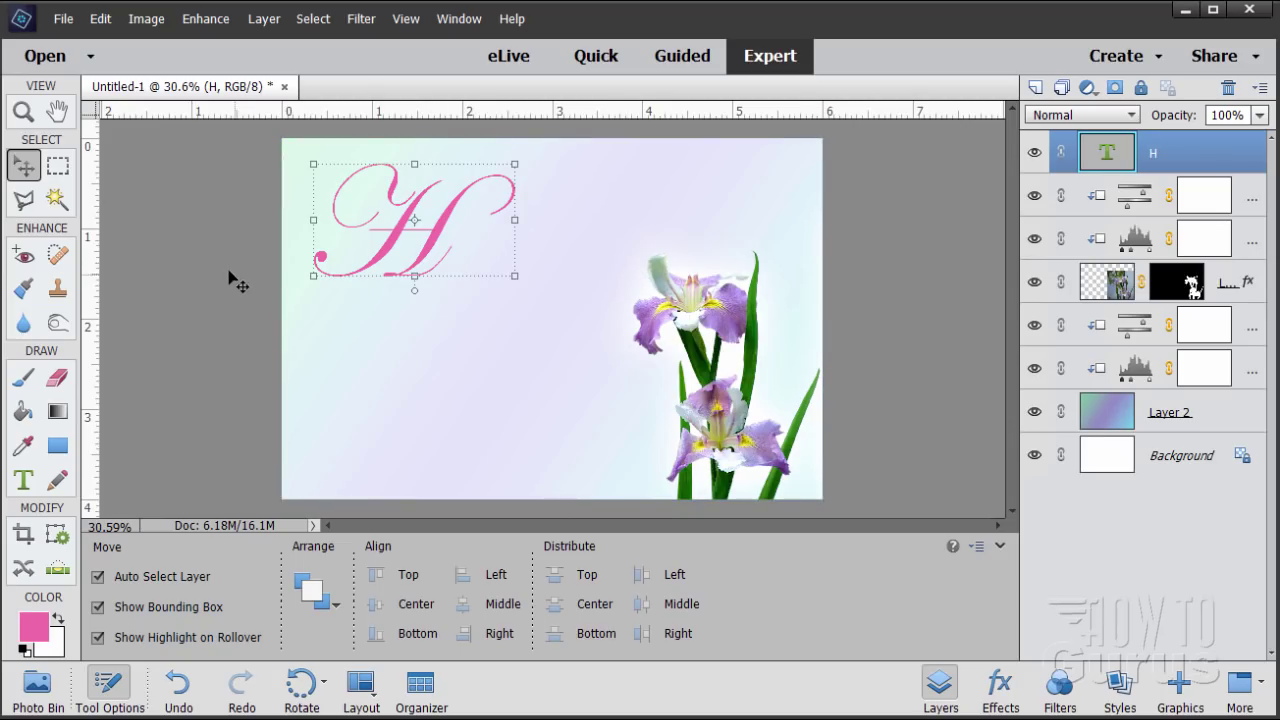
left_click(24, 481)
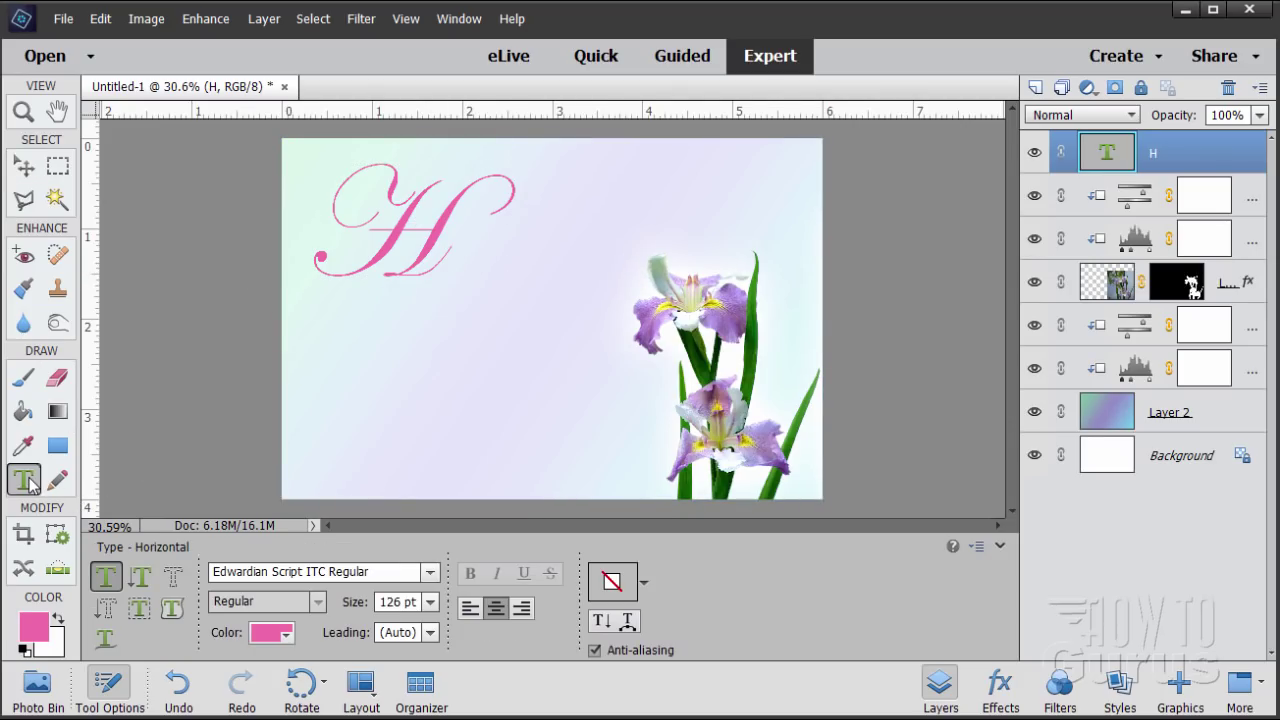
left_click(24, 166)
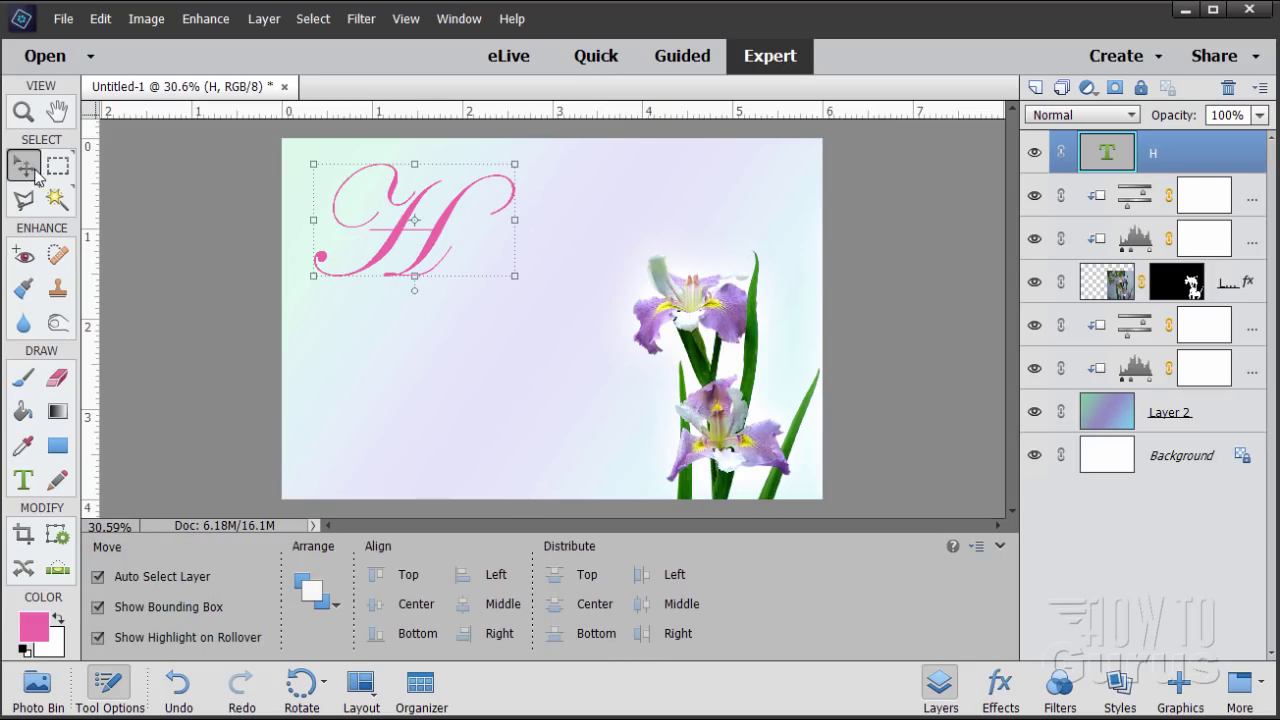
left_click(26, 481)
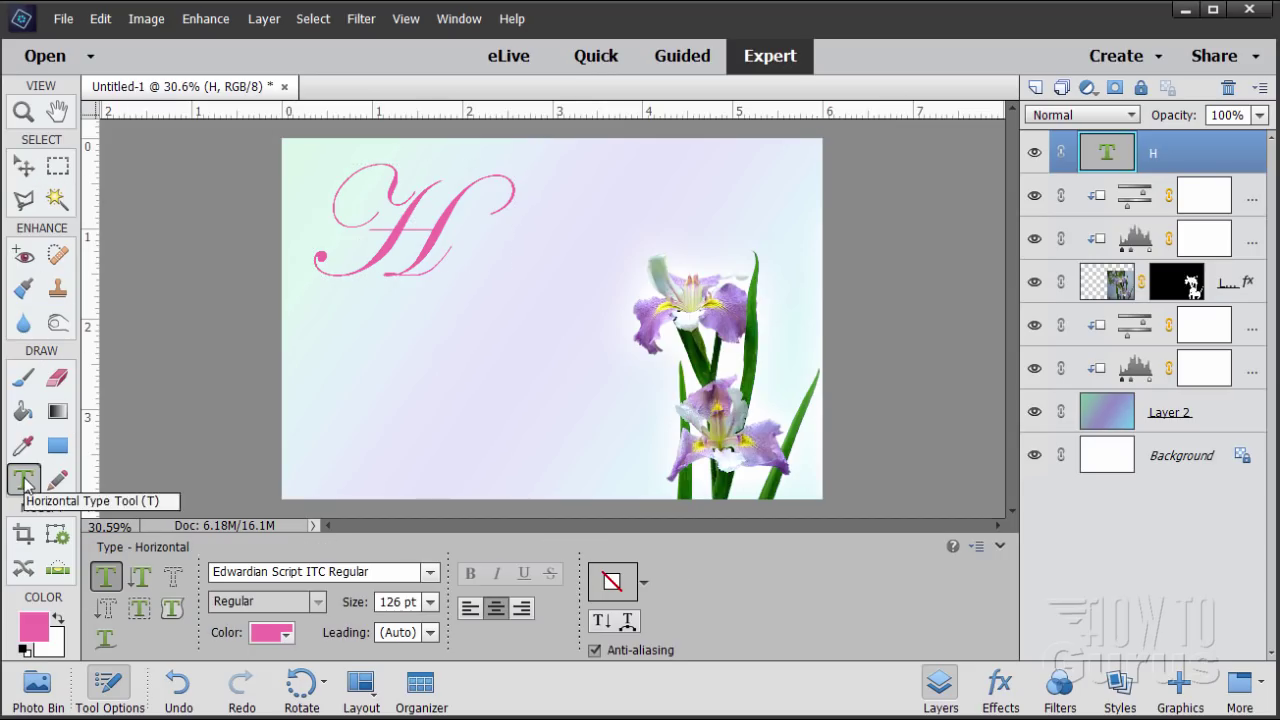
left_click(470, 262)
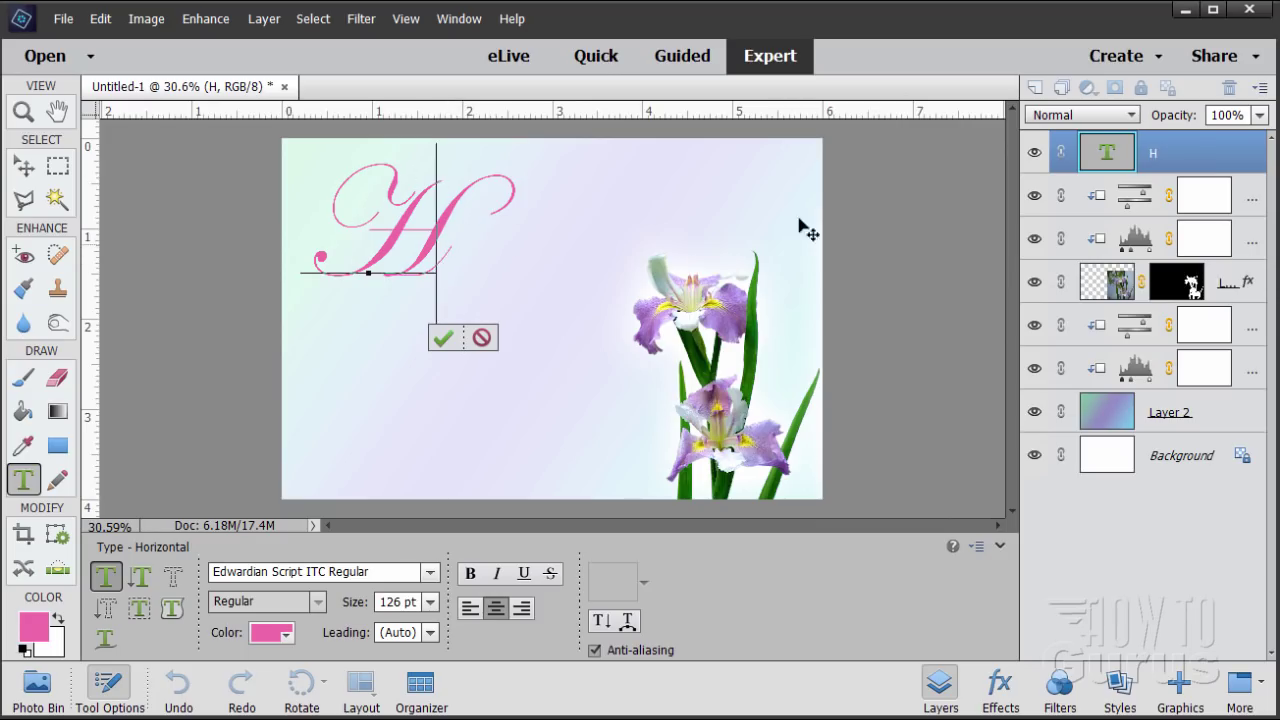
left_click(486, 347)
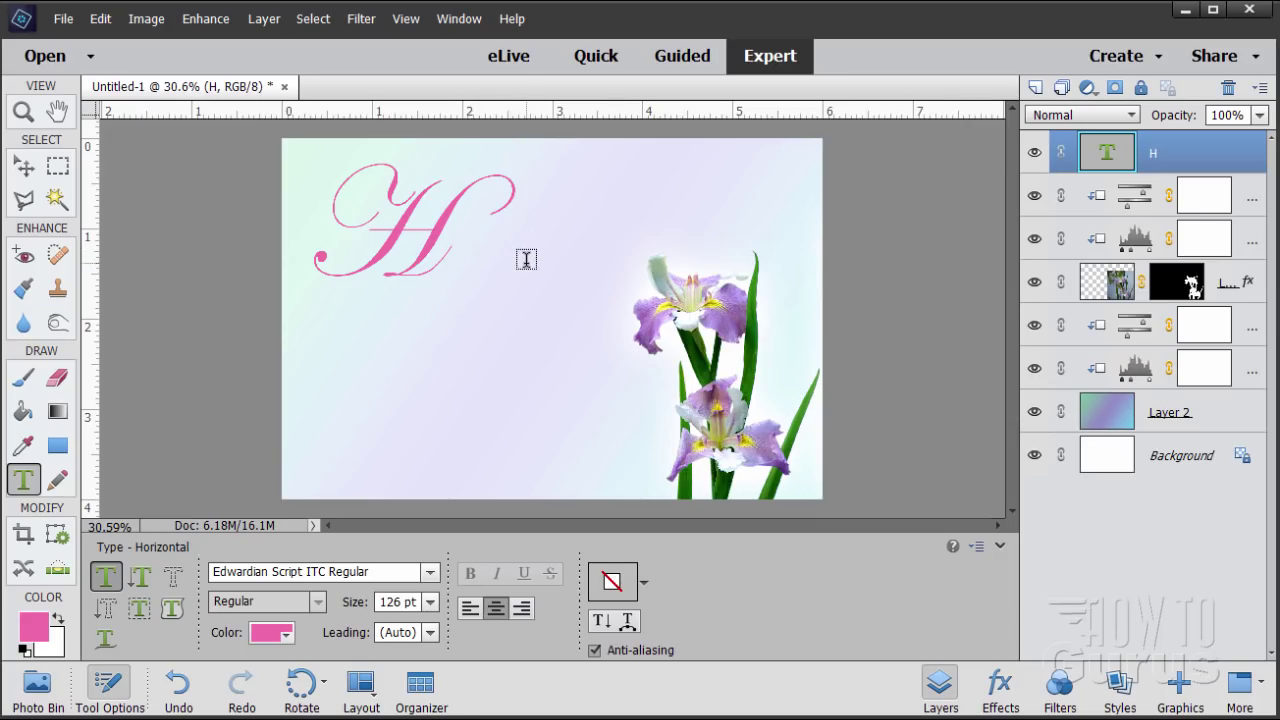
- Add "appy" as separate horizontal text at 42 pt and move it against the lower right of the H
left_click(526, 259)
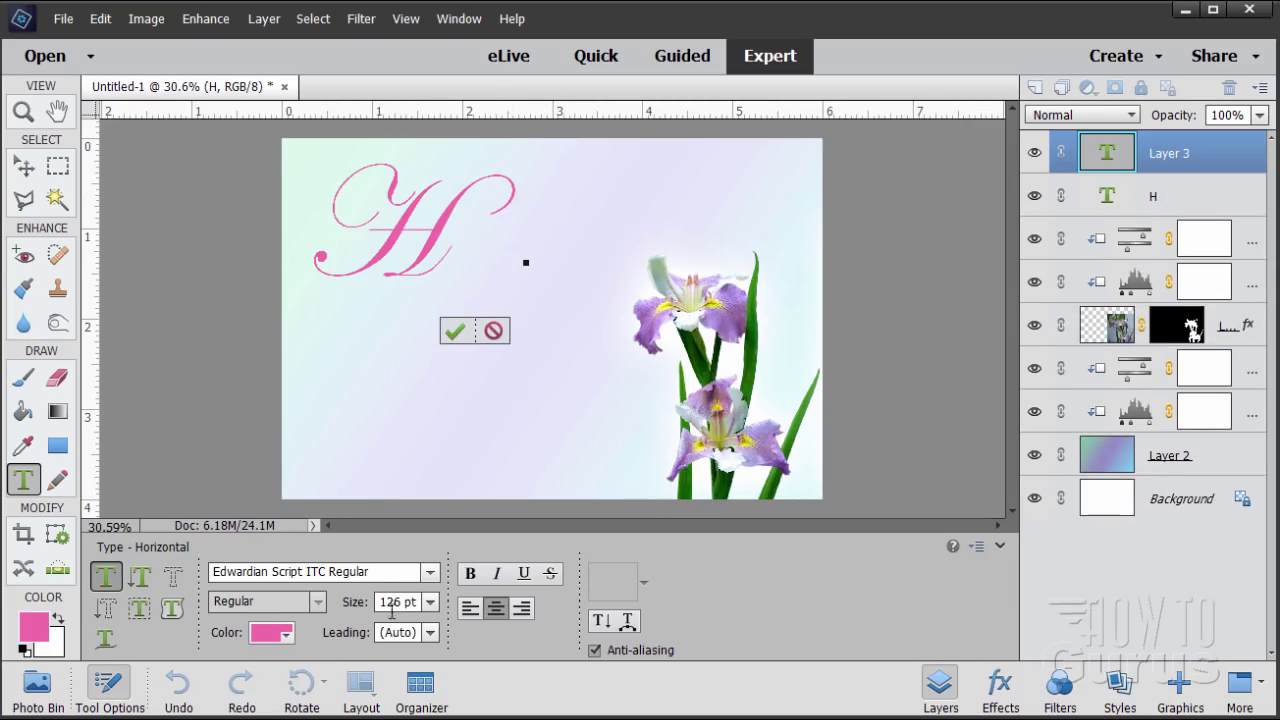
left_click_drag(382, 602, 432, 606)
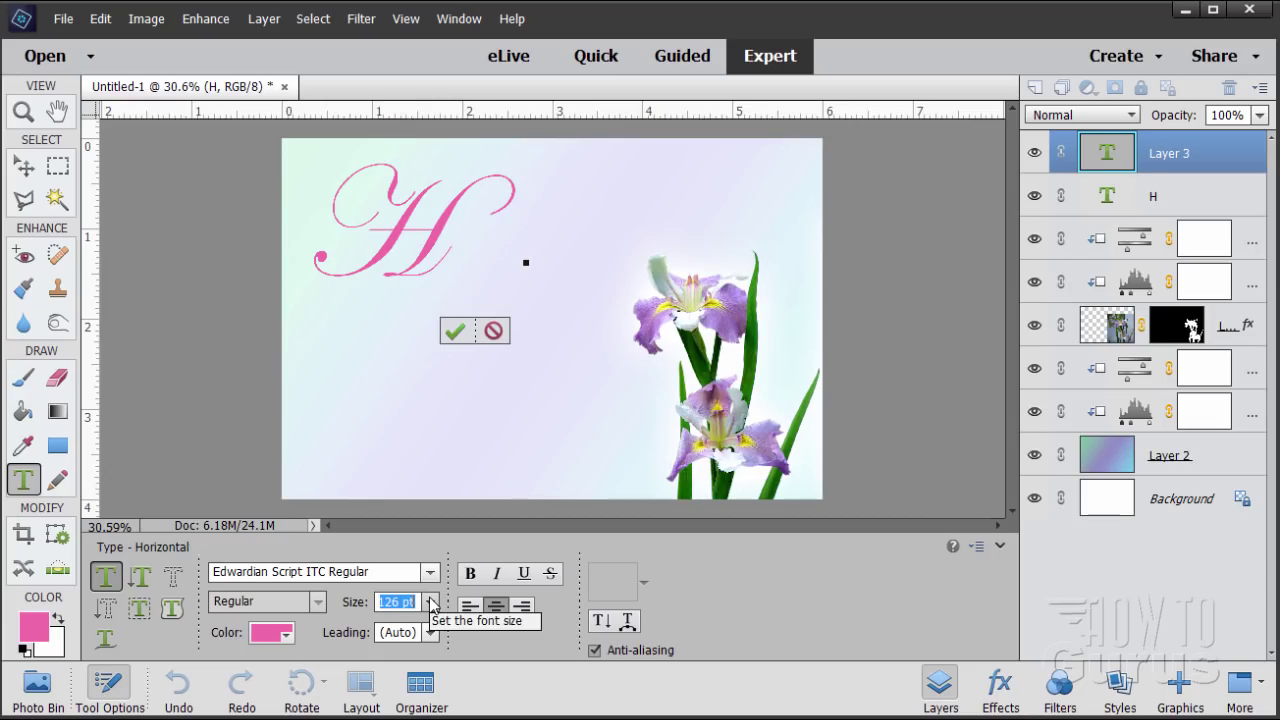
type("42")
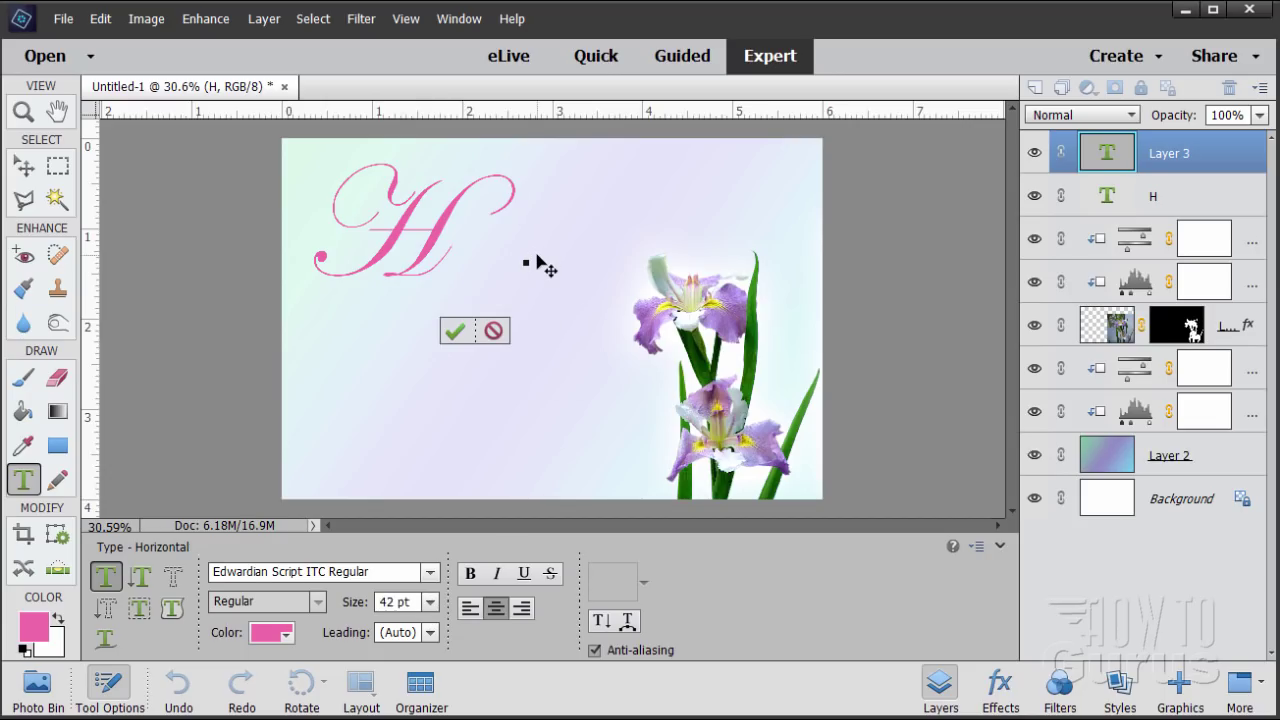
type("a")
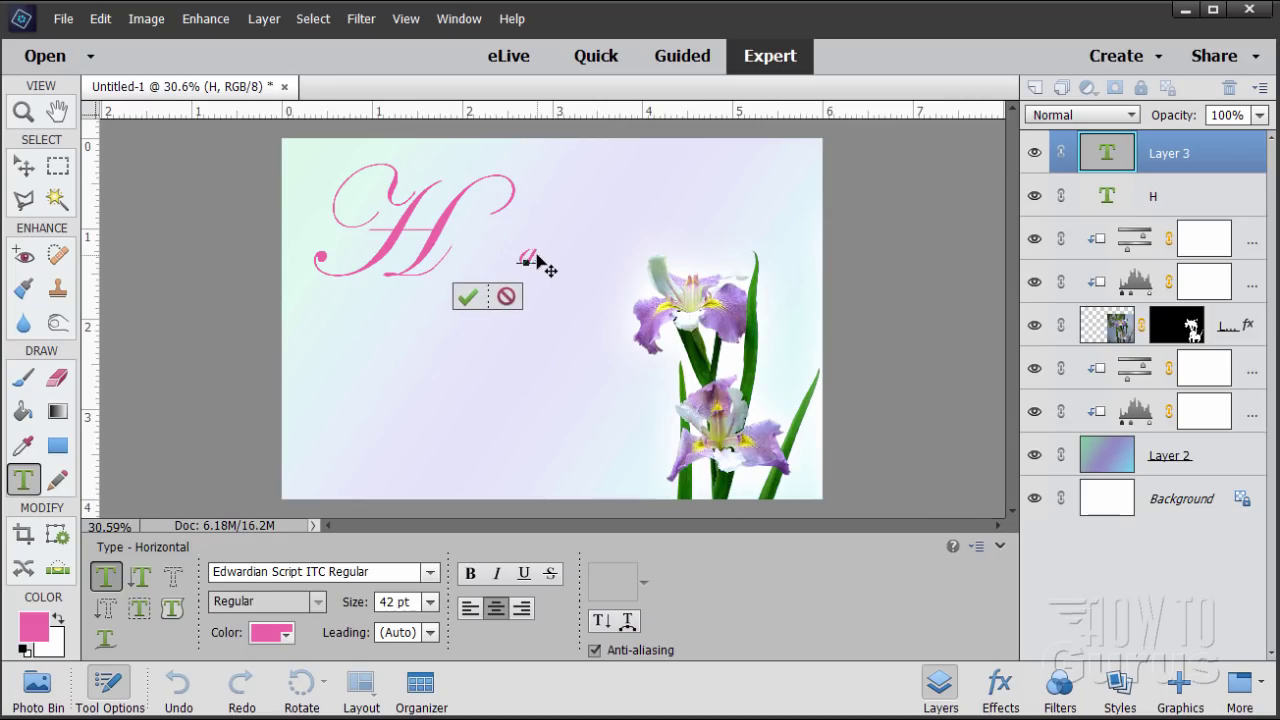
type("ppy")
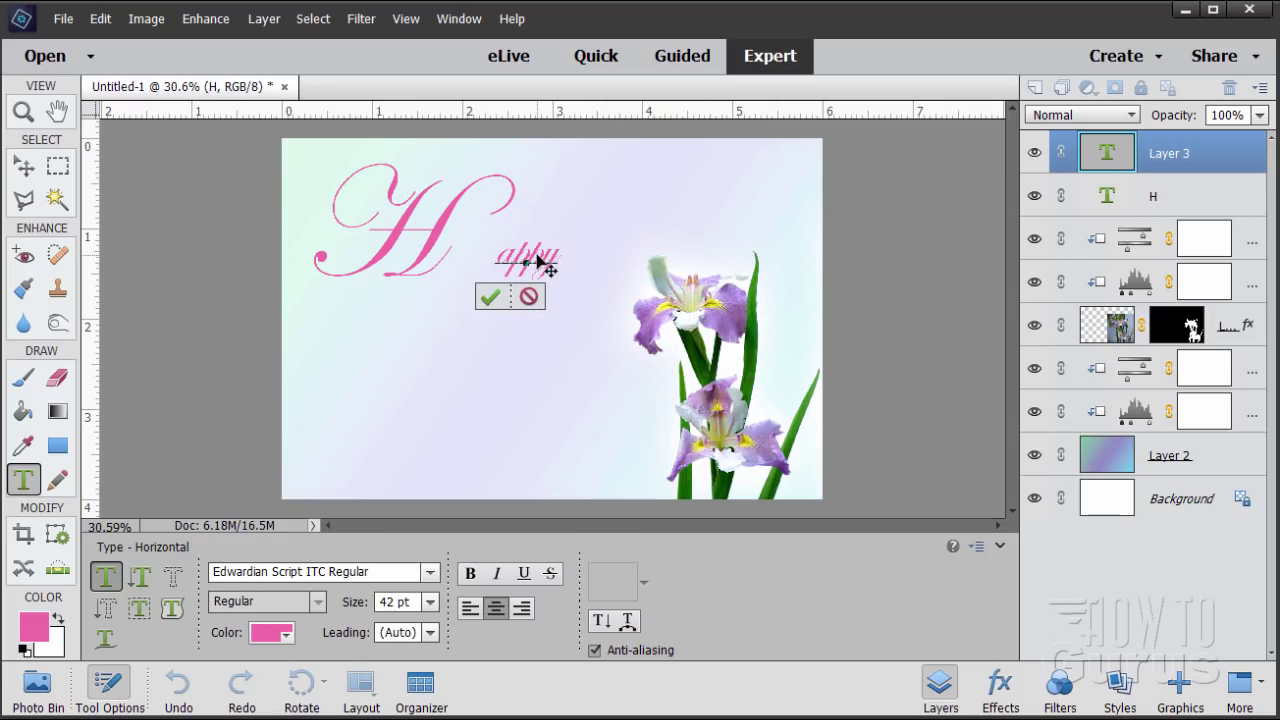
left_click(480, 296)
key("v")
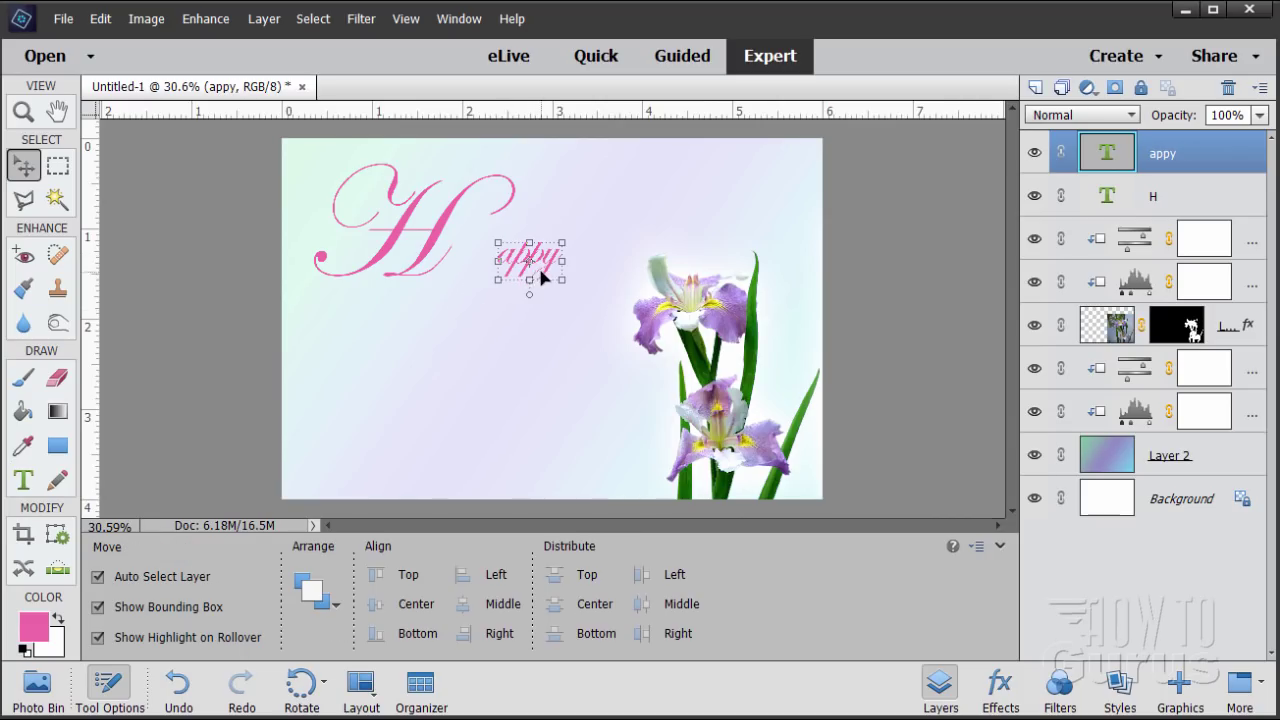
left_click_drag(538, 265, 503, 260)
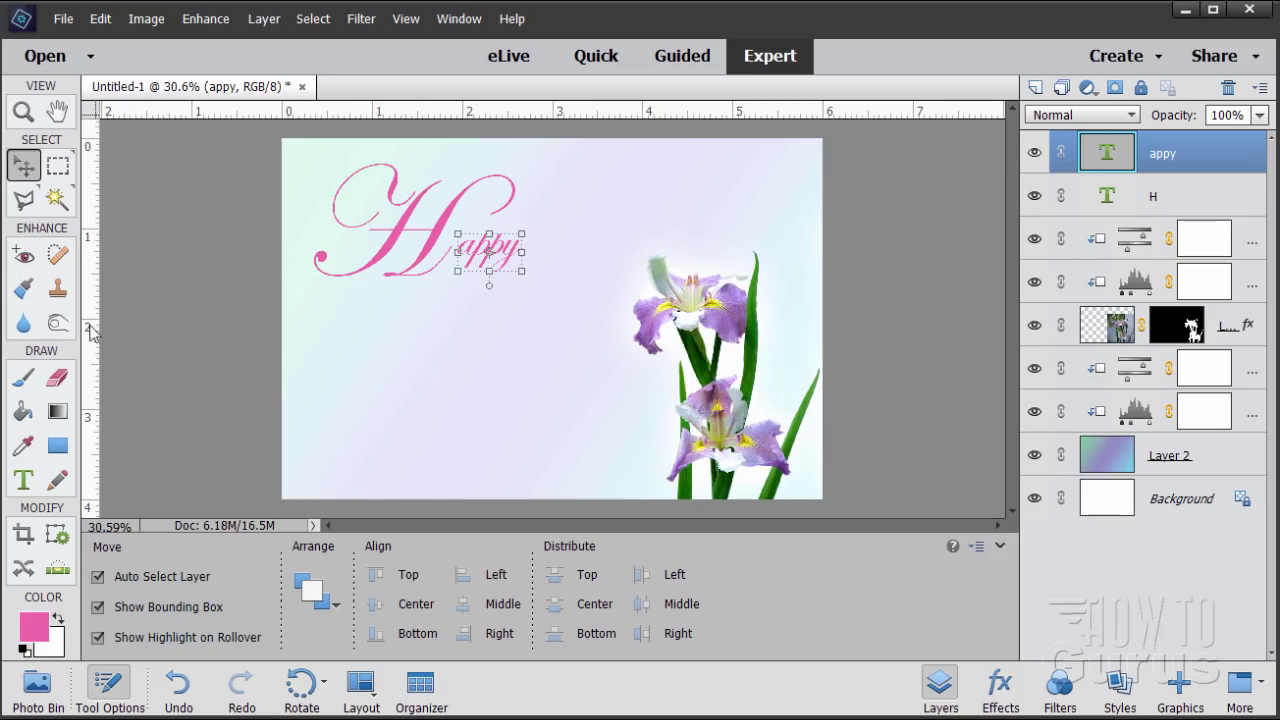
- Add a capital "M" as separate text at 126 pt and move it directly below the H
left_click(24, 481)
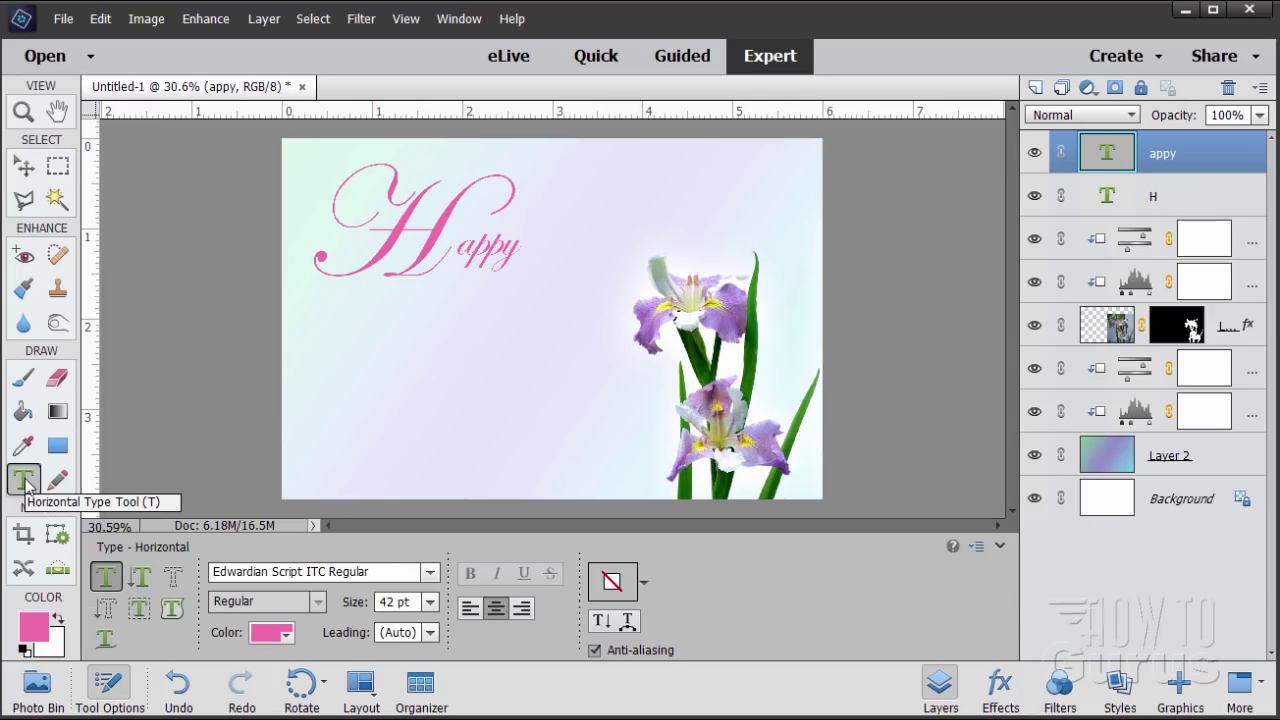
left_click(399, 335)
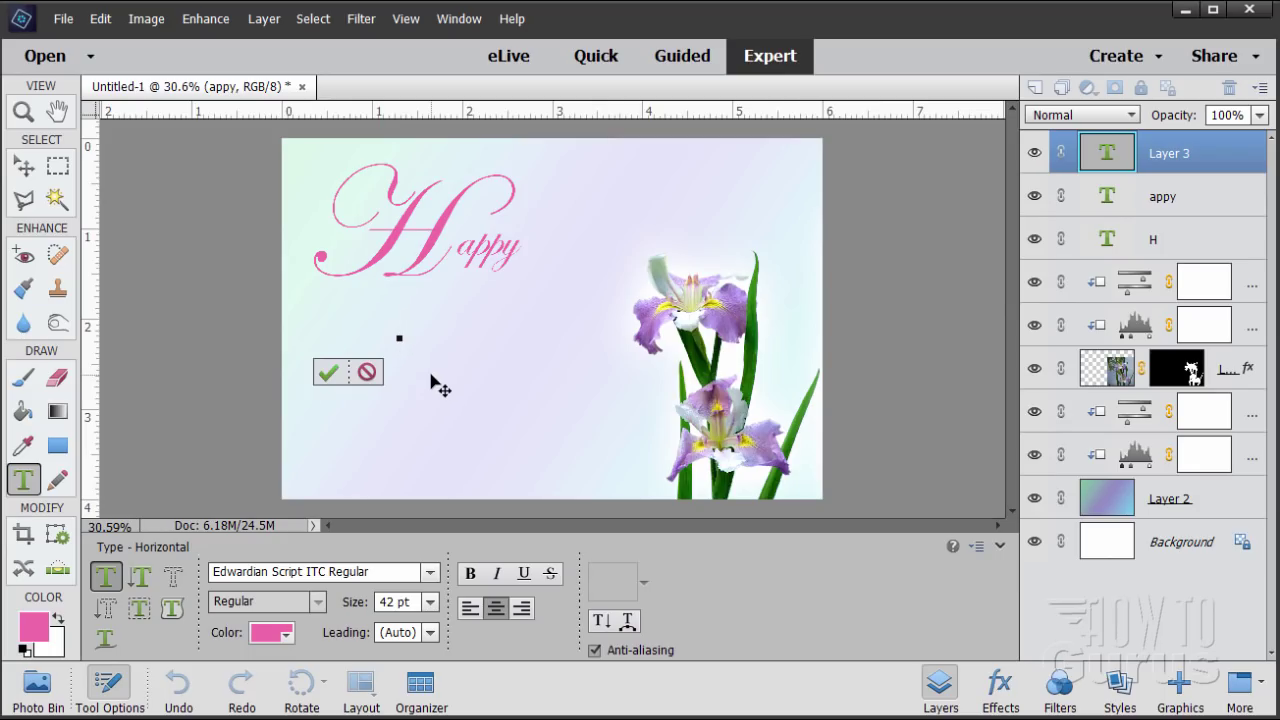
type("M")
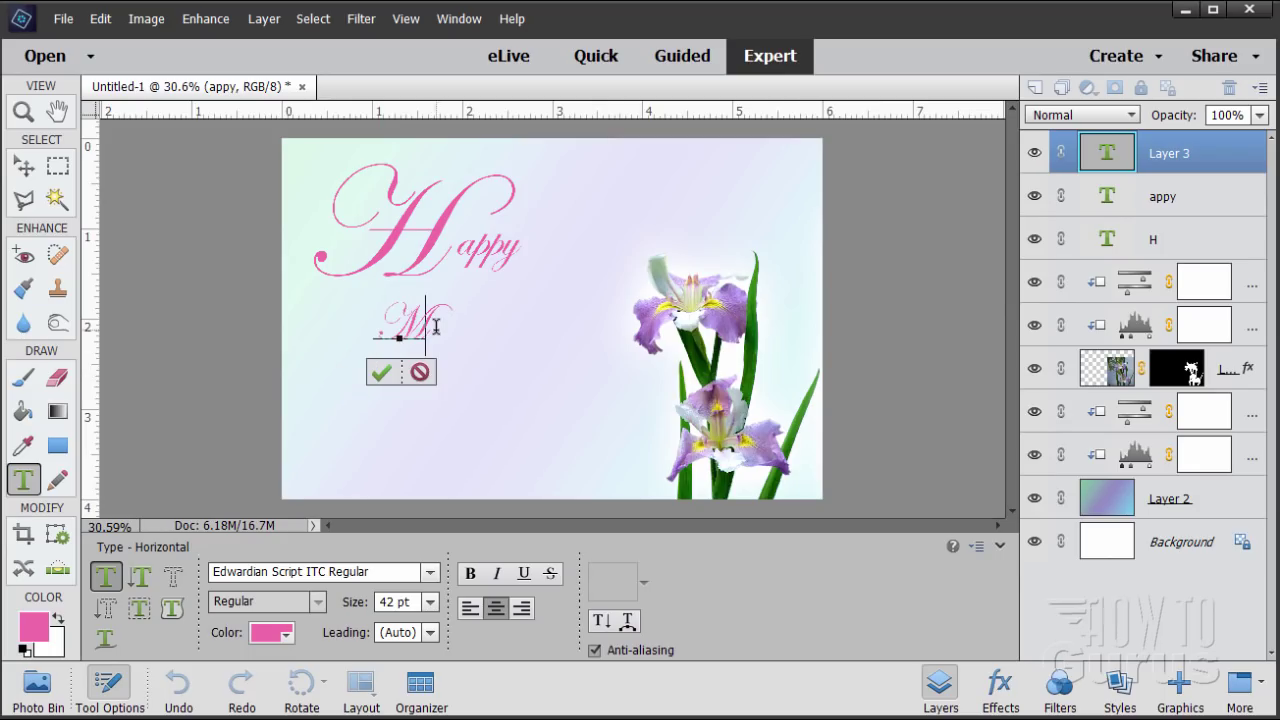
left_click_drag(437, 330, 357, 325)
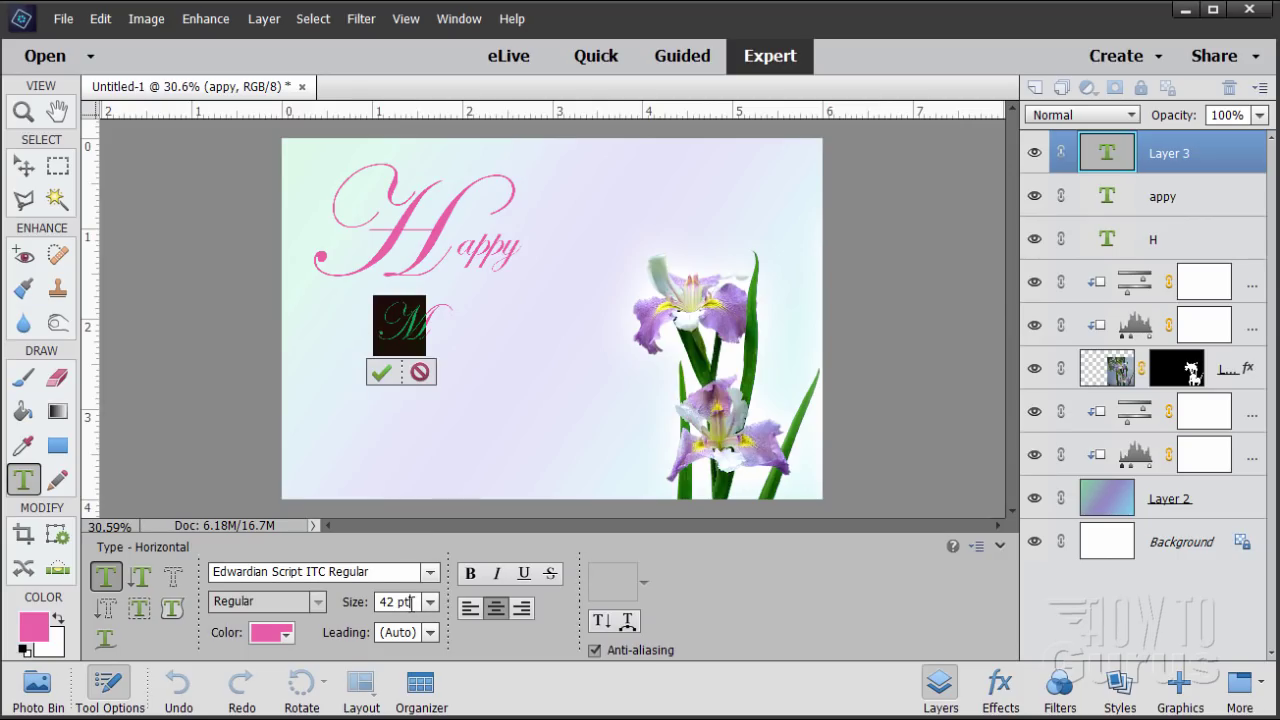
left_click(395, 601)
type("126")
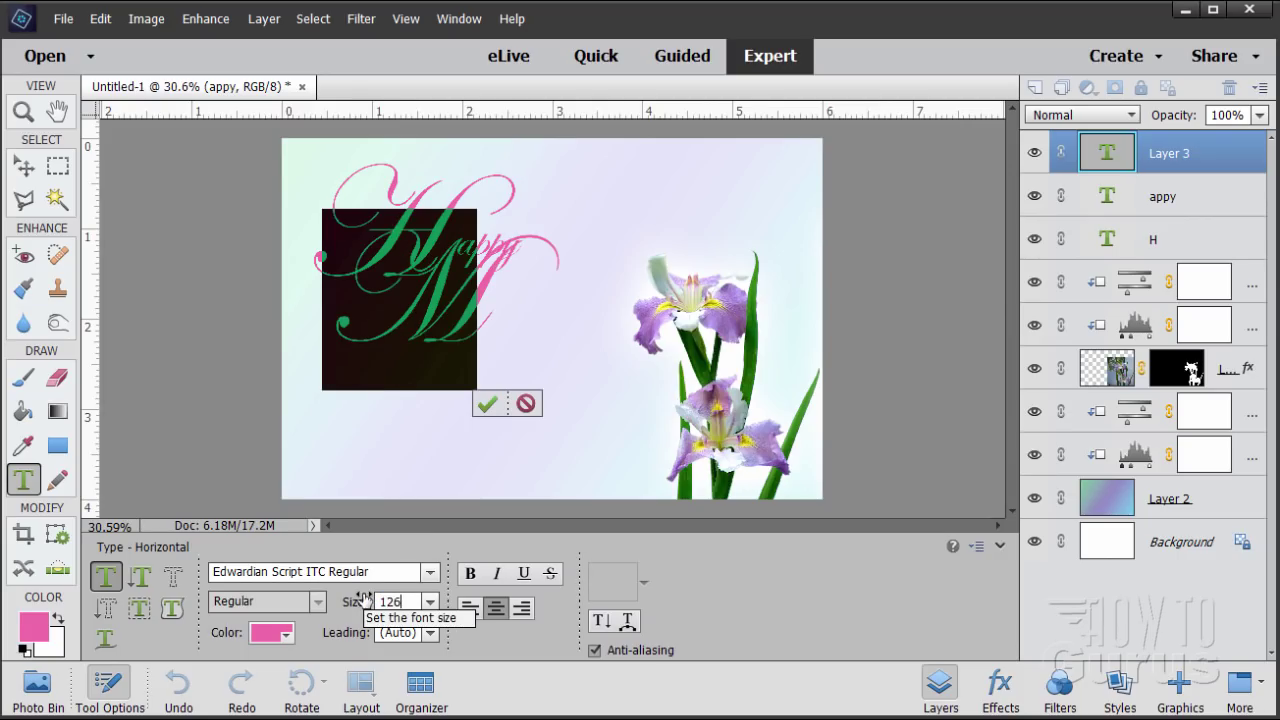
left_click(487, 403)
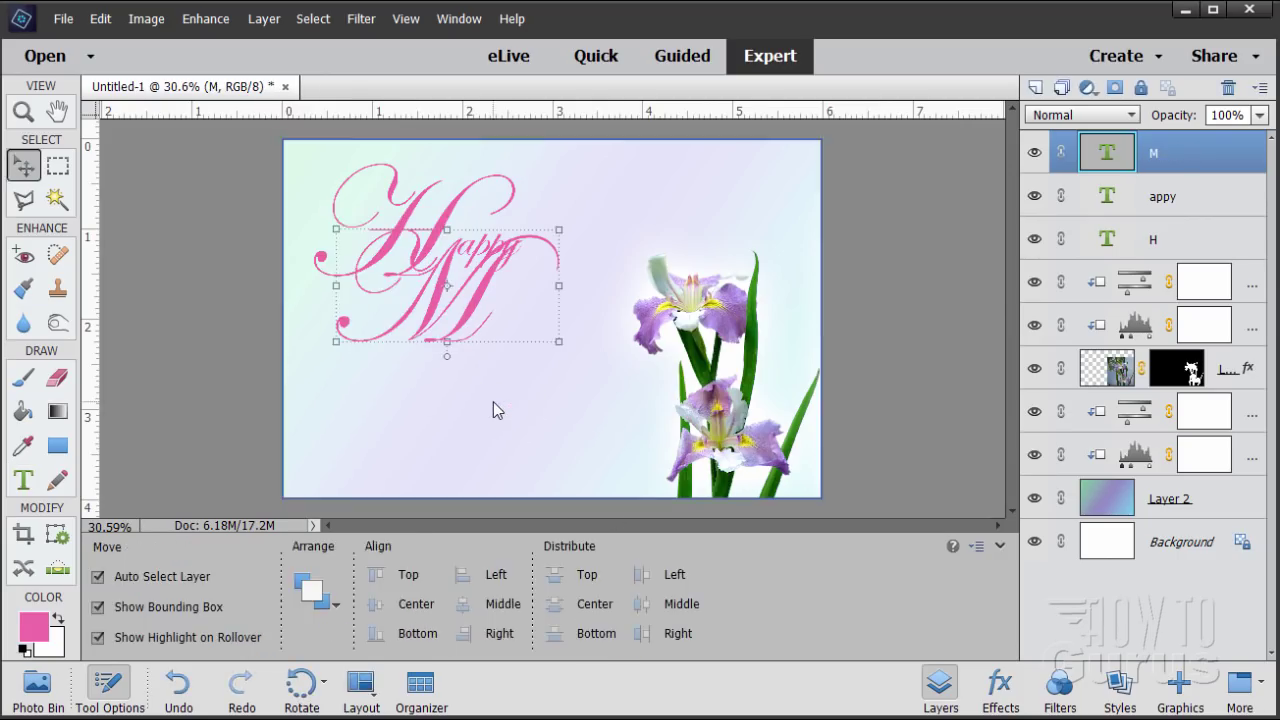
left_click_drag(431, 318, 405, 362)
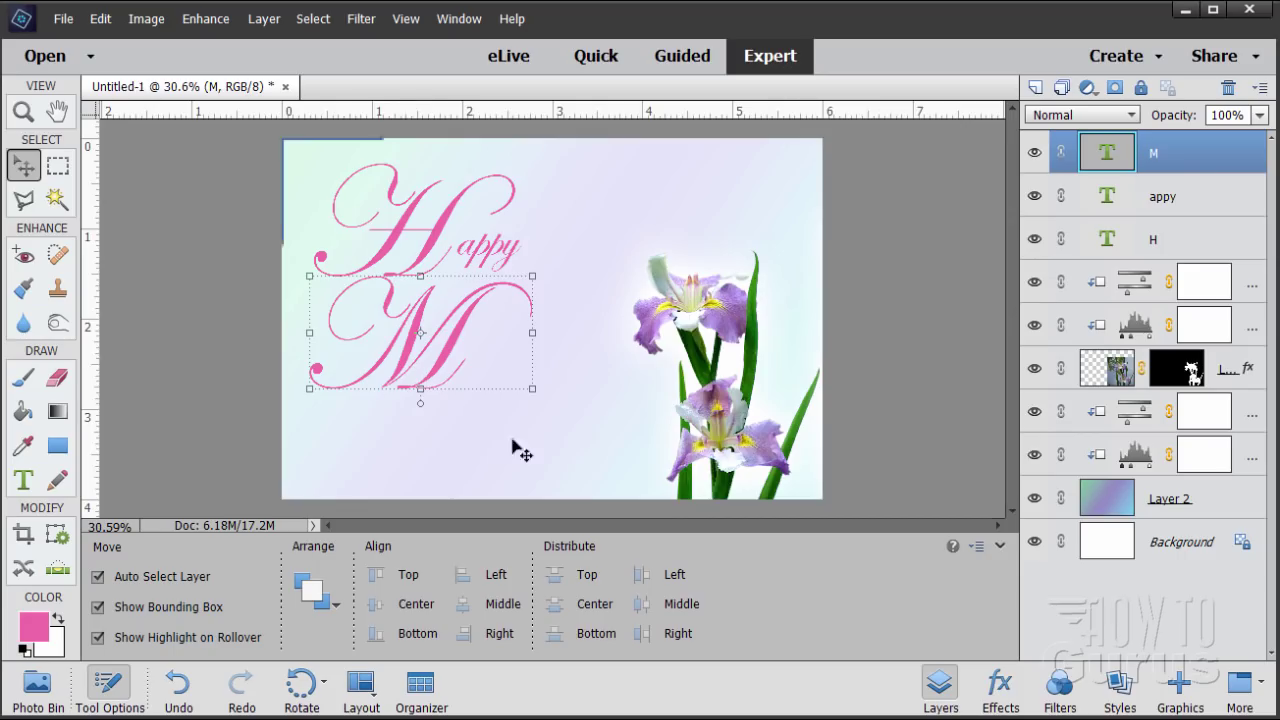
- Add "other's" as separate text at 42 pt and move it beside the lower right of the M
left_click(24, 482)
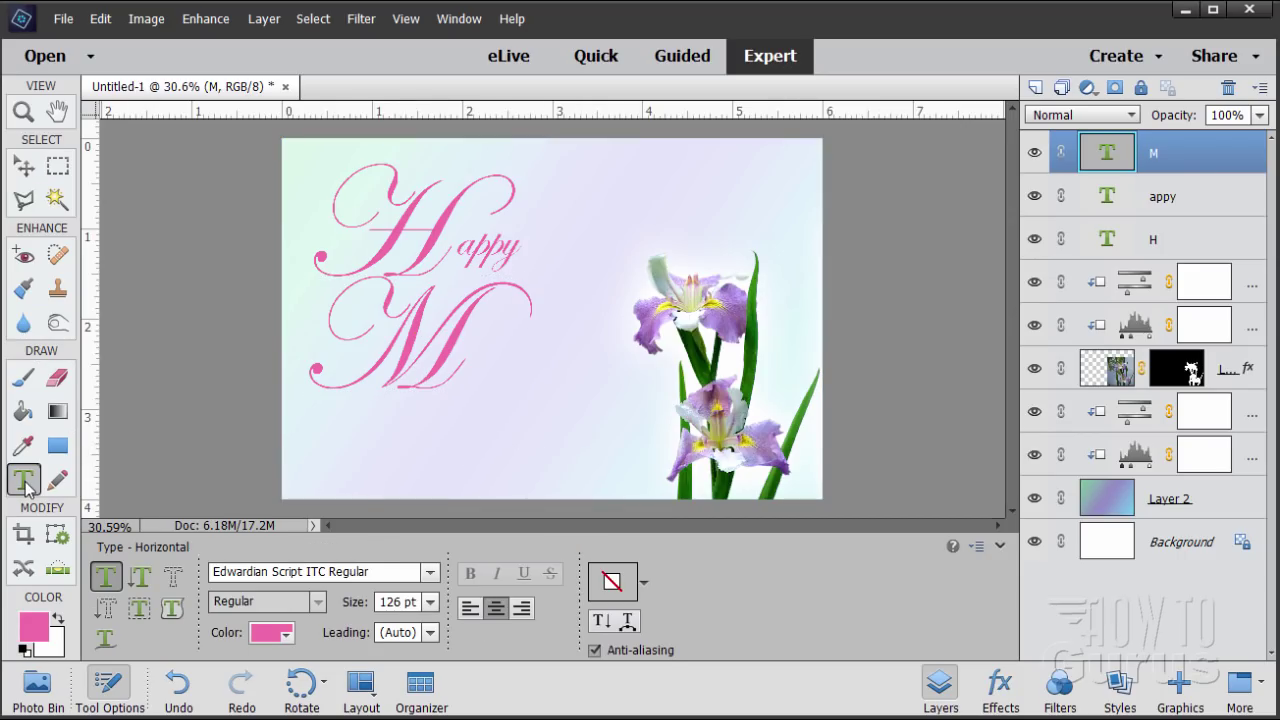
left_click(491, 425)
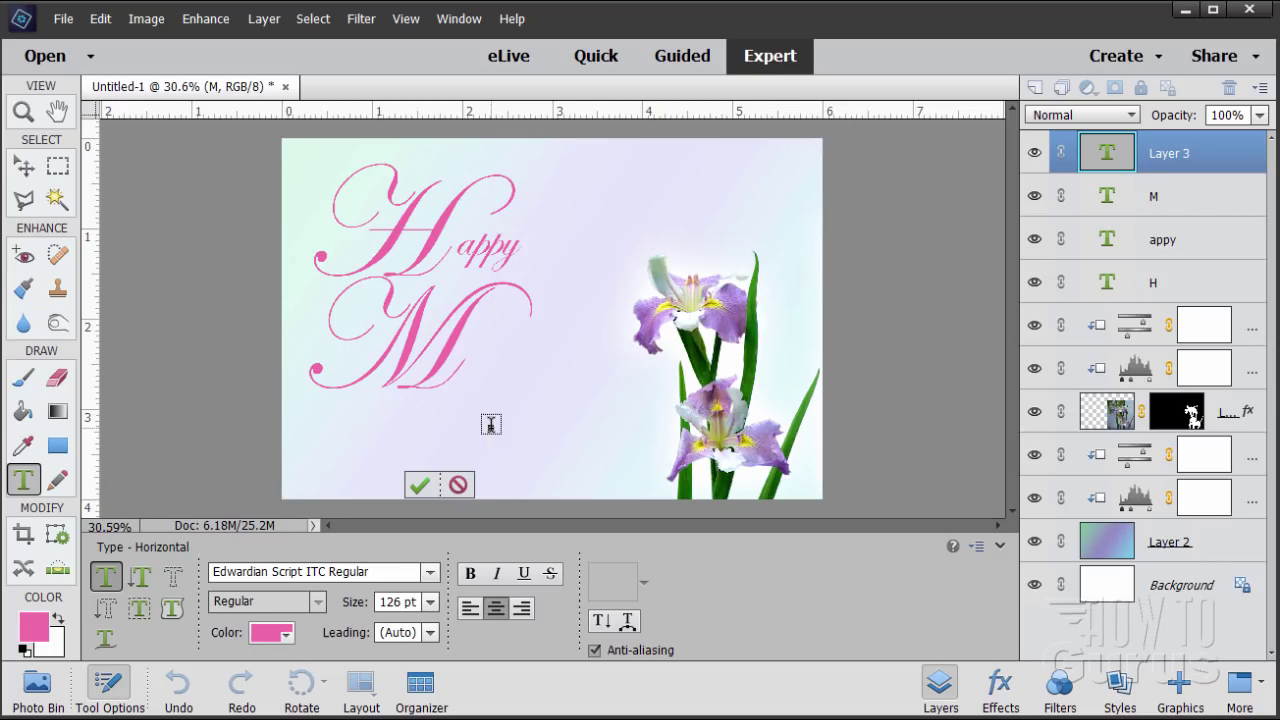
type("o")
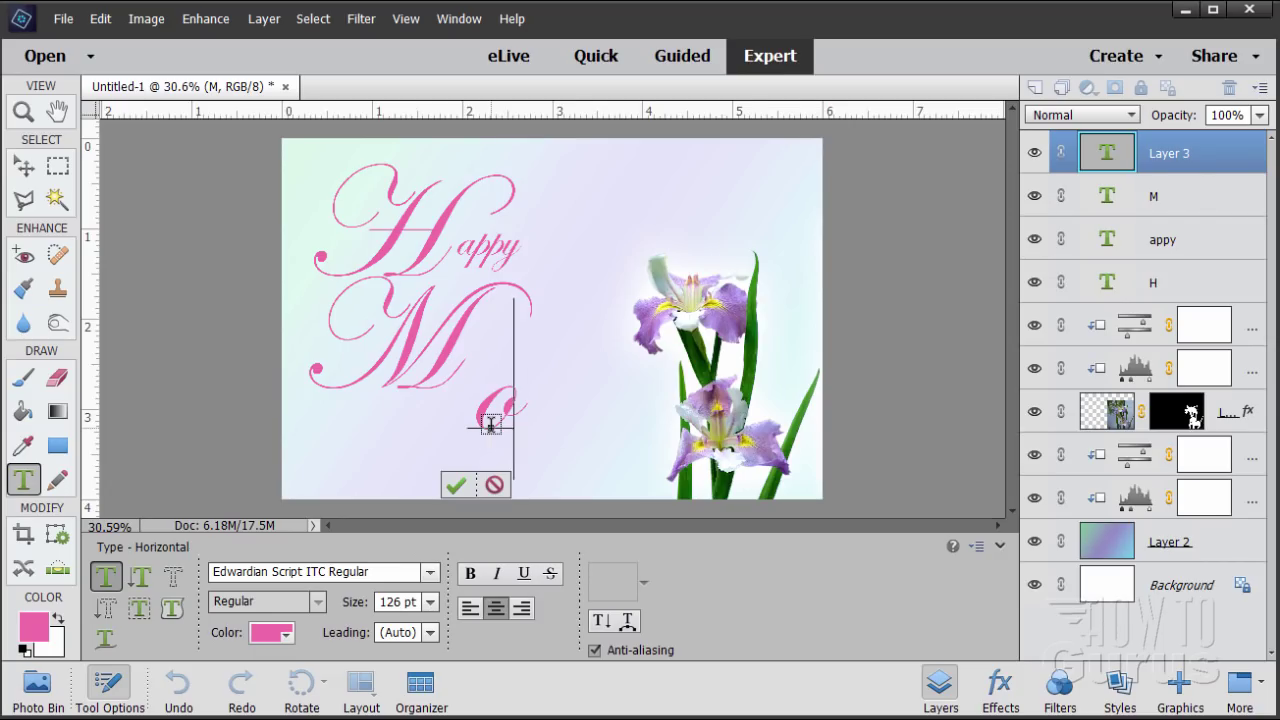
type("ther")
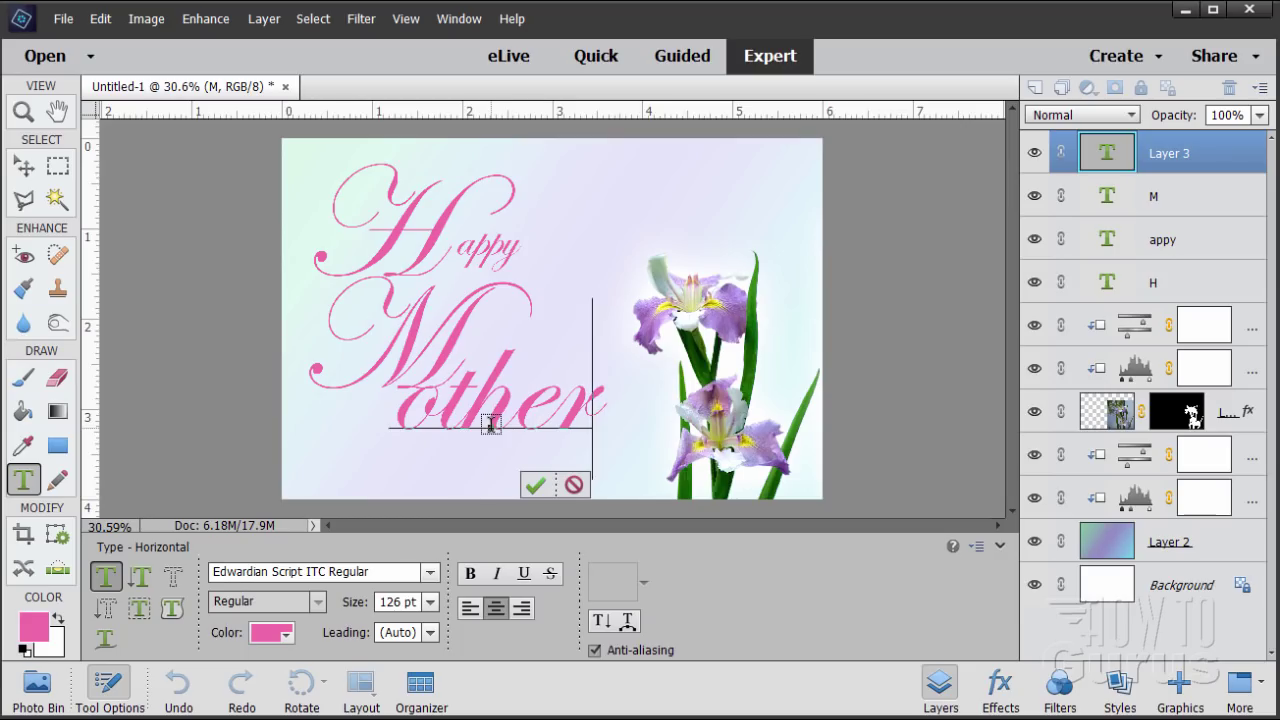
type("'s")
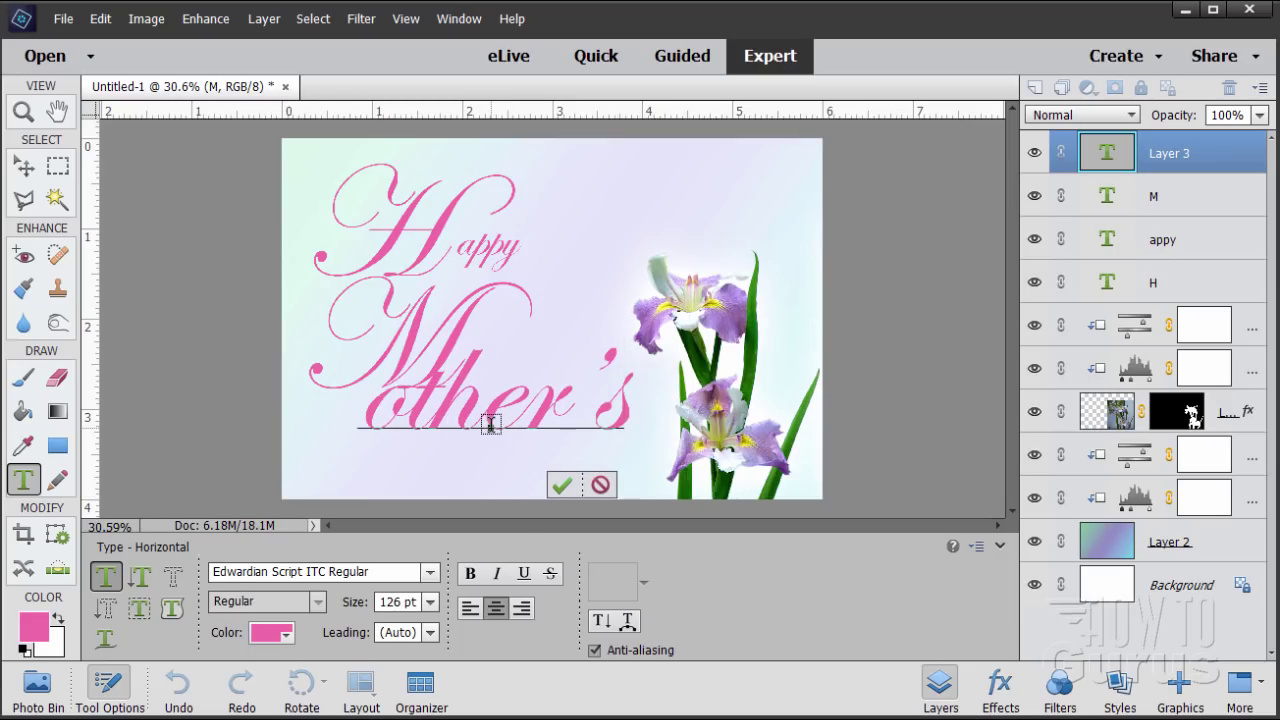
key("ctrl+a")
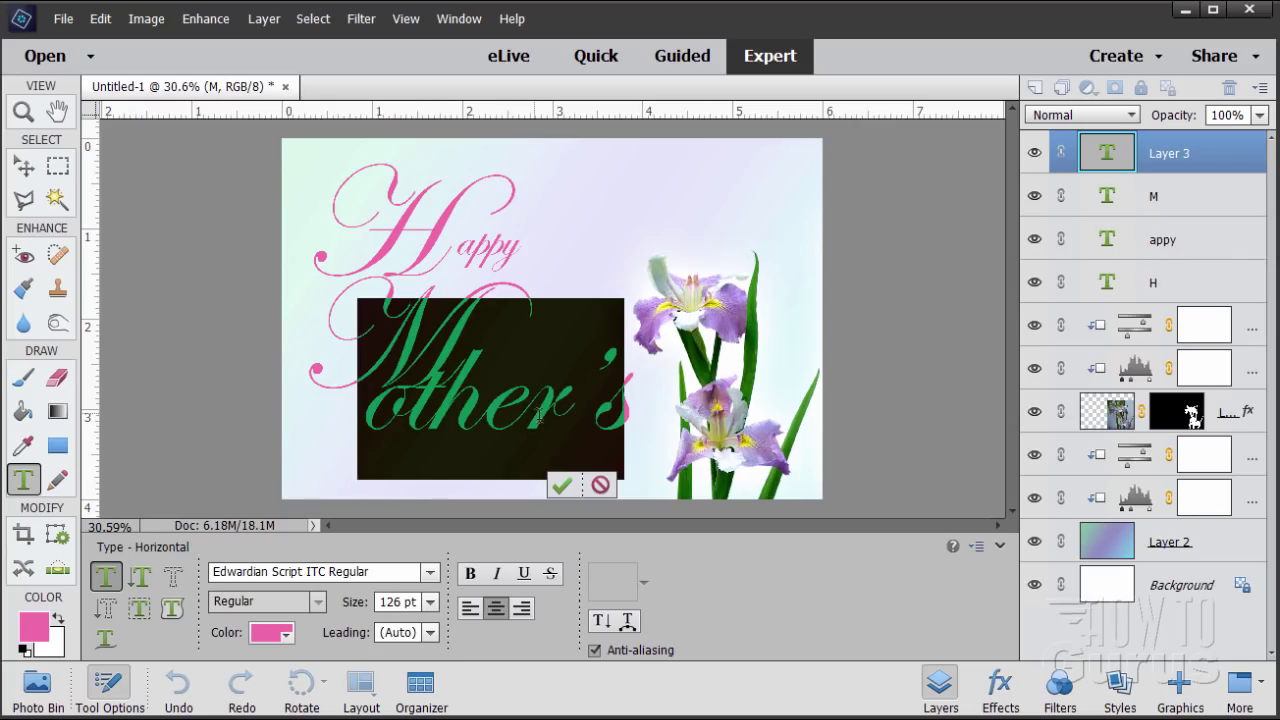
left_click(416, 602)
type("42")
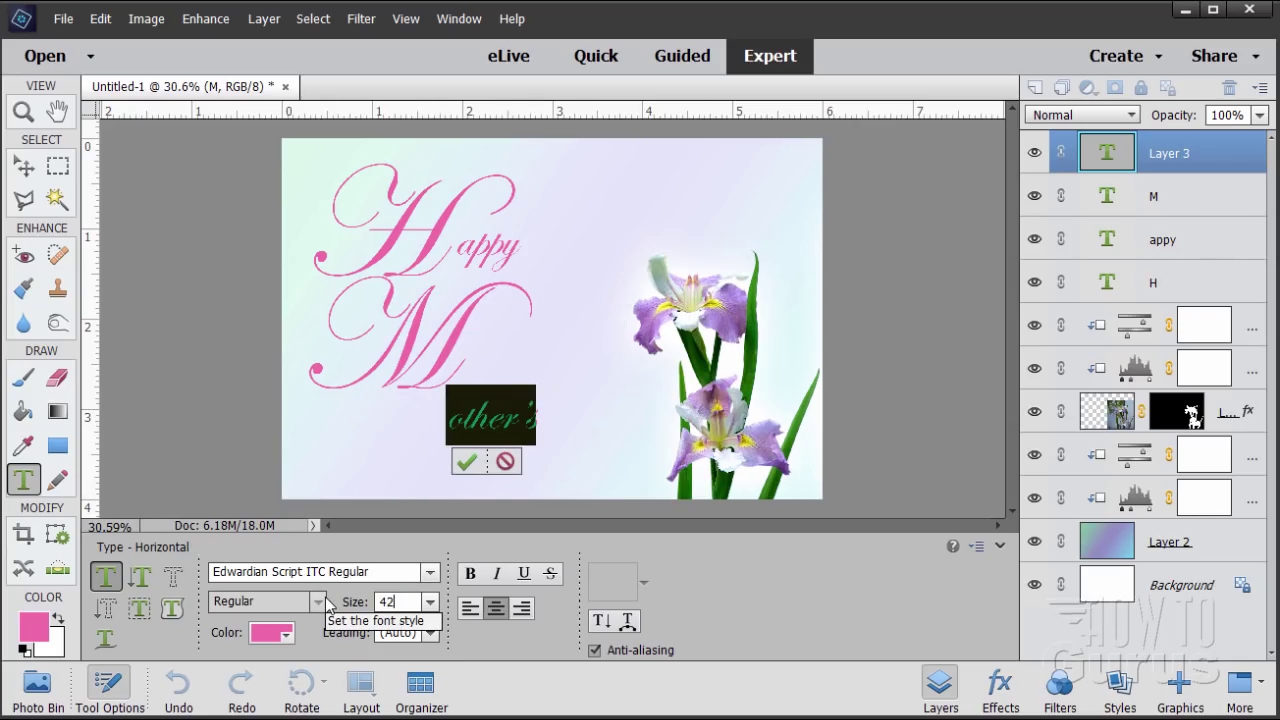
left_click(466, 462)
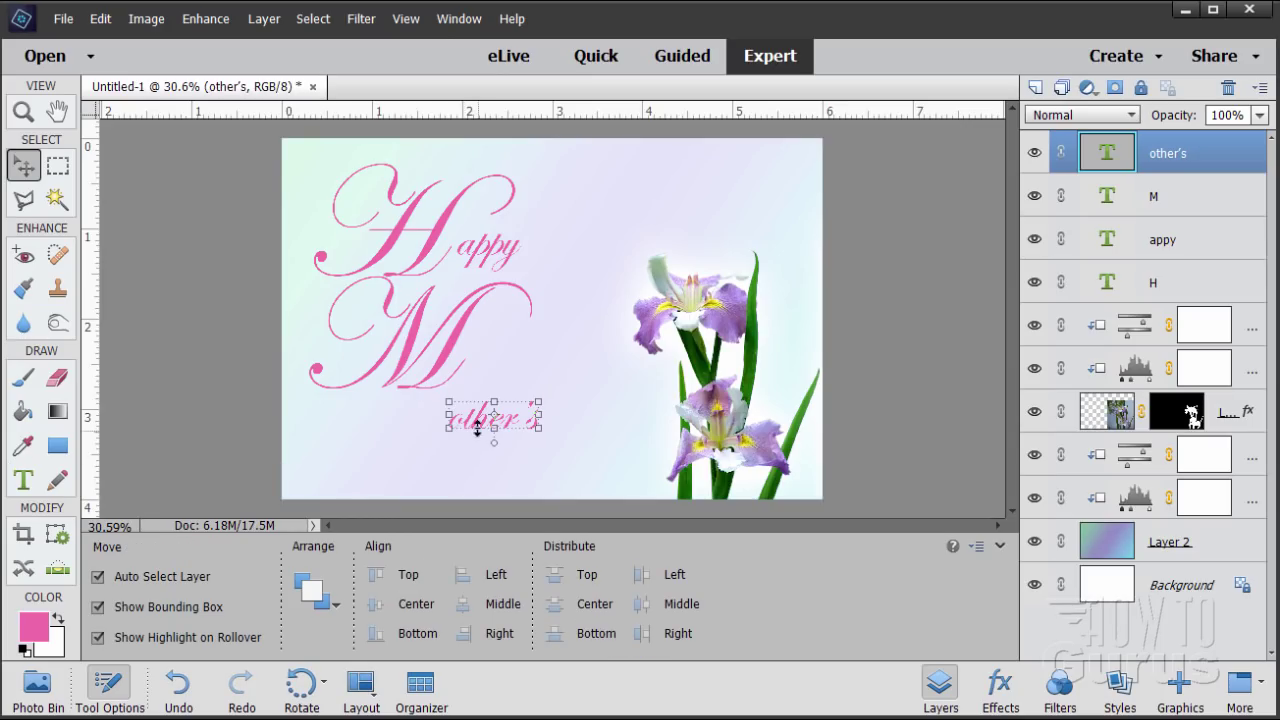
left_click_drag(479, 427, 503, 373)
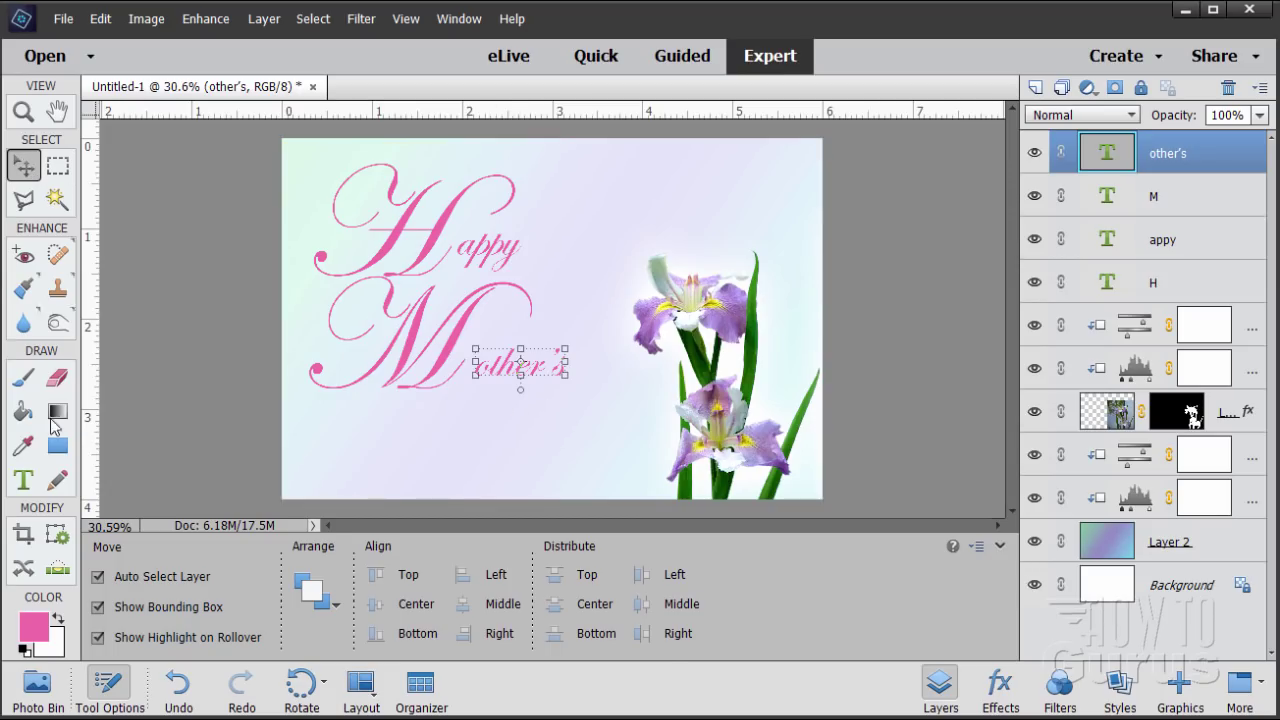
- Add a capital "D" as separate text at 126 pt and move it directly below the M
left_click(31, 481)
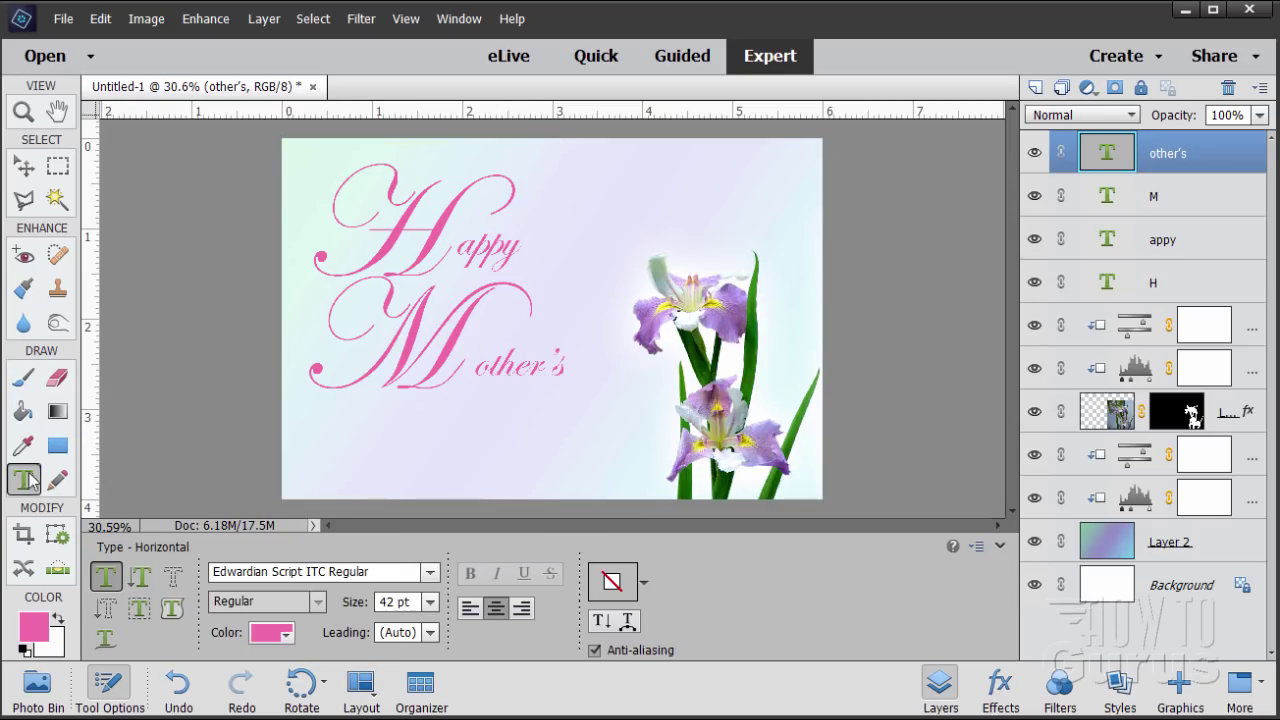
left_click(361, 443)
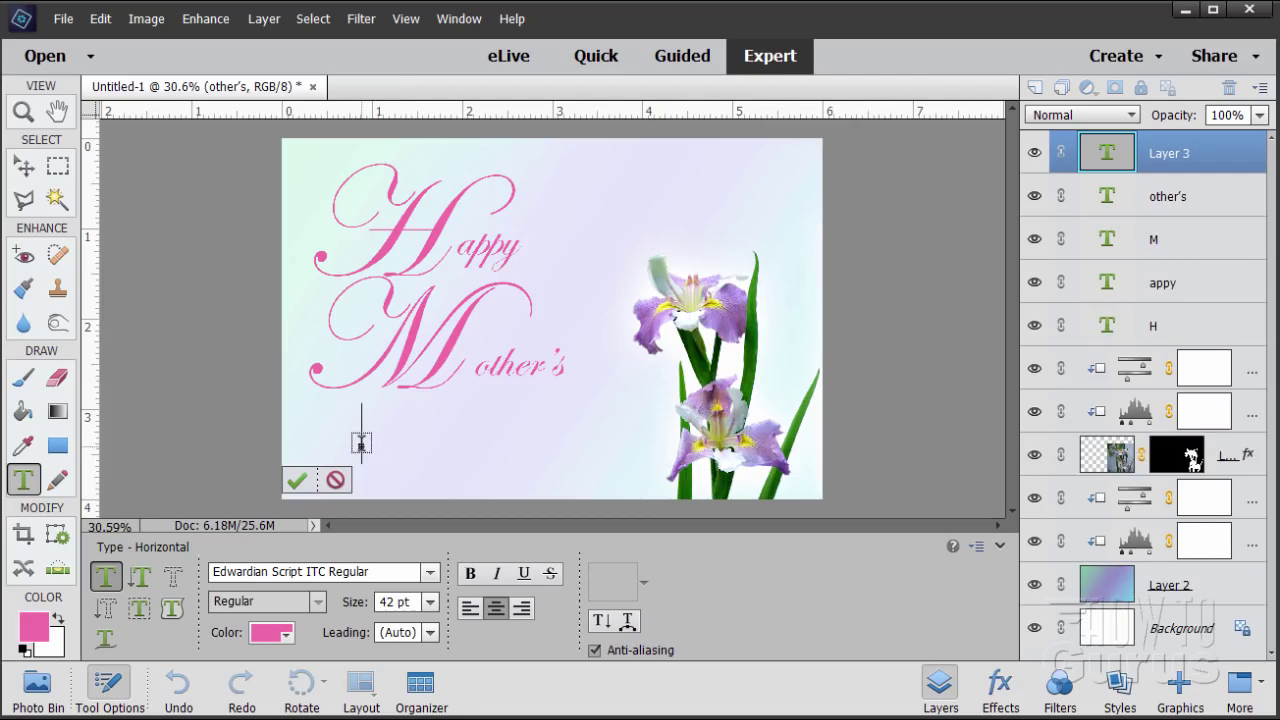
type("D")
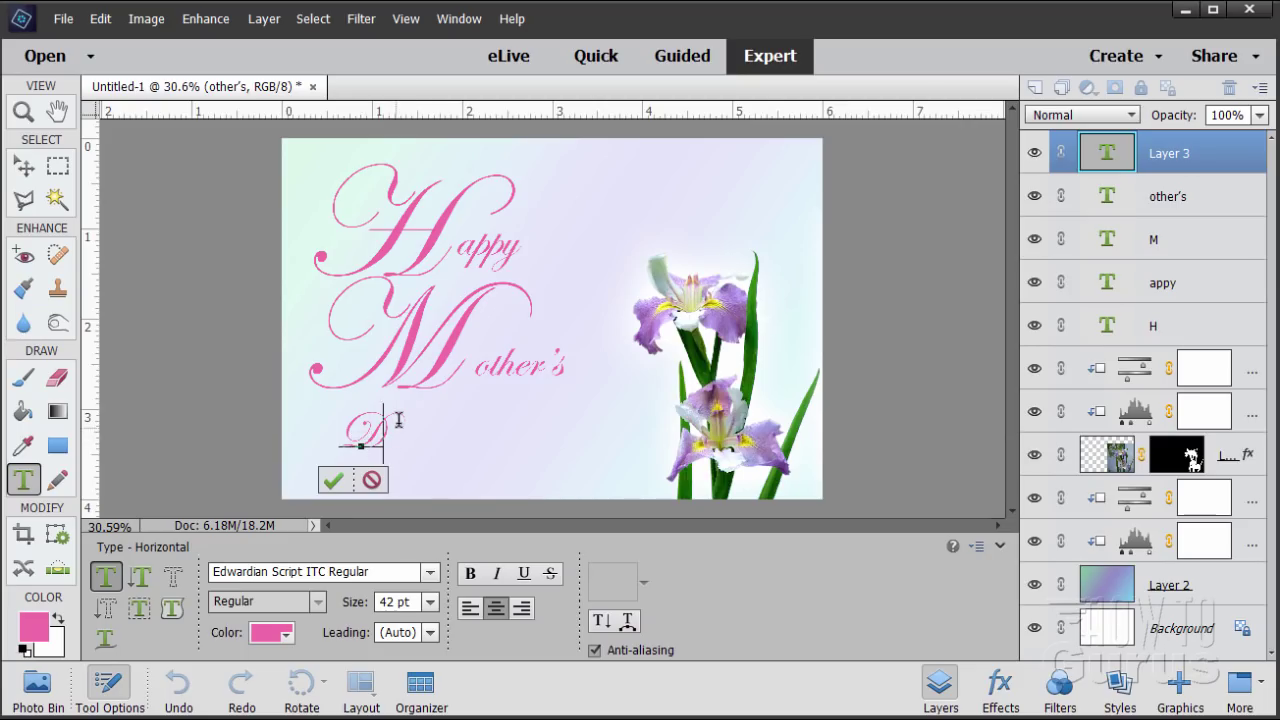
left_click_drag(398, 426, 335, 426)
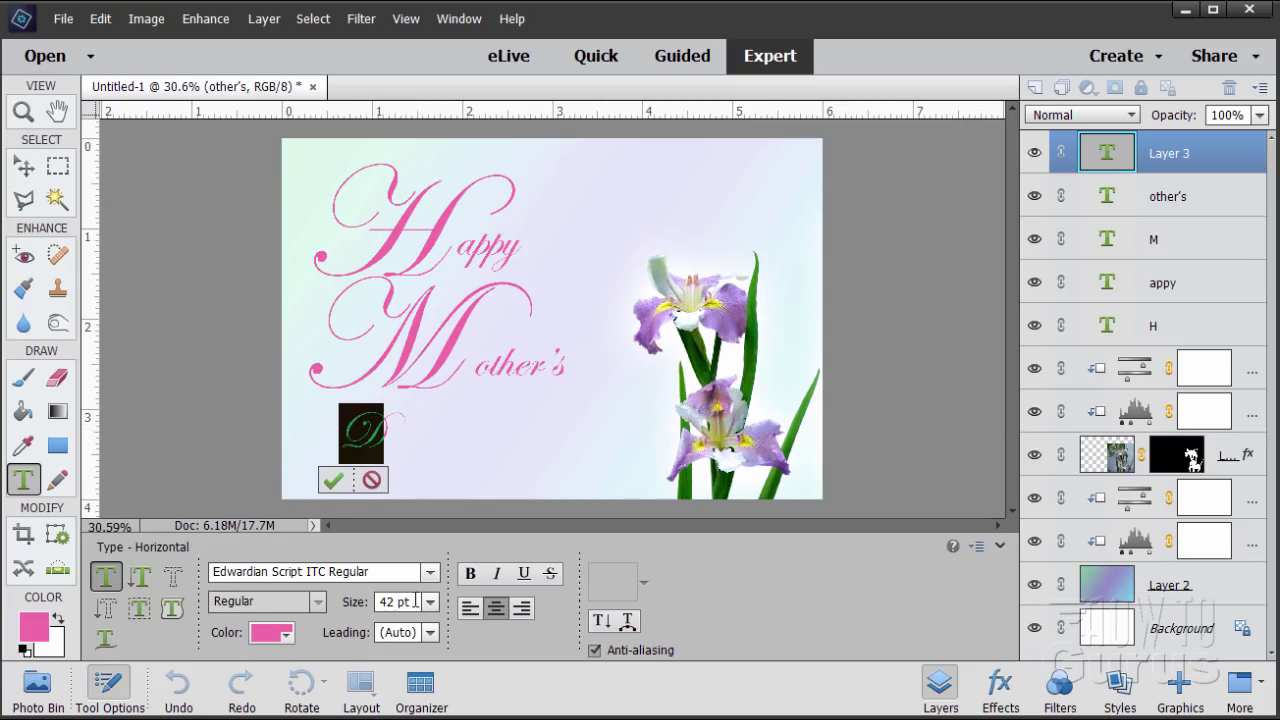
double_click(388, 602)
type("126")
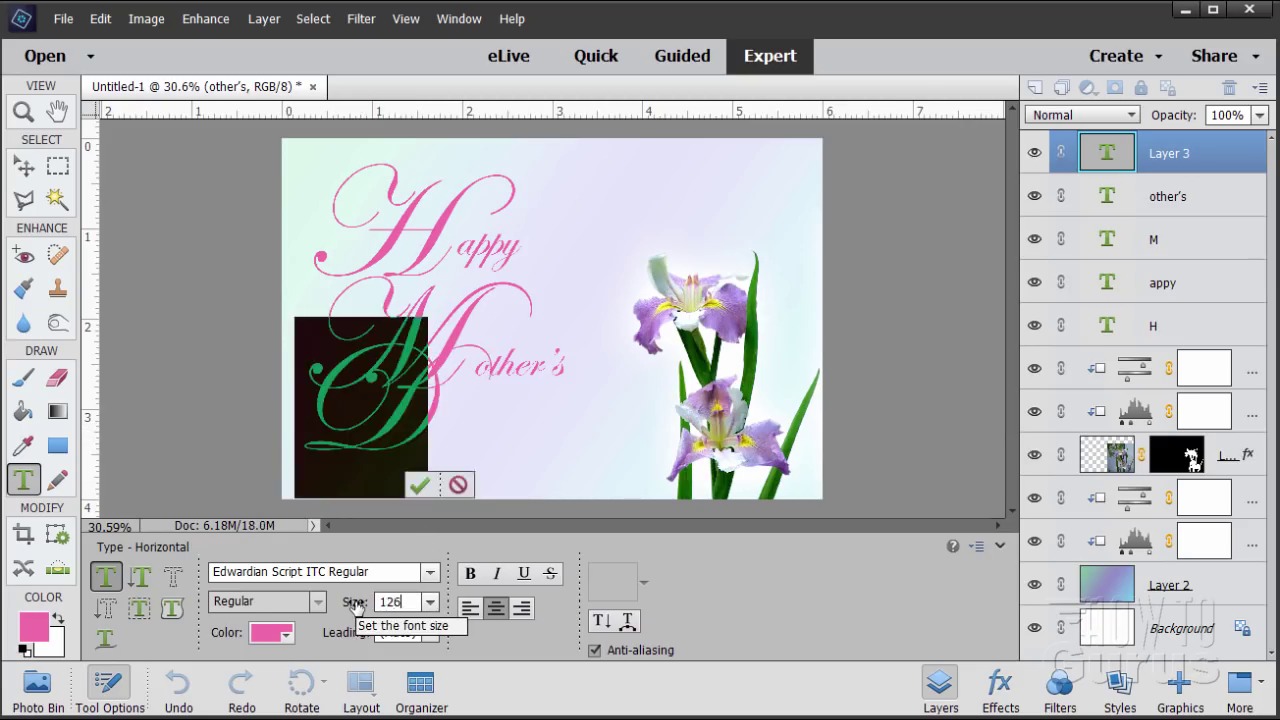
left_click(419, 485)
key("v")
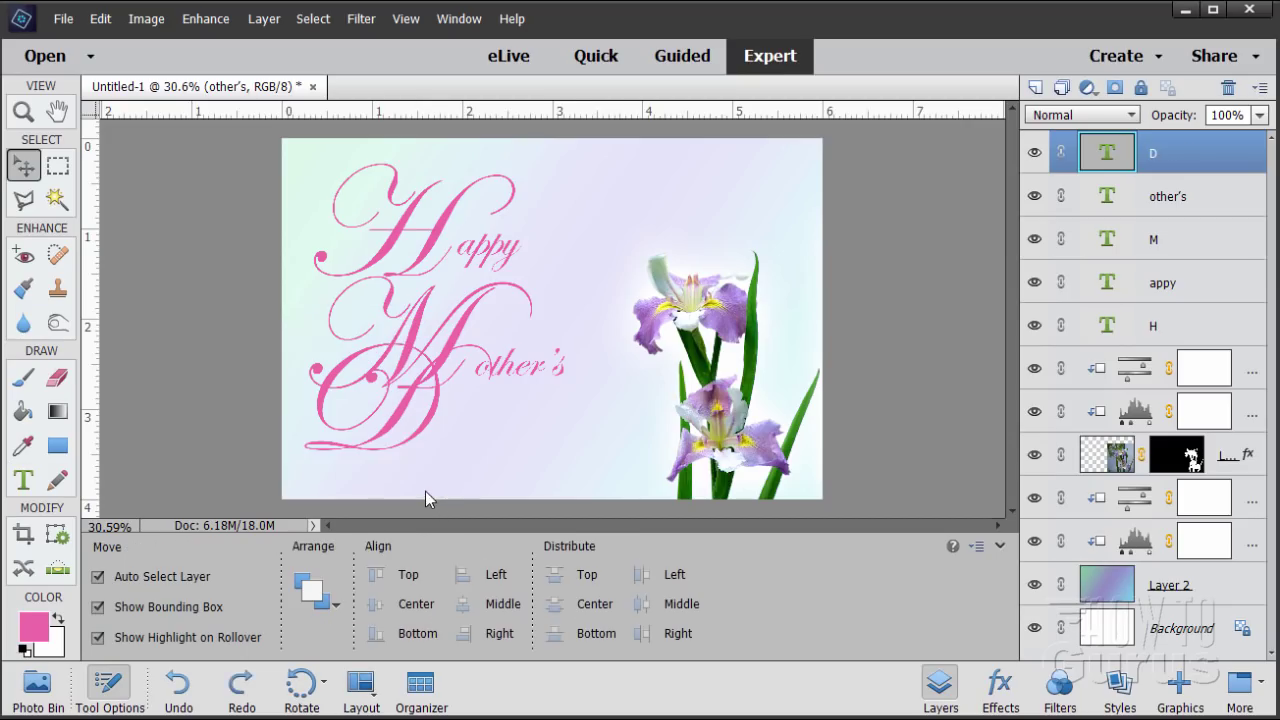
left_click_drag(397, 422, 412, 462)
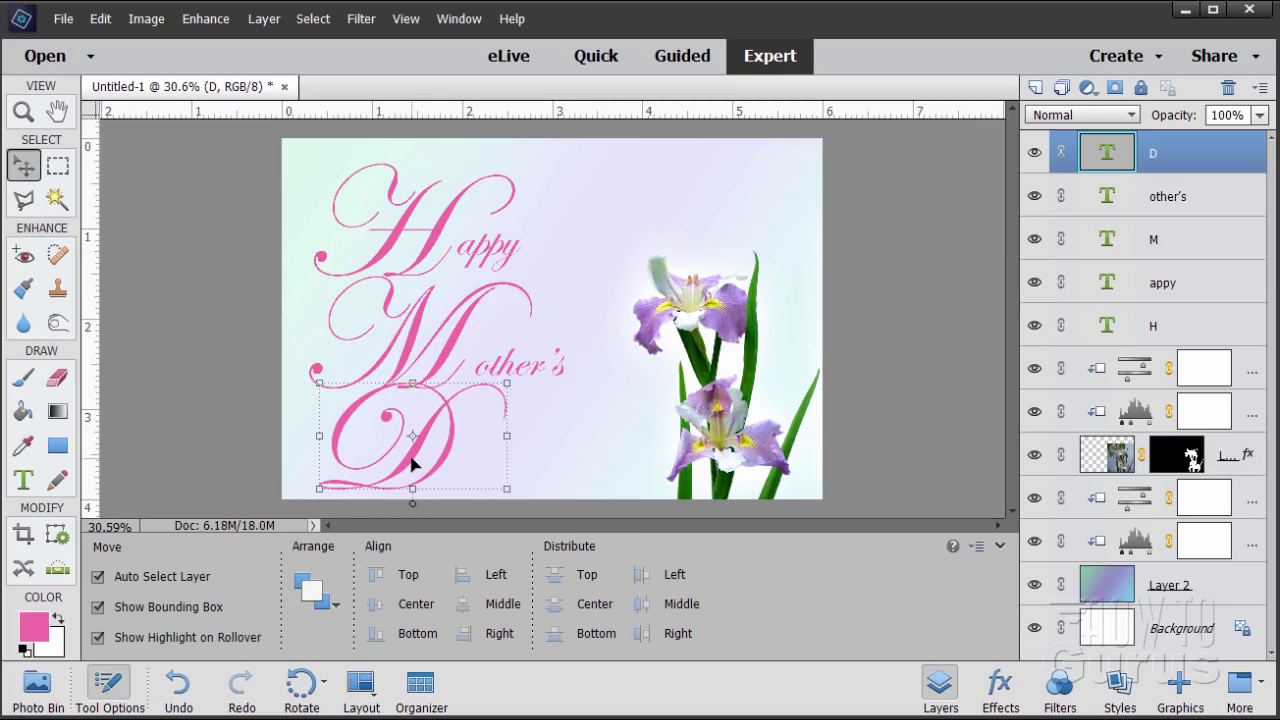
- Add "ay" as separate horizontal text at 42 pt and move it against the lower right of the D
left_click(24, 480)
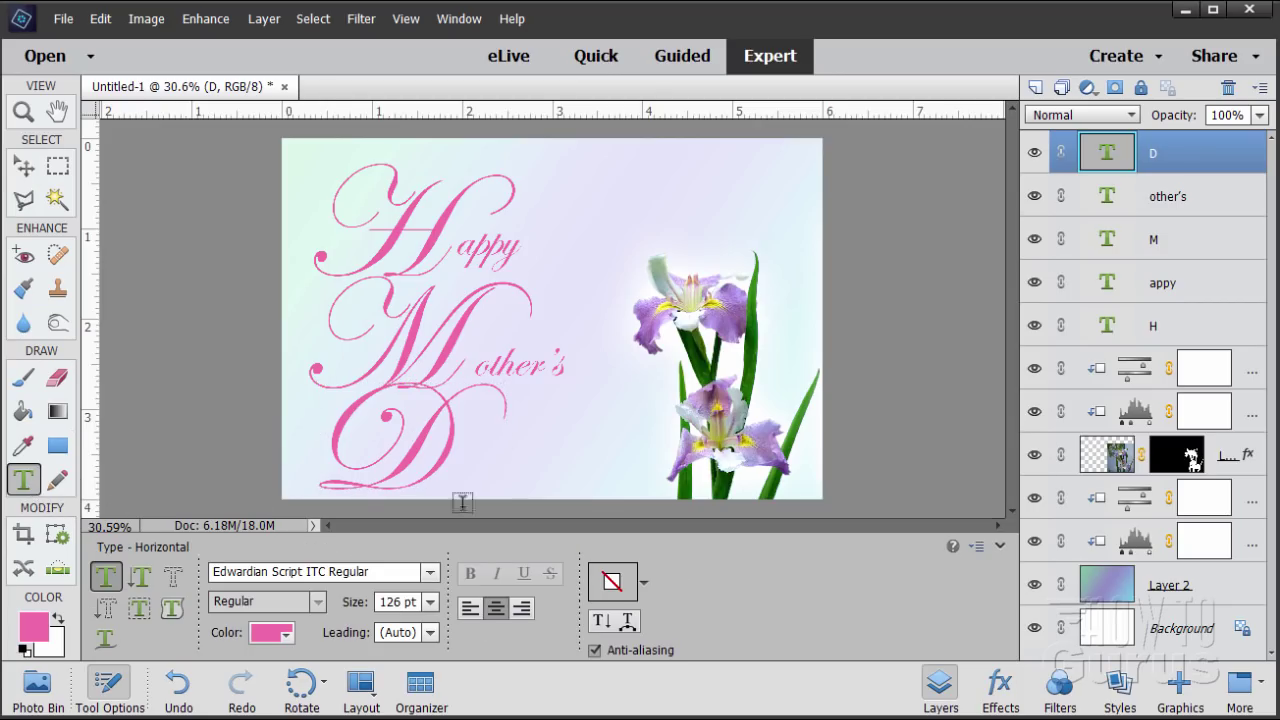
left_click(552, 445)
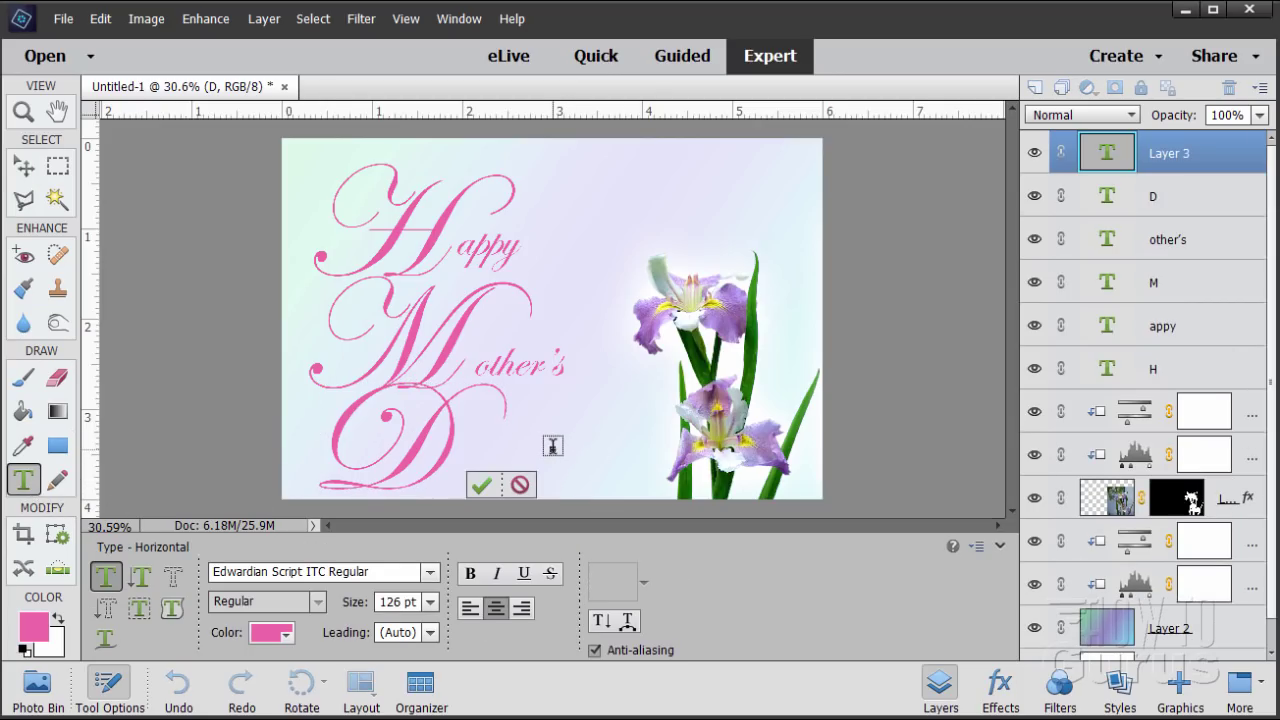
type("ay")
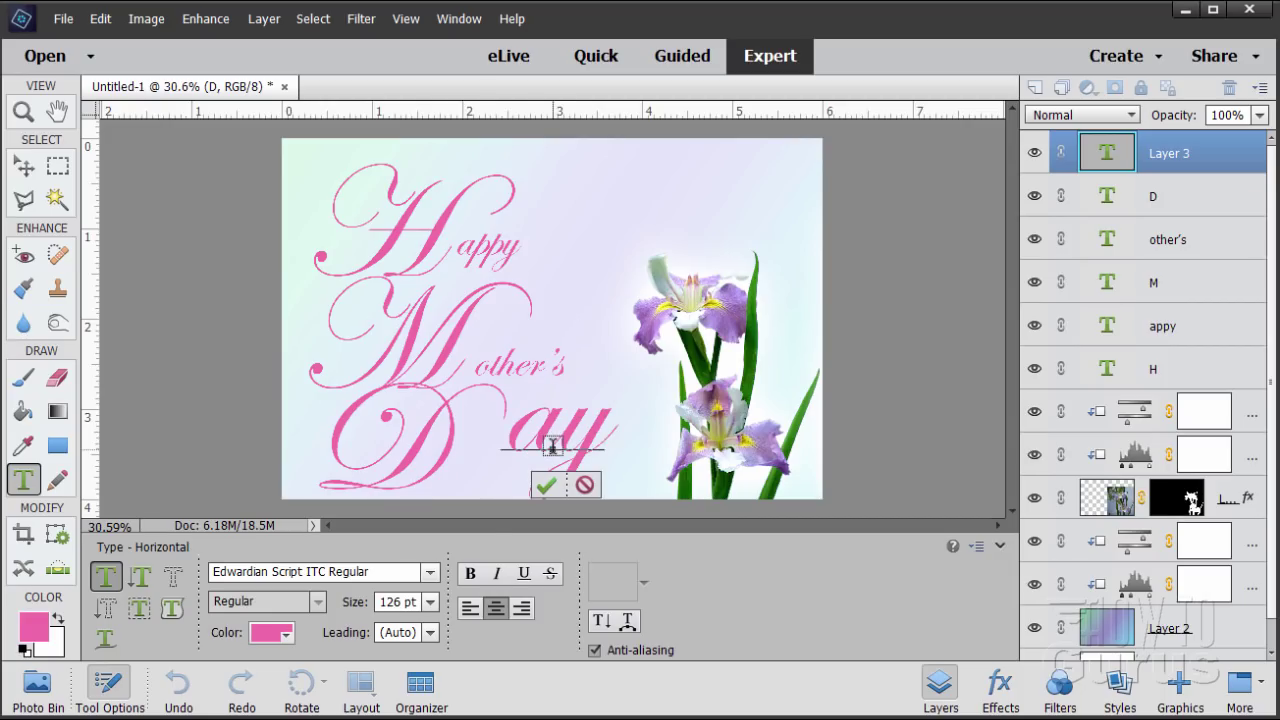
double_click(563, 428)
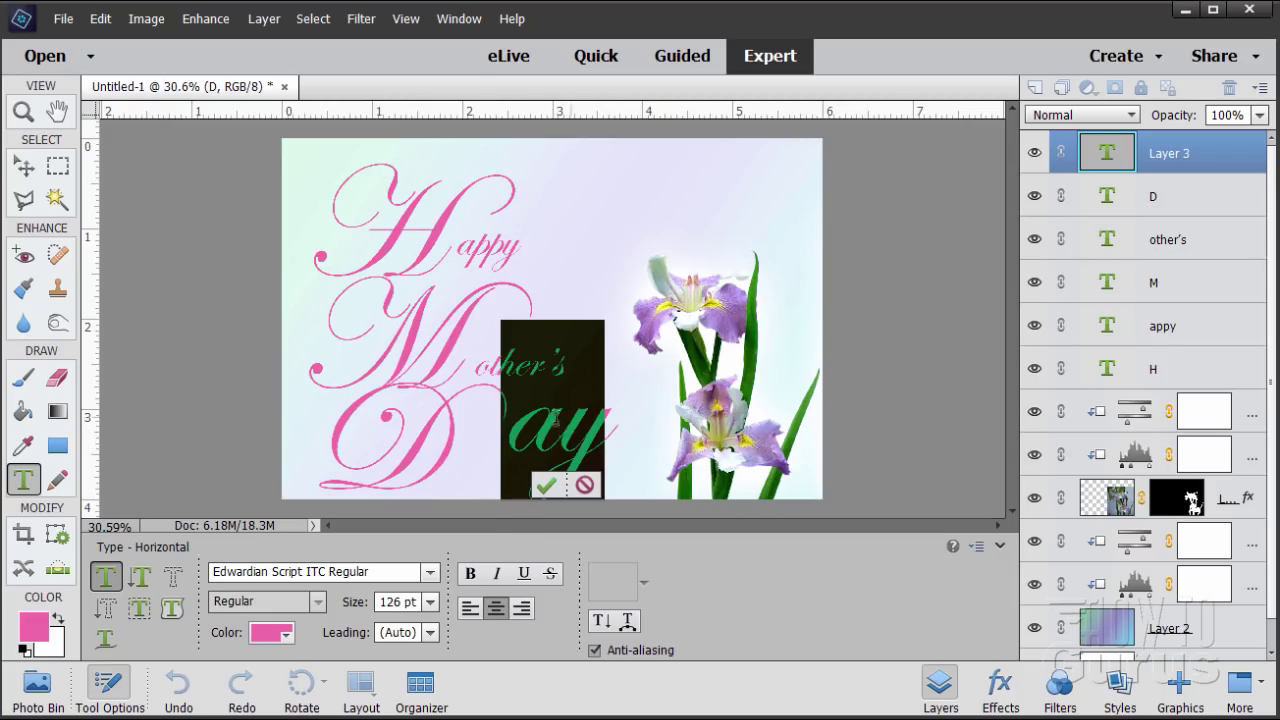
left_click(385, 601)
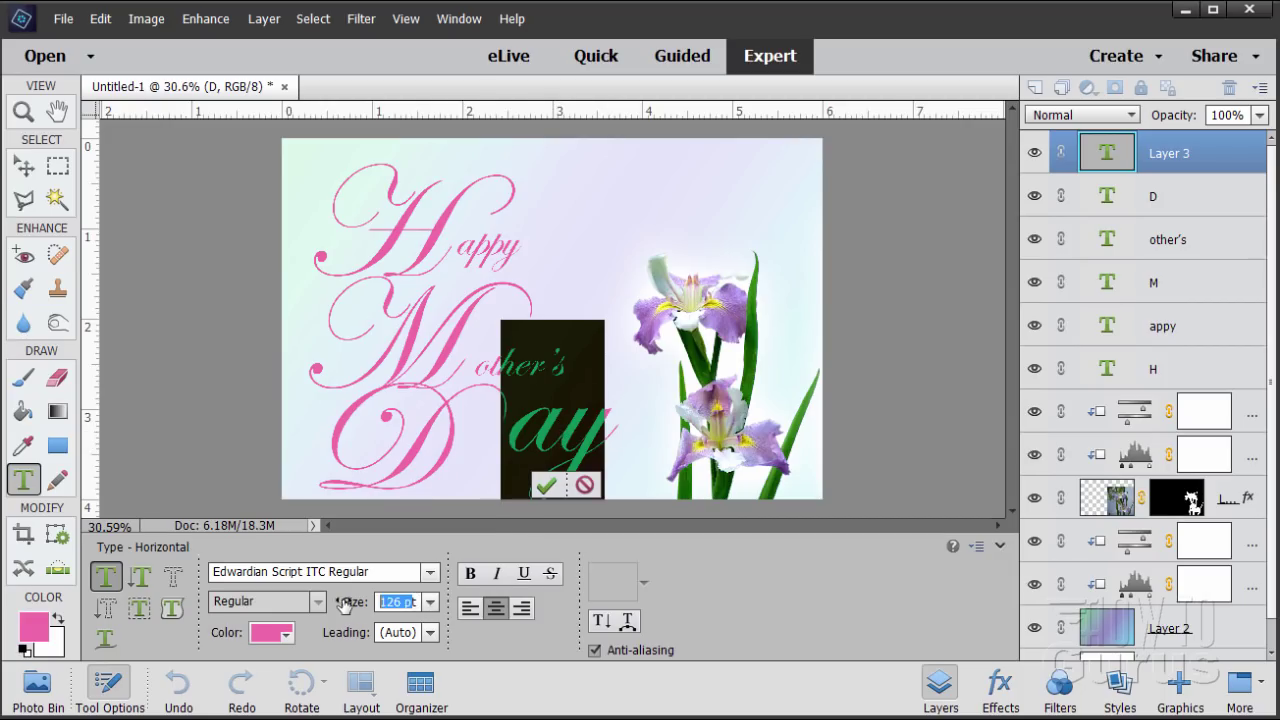
type("42")
key("Return")
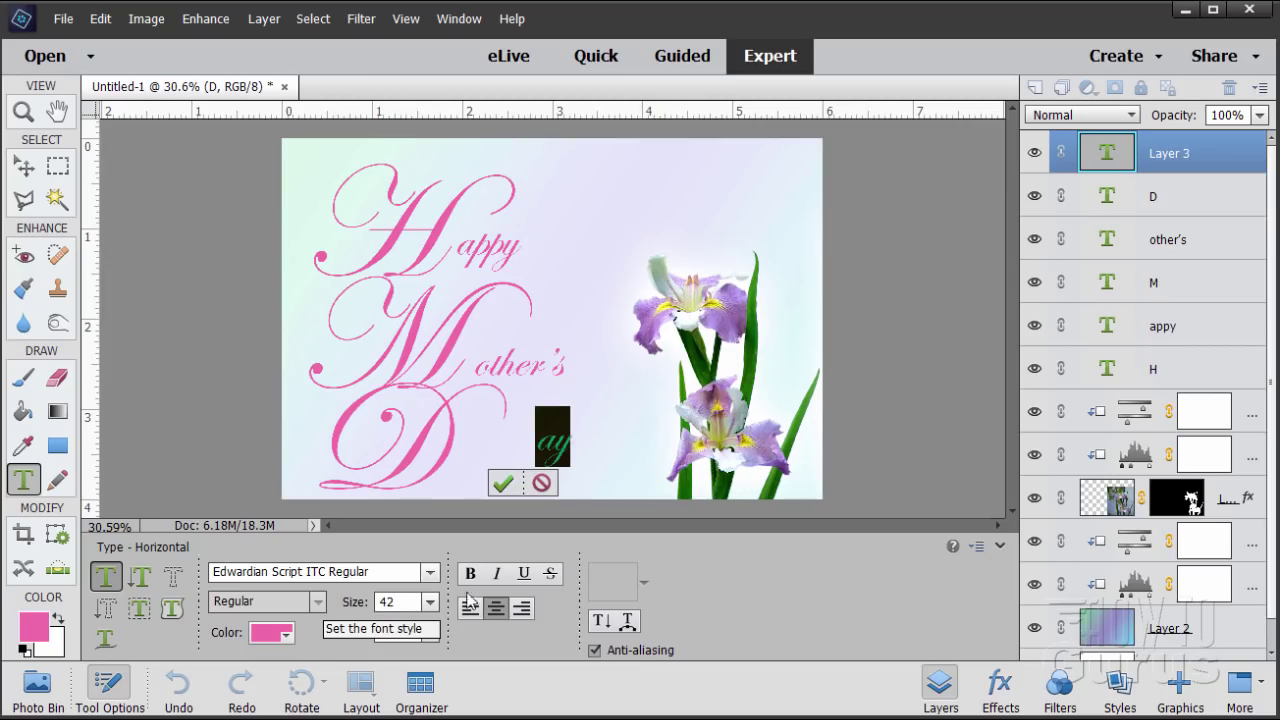
left_click(503, 483)
key("v")
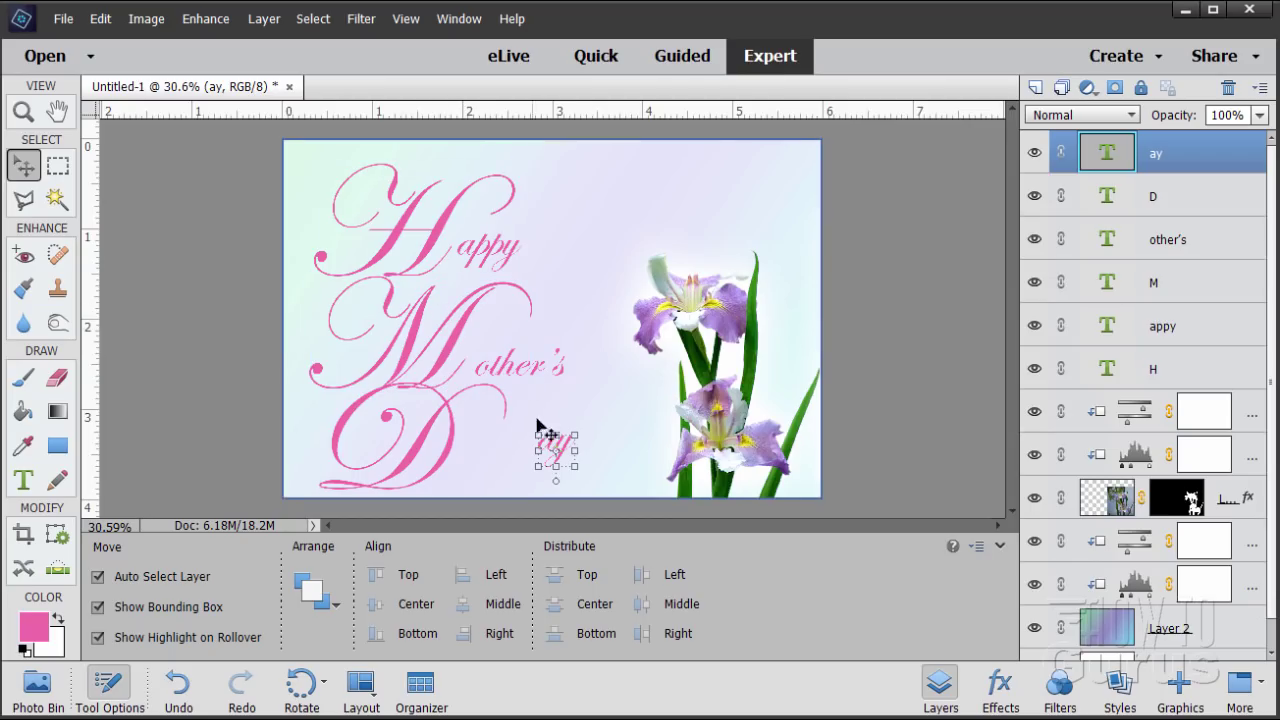
left_click_drag(549, 451, 469, 466)
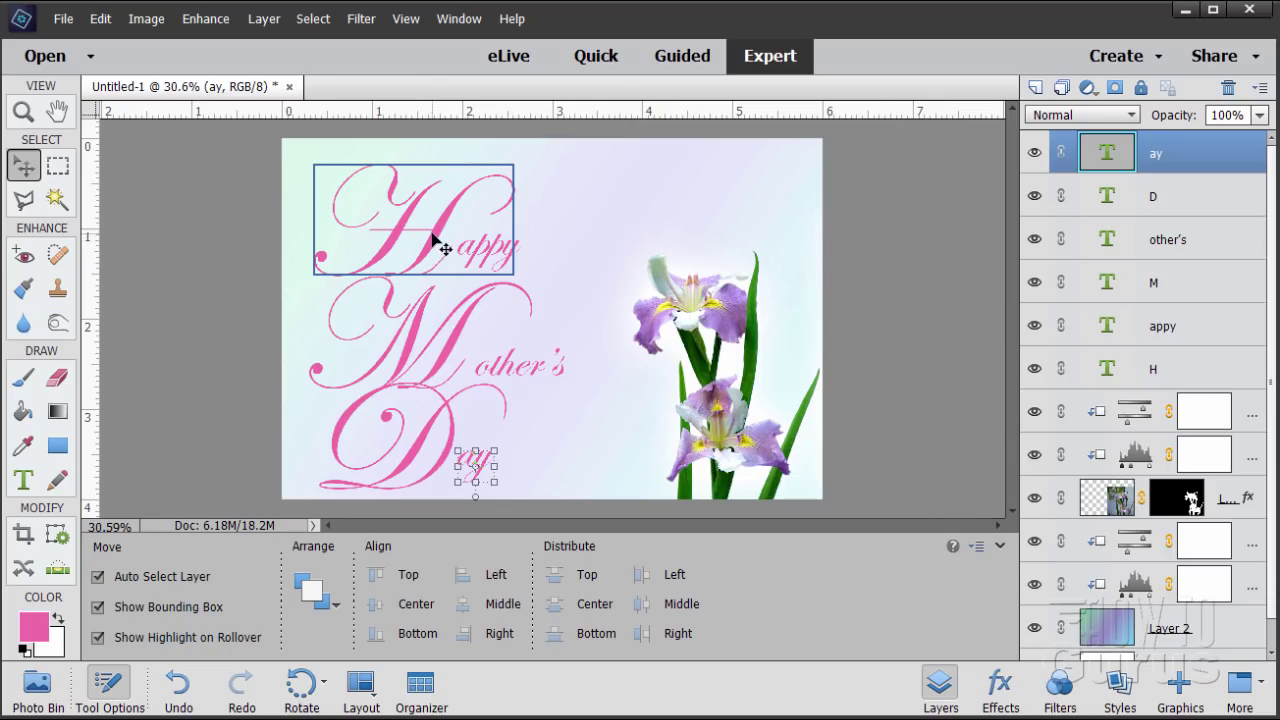
- Shift the H slightly up and left, and raise "appy" so it sits close against the H
left_click_drag(436, 242, 429, 237)
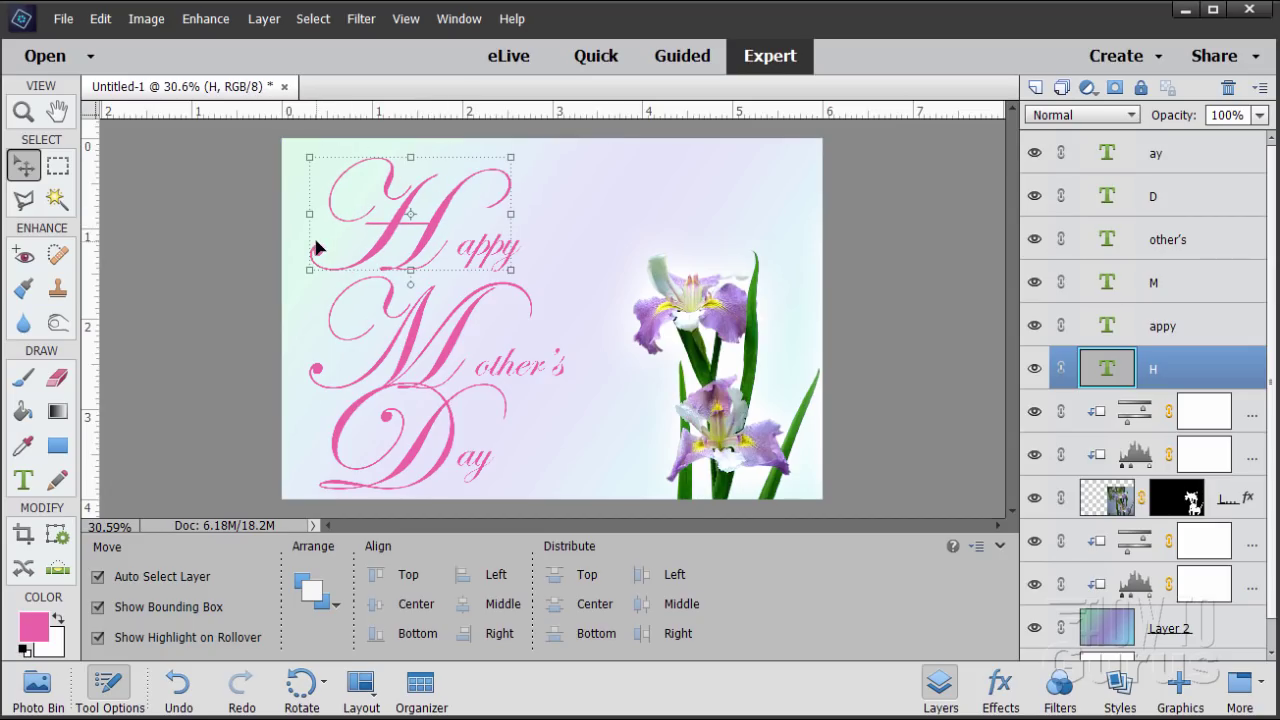
left_click(520, 265)
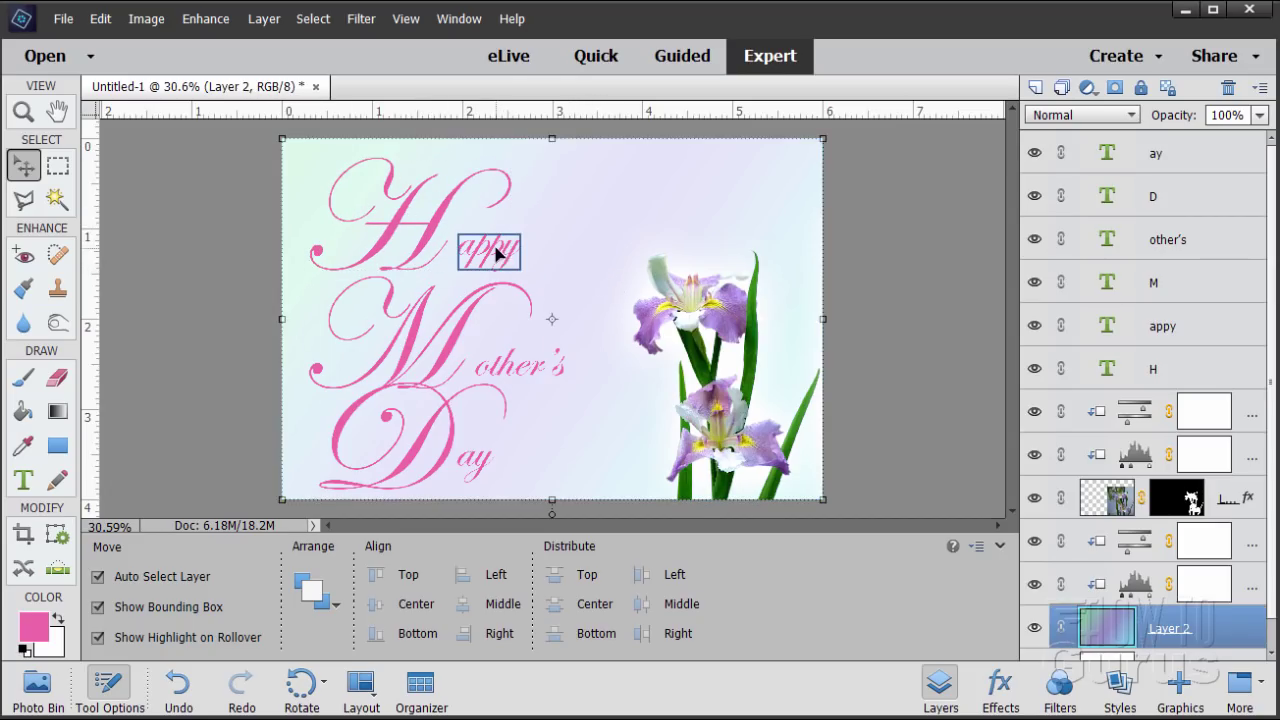
left_click(497, 254)
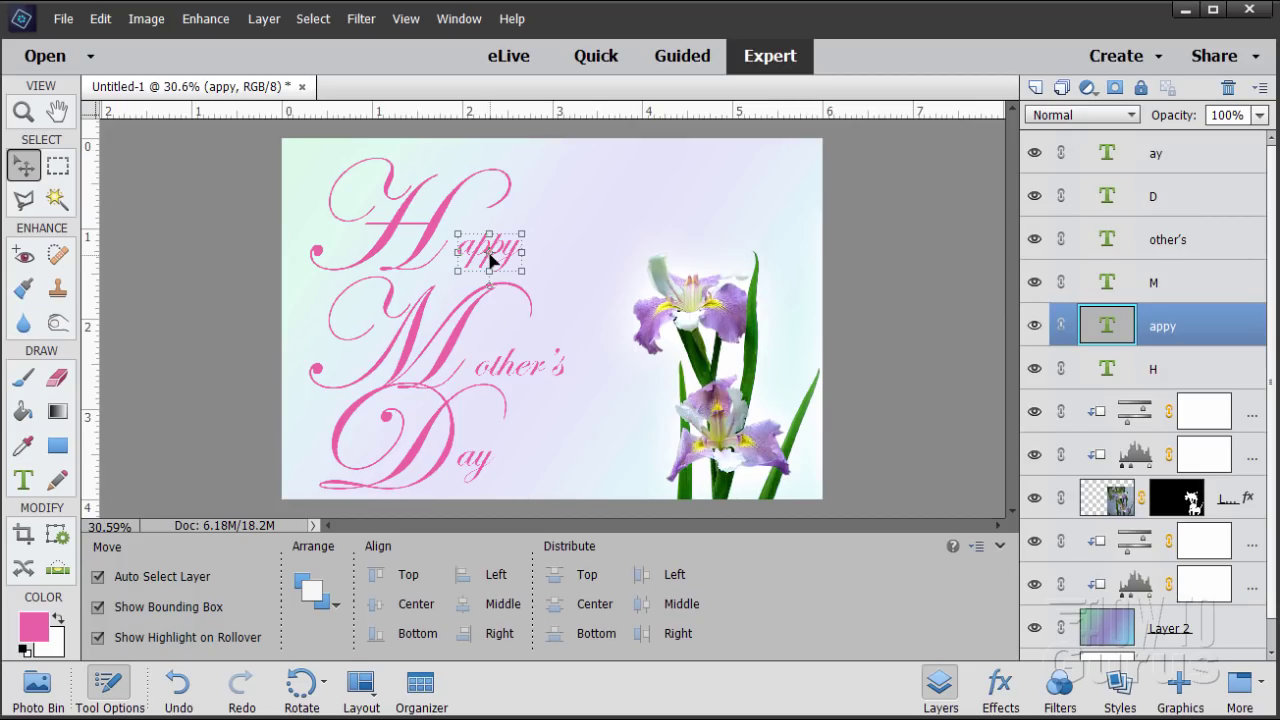
left_click_drag(490, 260, 486, 247)
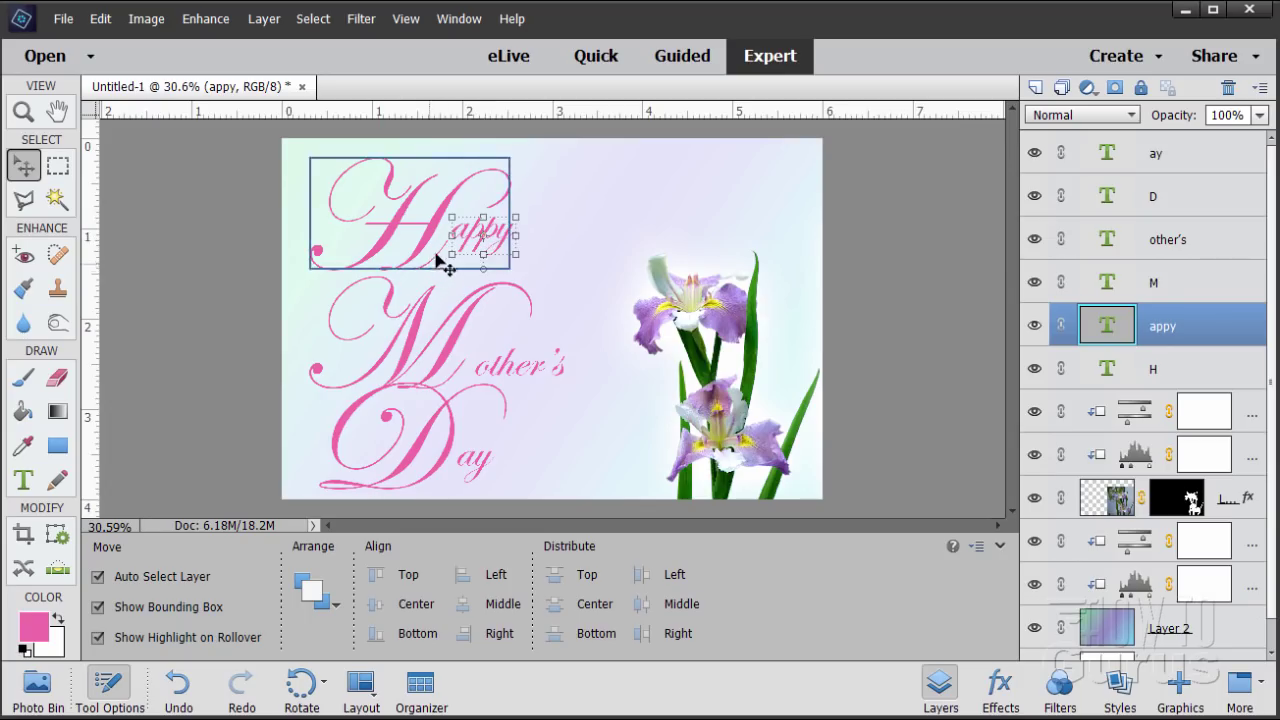
left_click(553, 250)
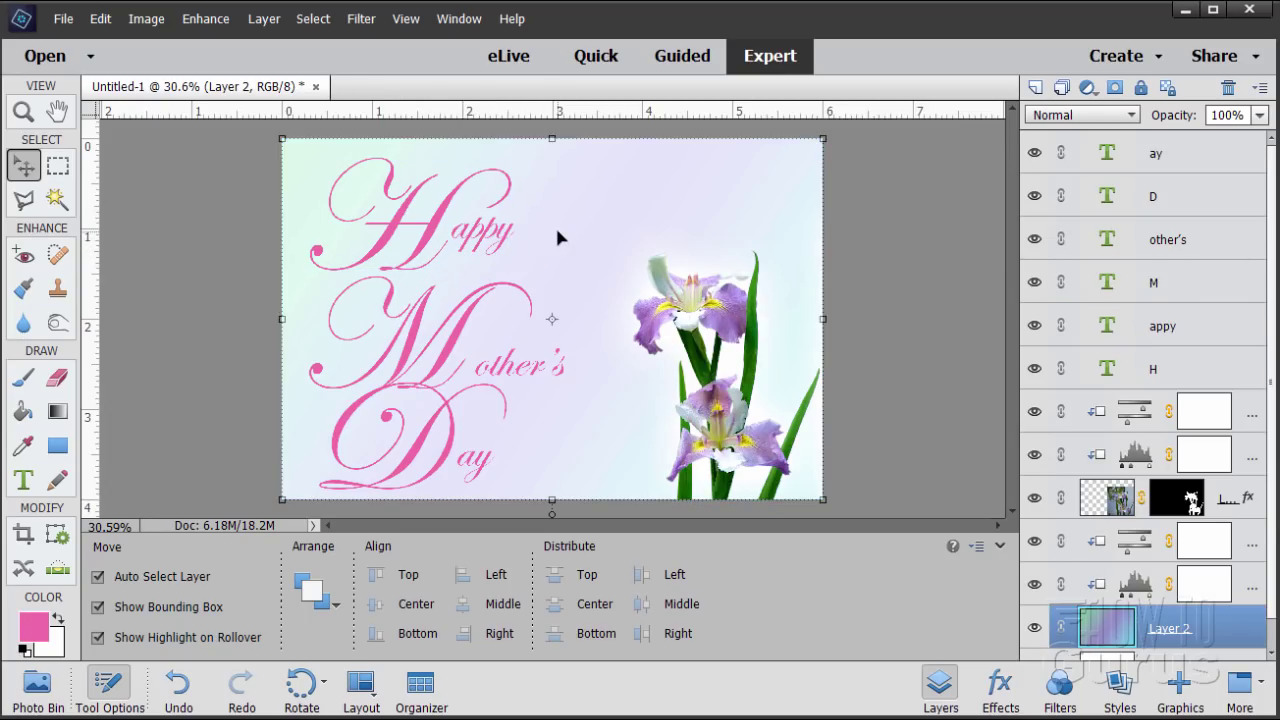
- Move the M up and slightly right so its upper flourish interlocks with the bottom strokes of the H
left_click(451, 343)
left_click_drag(451, 343, 457, 319)
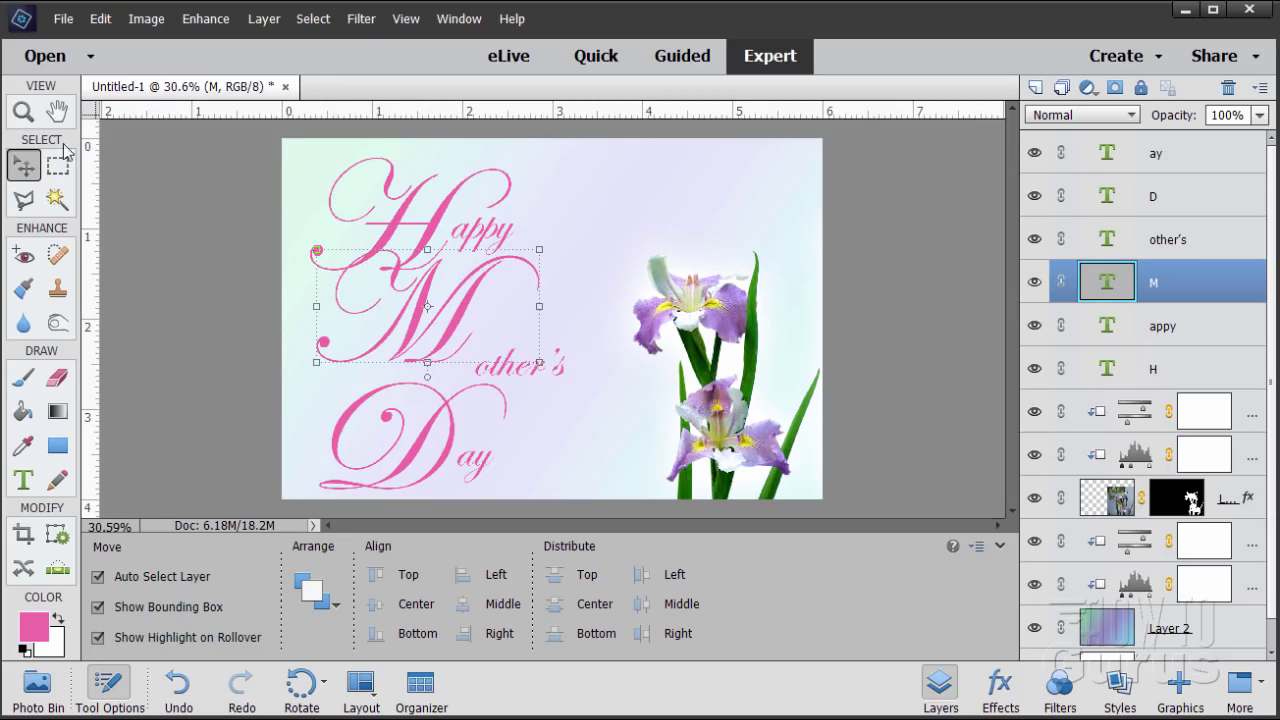
key("z")
left_click(363, 276)
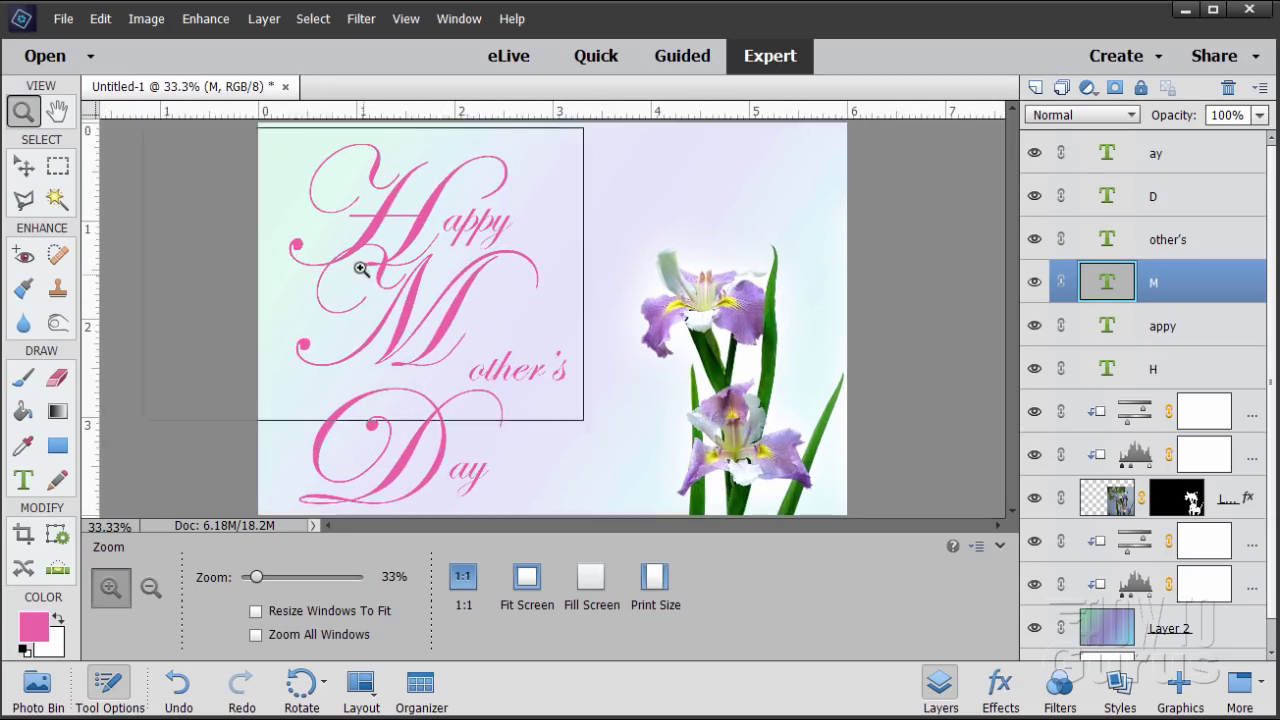
left_click(350, 258)
left_click(330, 249)
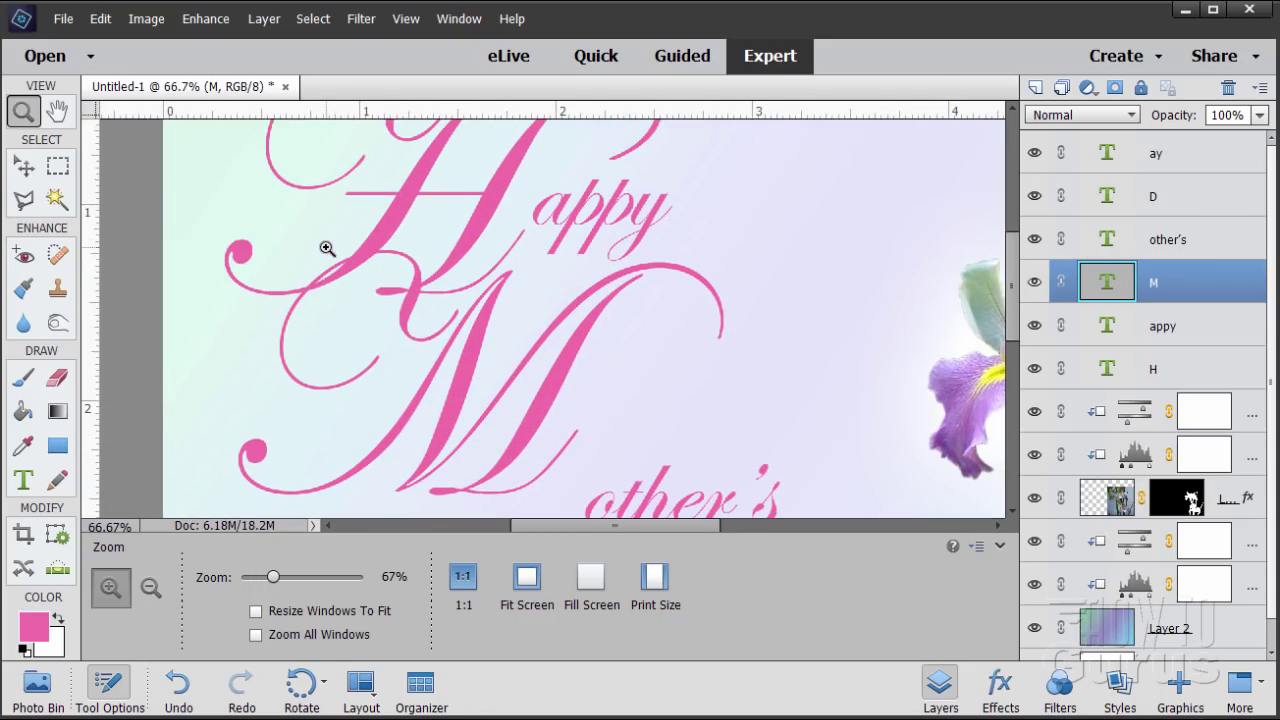
left_click(33, 167)
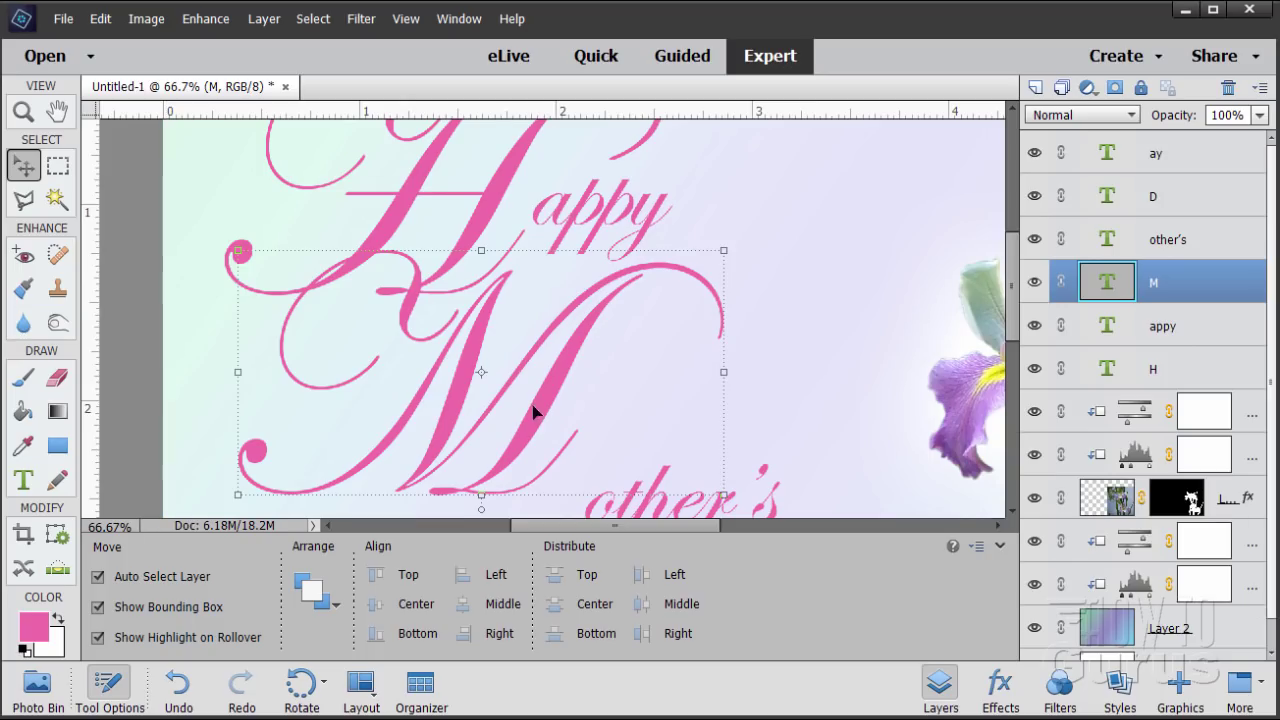
left_click_drag(457, 406, 457, 405)
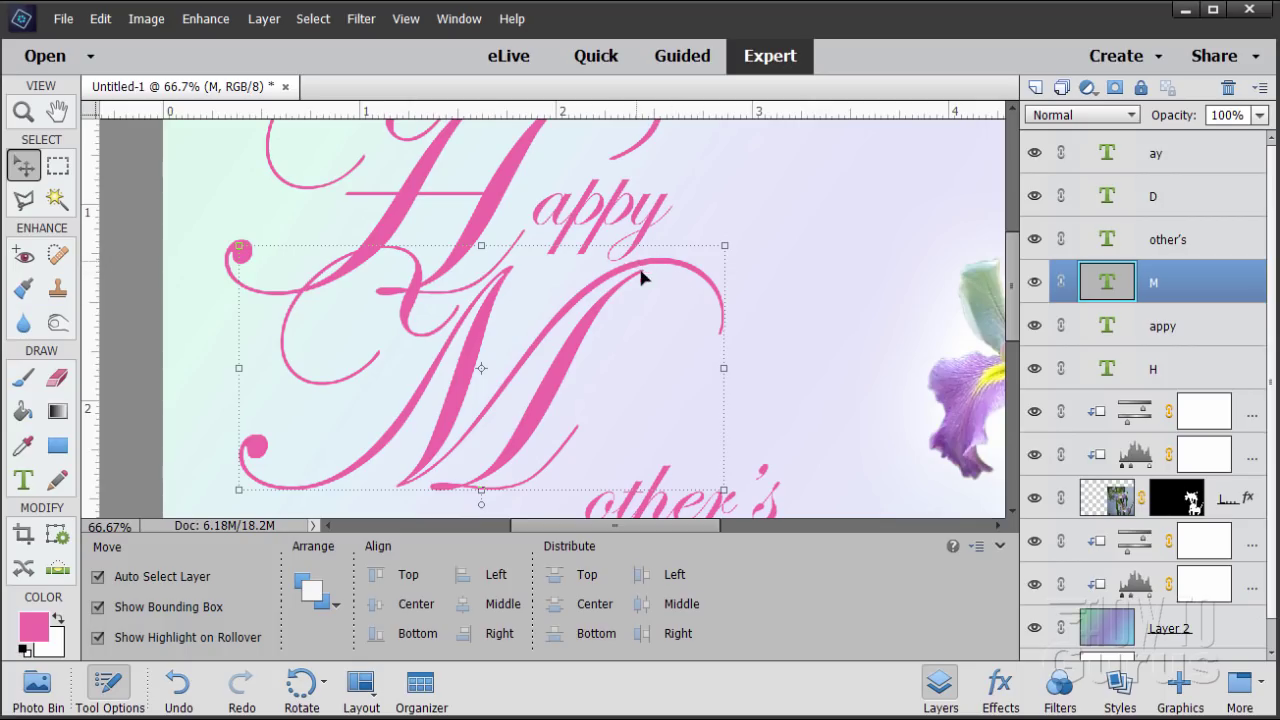
- Move "other's" straight up so it tucks against the right side of the M, under its upper curve
scroll(947, 297, "down", 2)
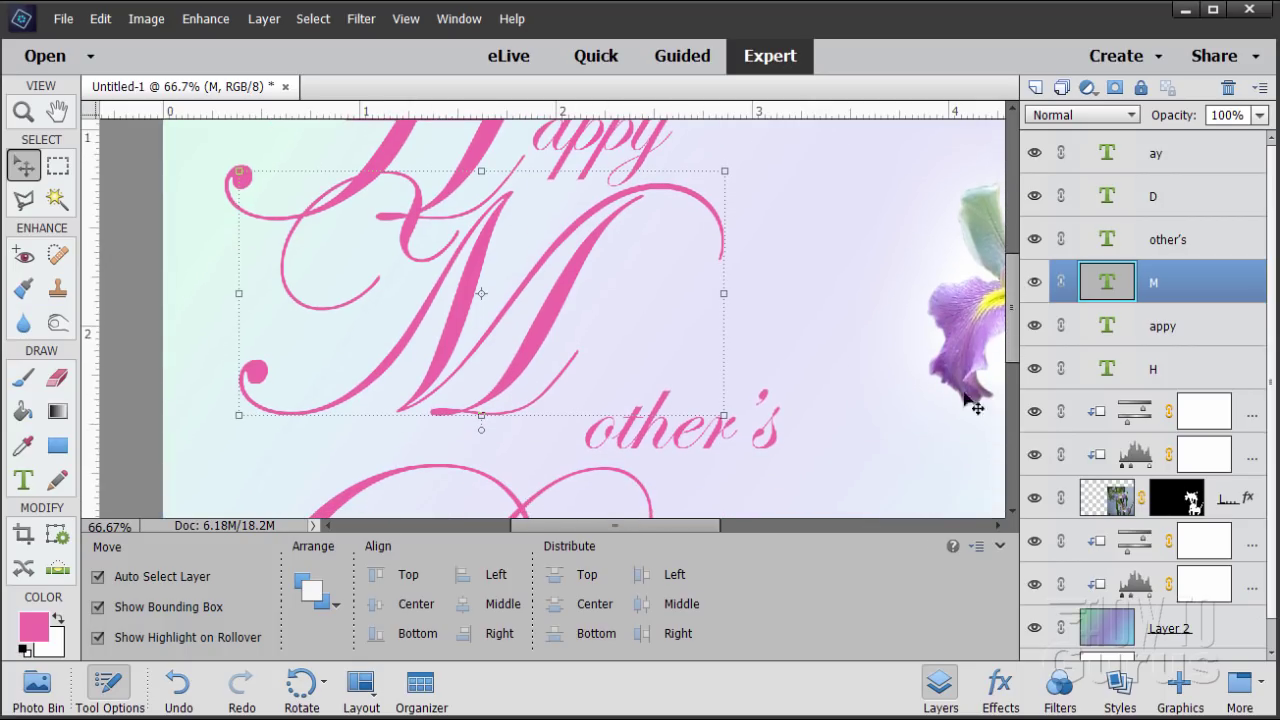
left_click(722, 446)
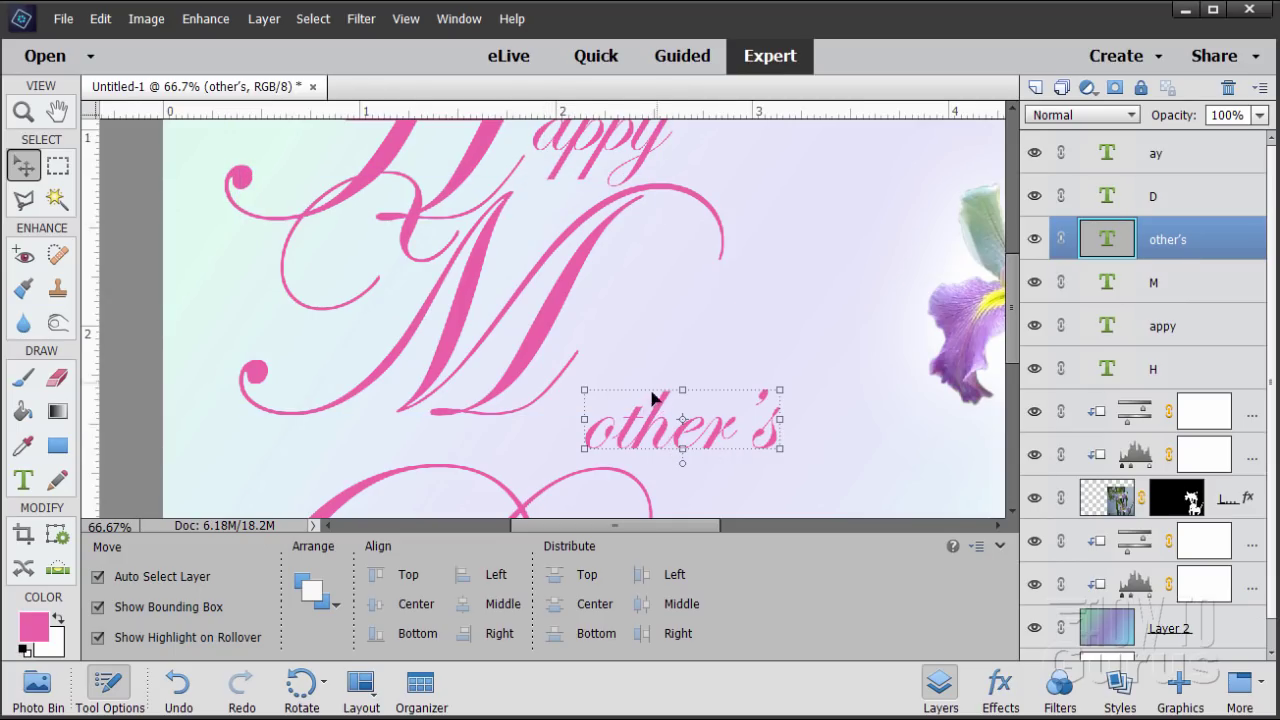
left_click_drag(646, 438, 646, 332)
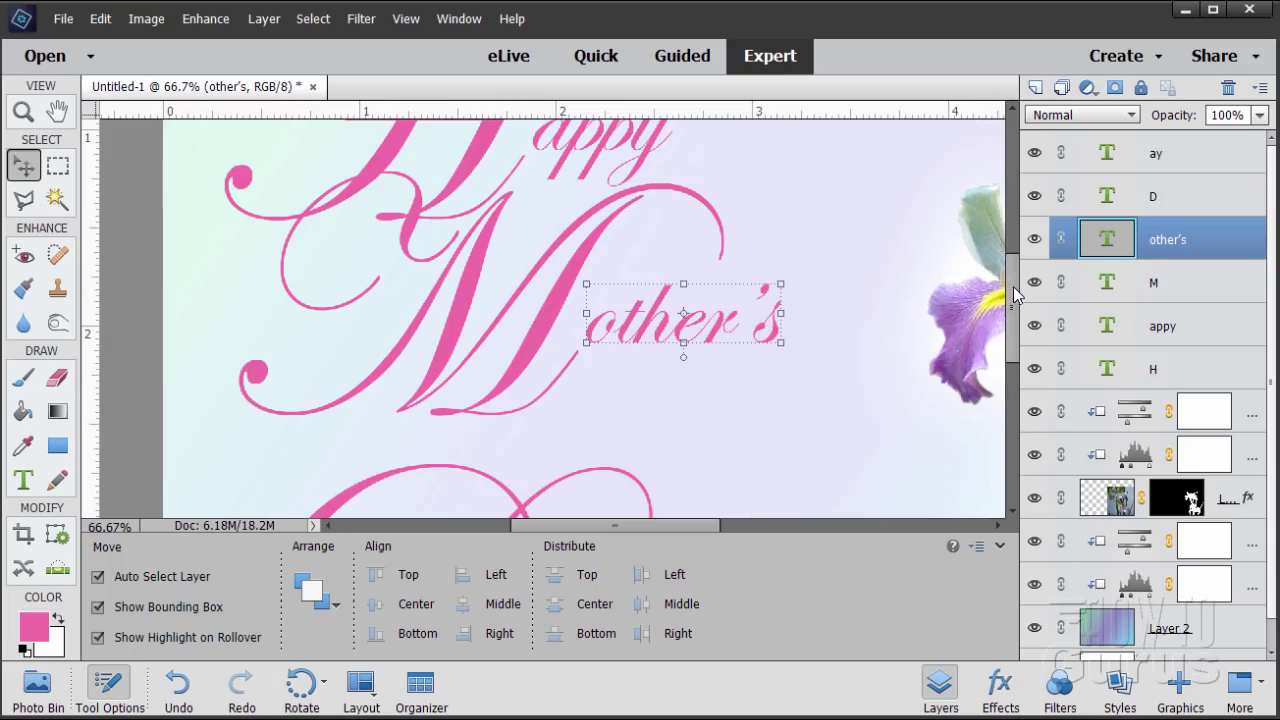
- Move the D up and right by about 0.75 in and 0.43 in so its top overlaps the M's tail
left_click_drag(1013, 288, 1026, 352)
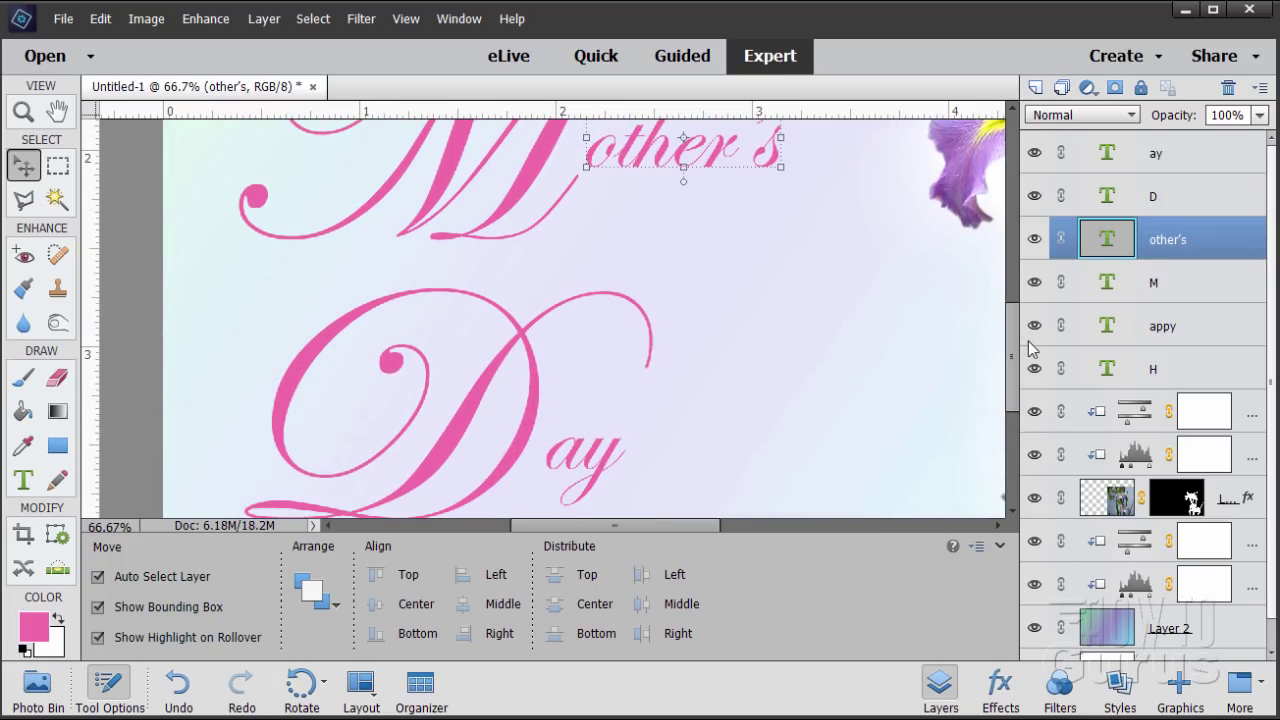
left_click(533, 436)
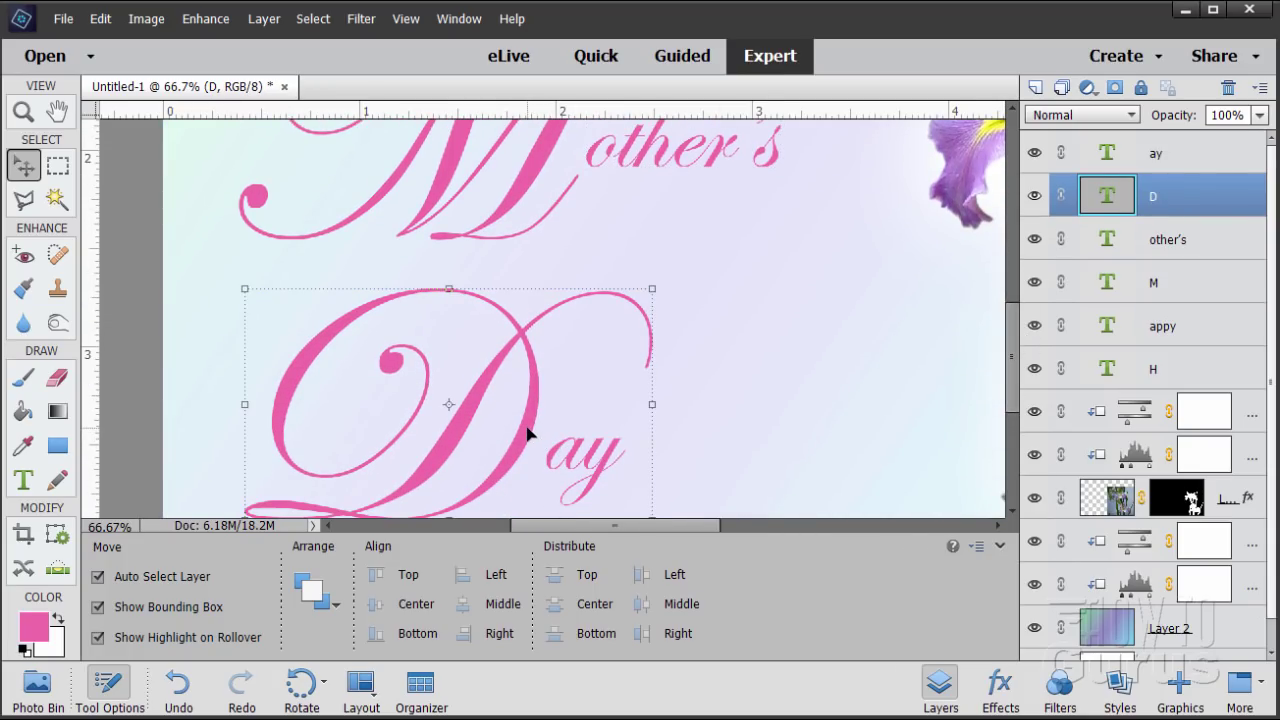
left_click_drag(528, 433, 676, 350)
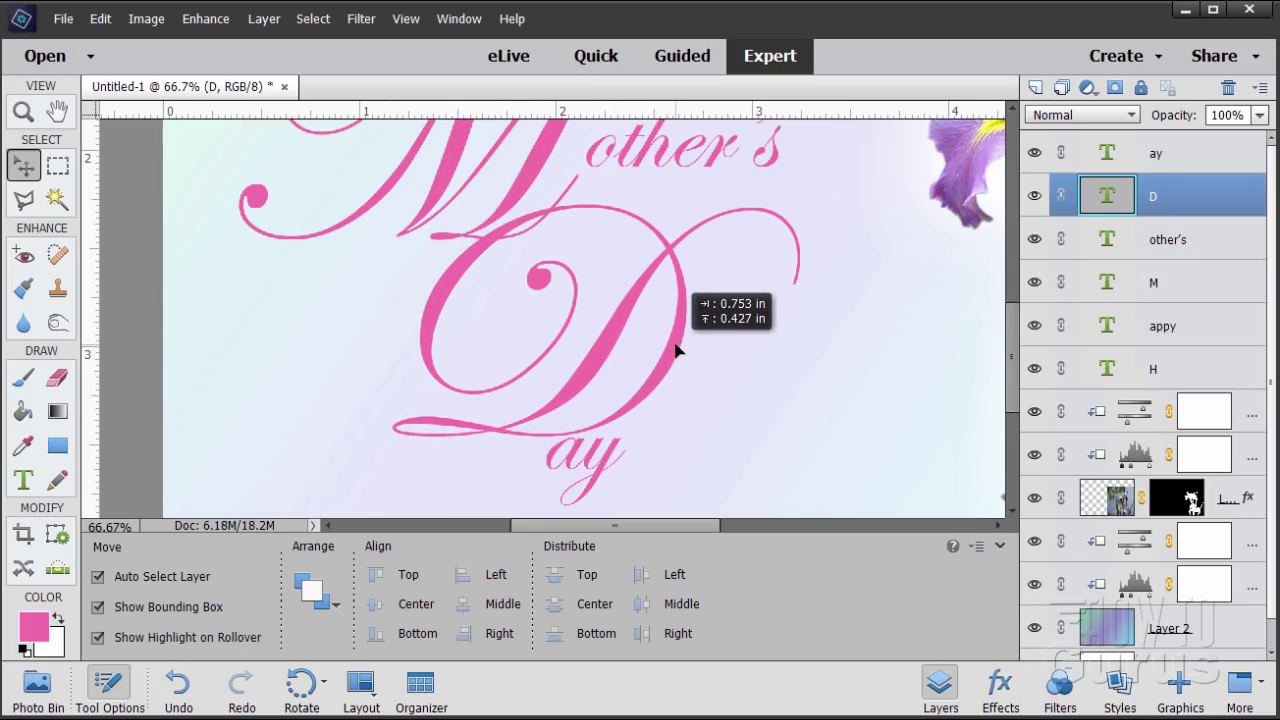
left_click_drag(676, 350, 677, 349)
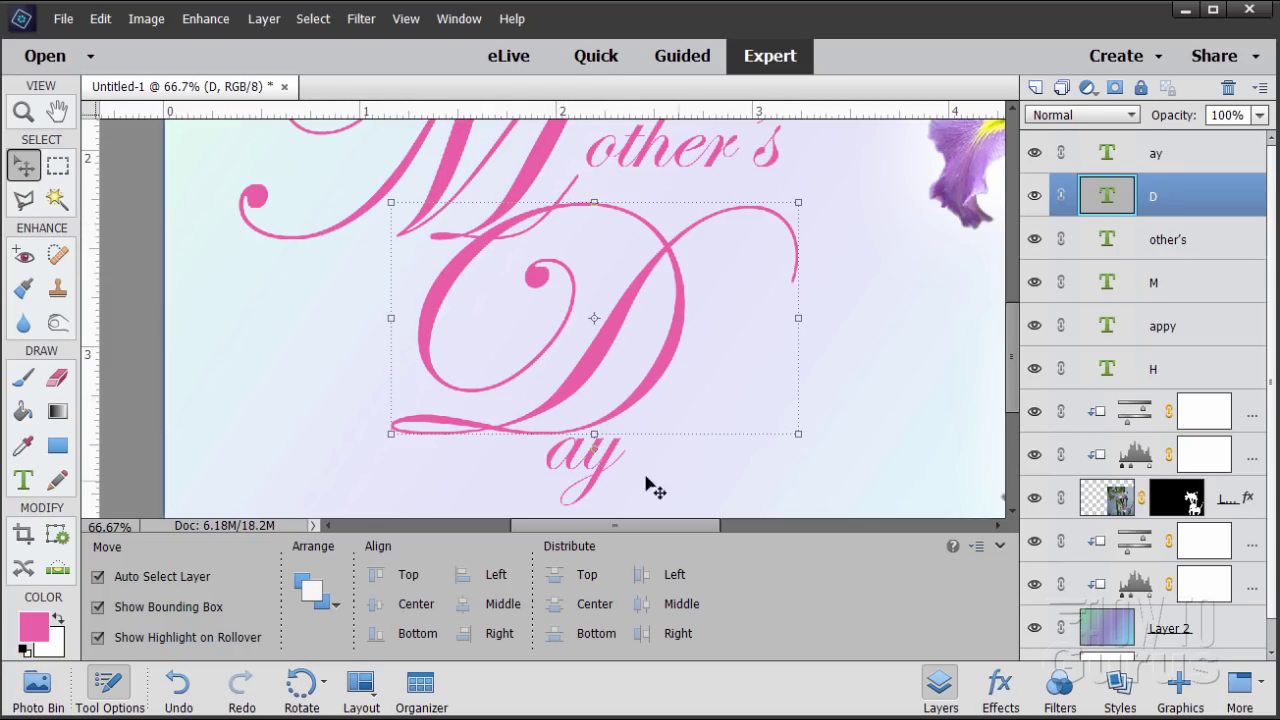
- Move "ay" up and right so it sits against the lower right of the D
left_click(590, 475)
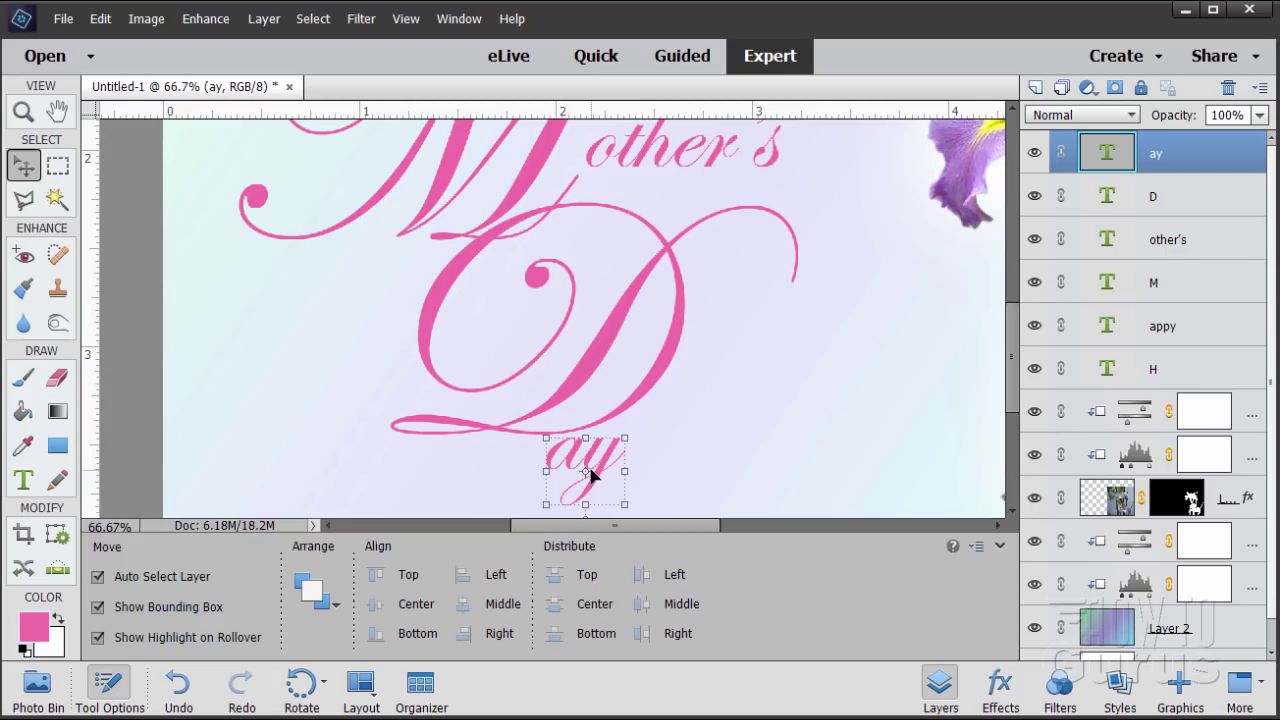
left_click_drag(592, 471, 710, 395)
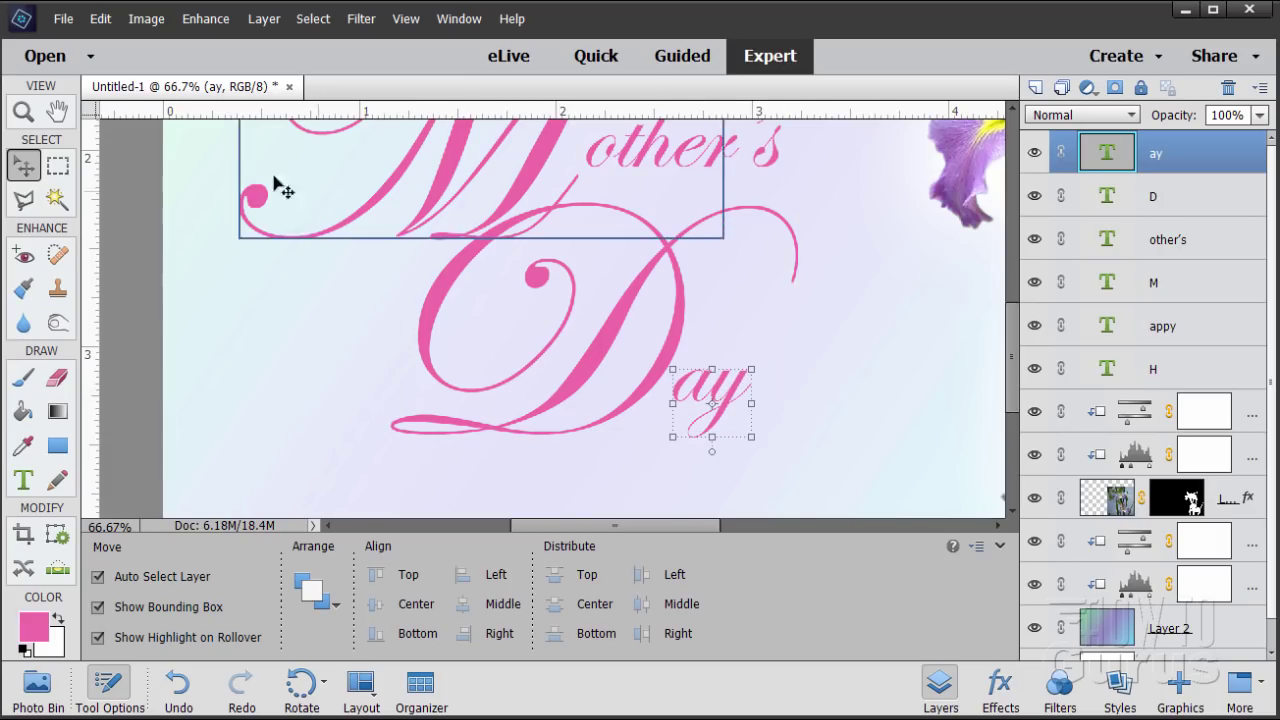
- Select the six text layers from "ay" to "H" together and move the whole greeting about 0.3 in right and 0.15 in down
left_click(406, 19)
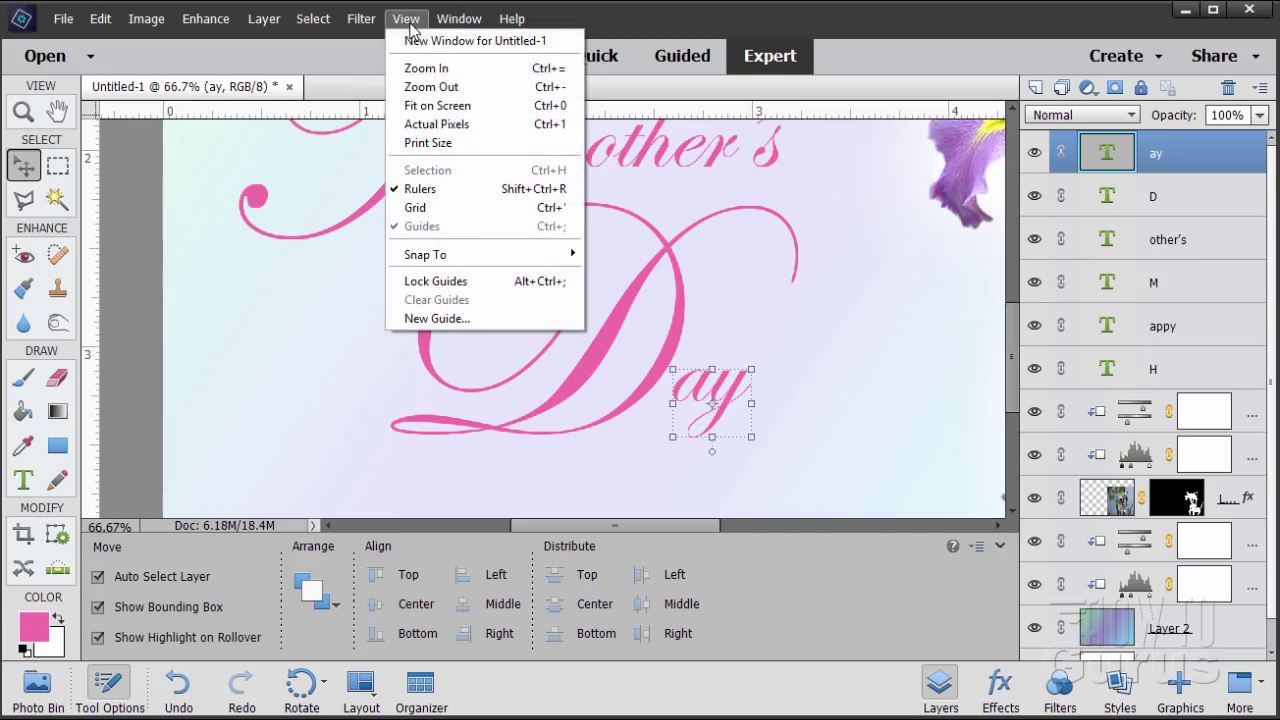
left_click(434, 109)
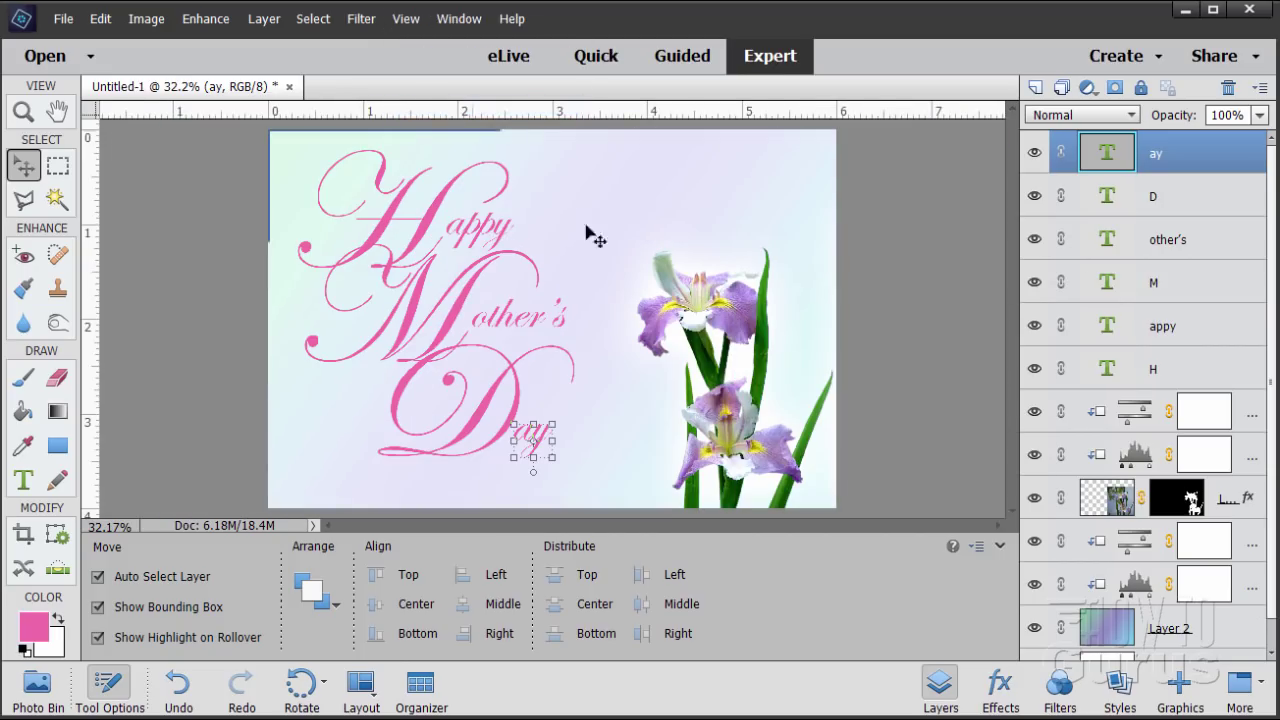
left_click(175, 320)
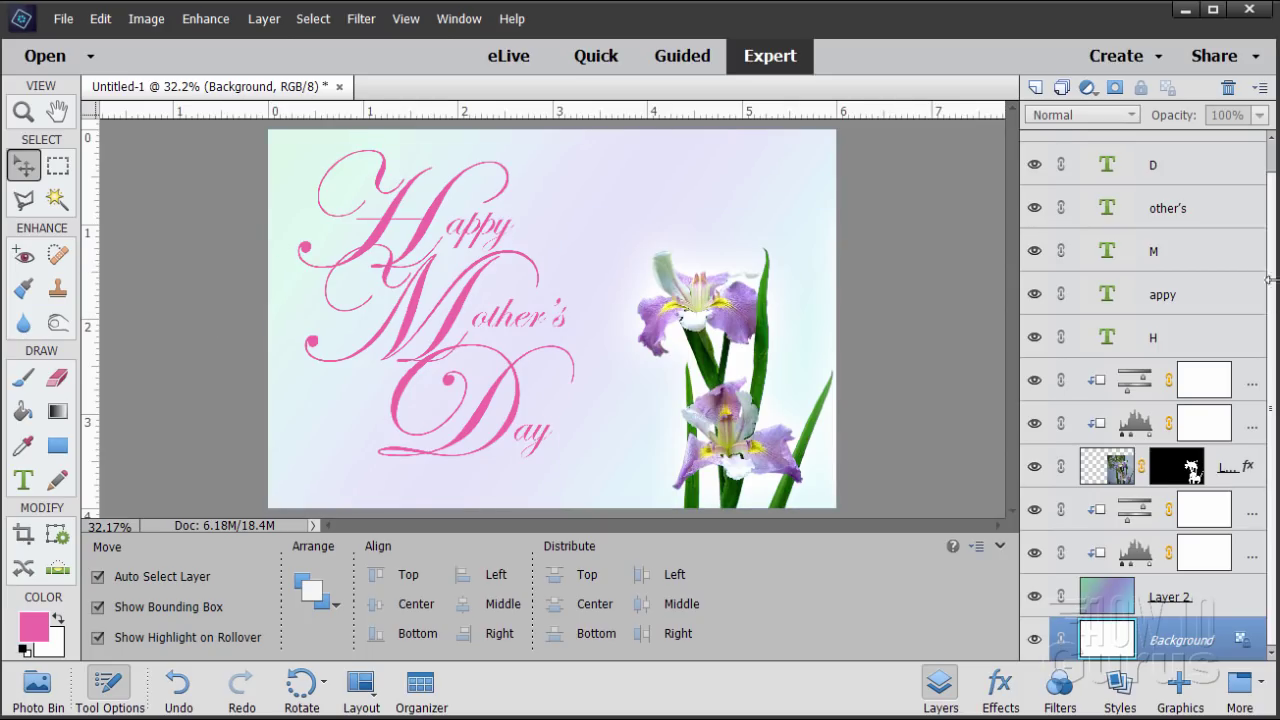
left_click(1181, 162)
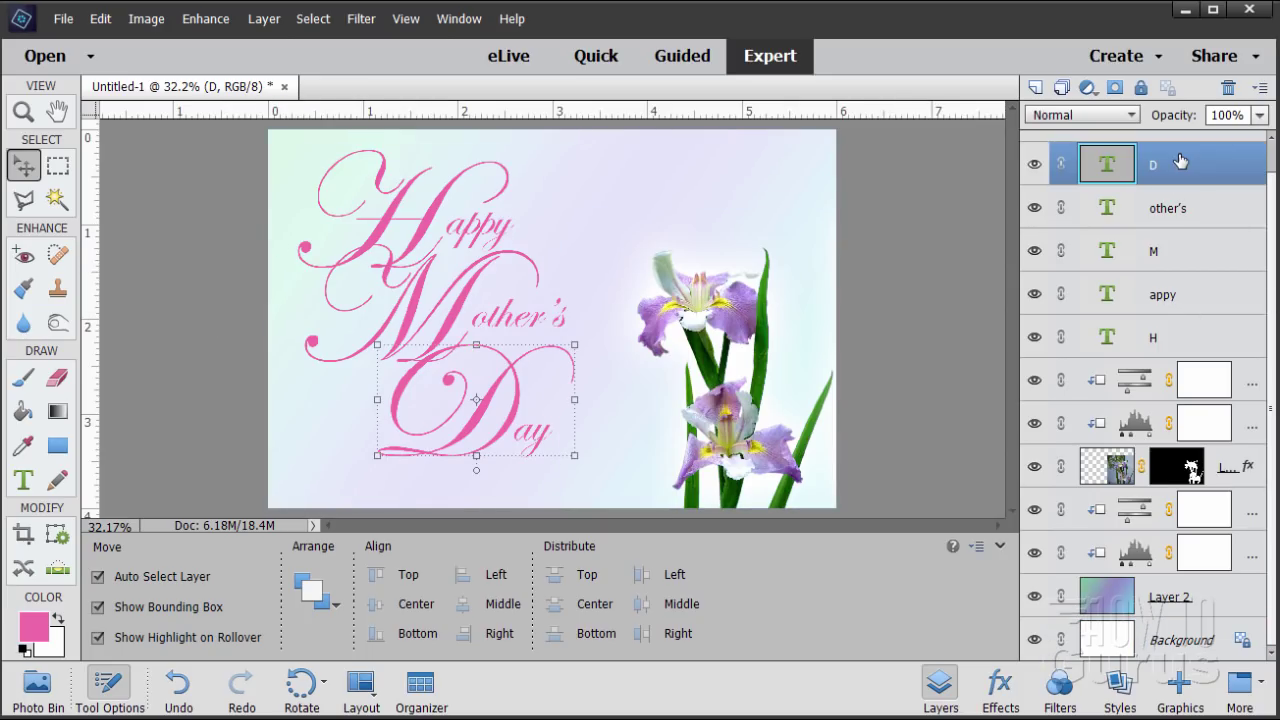
scroll(1273, 148, "up", 1)
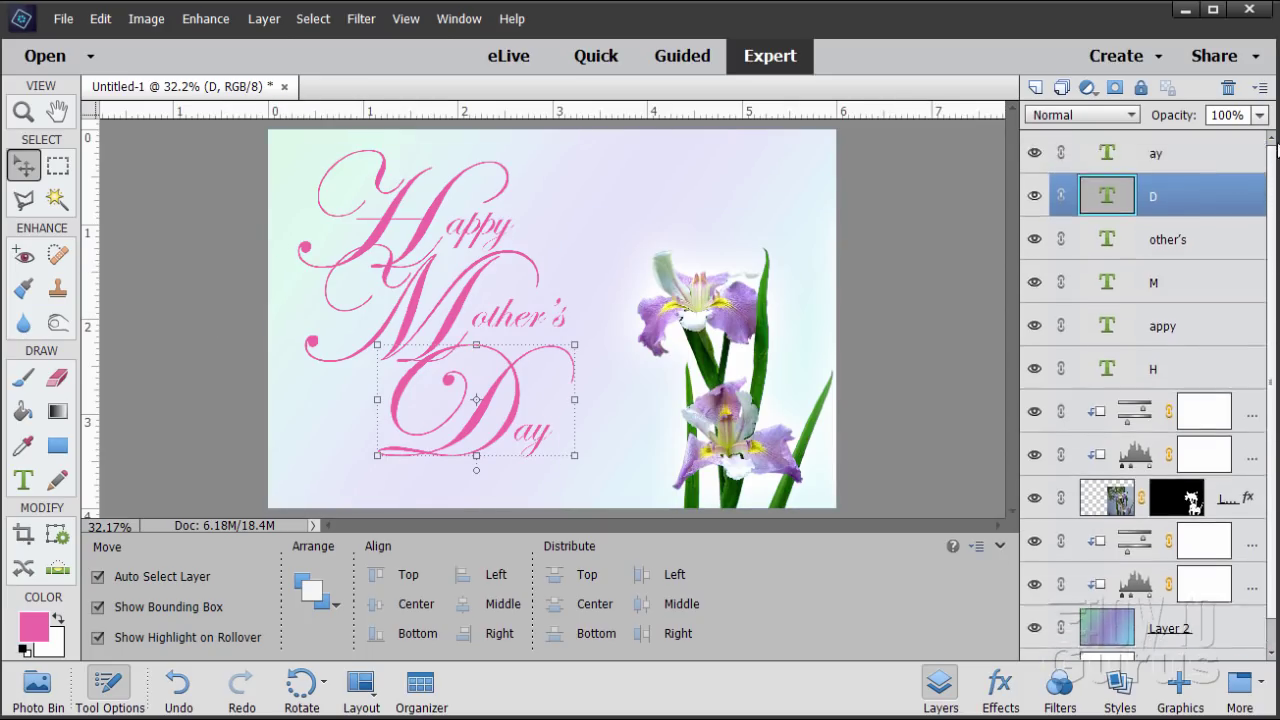
left_click(1181, 154)
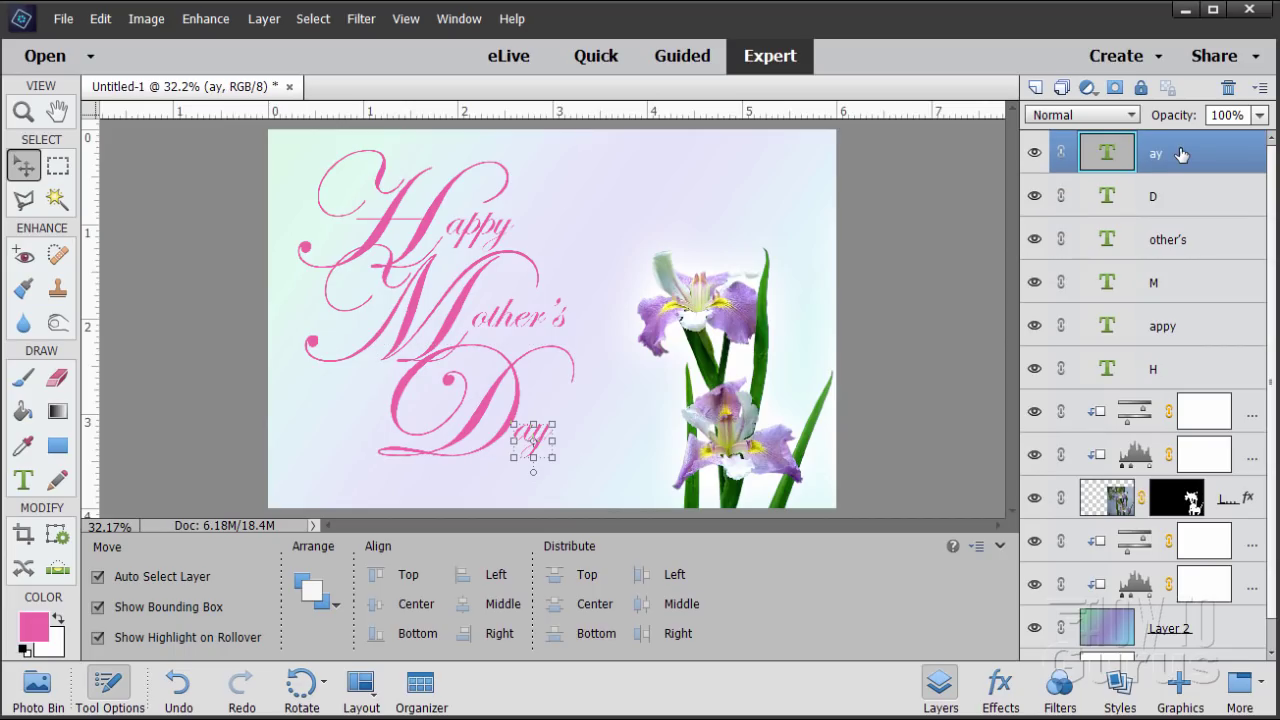
left_click(1180, 370, "shift")
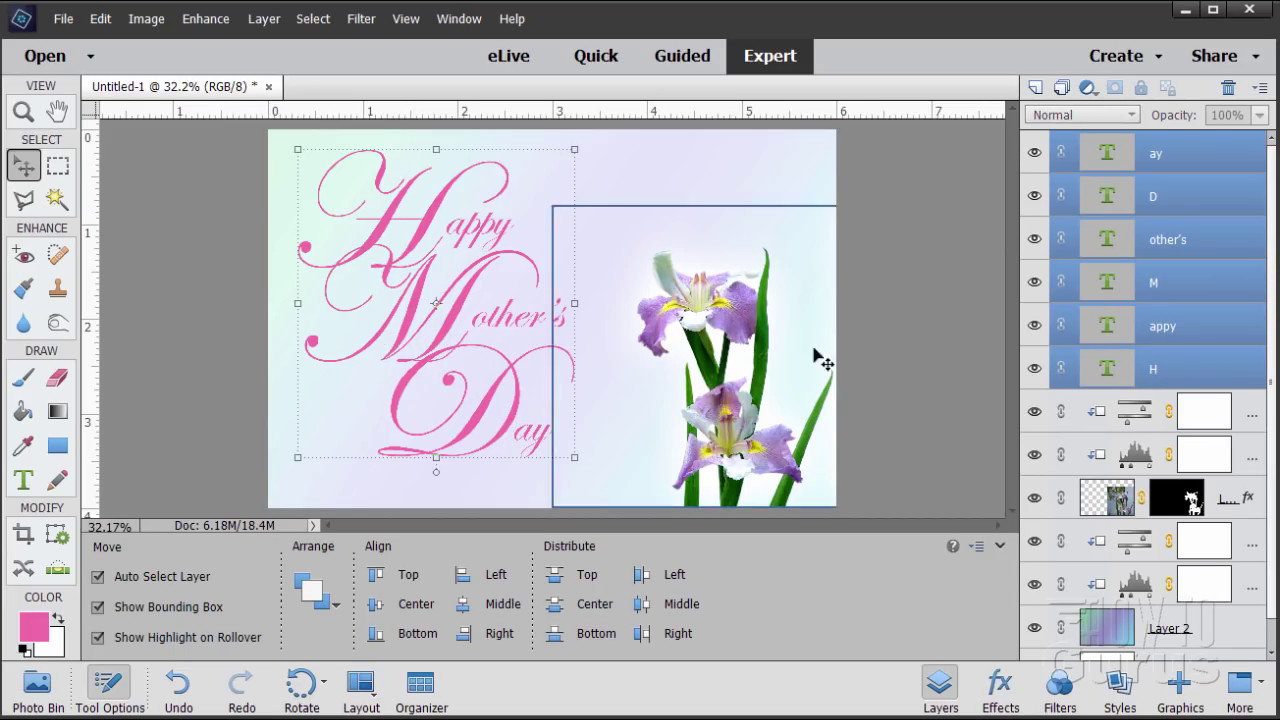
left_click_drag(492, 402, 513, 412)
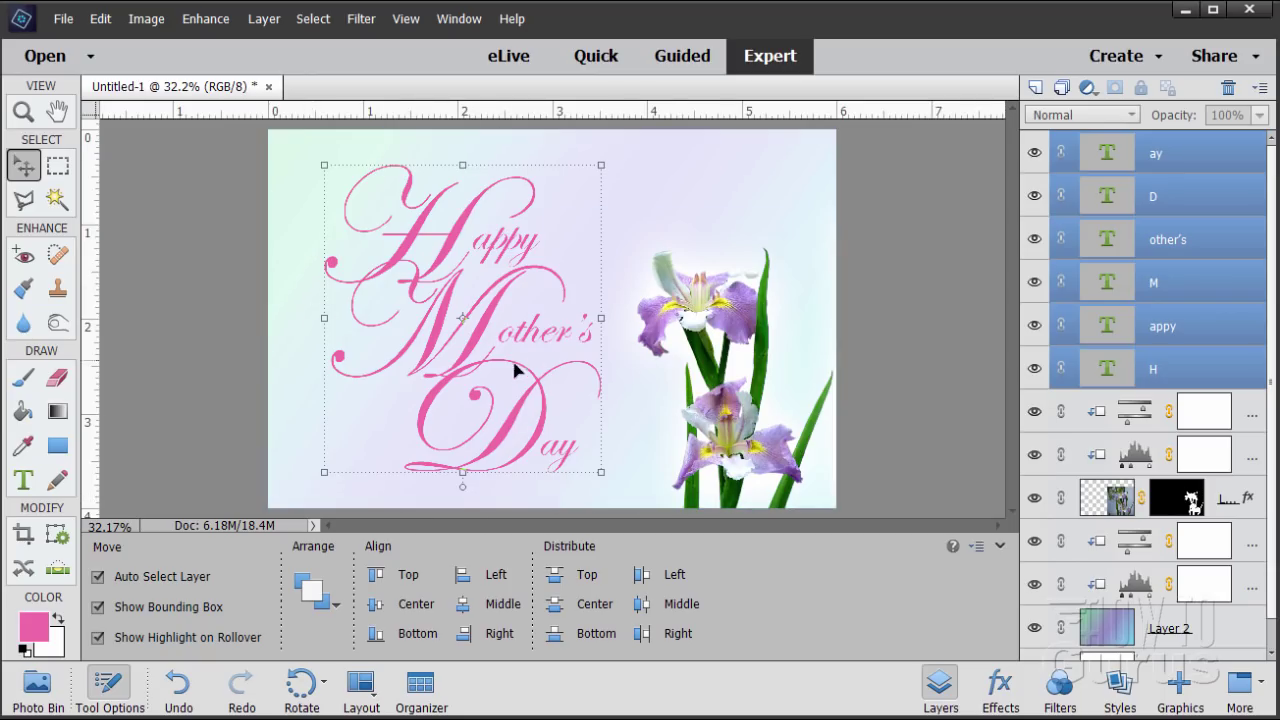
left_click_drag(466, 349, 465, 349)
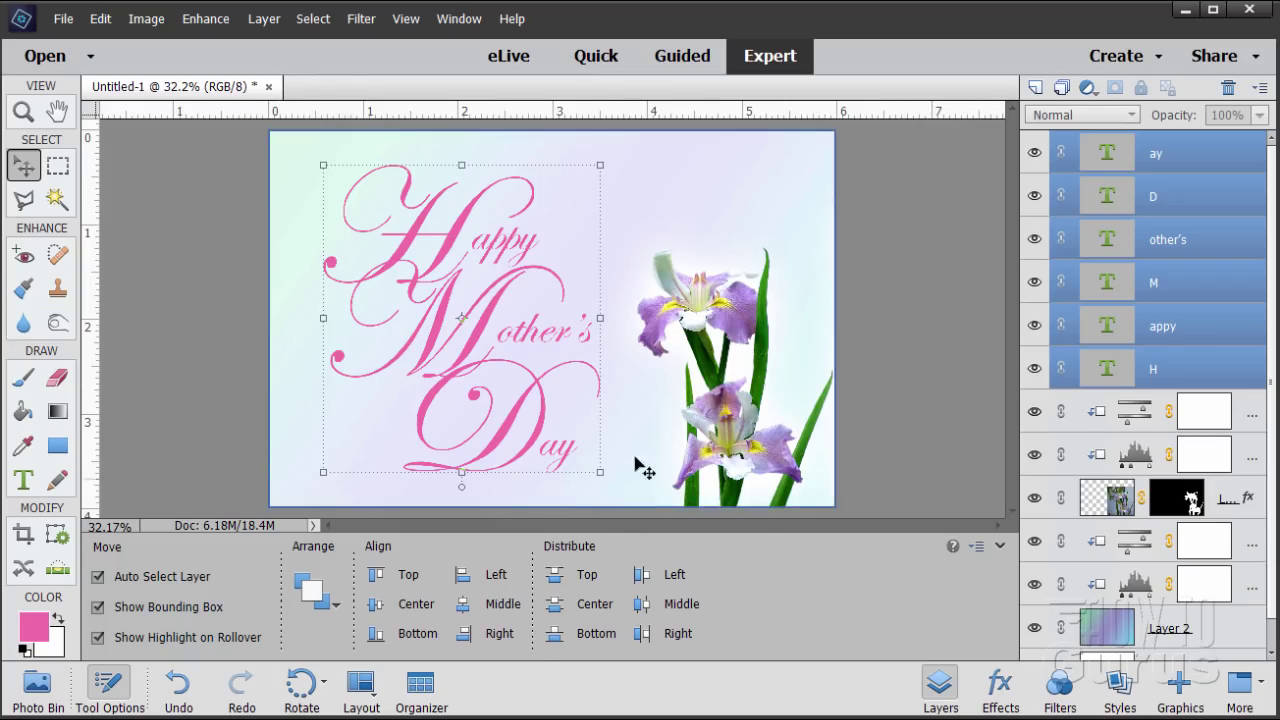
- Duplicate all six text layers of the greeting together, from "ay" to "H"
left_click(212, 276)
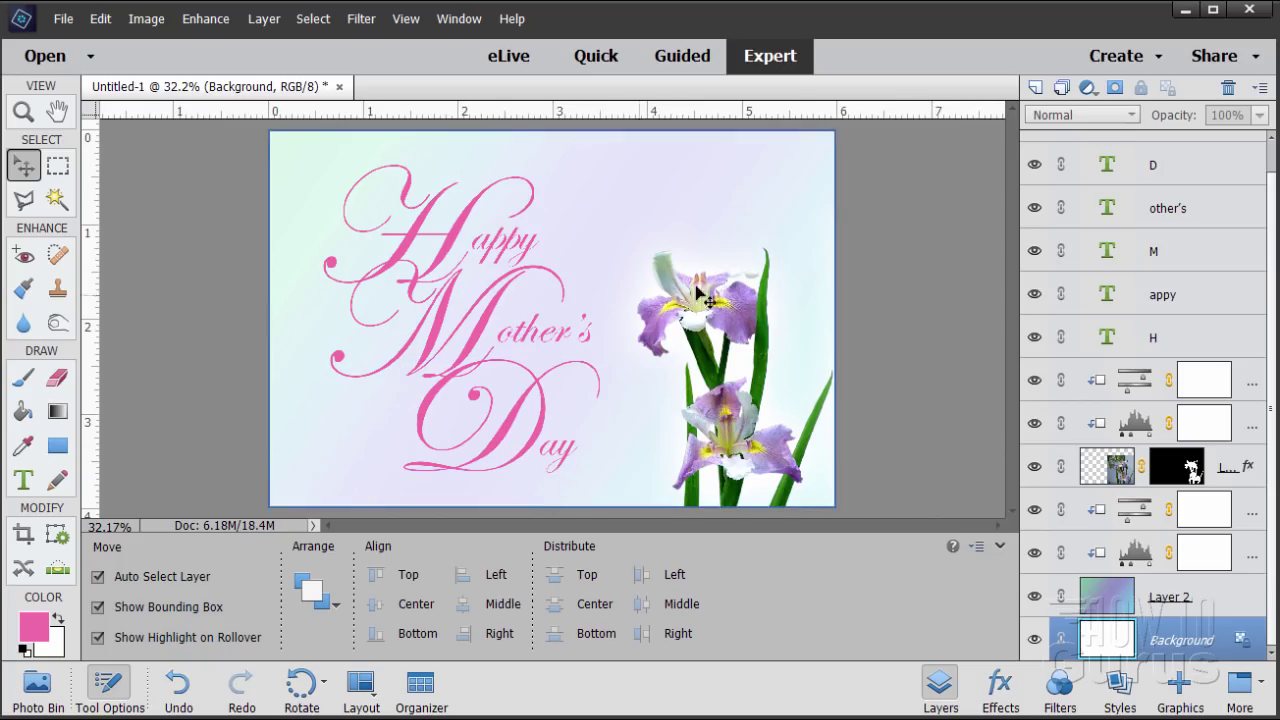
left_click(1179, 172)
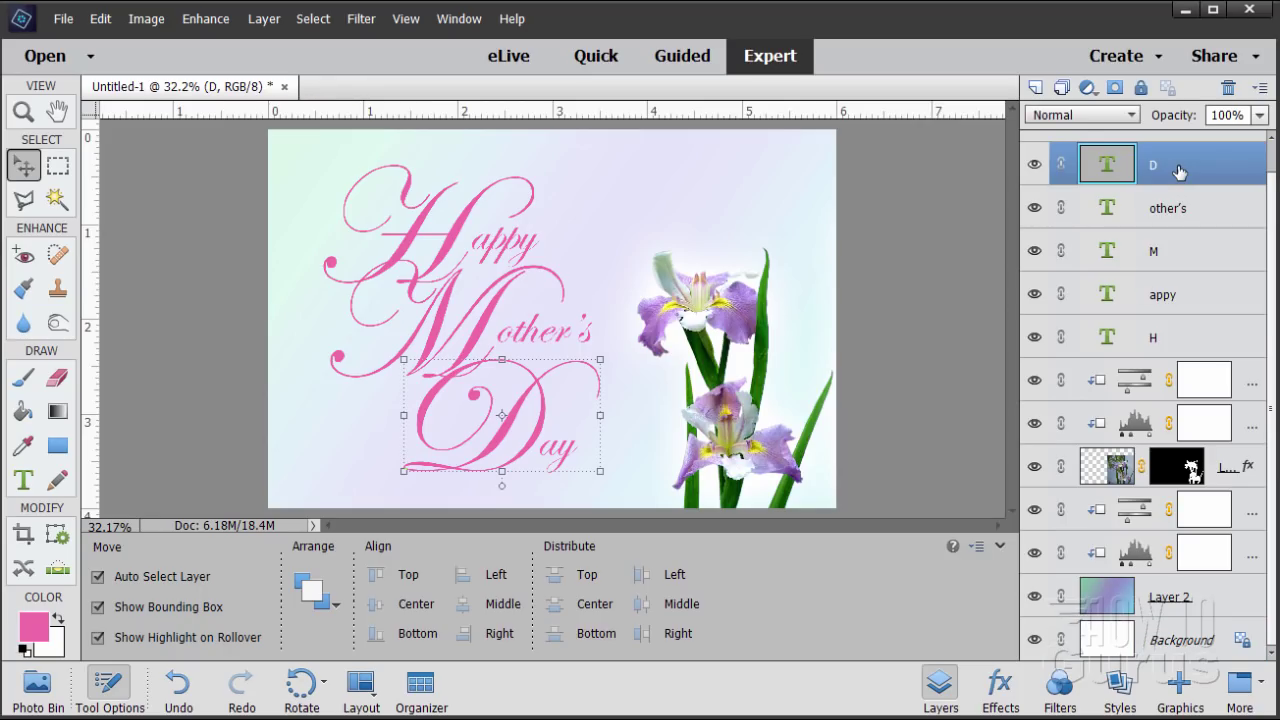
left_click(1188, 340, "shift")
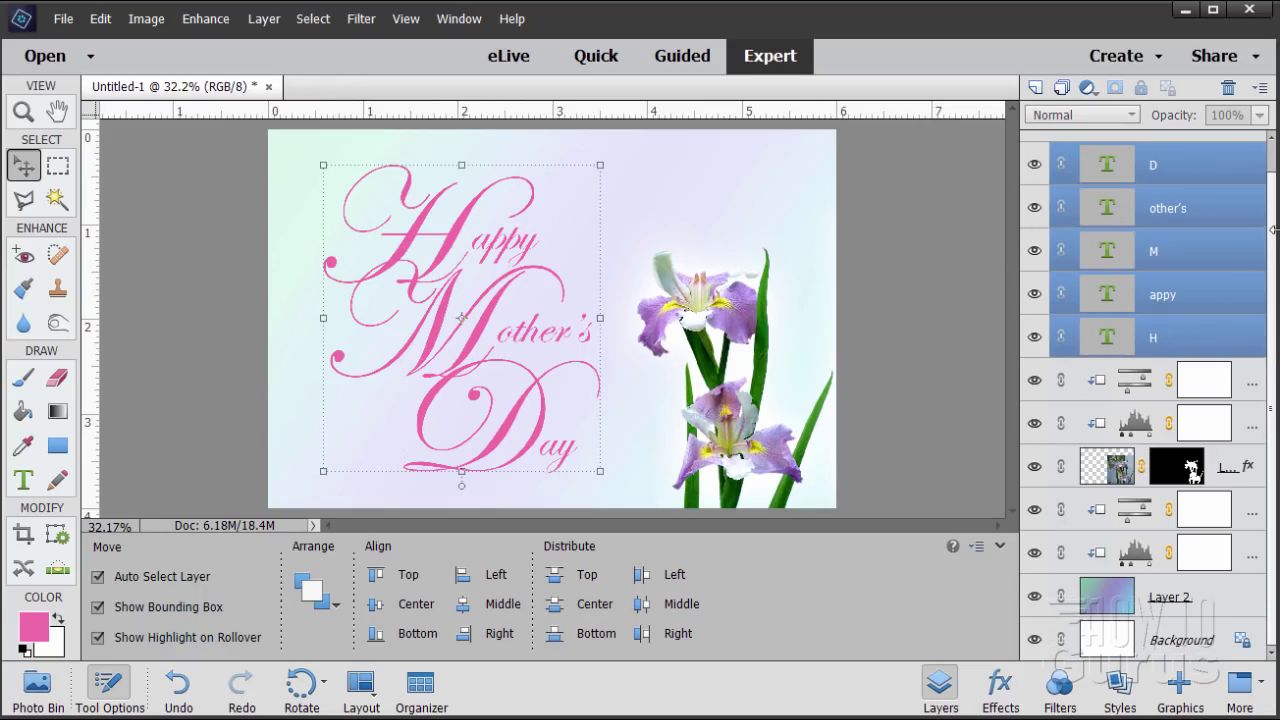
scroll(1272, 234, "up", 1)
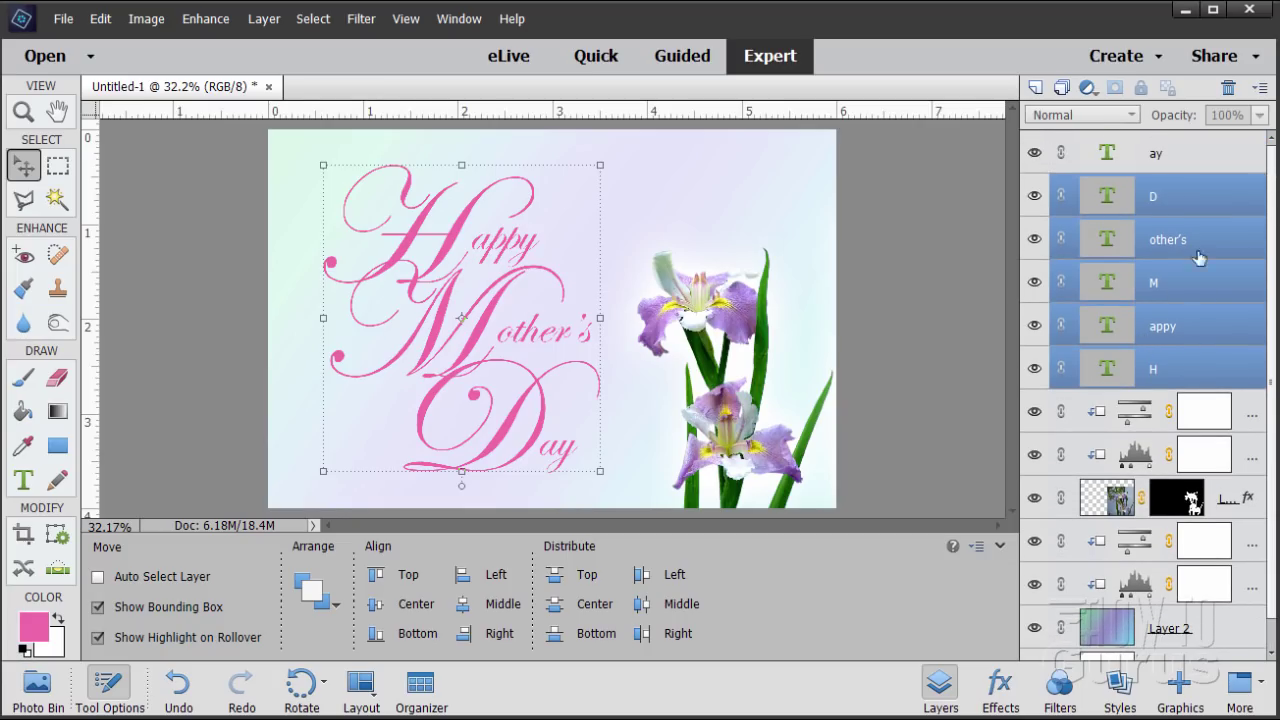
left_click(1196, 153, "shift")
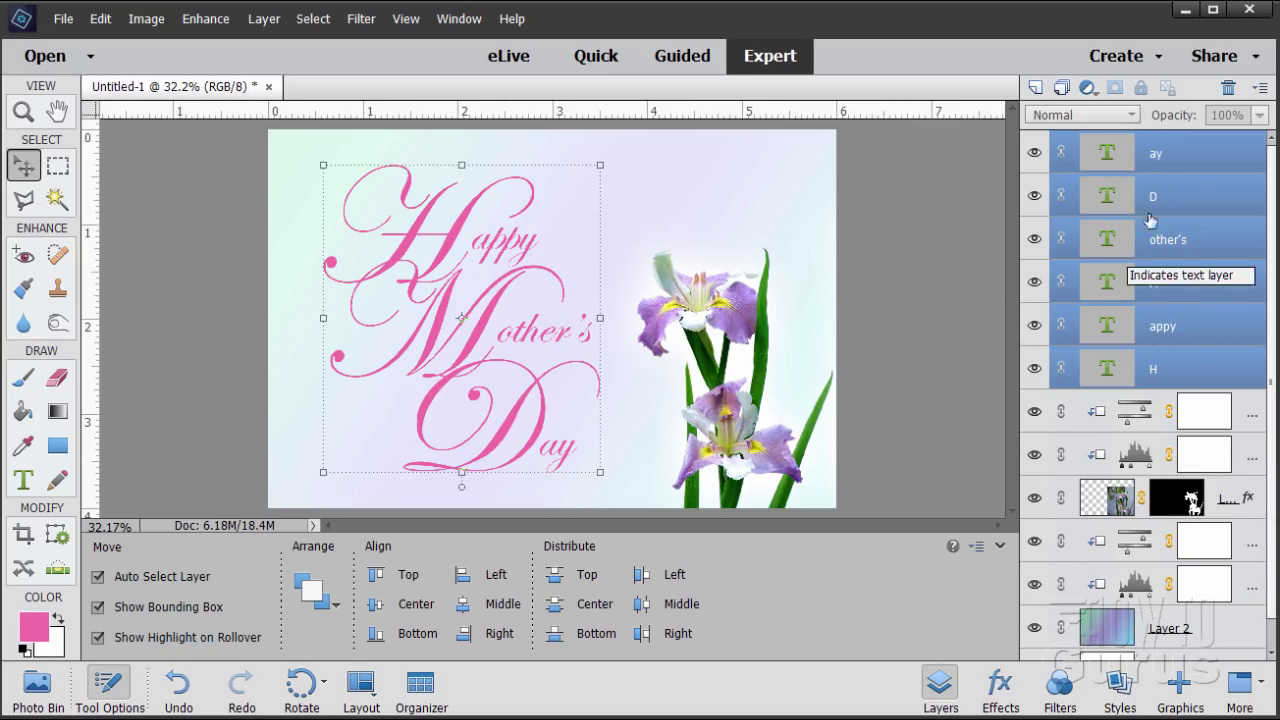
left_click_drag(1181, 202, 1043, 90)
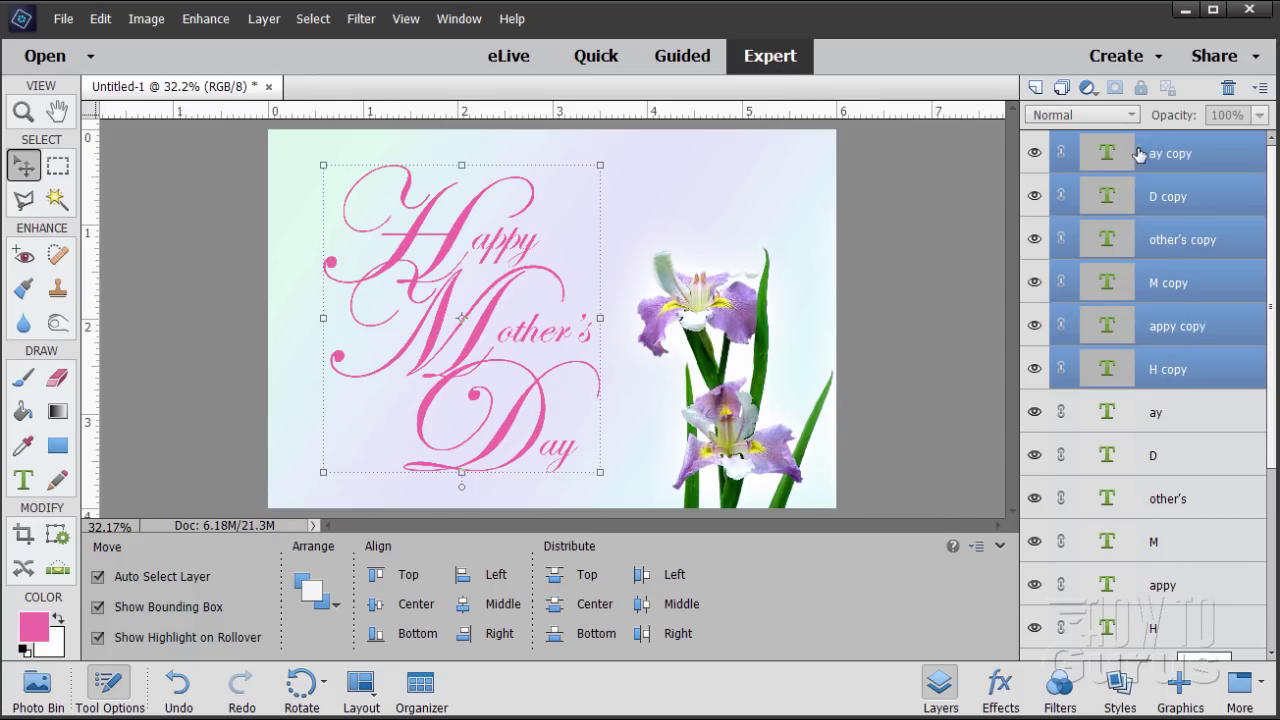
- Hide the six duplicated text layers, from "ay copy" to "H copy"
left_click(1034, 153)
left_click(1034, 196)
left_click(1034, 282)
left_click(1034, 325)
left_click(1034, 368)
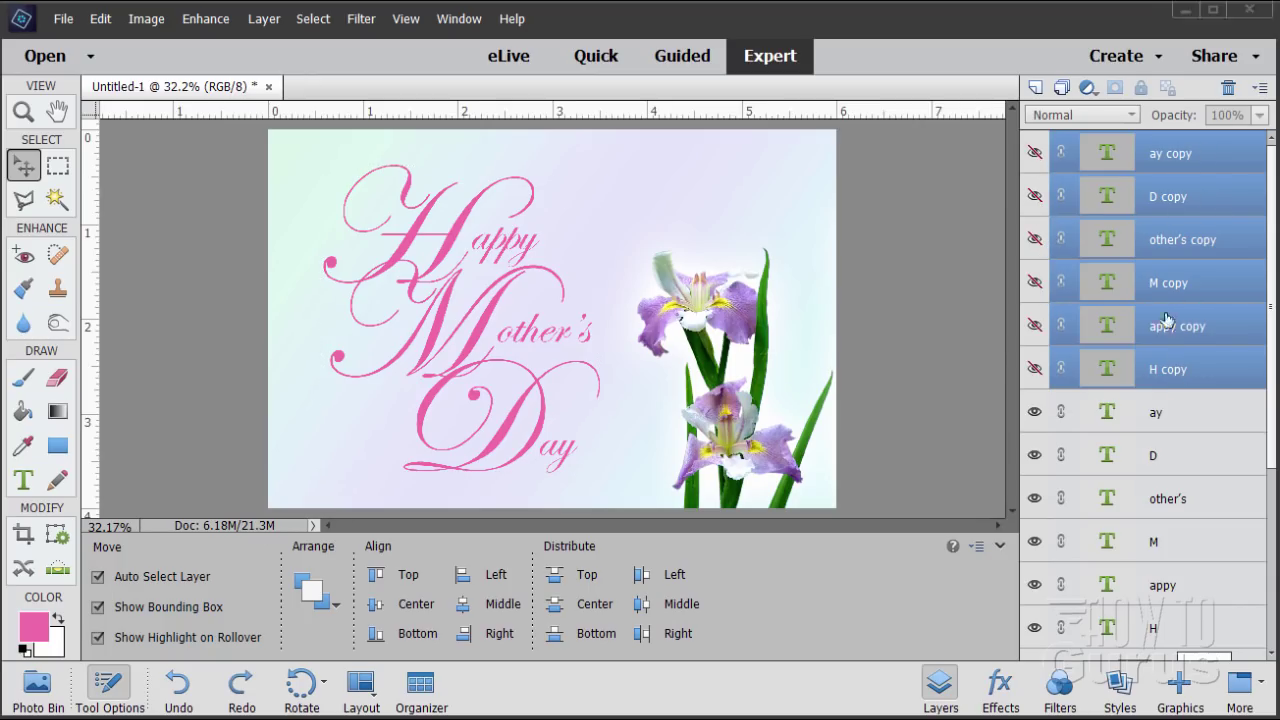
- Add a Stroke layer style to the original H text layer
left_click(1198, 634)
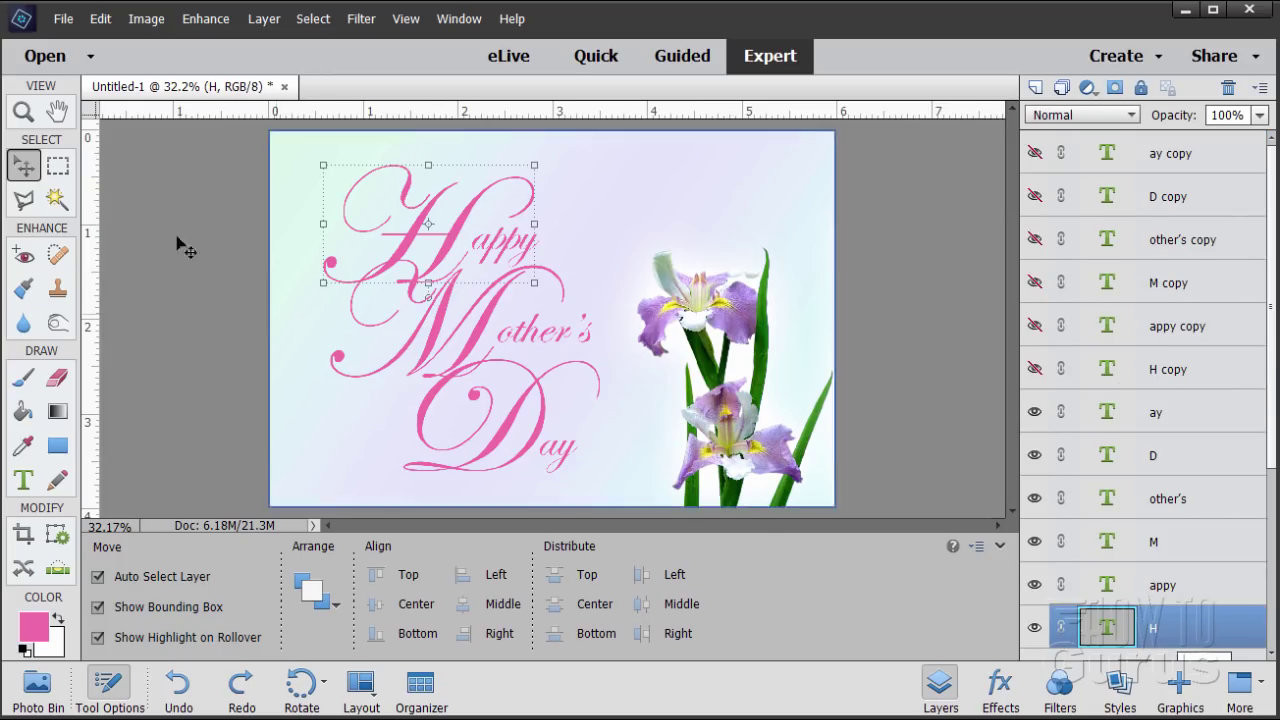
left_click(23, 112)
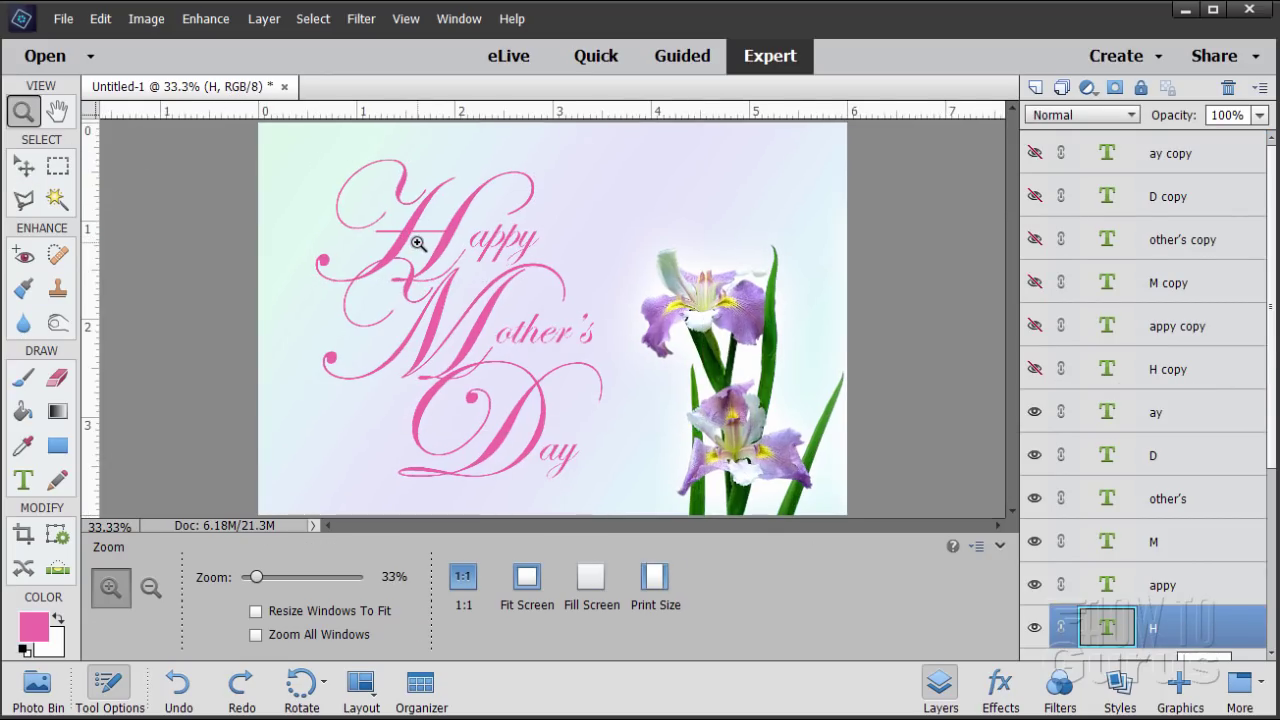
left_click(386, 258)
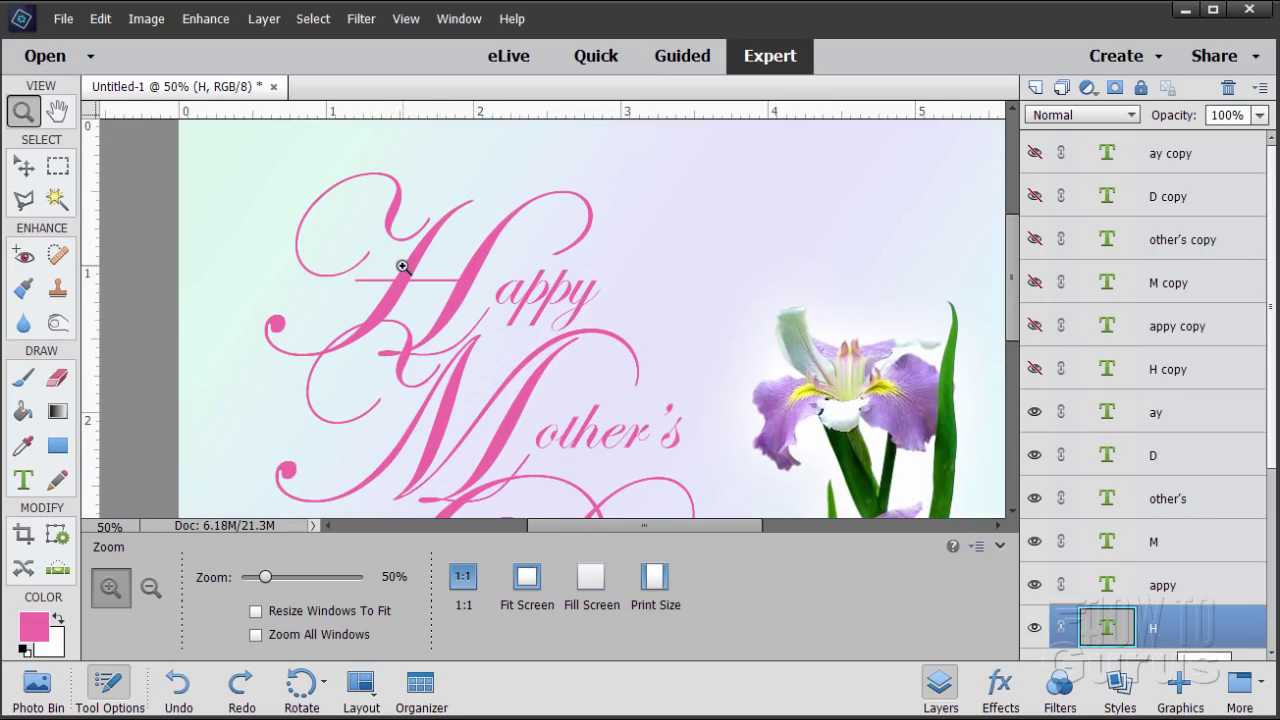
left_click(400, 266)
scroll(393, 300, "up", 3)
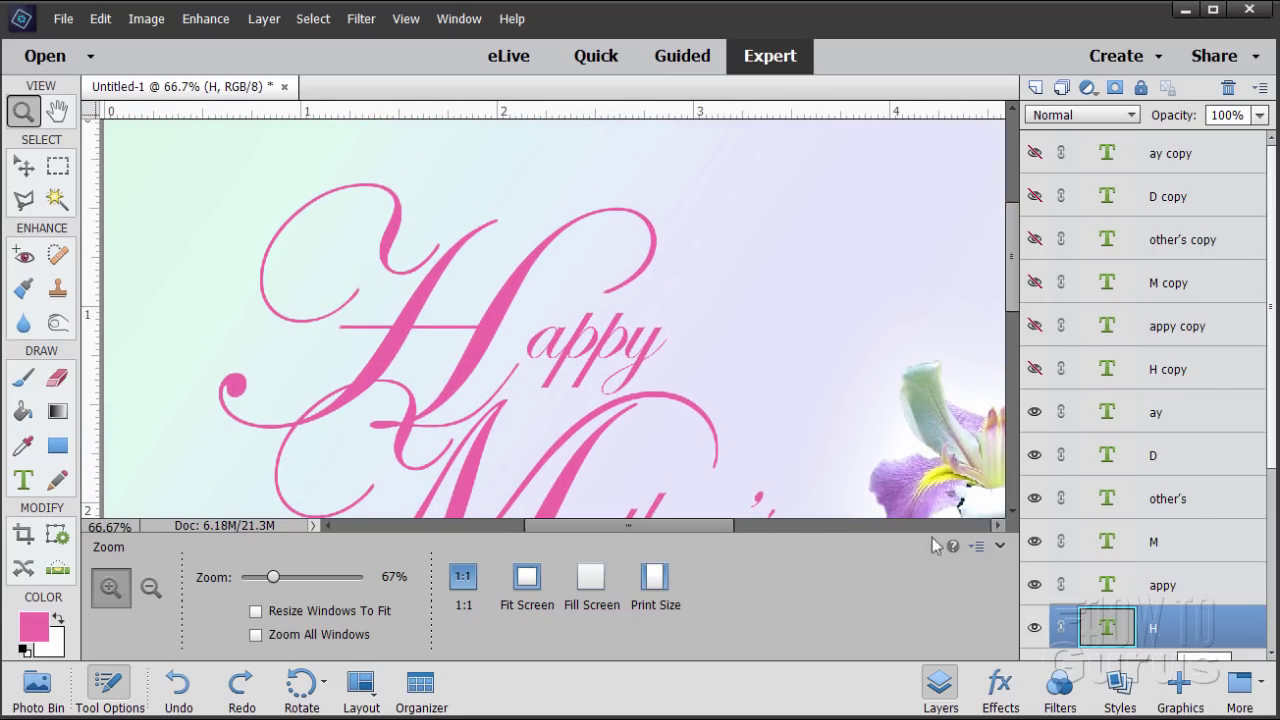
key("v")
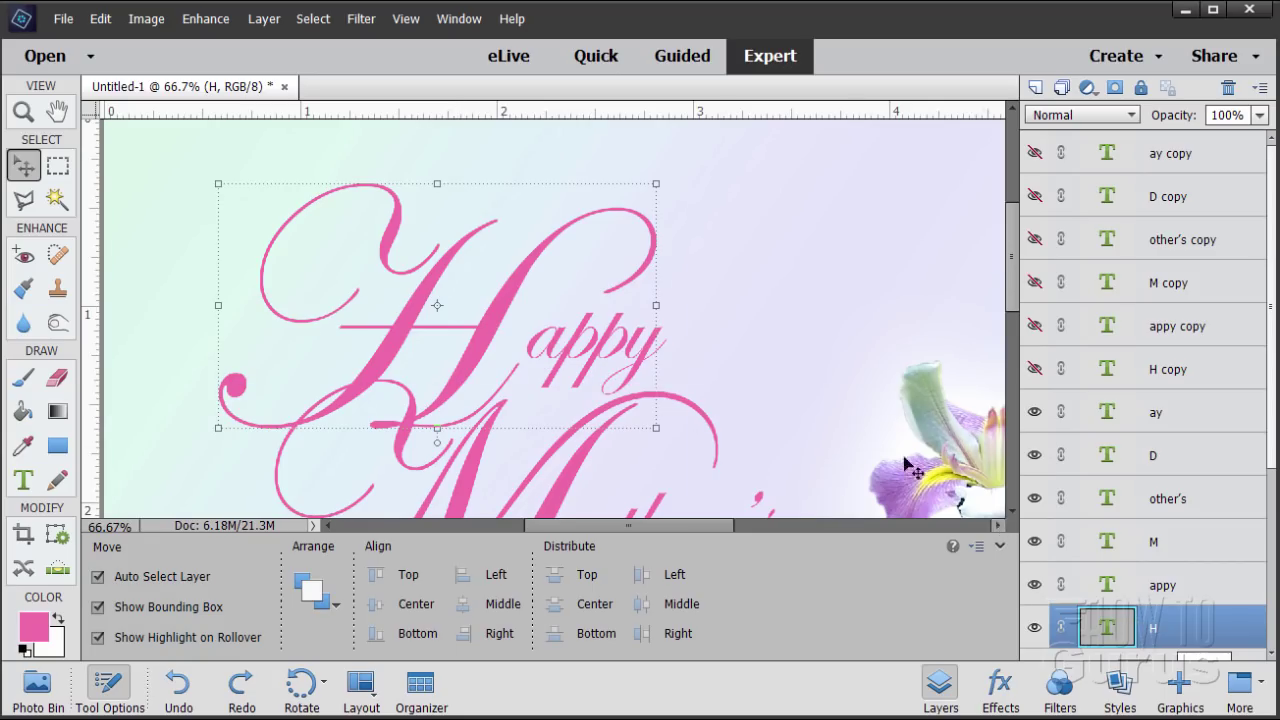
left_click(262, 19)
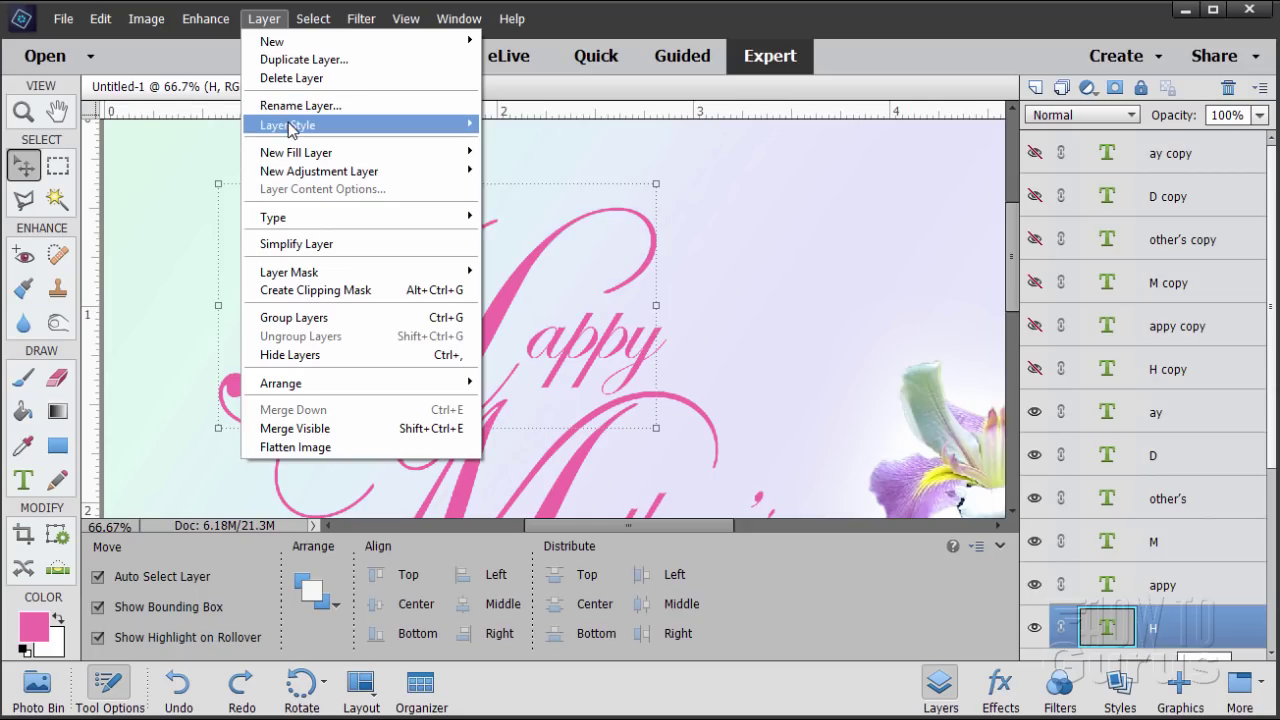
mouse_move(291, 128)
left_click(528, 126)
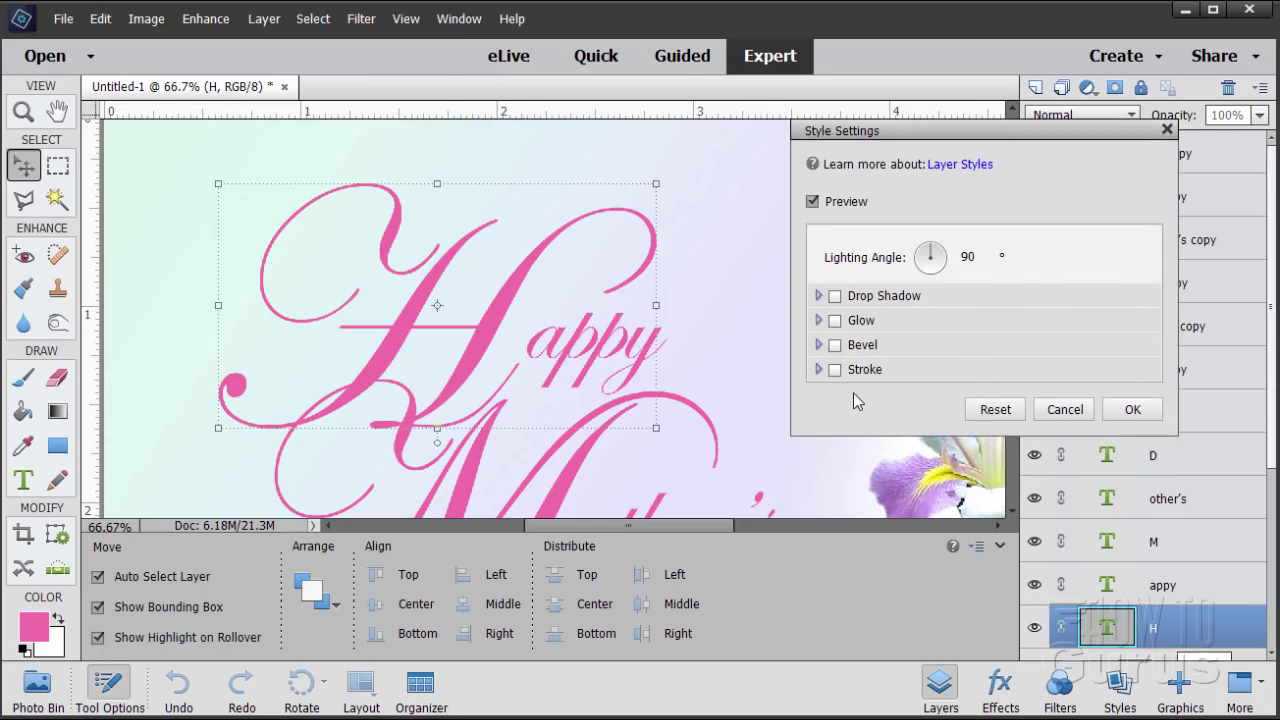
left_click(819, 370)
left_click(836, 370)
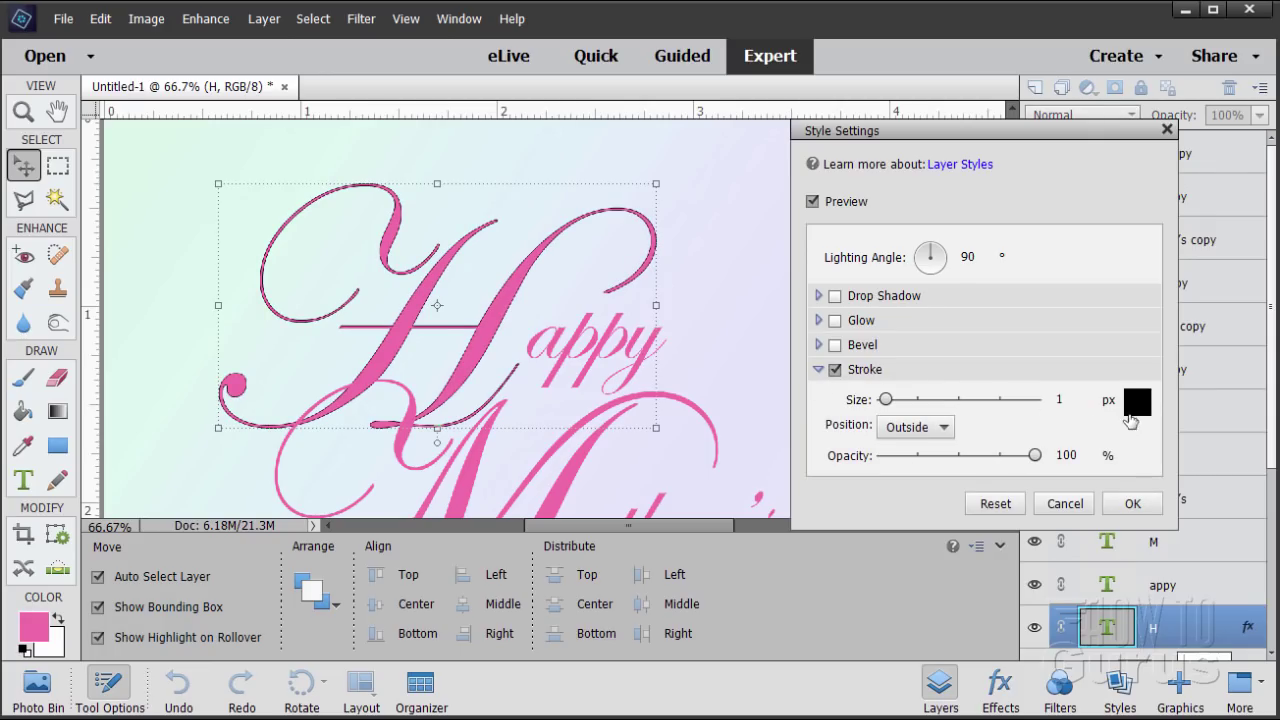
- Try a 16 px stroke on the H with the Inside position, then switch it back to Outside
left_click_drag(886, 403, 898, 399)
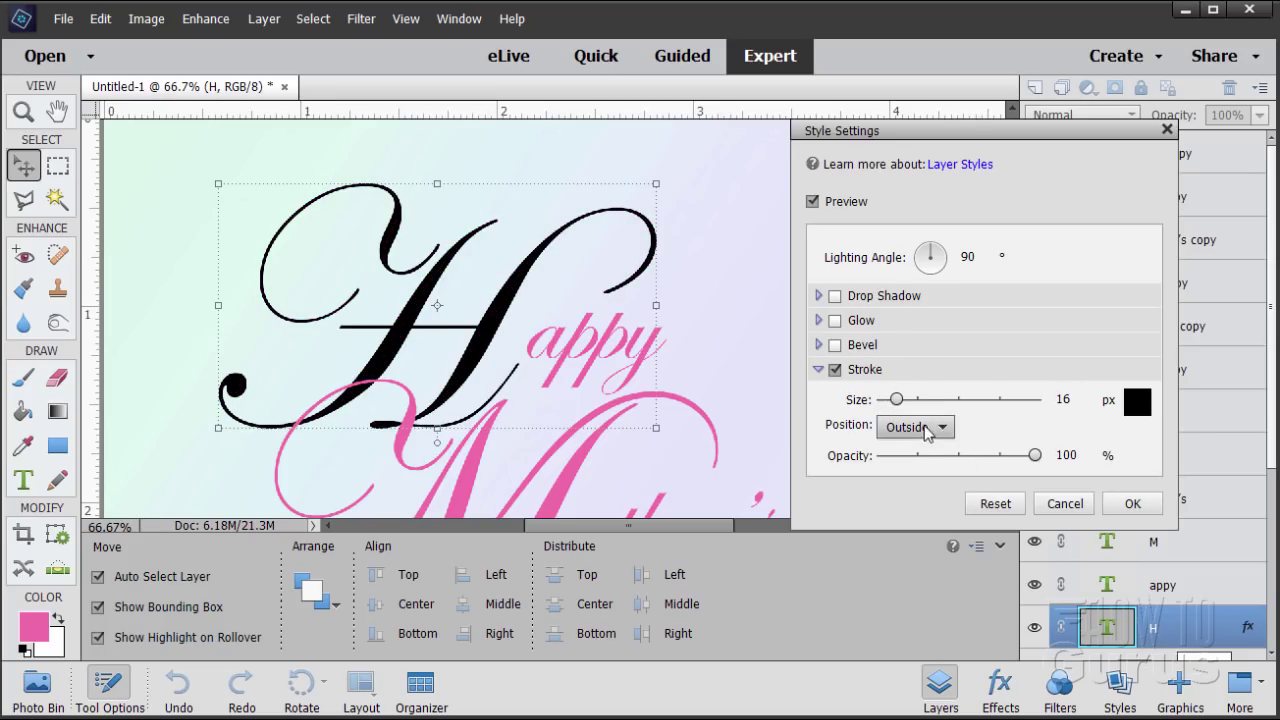
left_click(930, 427)
left_click(910, 462)
left_click(914, 427)
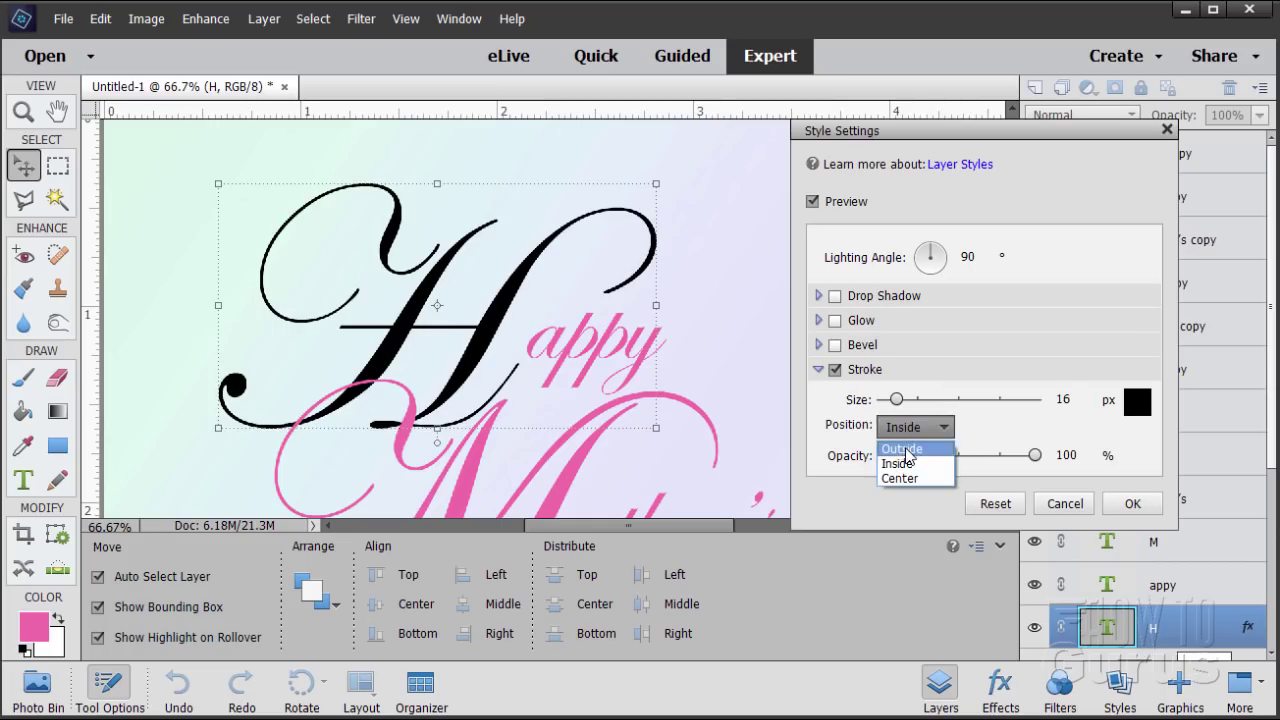
left_click(906, 449)
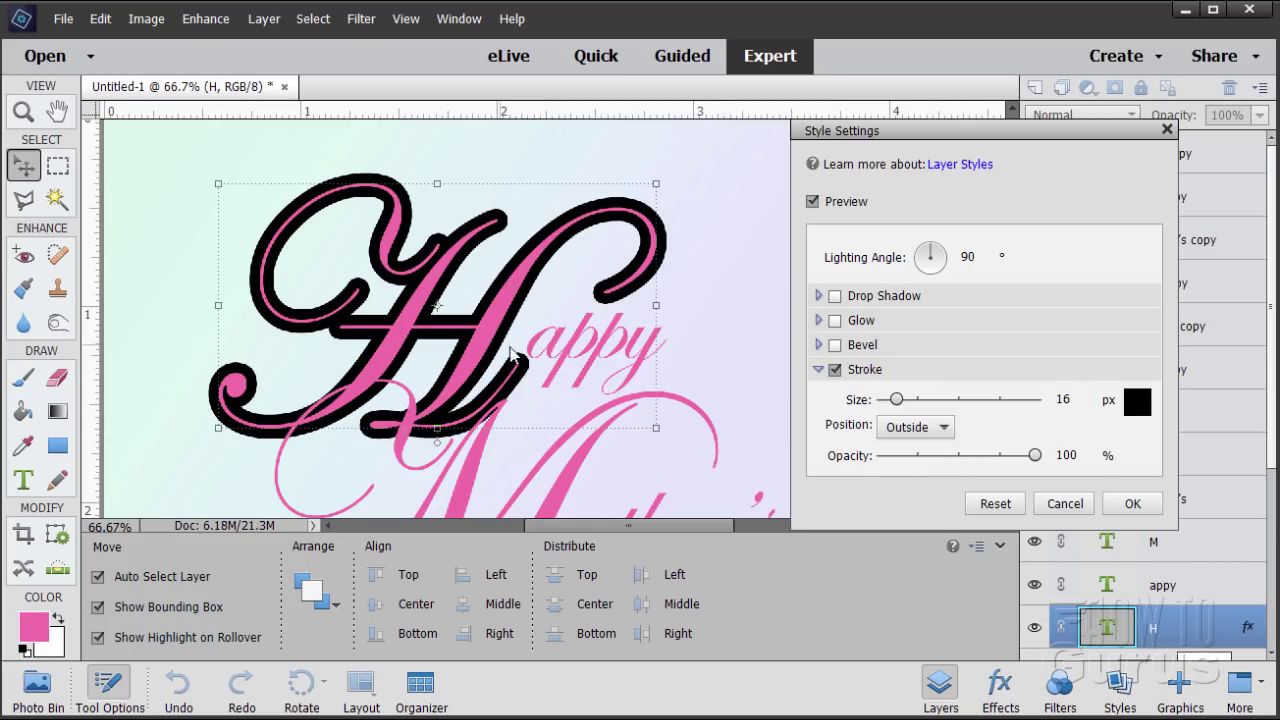
- Set the H's stroke to 25 px in the pink foreground color f06eaa and apply the style
double_click(1079, 399)
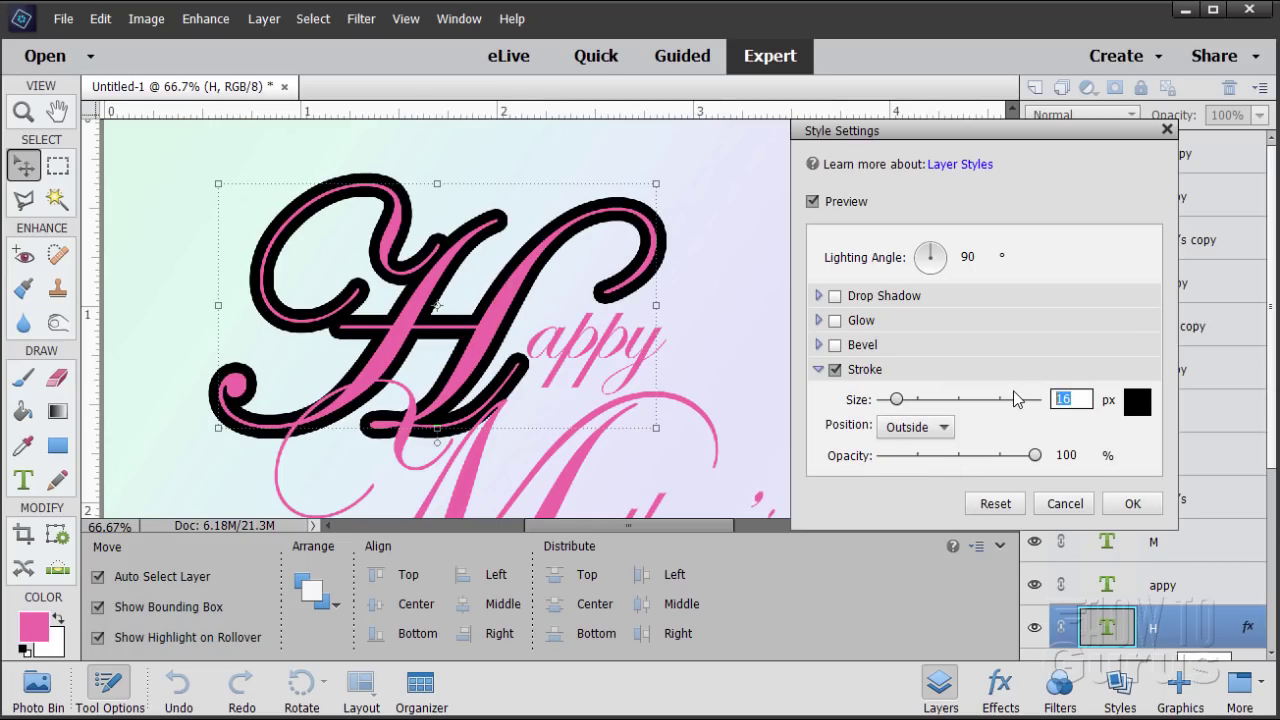
type("25")
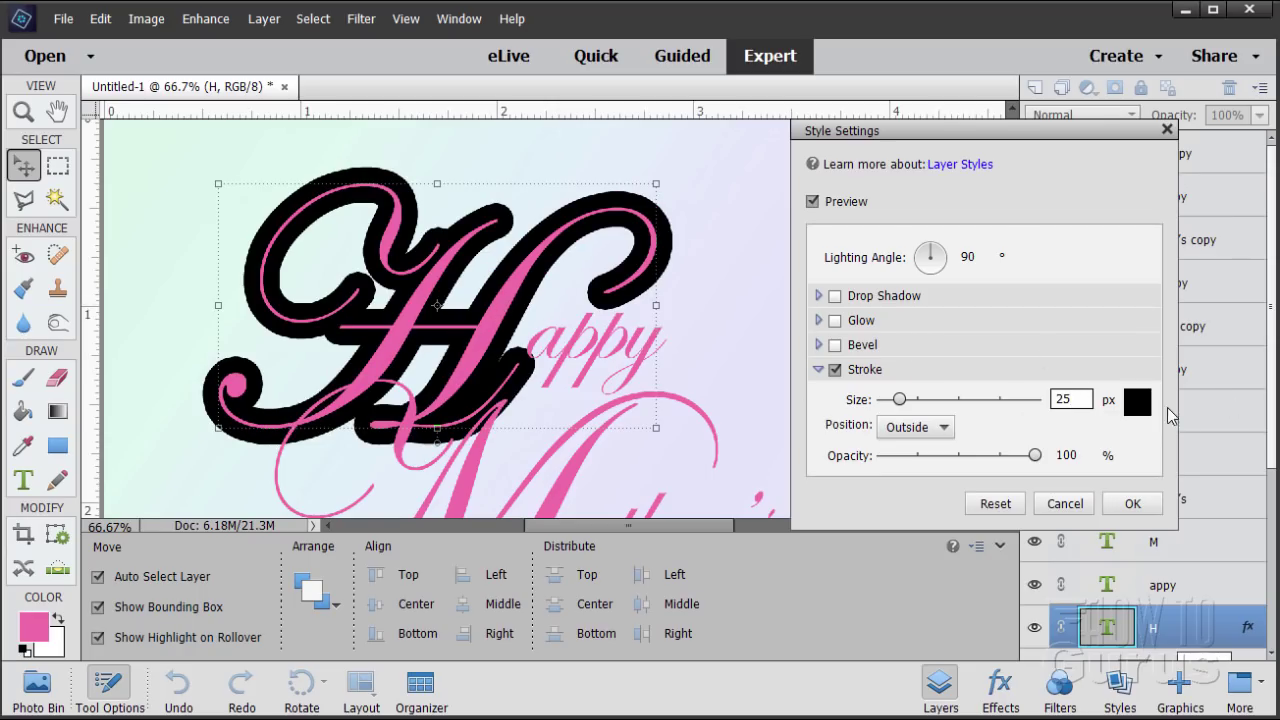
left_click(1136, 402)
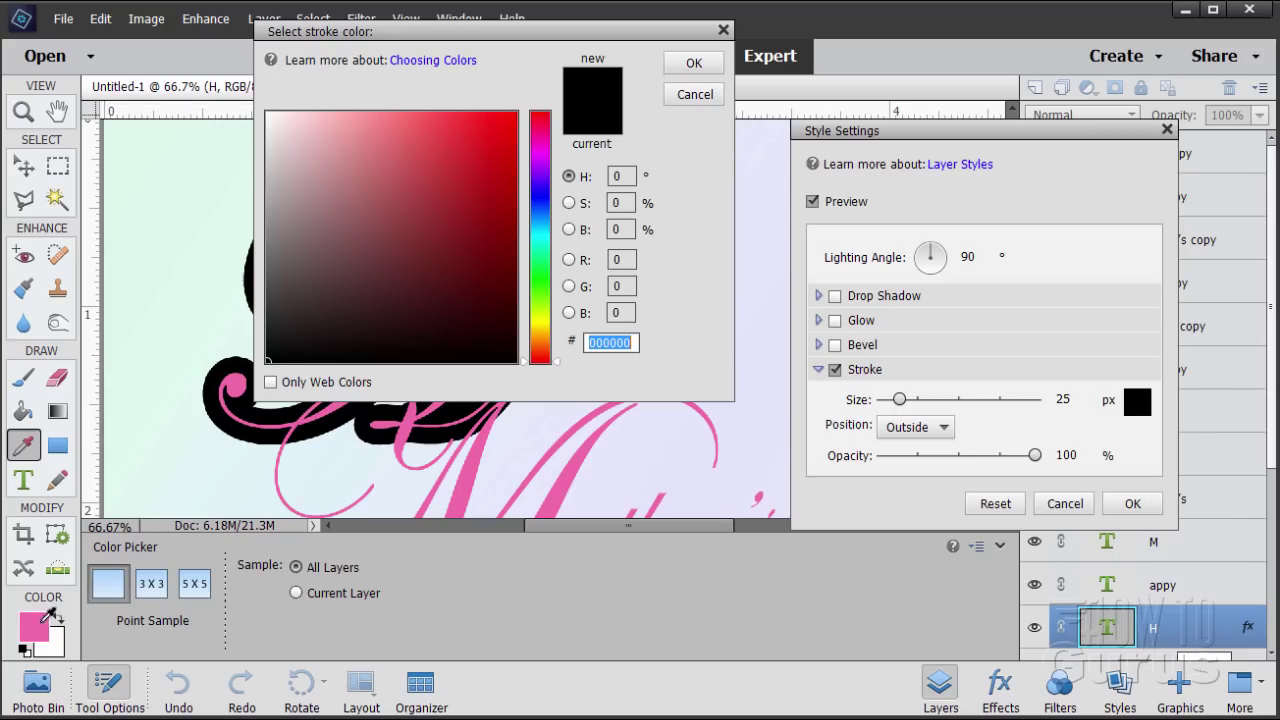
left_click(32, 633)
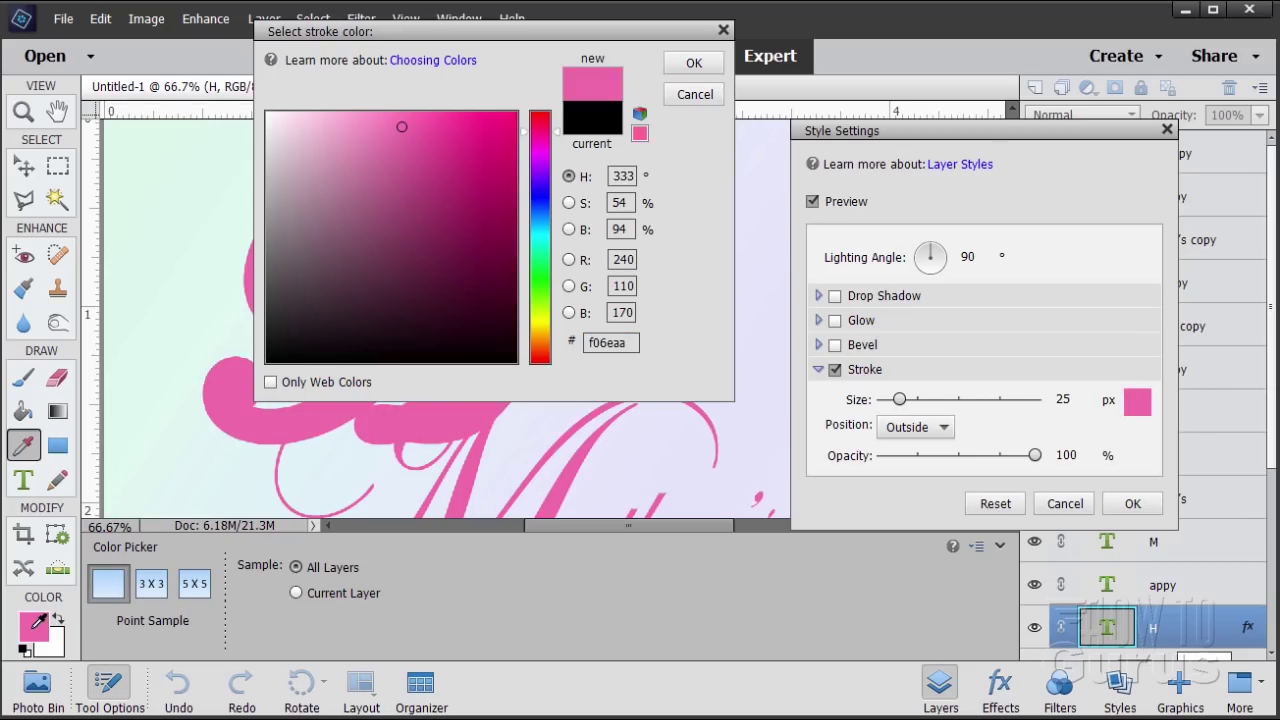
left_click(694, 62)
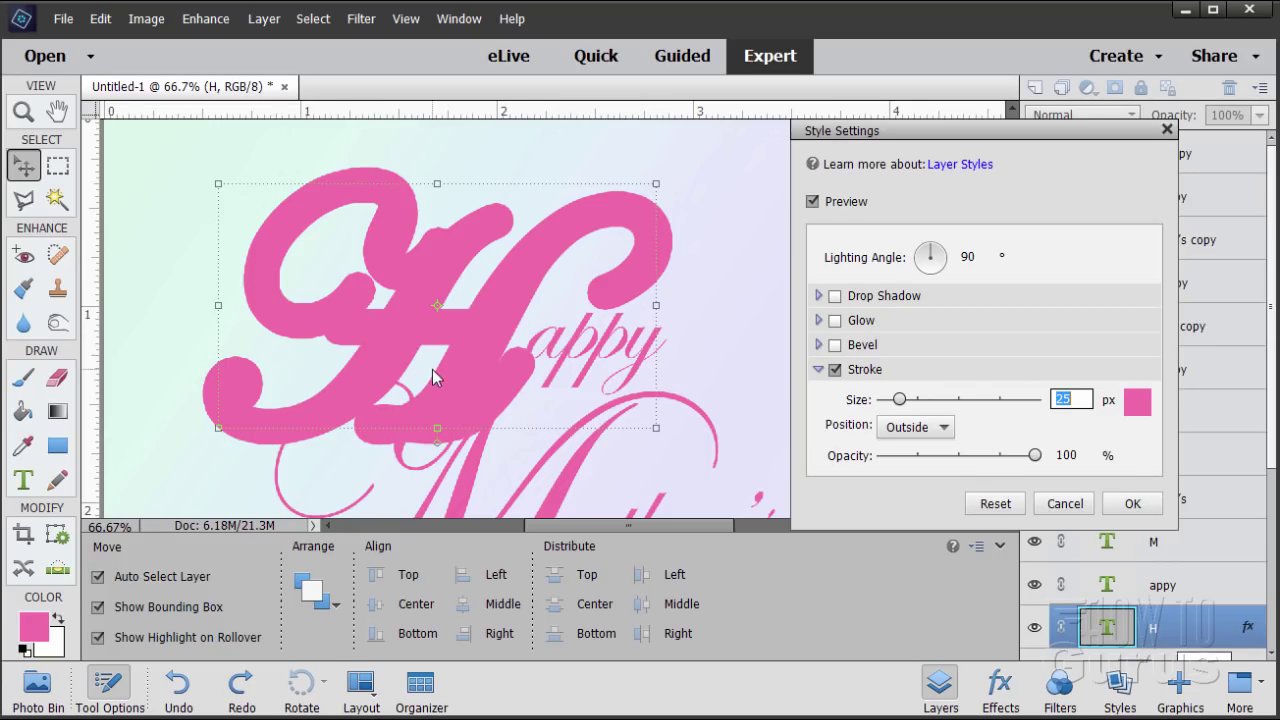
left_click(1133, 503)
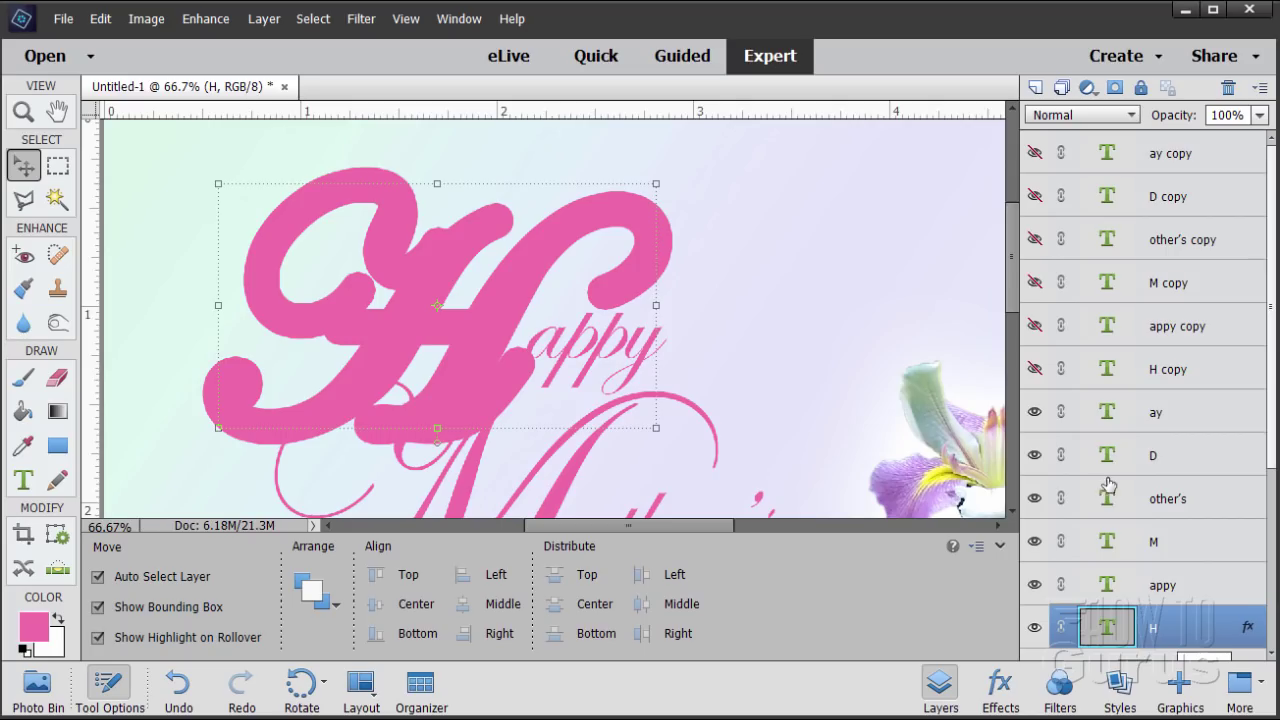
- Copy the layer style from the original H text layer and paste it onto the original appy layer
right_click(1157, 630)
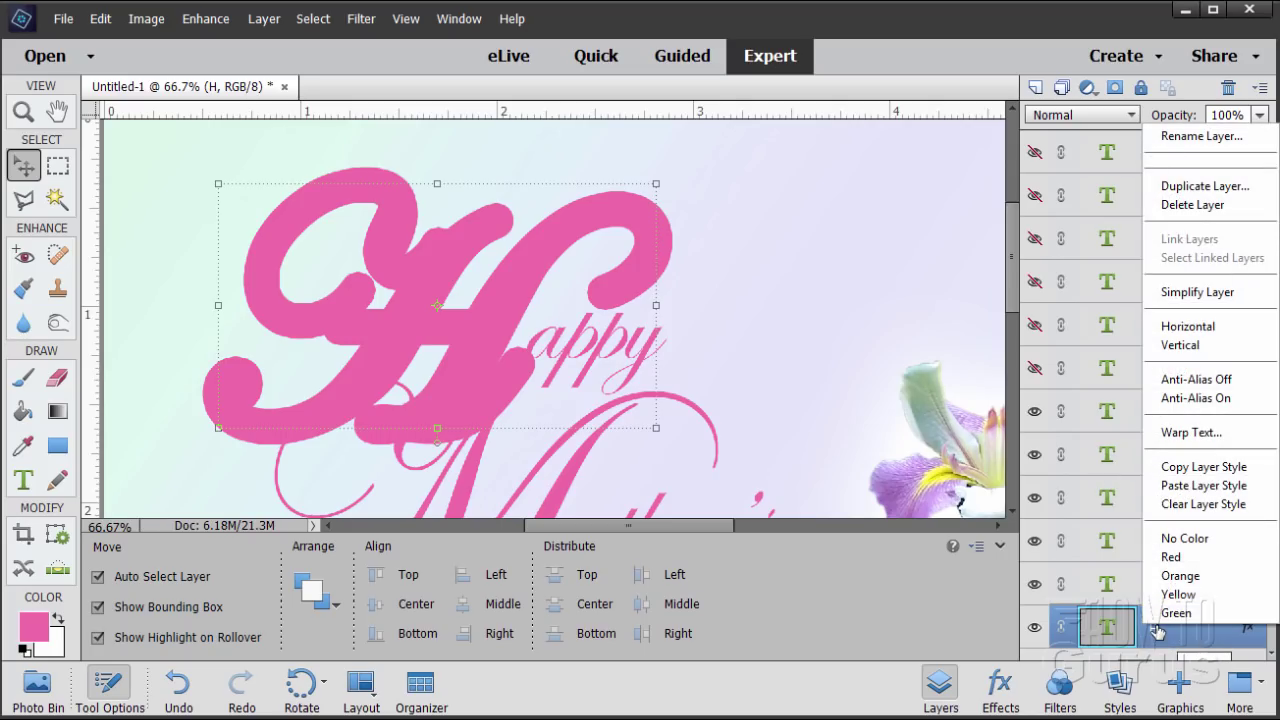
left_click(1199, 467)
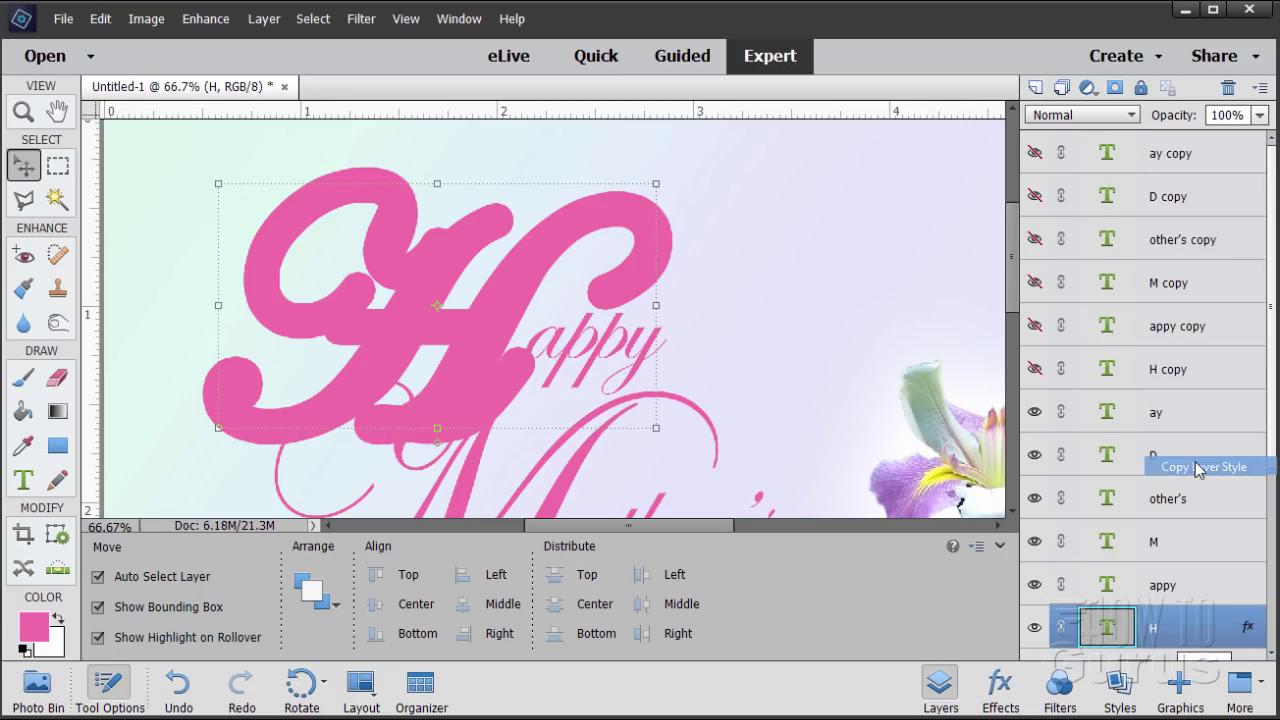
left_click(1158, 591)
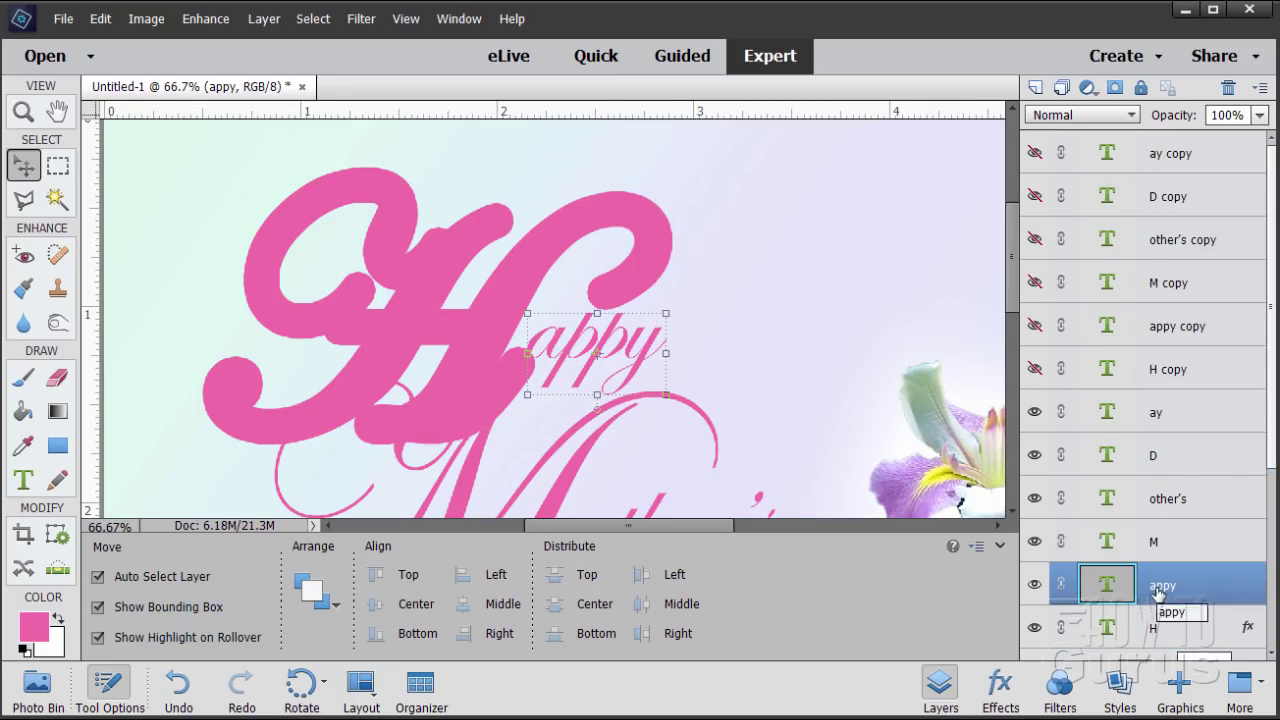
right_click(1160, 598)
left_click(1201, 500)
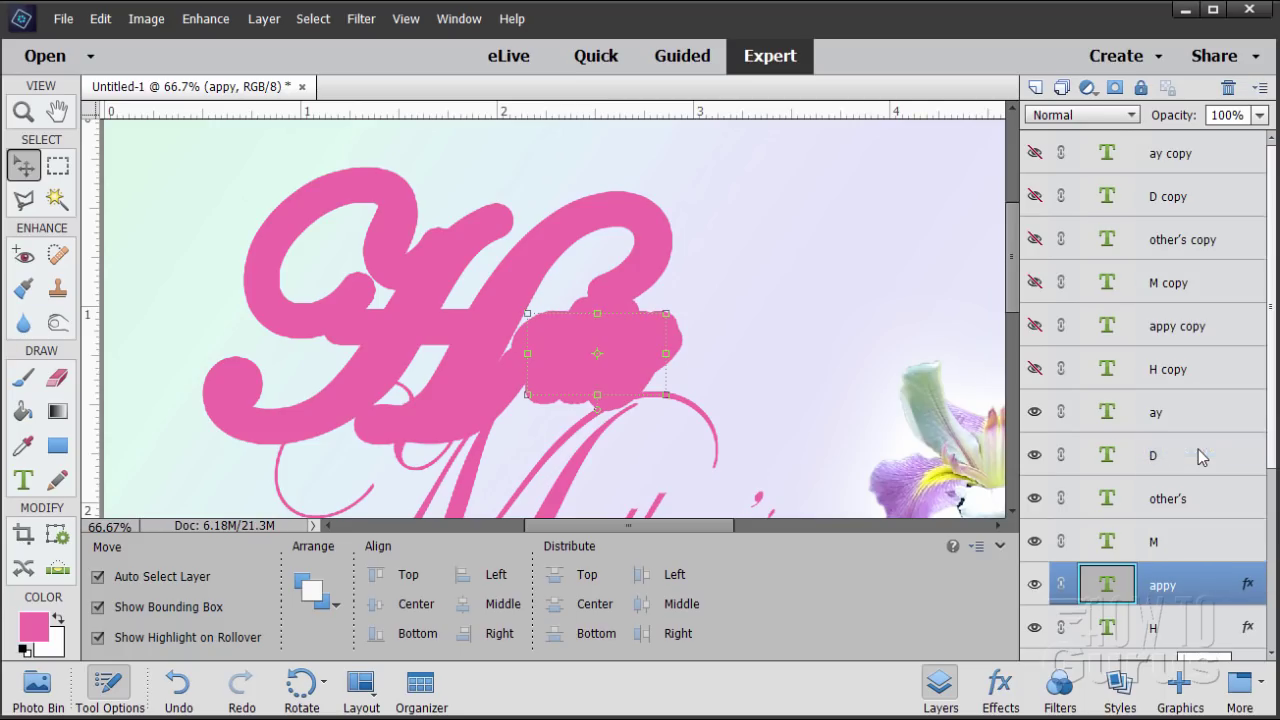
- Paste the copied stroke style onto the original M and other's text layers
left_click(1153, 545)
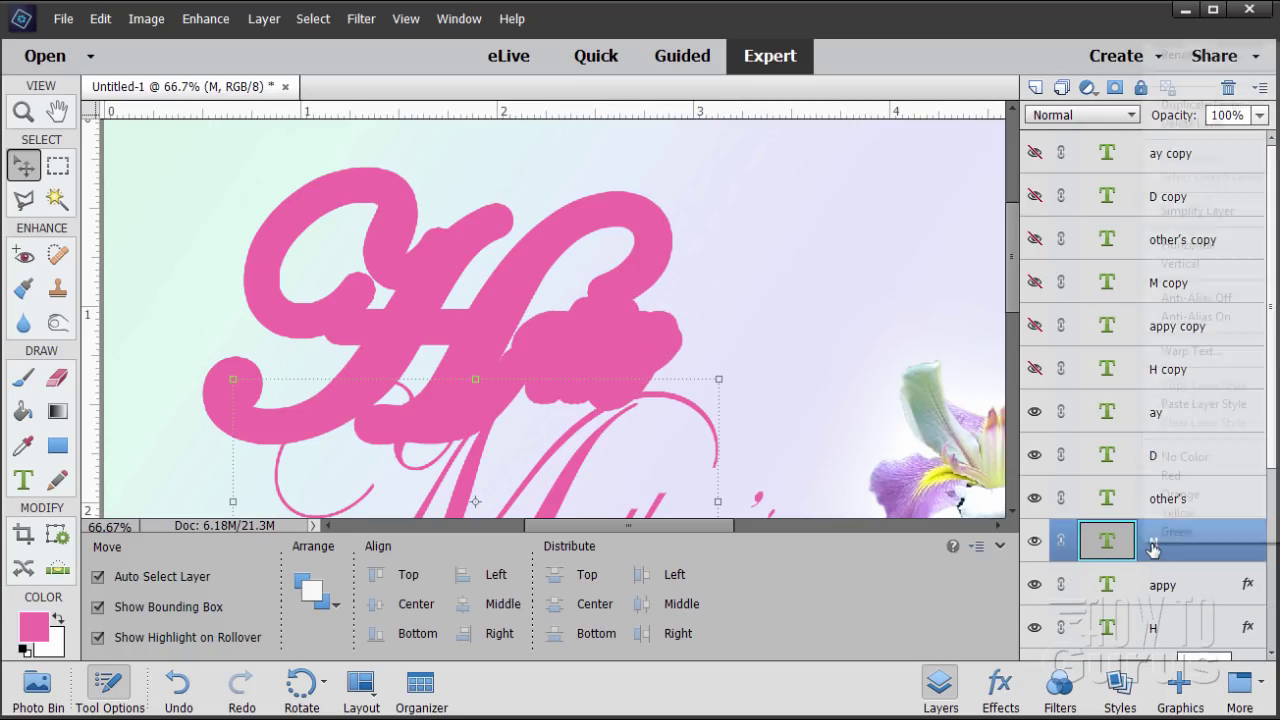
right_click(1153, 549)
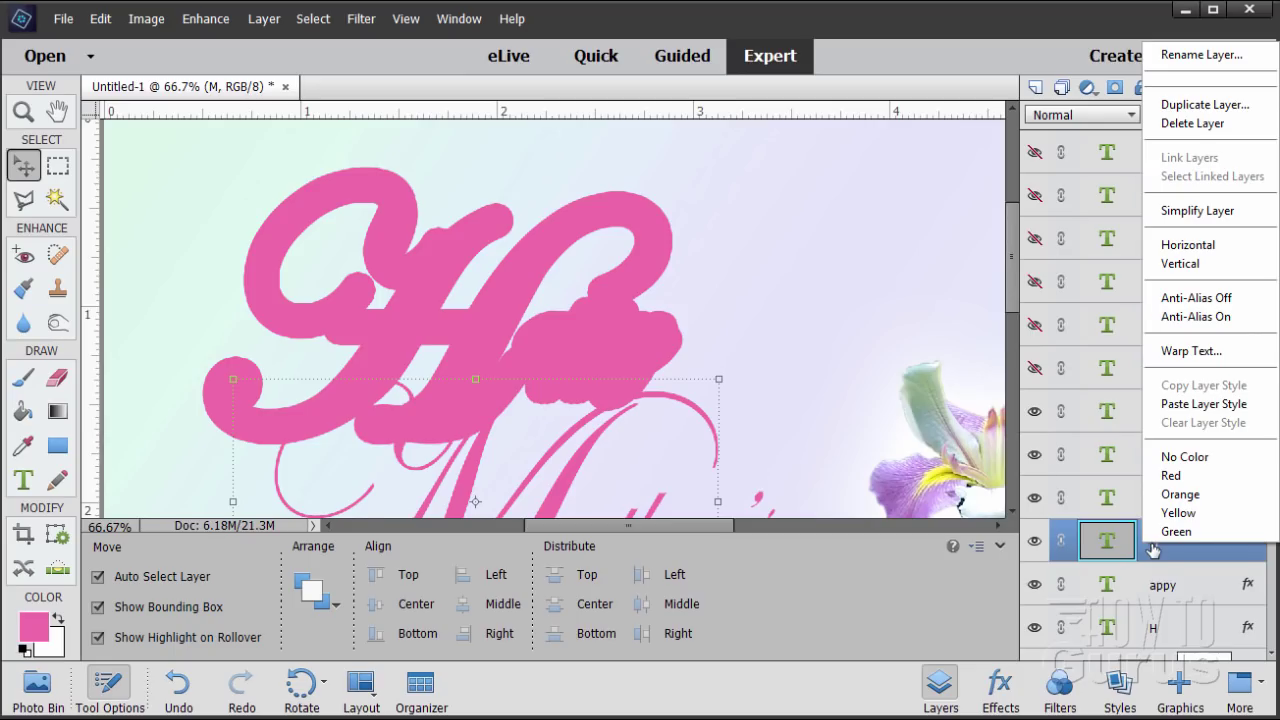
left_click(1160, 404)
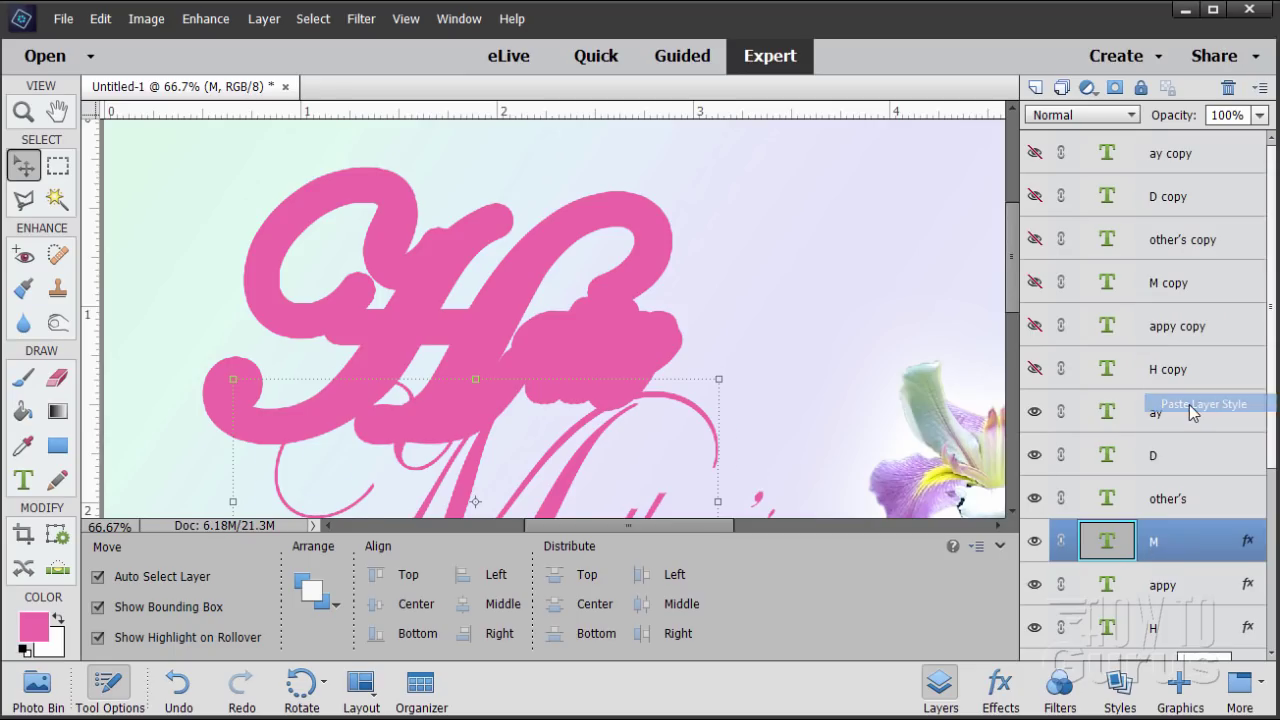
left_click(1160, 500)
right_click(1162, 500)
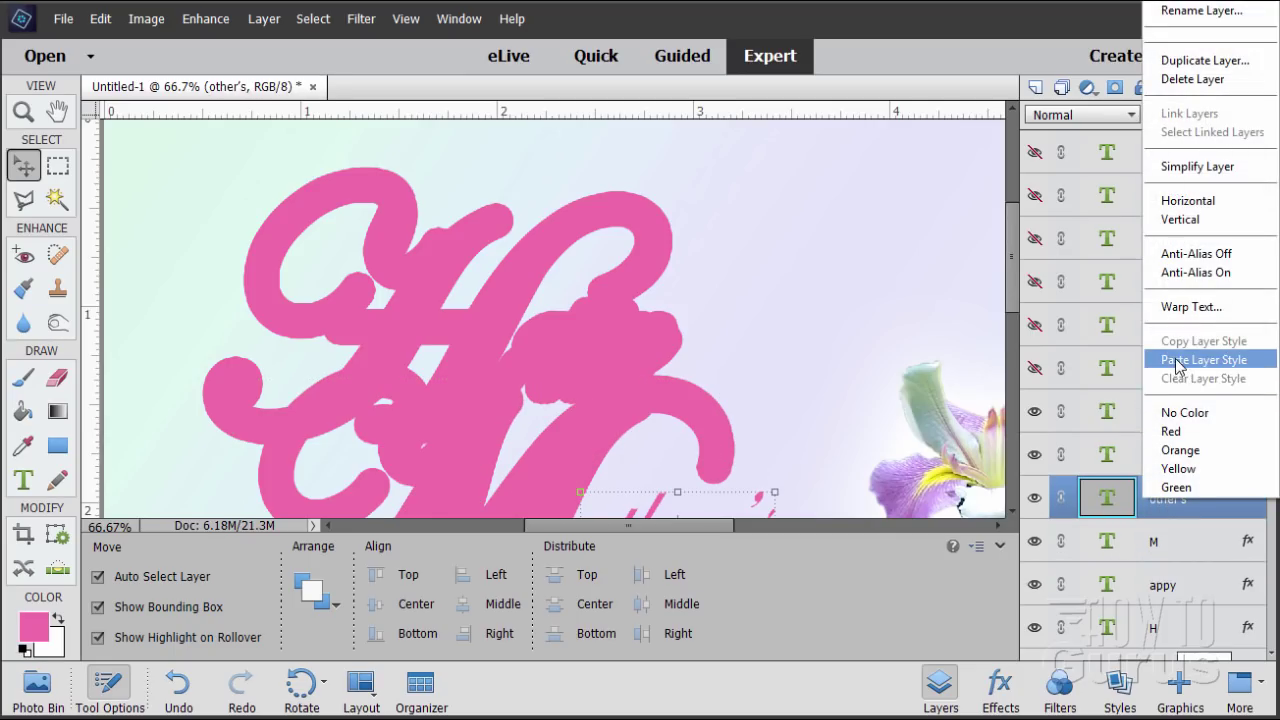
left_click(1176, 362)
- Paste the copied stroke style onto the original D and ay text layers
left_click(1153, 458)
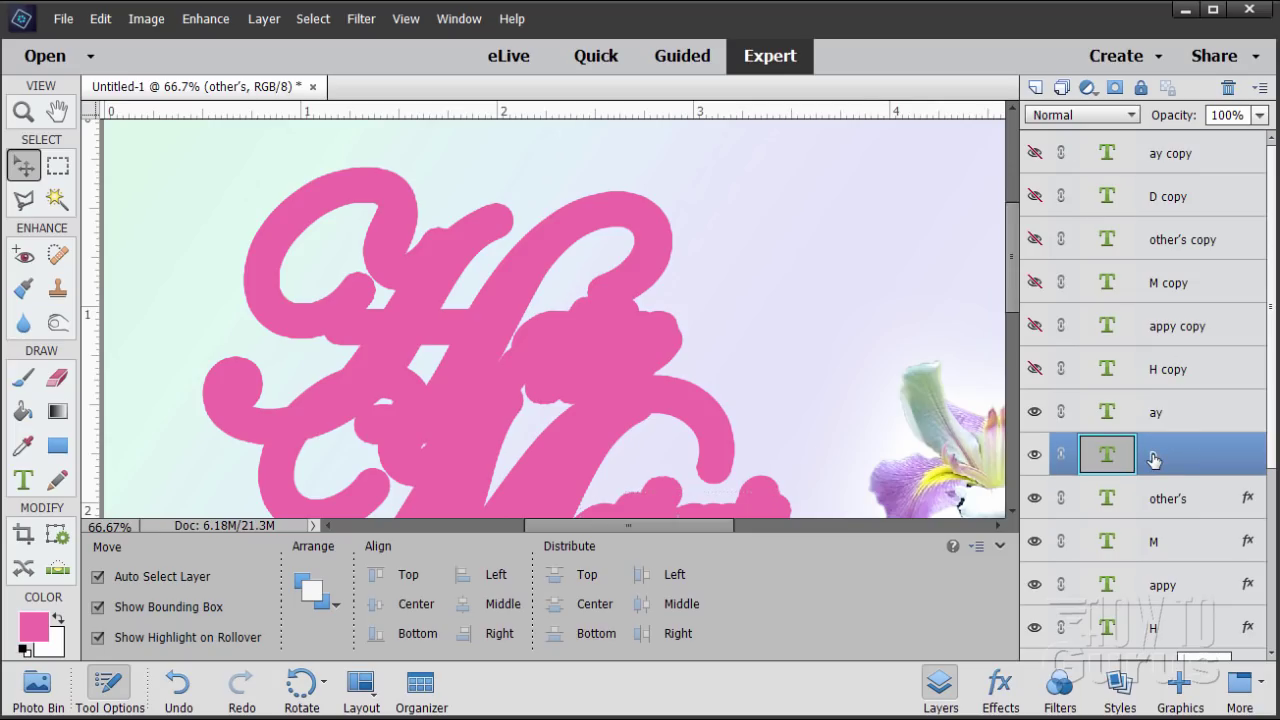
right_click(1153, 458)
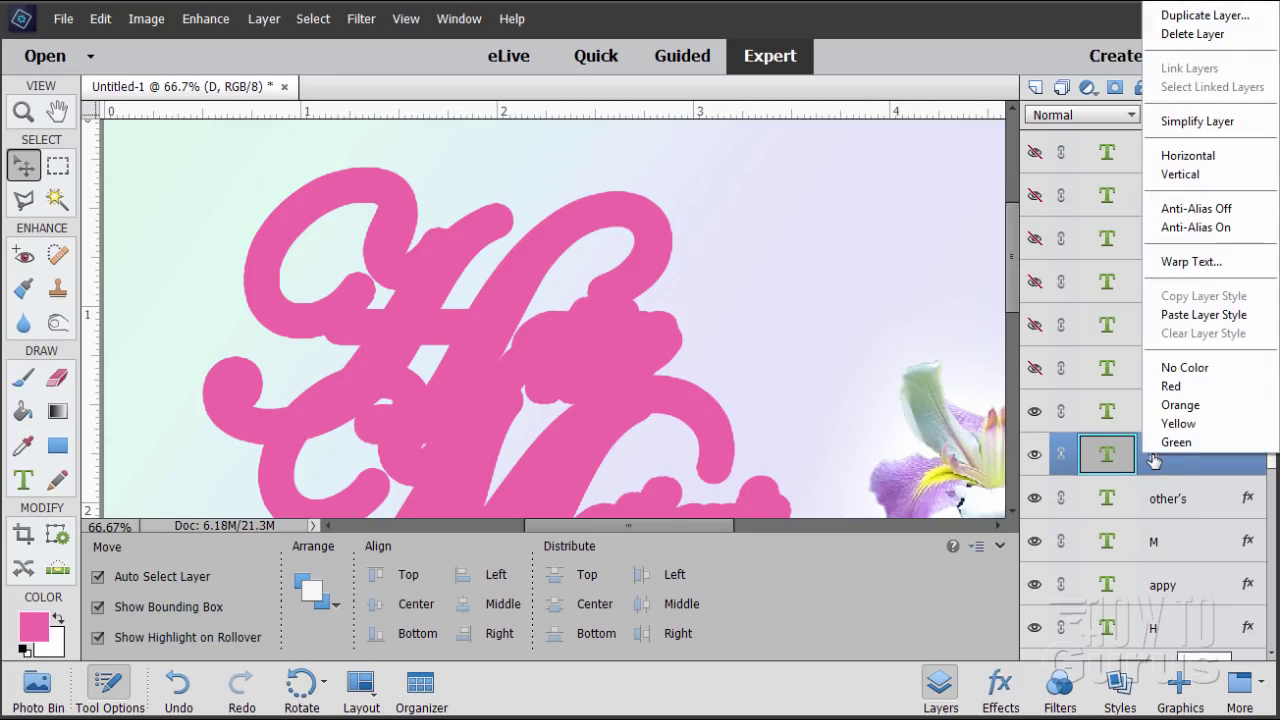
left_click(1168, 318)
left_click(1157, 418)
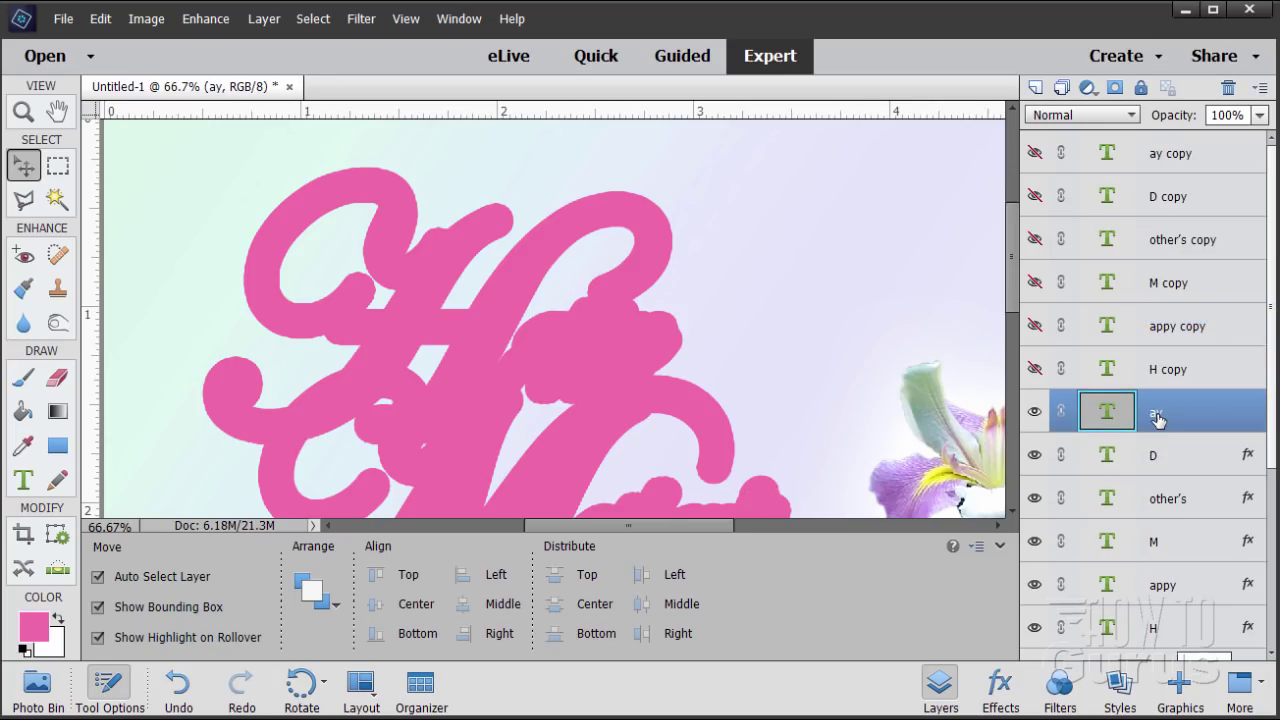
right_click(1157, 418)
left_click(1176, 276)
- Simplify the original ay and D layers twice each, rasterizing first the text and then its stroke style
right_click(1173, 420)
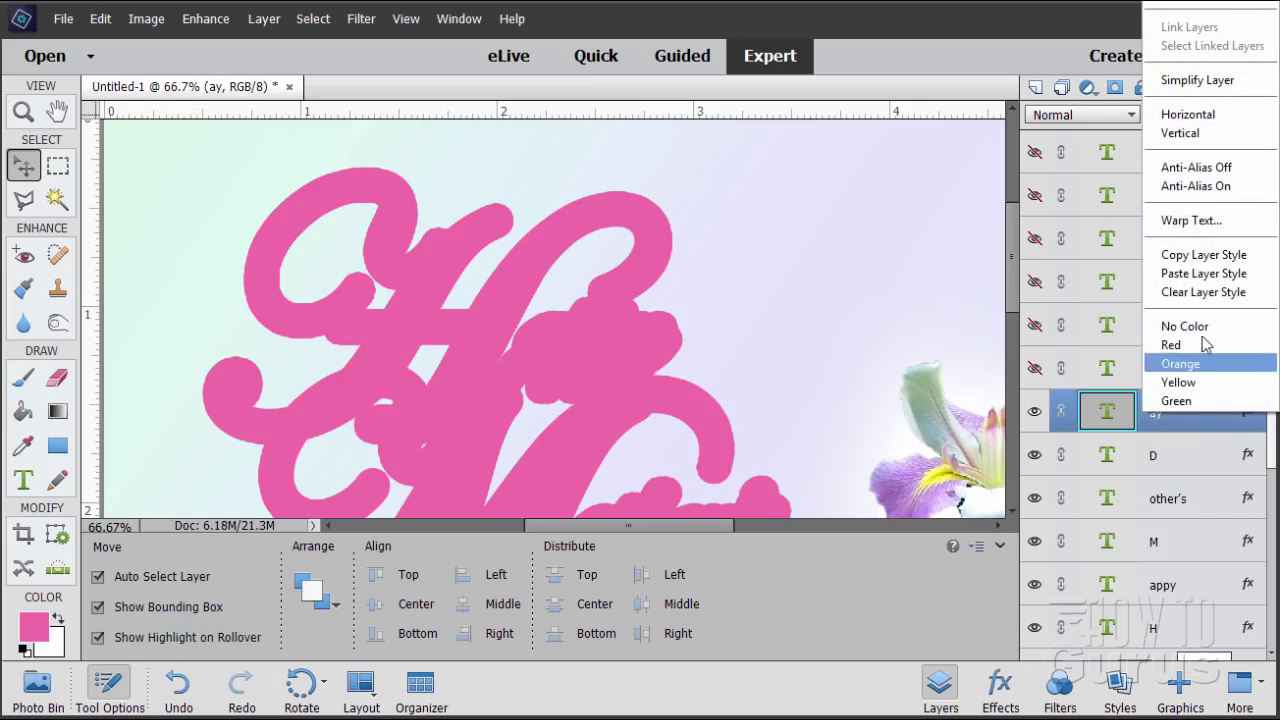
left_click(1178, 80)
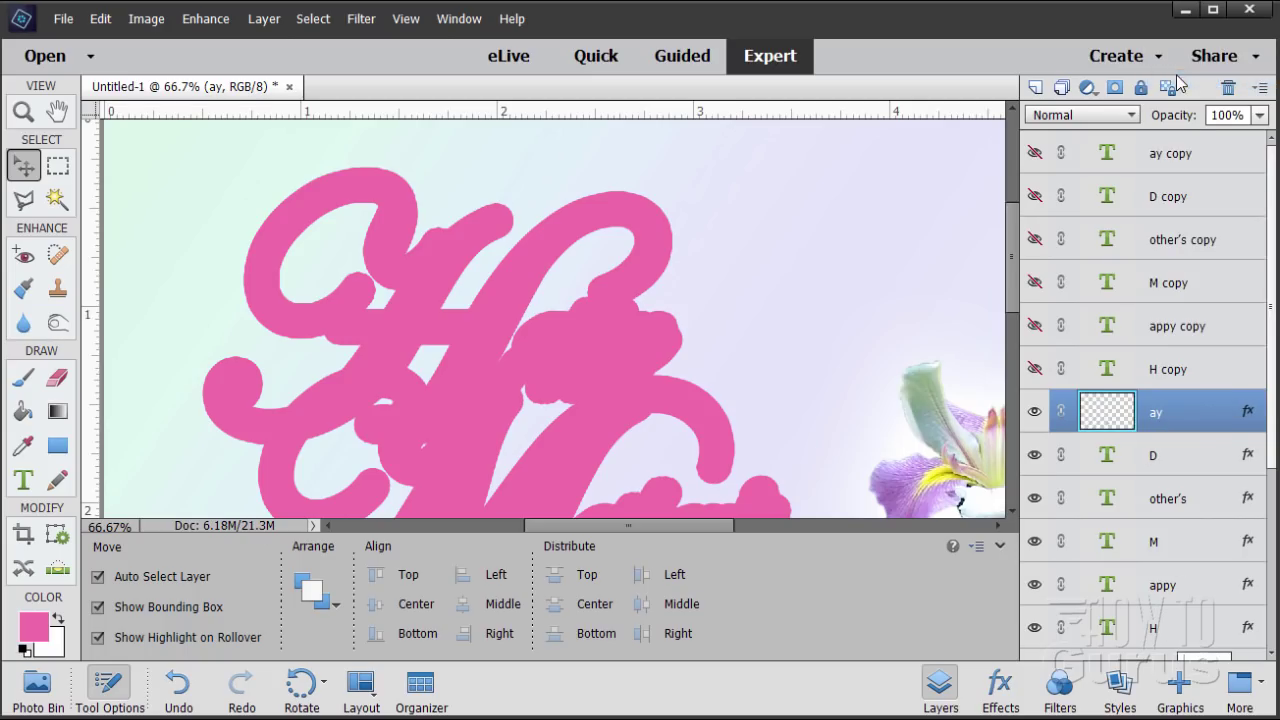
right_click(1173, 420)
left_click(1126, 302)
left_click(1175, 458)
right_click(1175, 456)
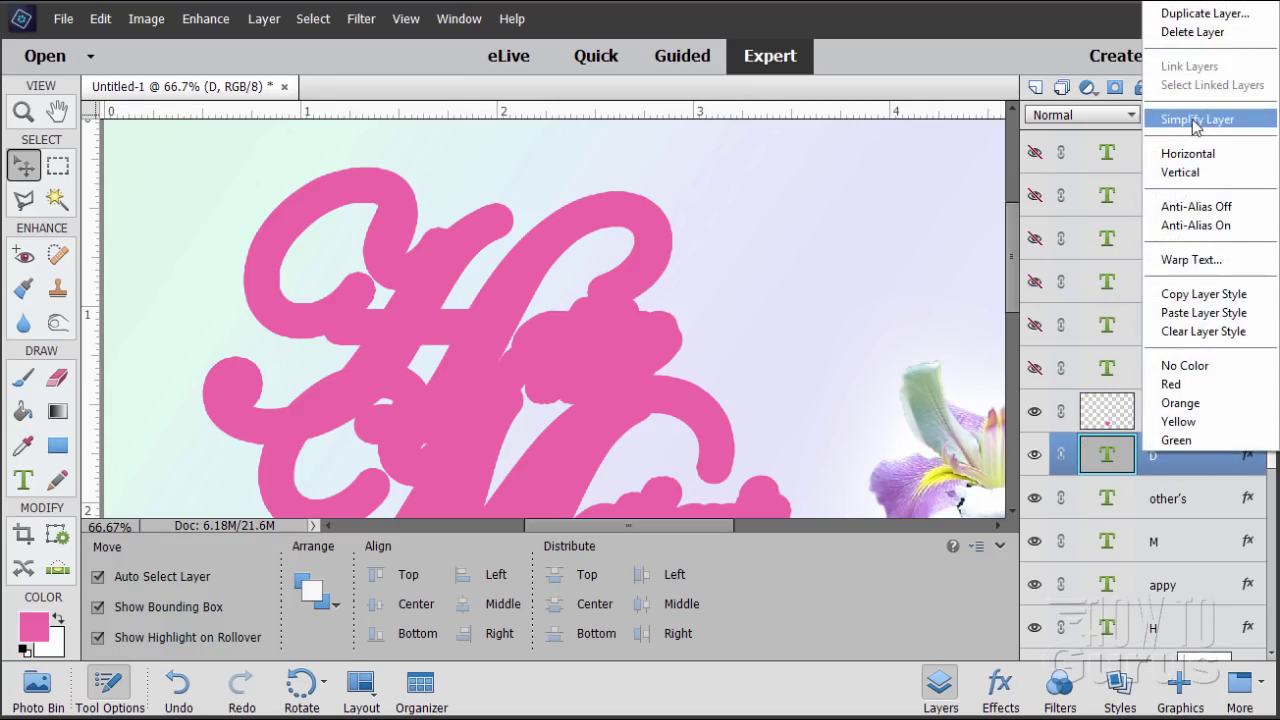
left_click(1197, 120)
right_click(1175, 456)
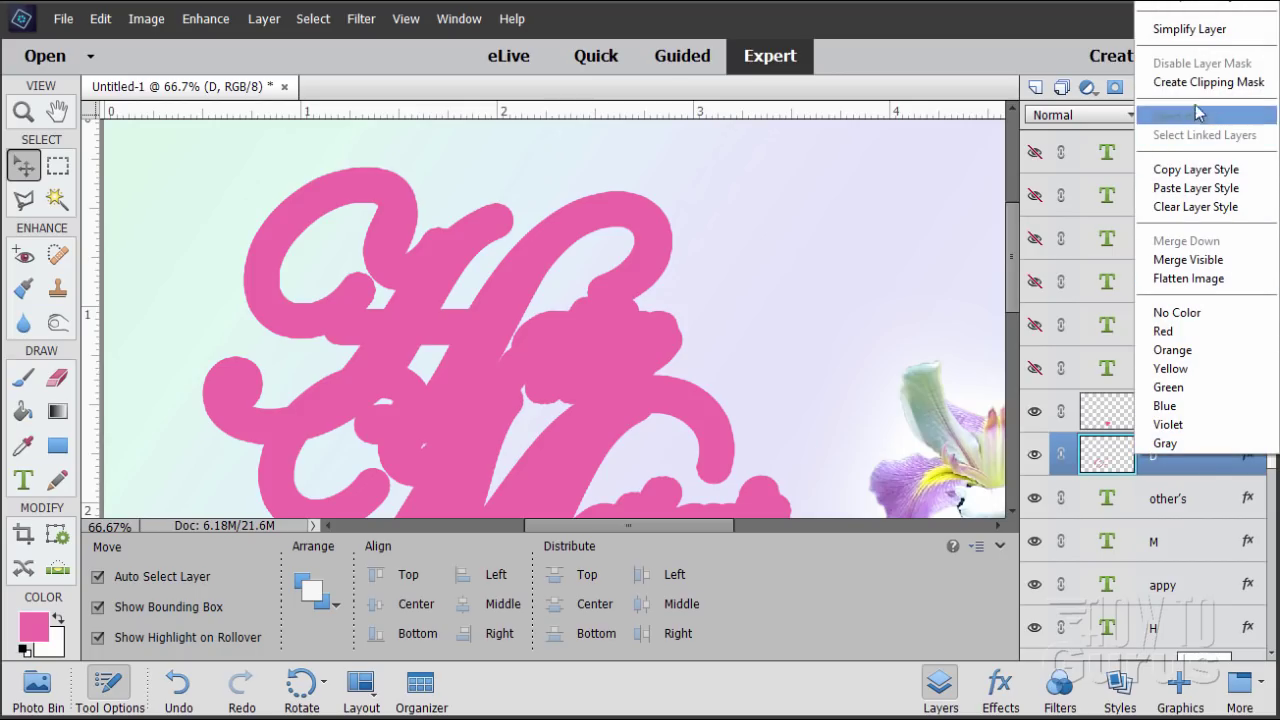
left_click(1195, 29)
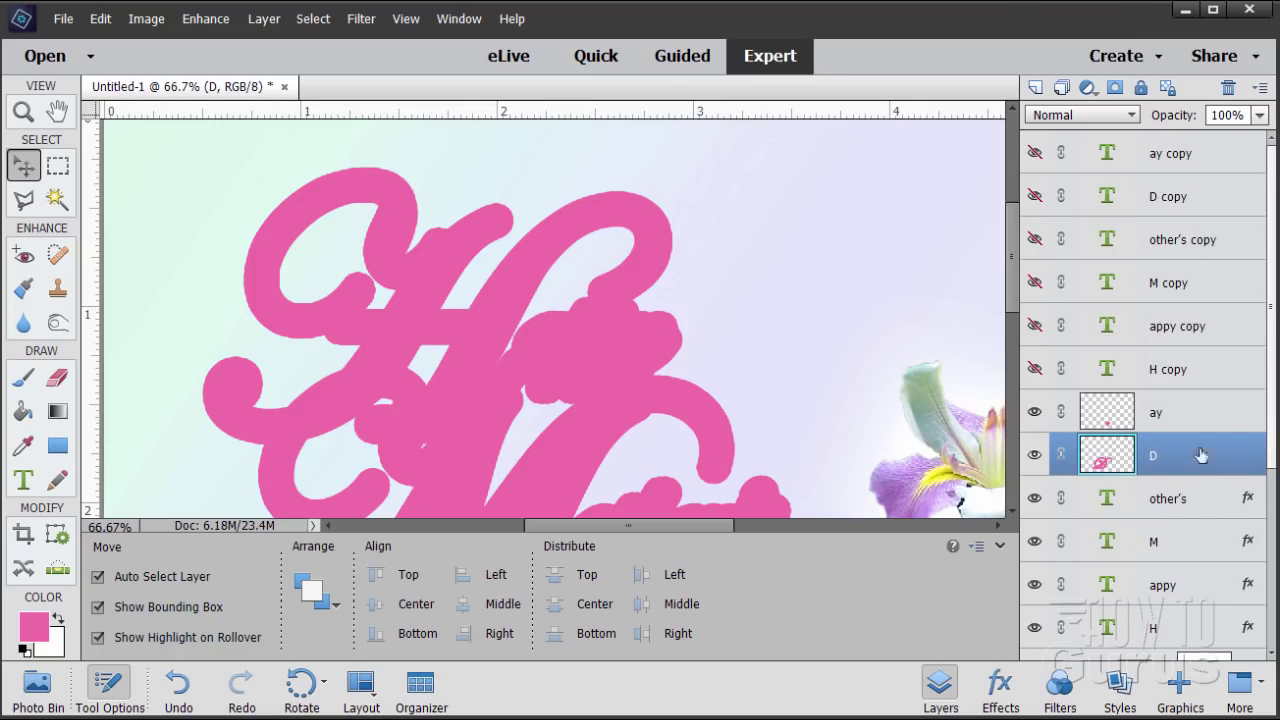
- Simplify the original other's and M layers twice each, so both text and stroke style are rasterized
left_click(1178, 507)
right_click(1172, 510)
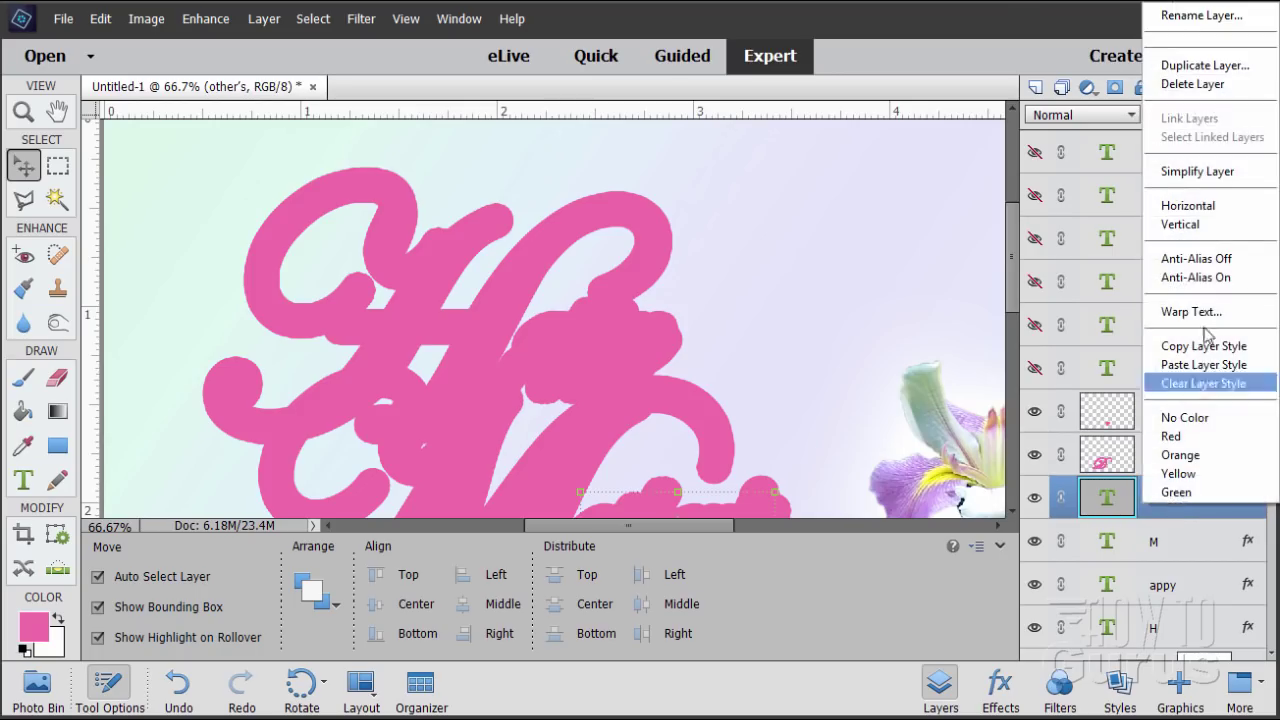
left_click(1205, 168)
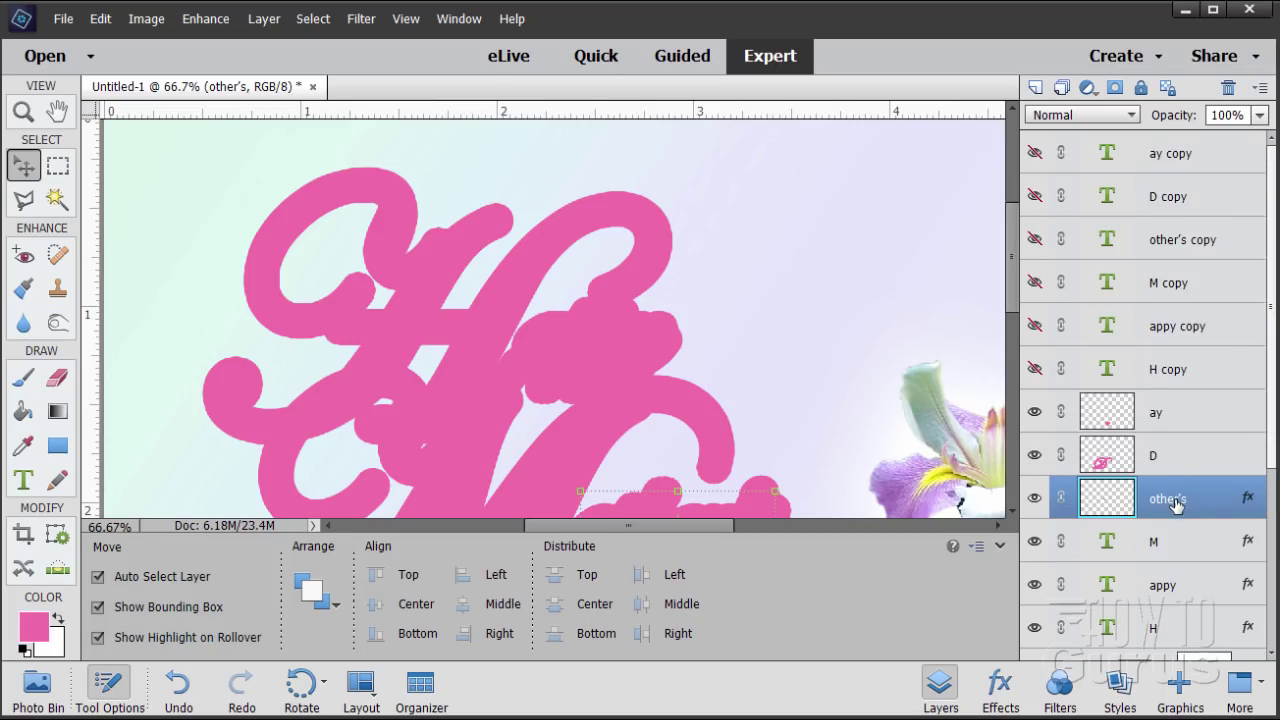
right_click(1178, 503)
left_click(1187, 74)
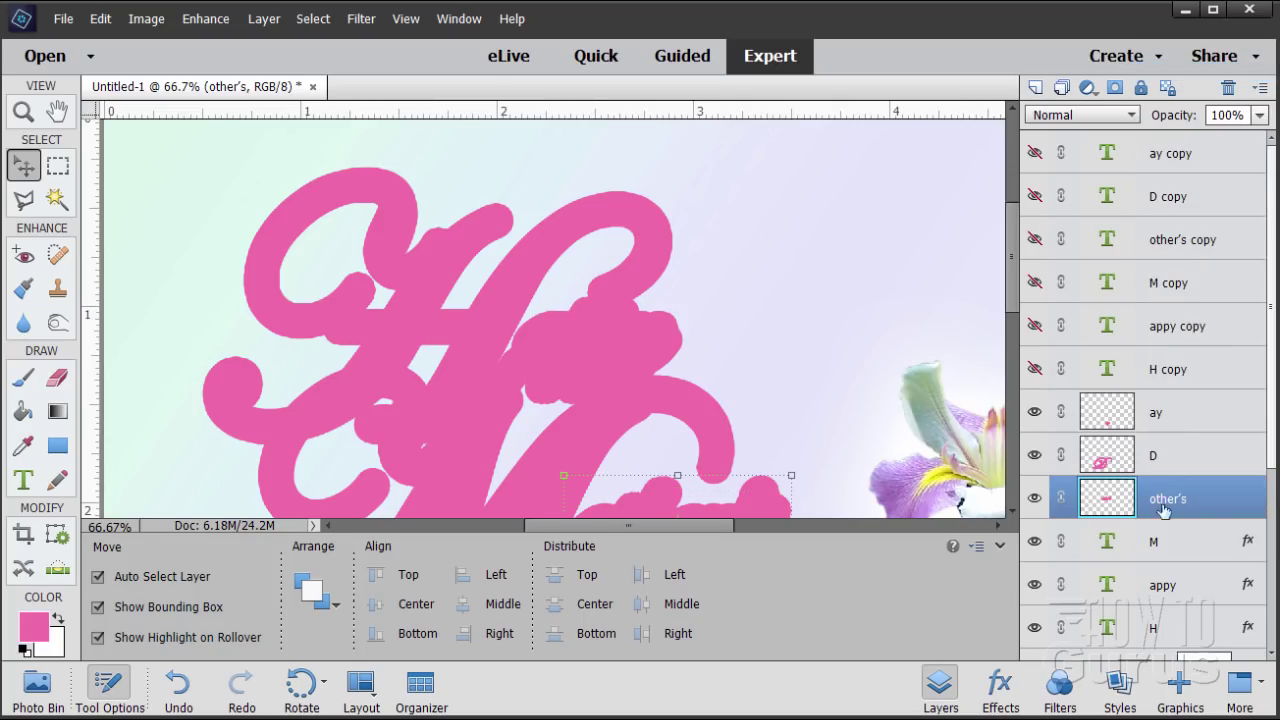
right_click(1155, 553)
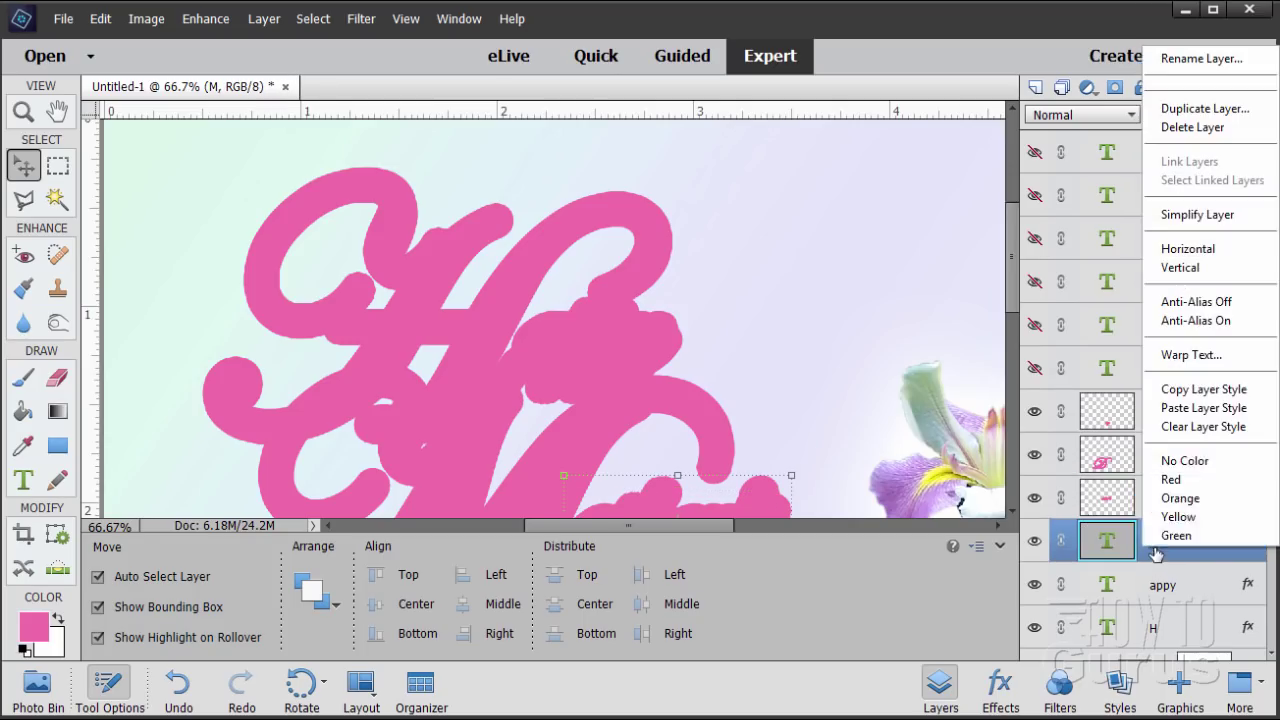
left_click(1195, 216)
right_click(1178, 553)
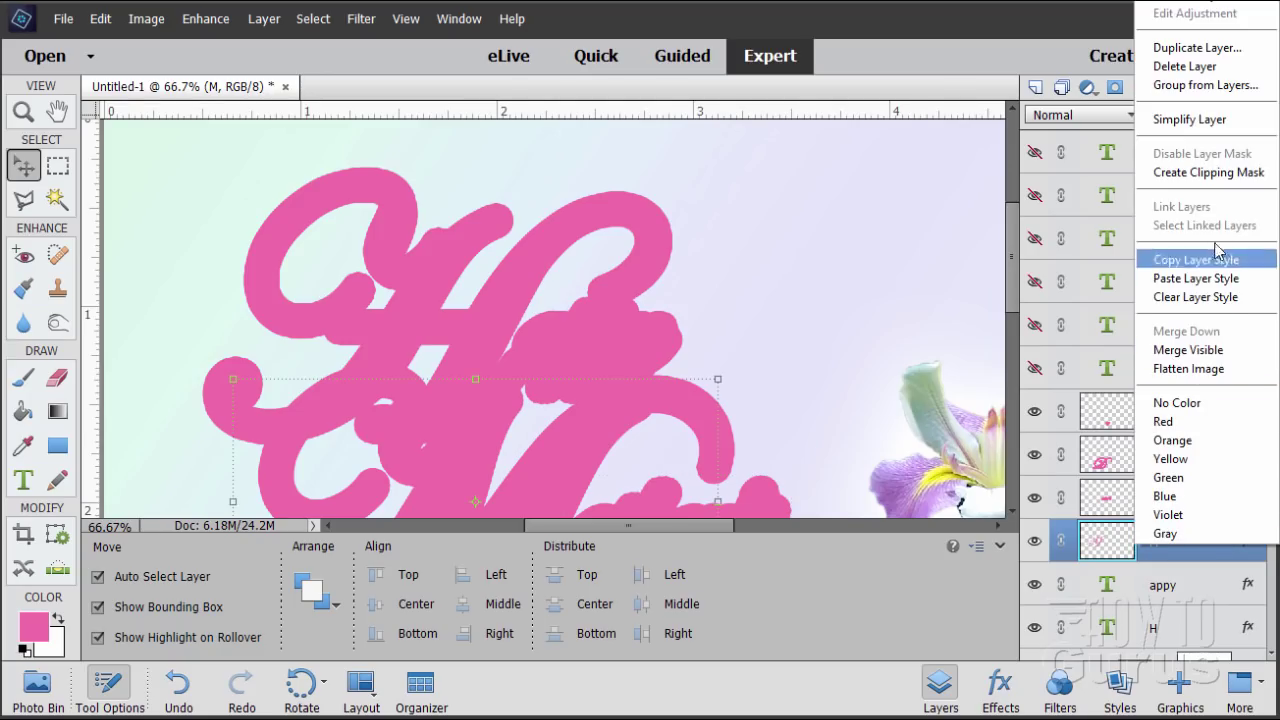
left_click(1203, 122)
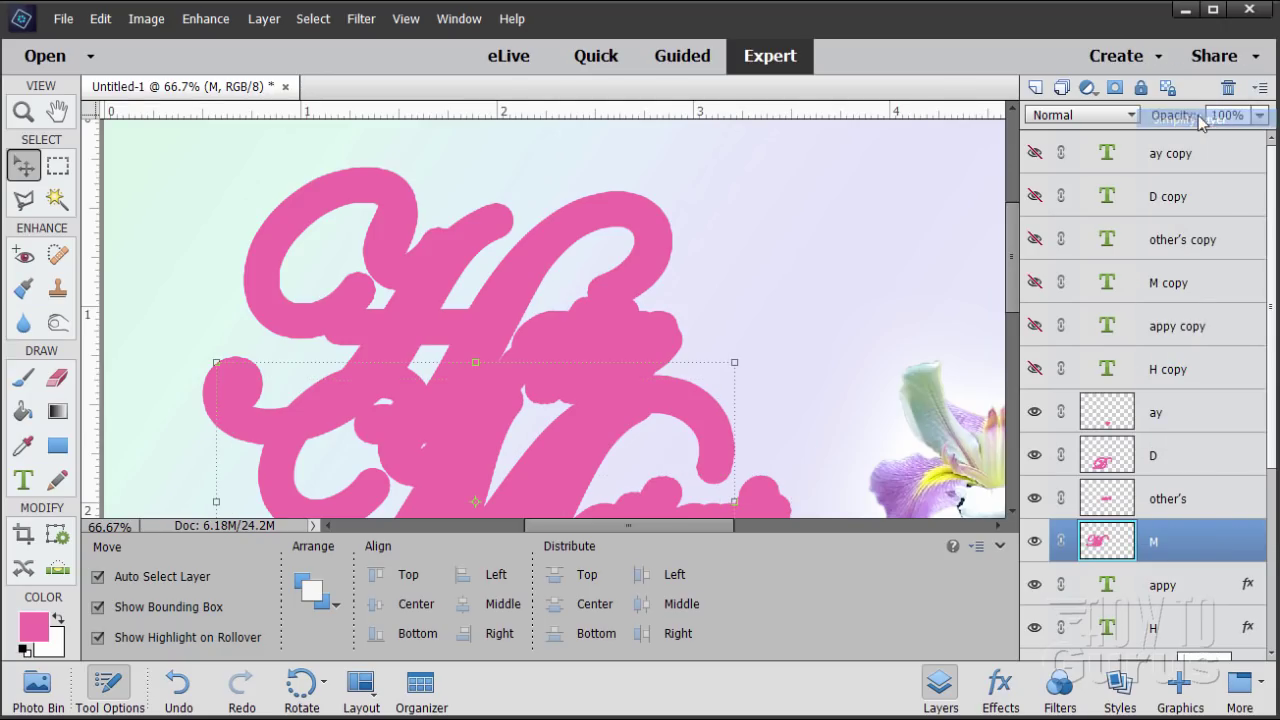
- Simplify the original appy and H layers twice each, so both text and stroke style are rasterized
right_click(1160, 585)
left_click(1197, 252)
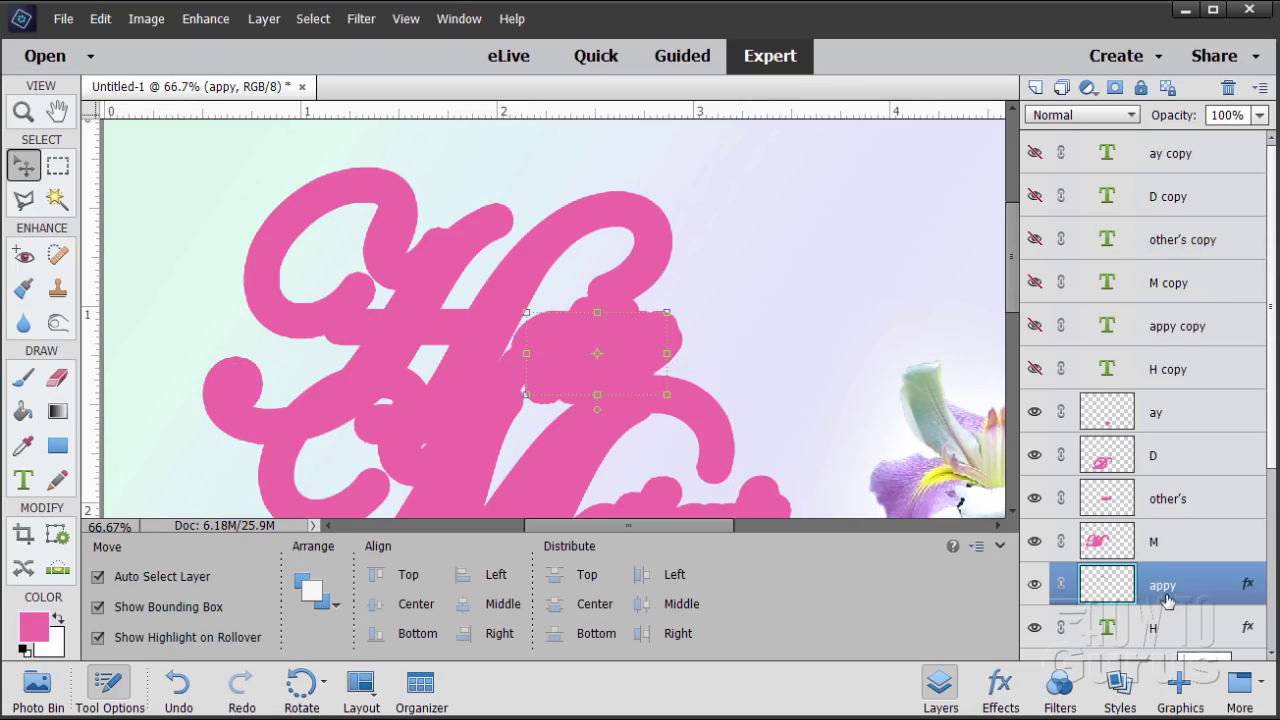
right_click(1165, 588)
left_click(1208, 164)
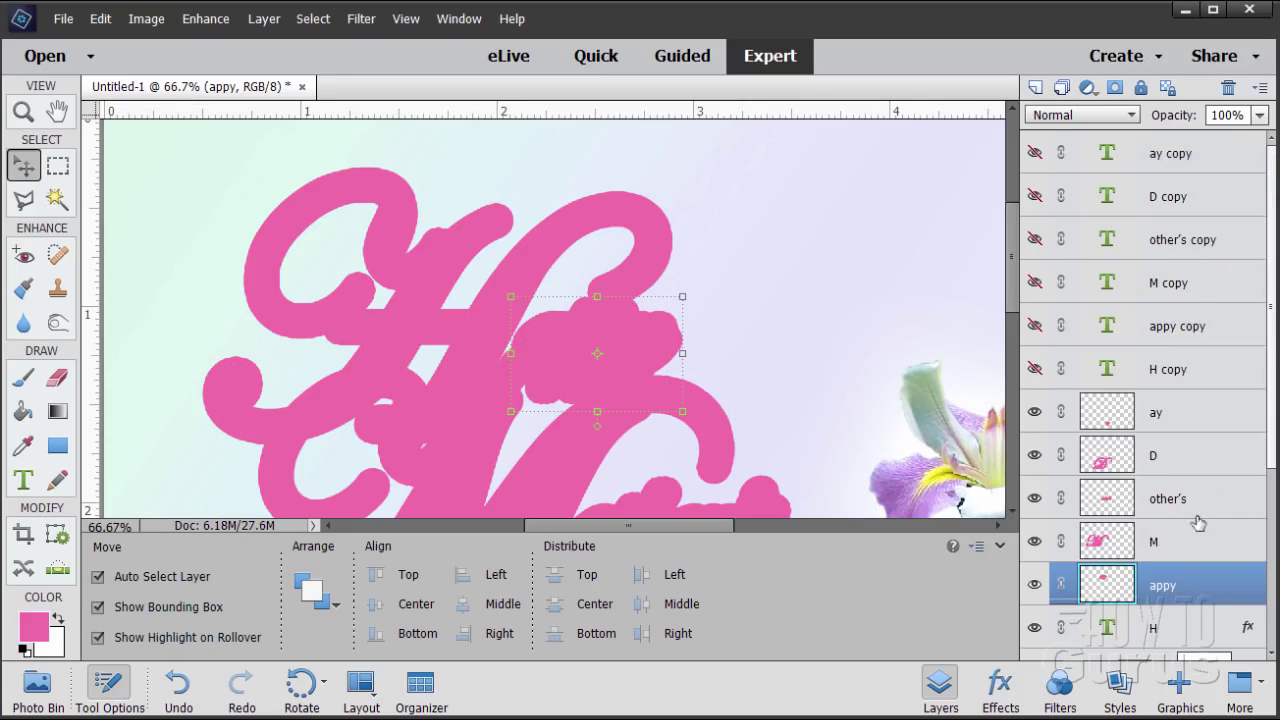
right_click(1173, 635)
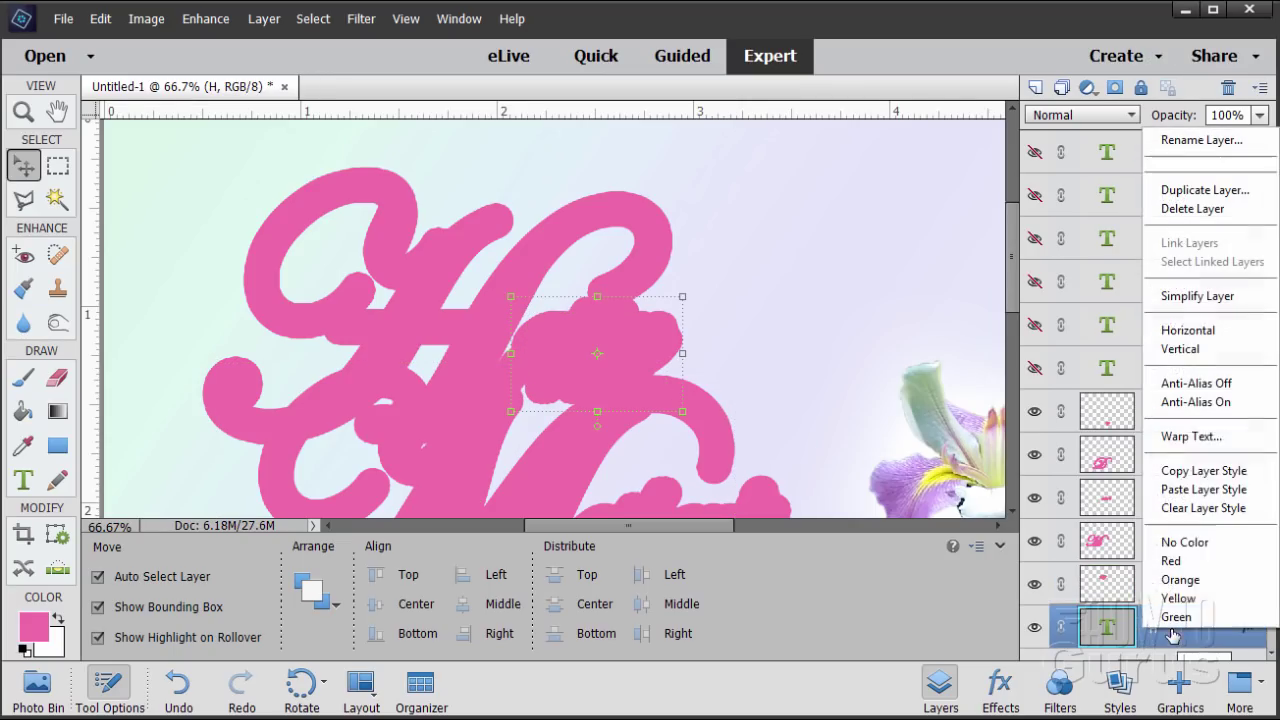
left_click(1225, 296)
right_click(1178, 632)
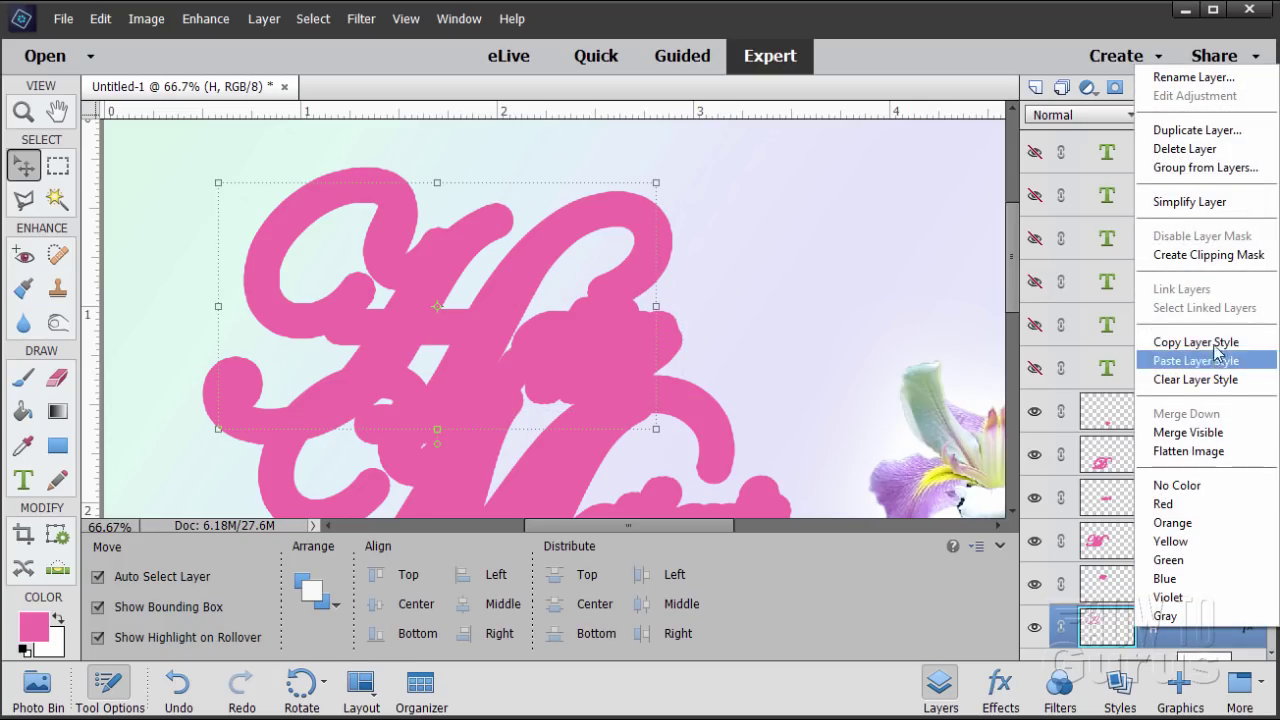
left_click(1200, 203)
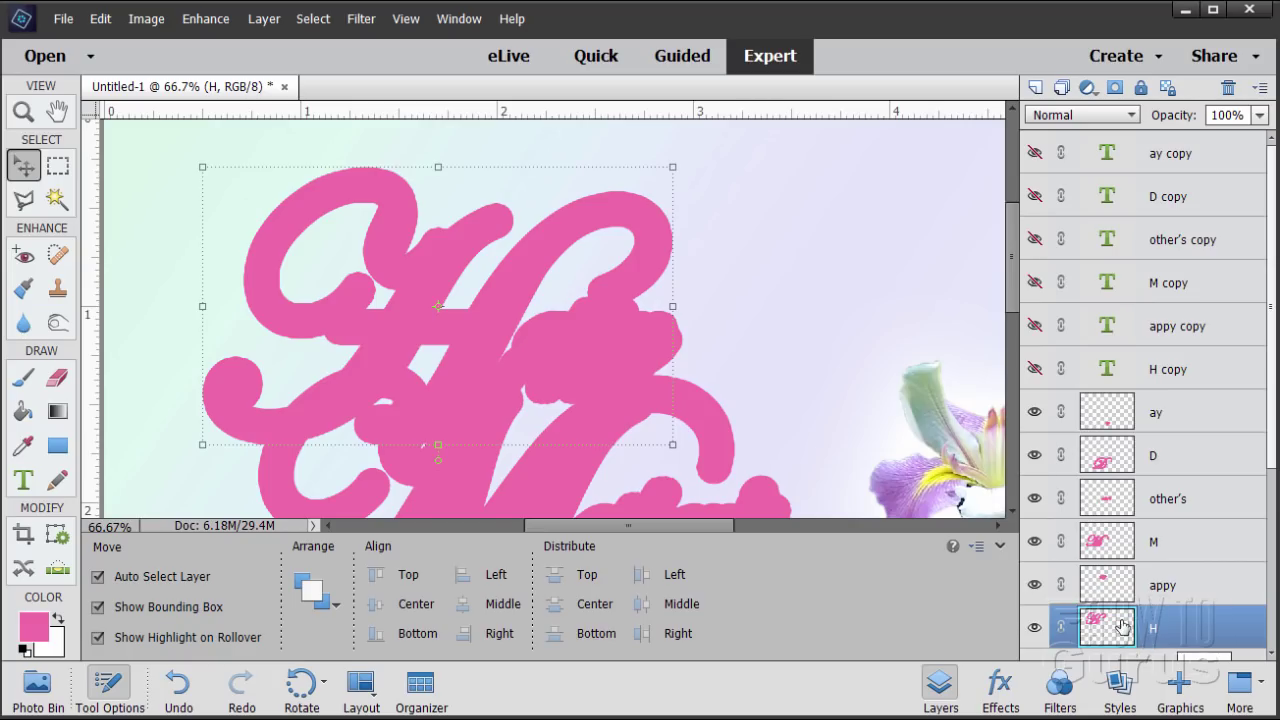
- Merge the six simplified lettering layers, from ay down to H, into one layer
left_click(1158, 415)
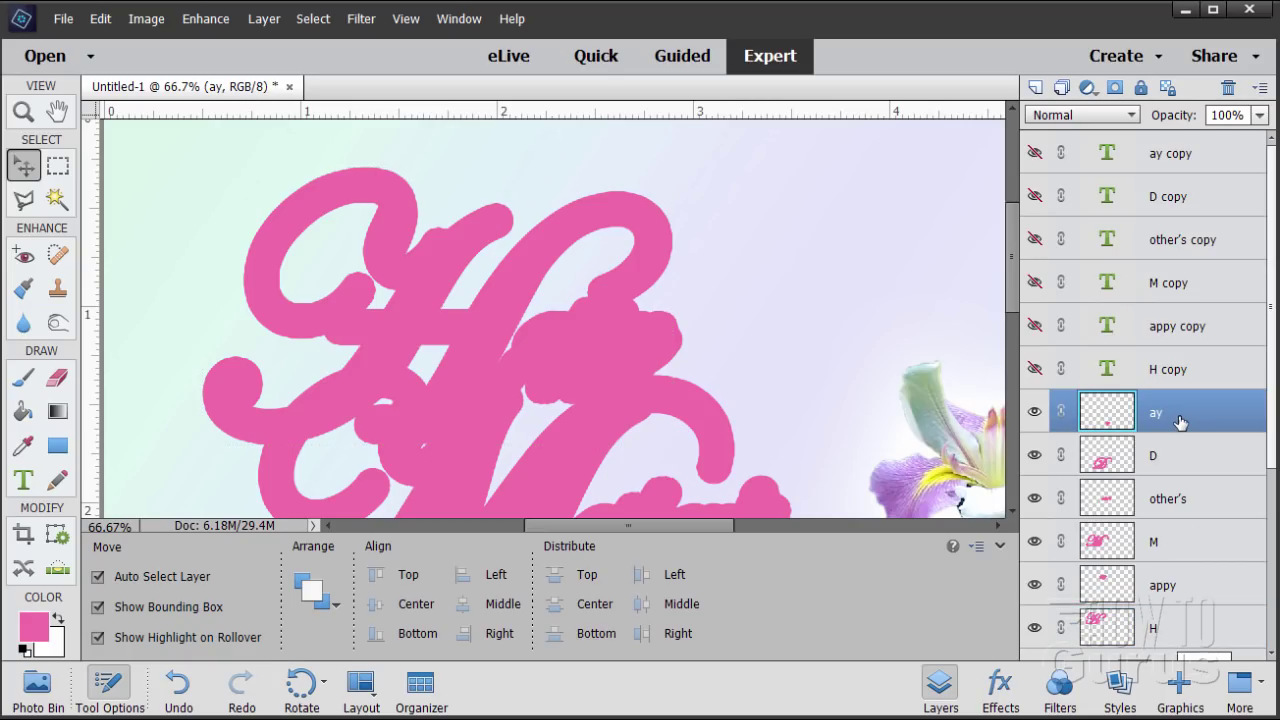
left_click(1163, 643, "shift")
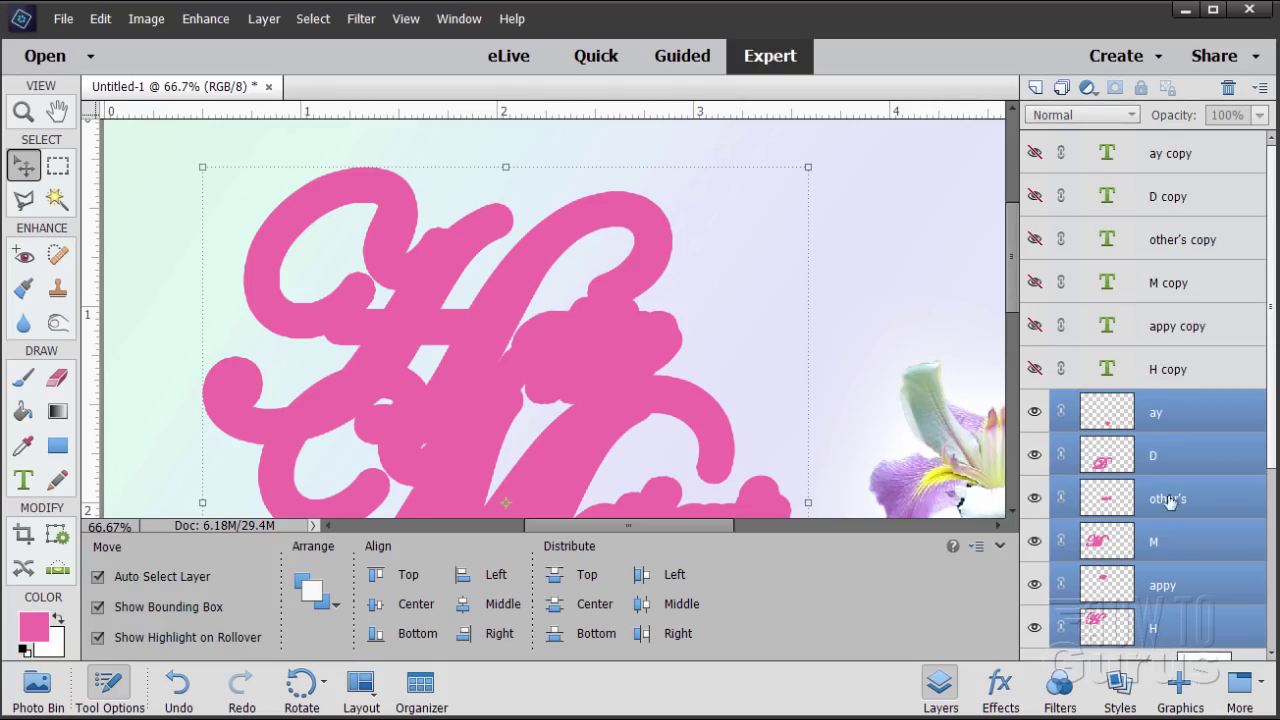
right_click(1166, 464)
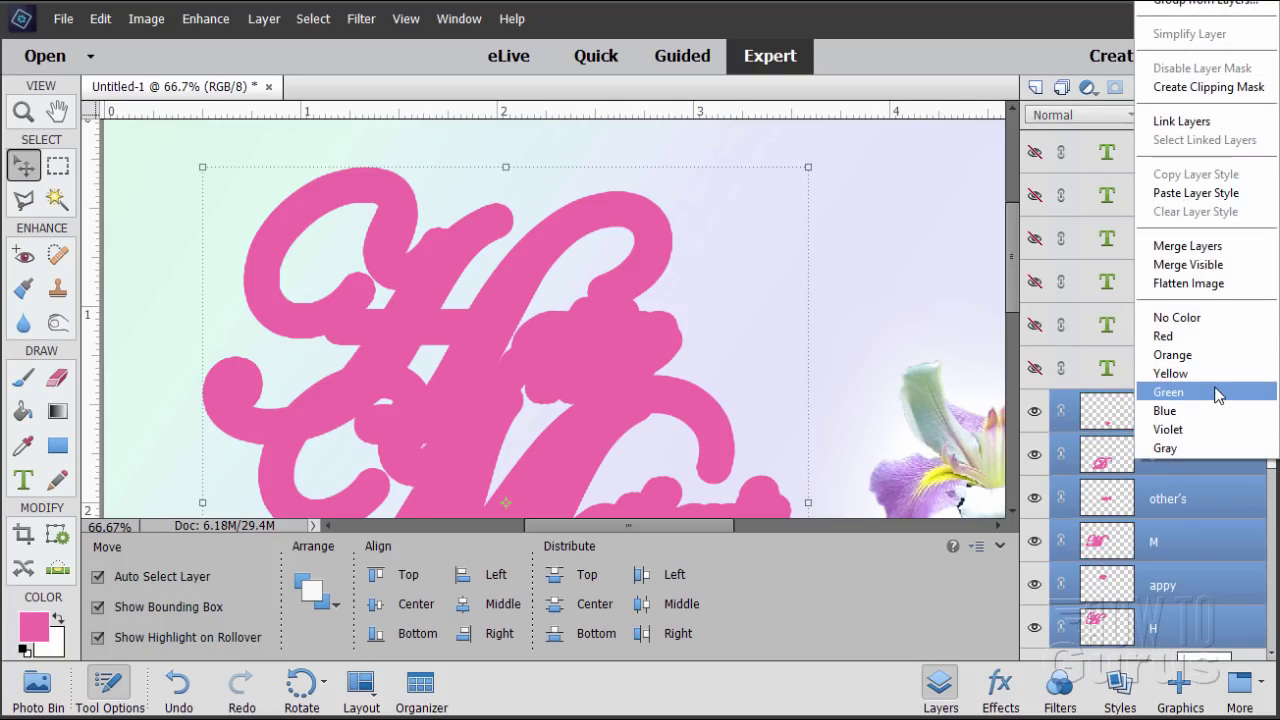
left_click(1186, 248)
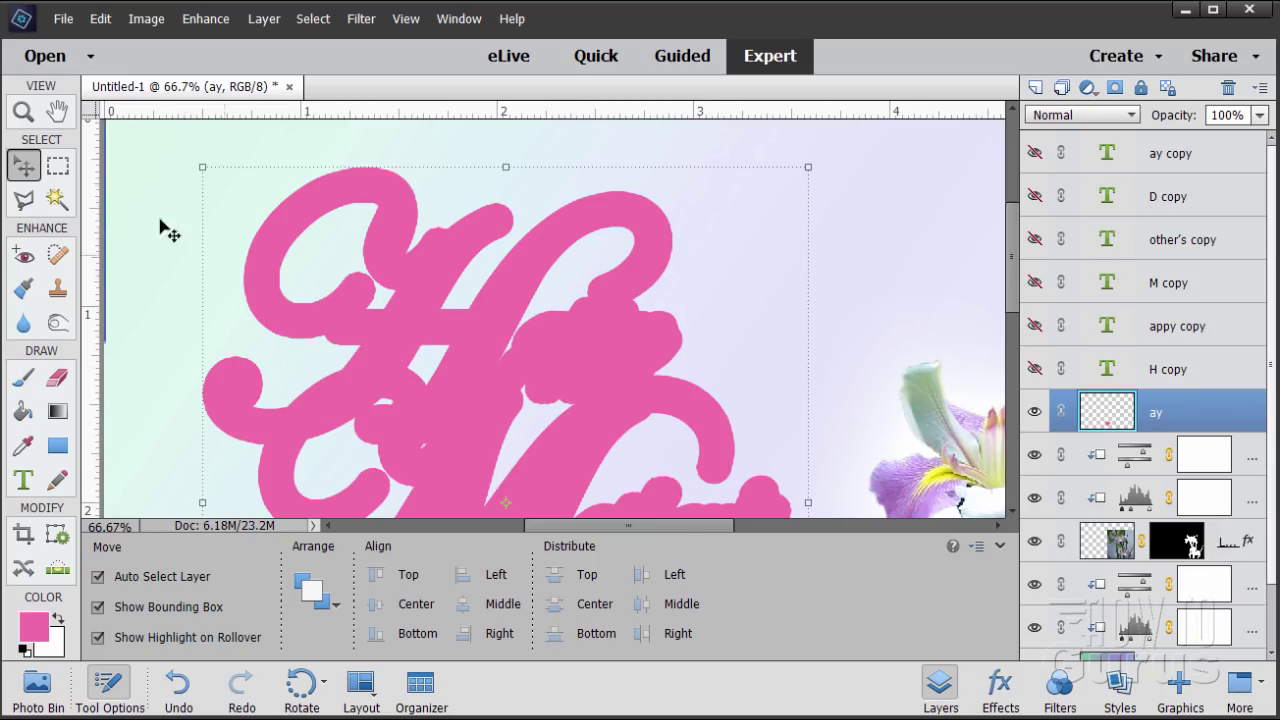
- Load the outline of the merged lettering layer as a selection
left_click(26, 120)
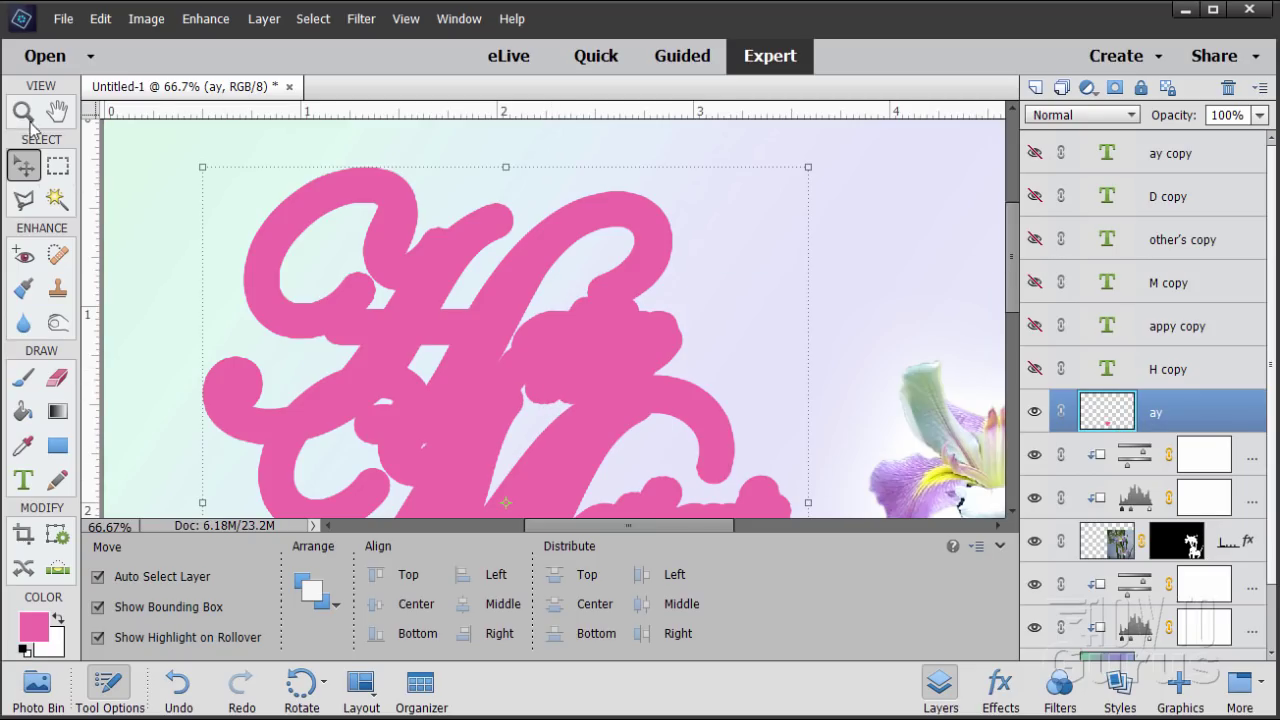
left_click(491, 346, "alt")
left_click(491, 346, "alt")
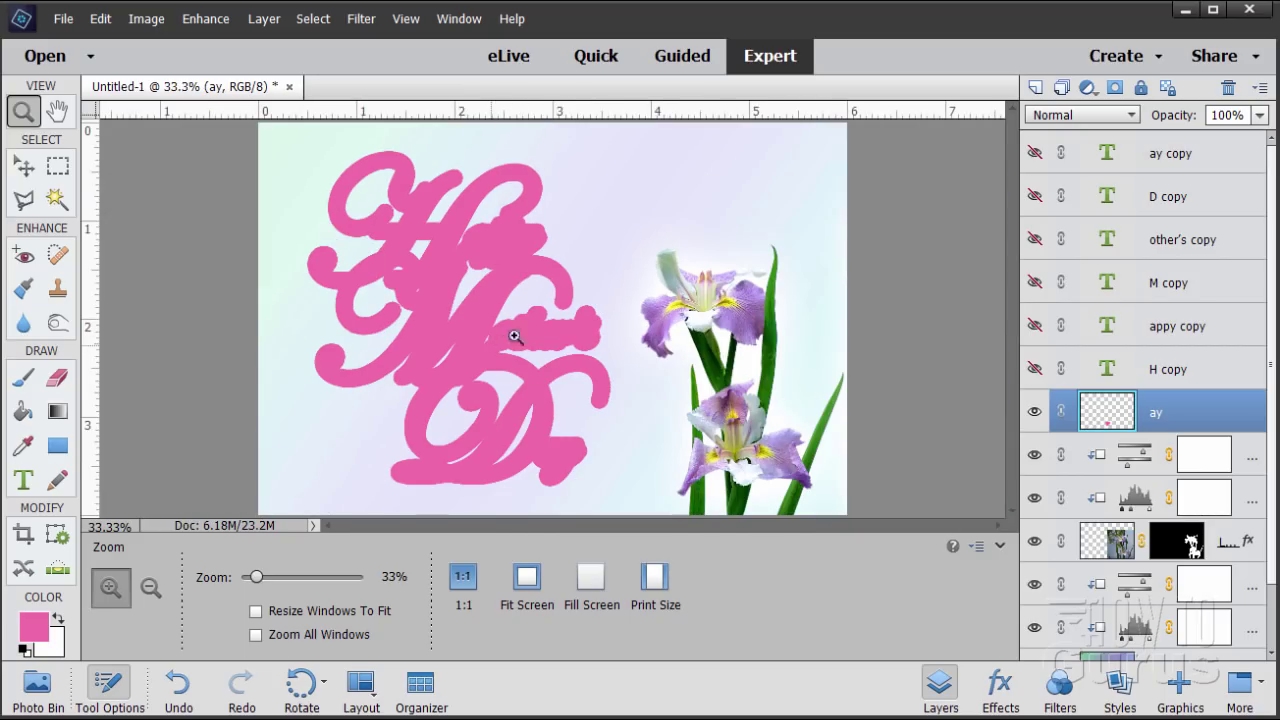
left_click(27, 172)
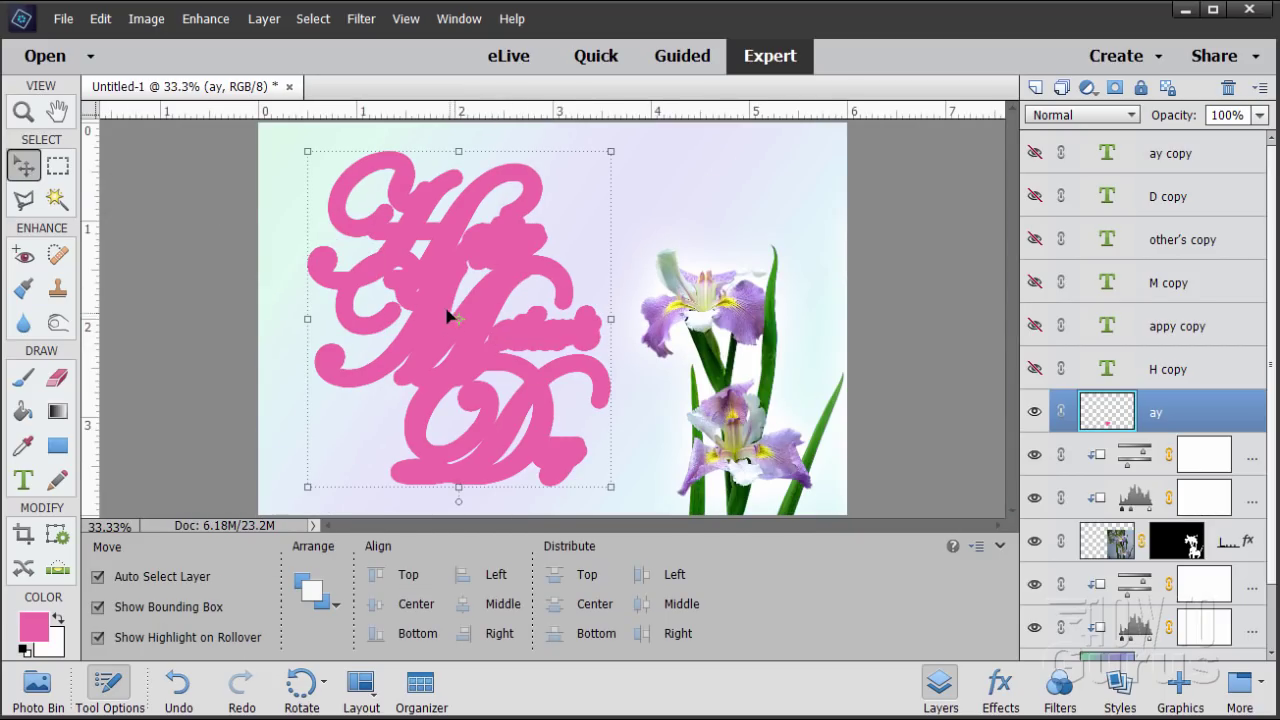
key("ctrl")
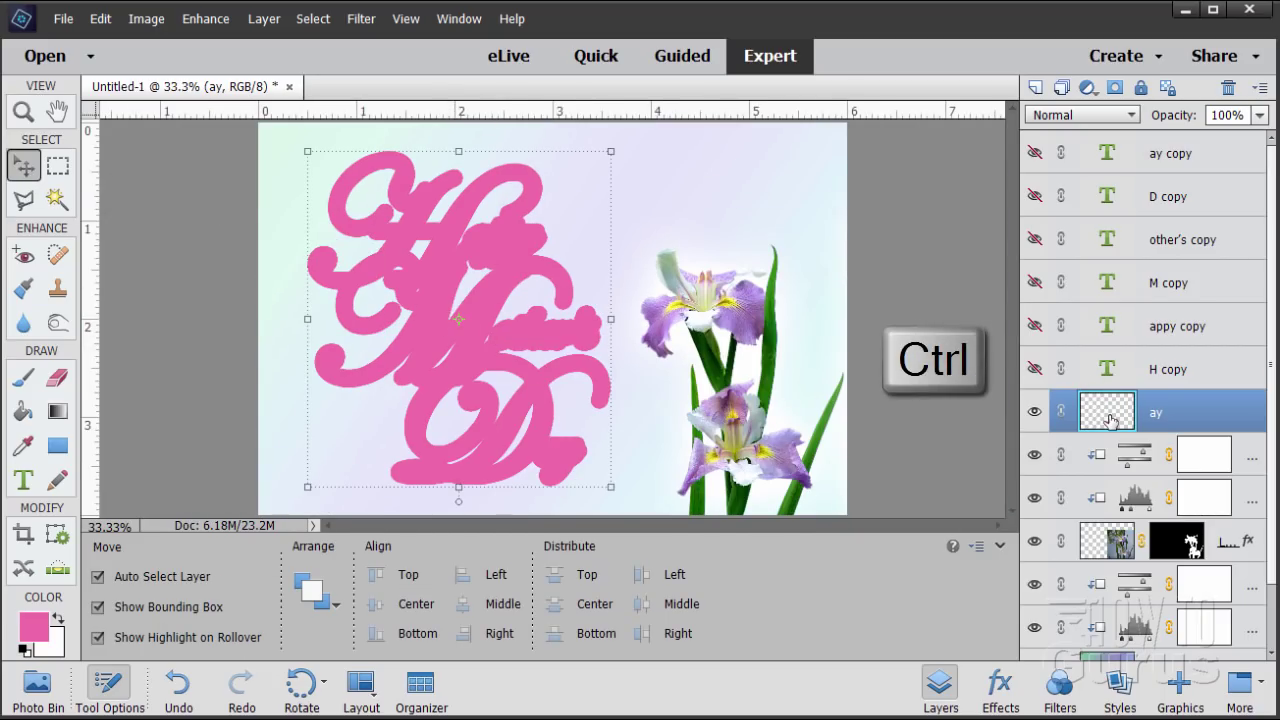
key("ctrl")
left_click(1104, 418, "ctrl")
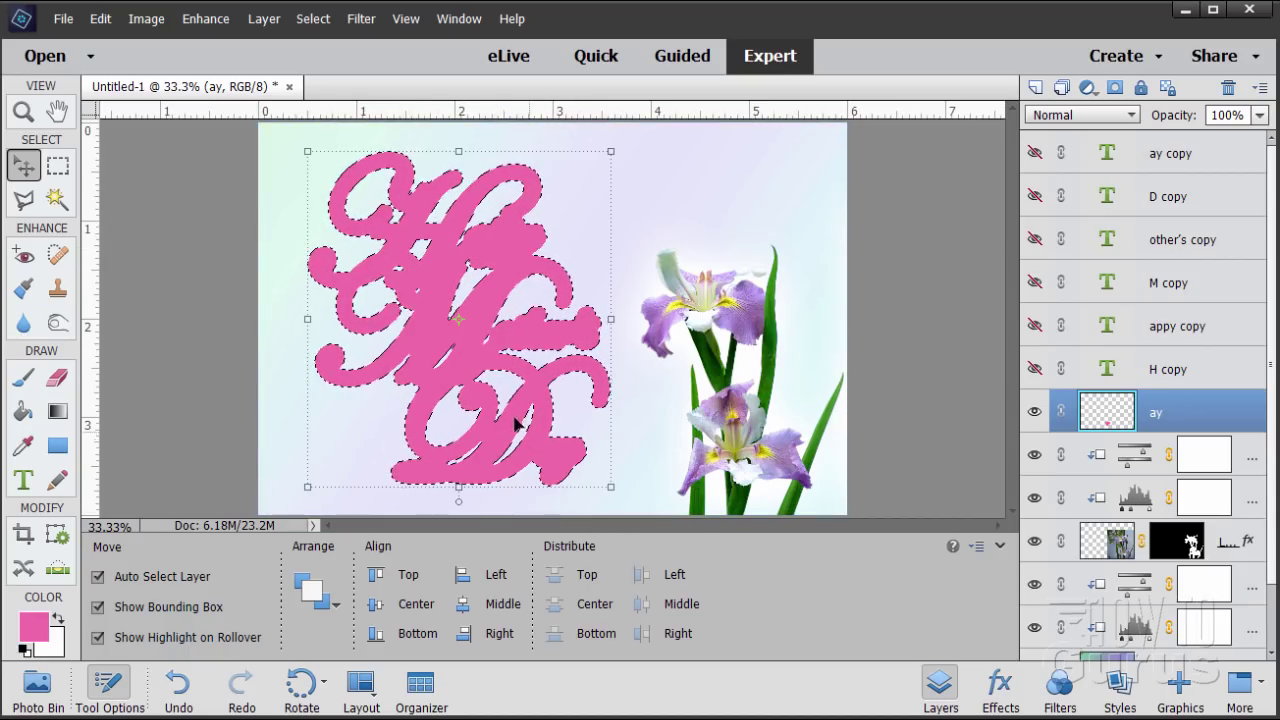
- Fill the selected lettering with the Pastels gradient Yellow, Pink, Purple, running linearly from its upper left to its lower right, and deselect
left_click(58, 411)
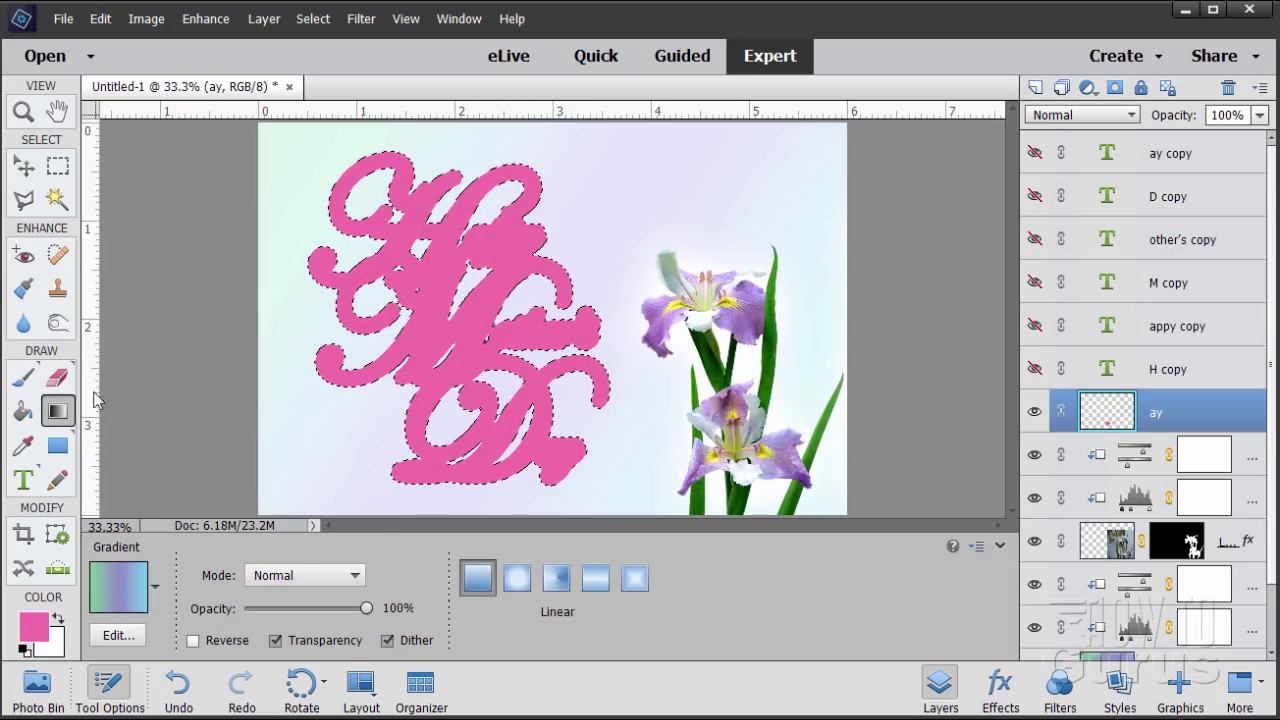
left_click(126, 565)
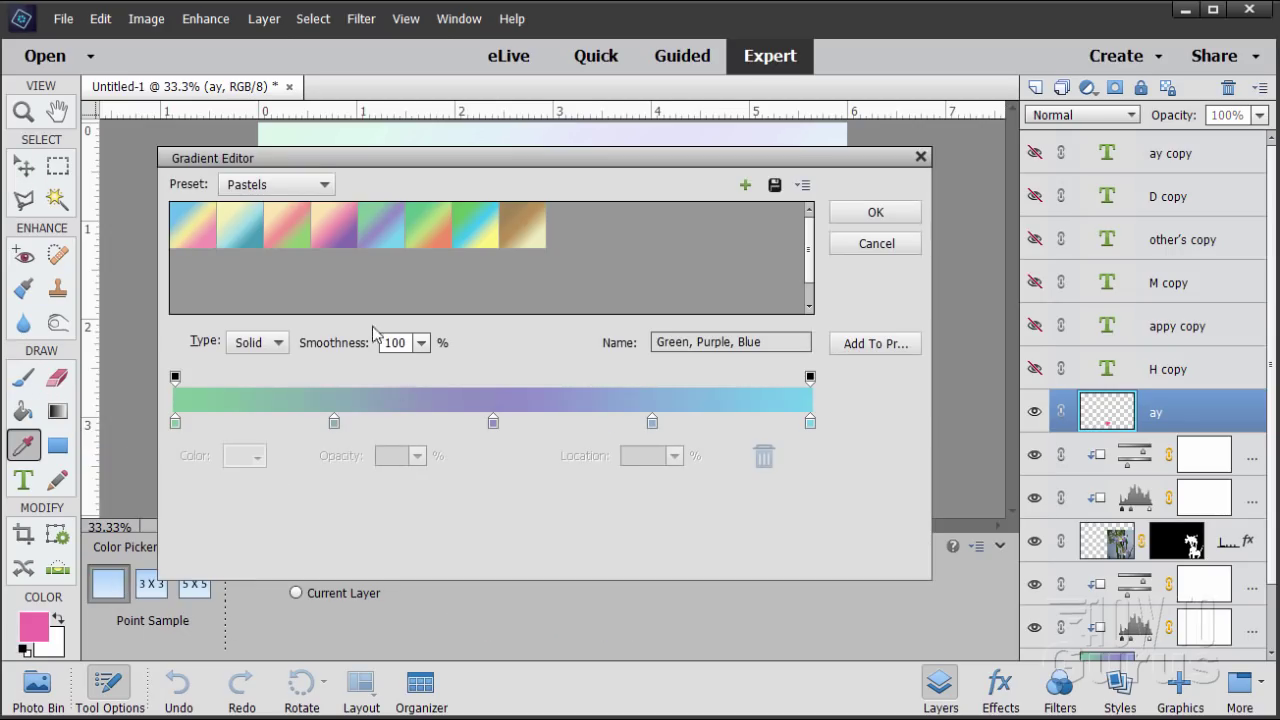
left_click(331, 229)
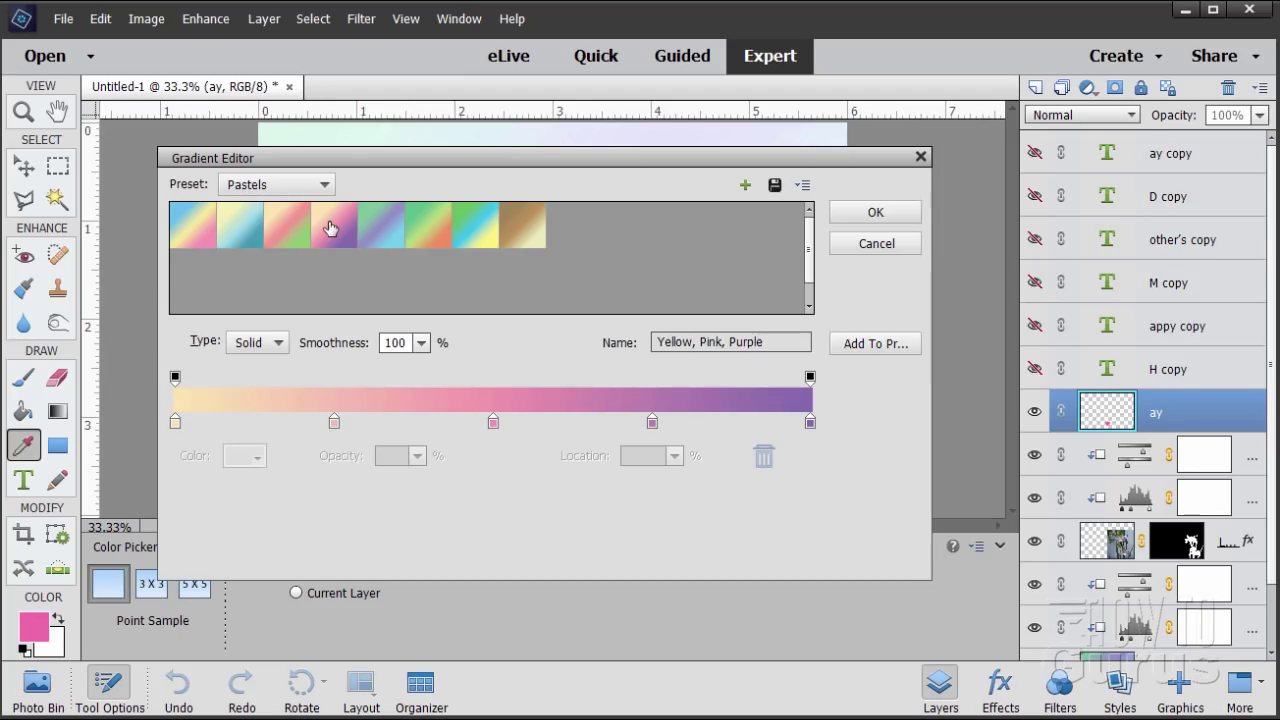
left_click(870, 213)
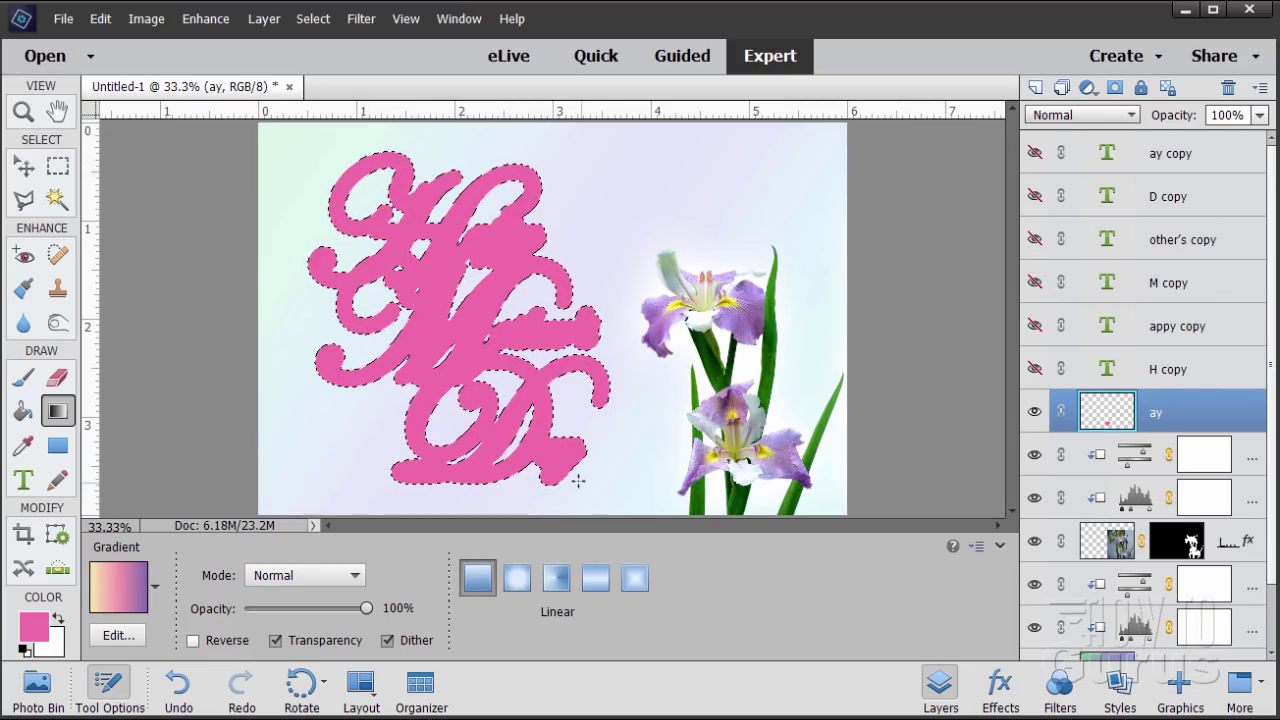
left_click_drag(334, 156, 574, 490)
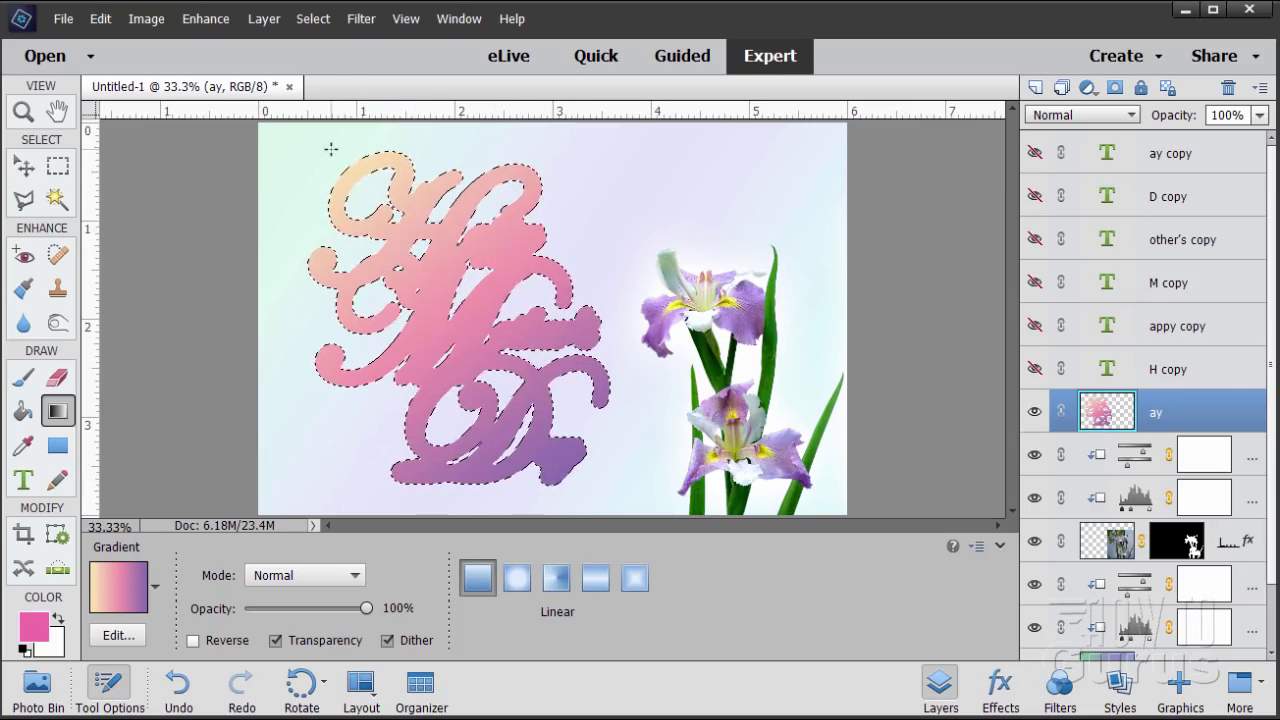
left_click(310, 18)
left_click(326, 55)
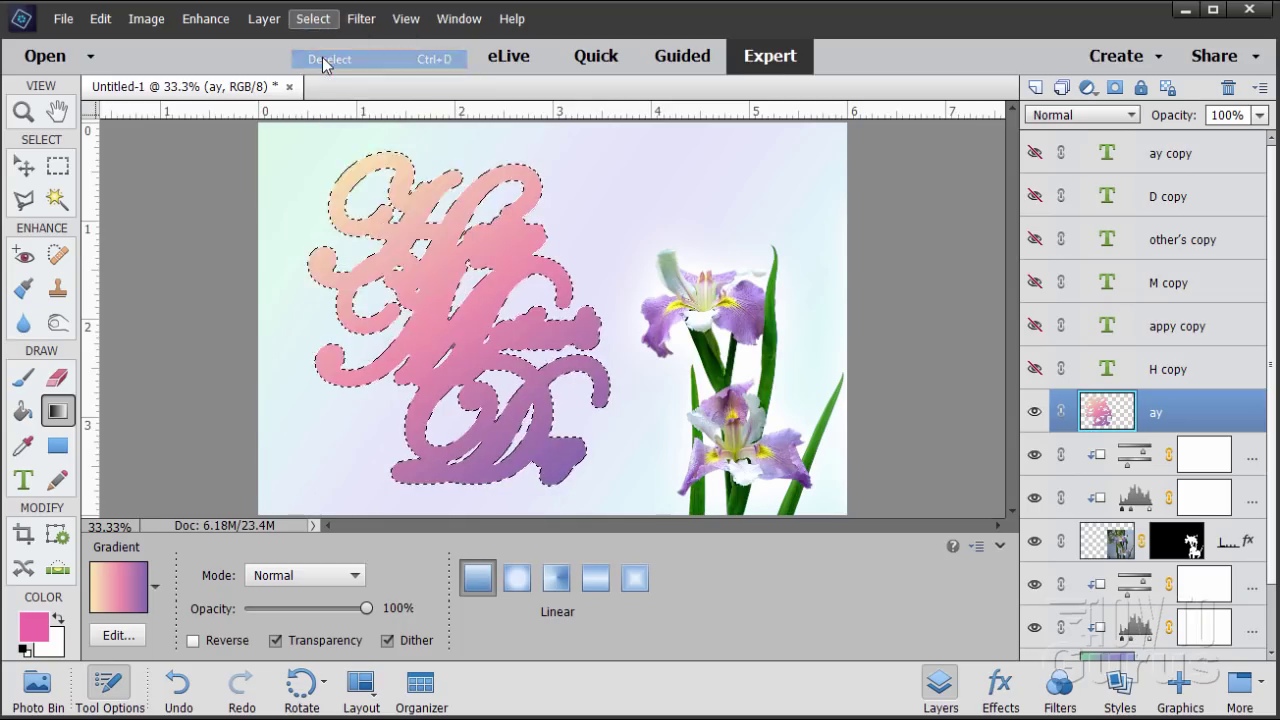
- Apply a Gaussian Blur with a 10-pixel radius to the gradient-filled backing layer
left_click(30, 168)
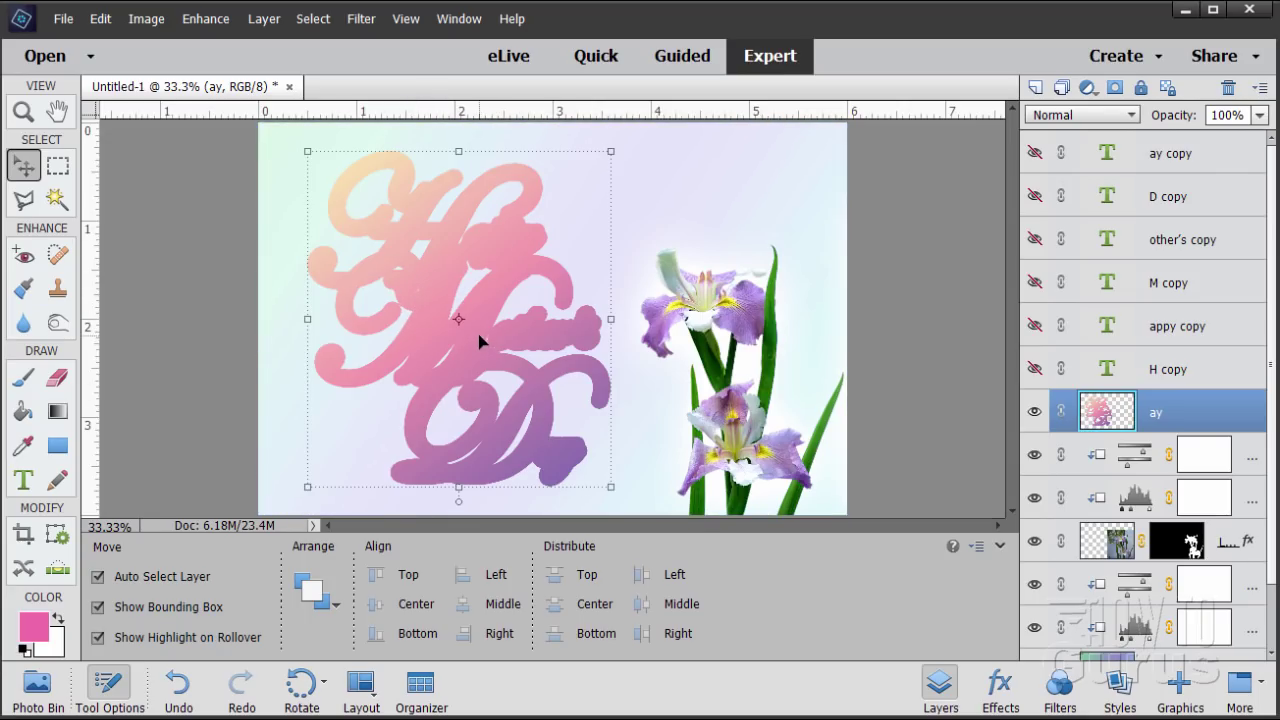
left_click(358, 20)
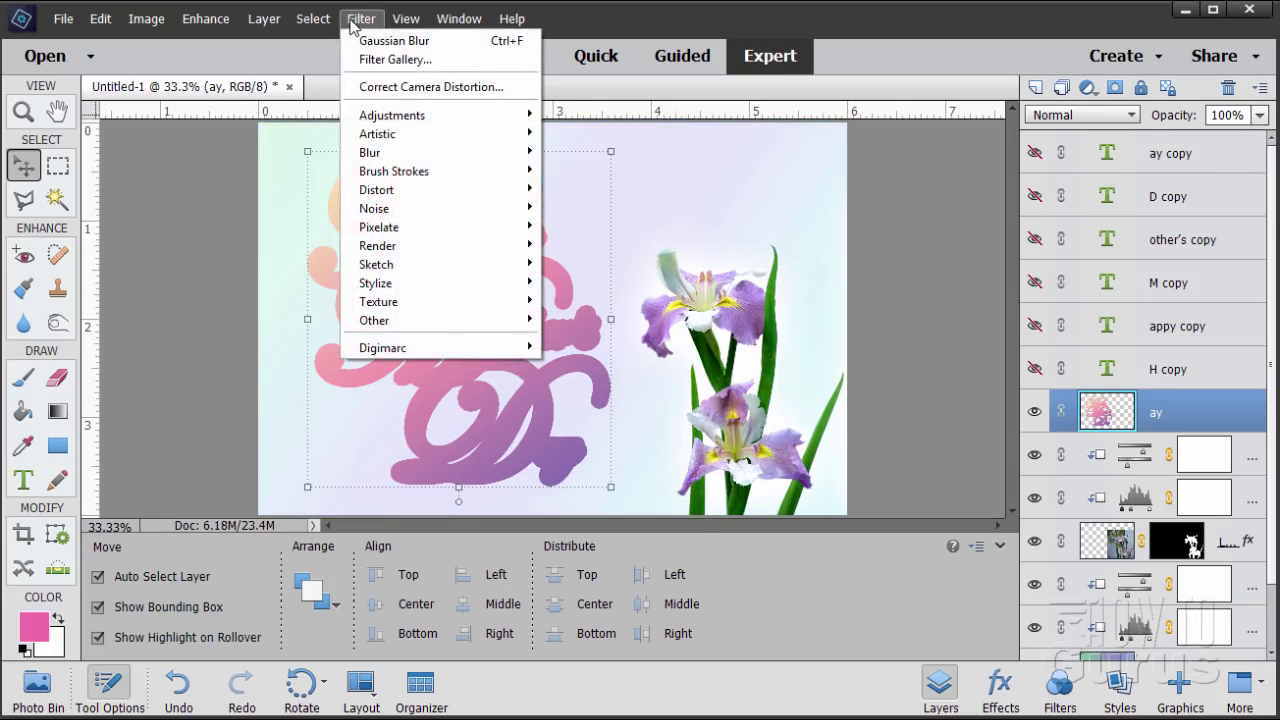
mouse_move(412, 155)
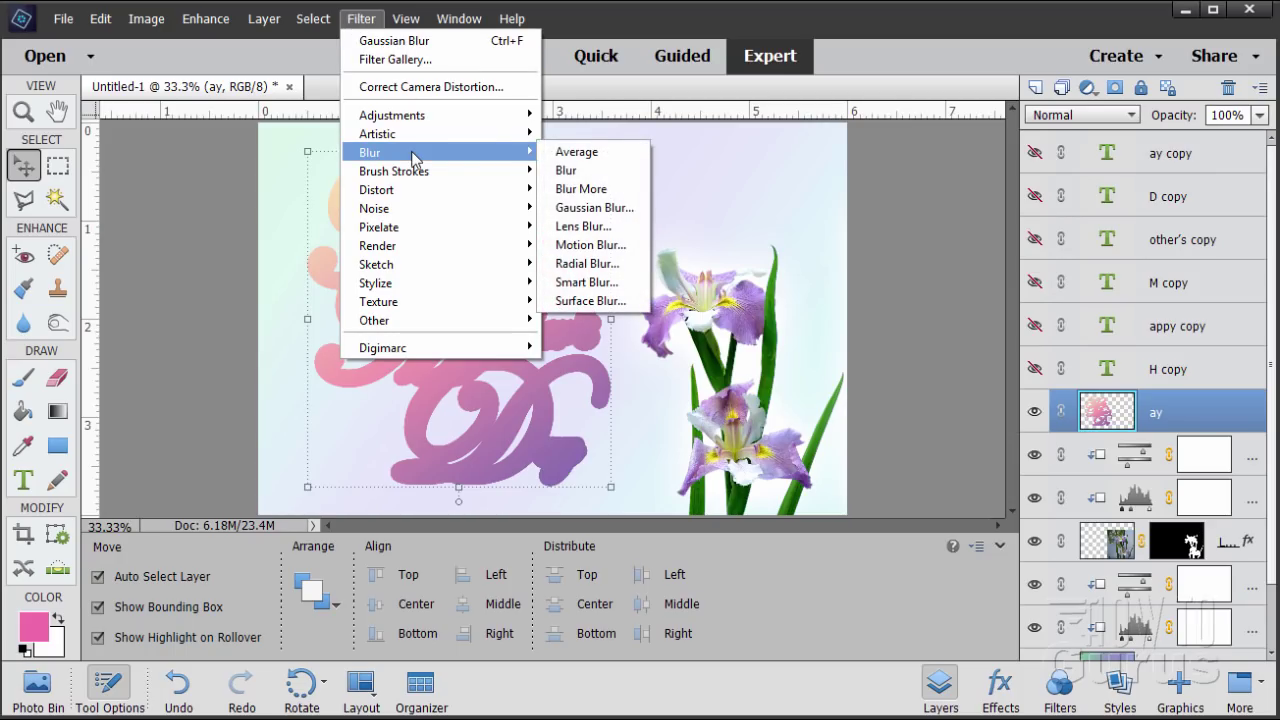
left_click(609, 208)
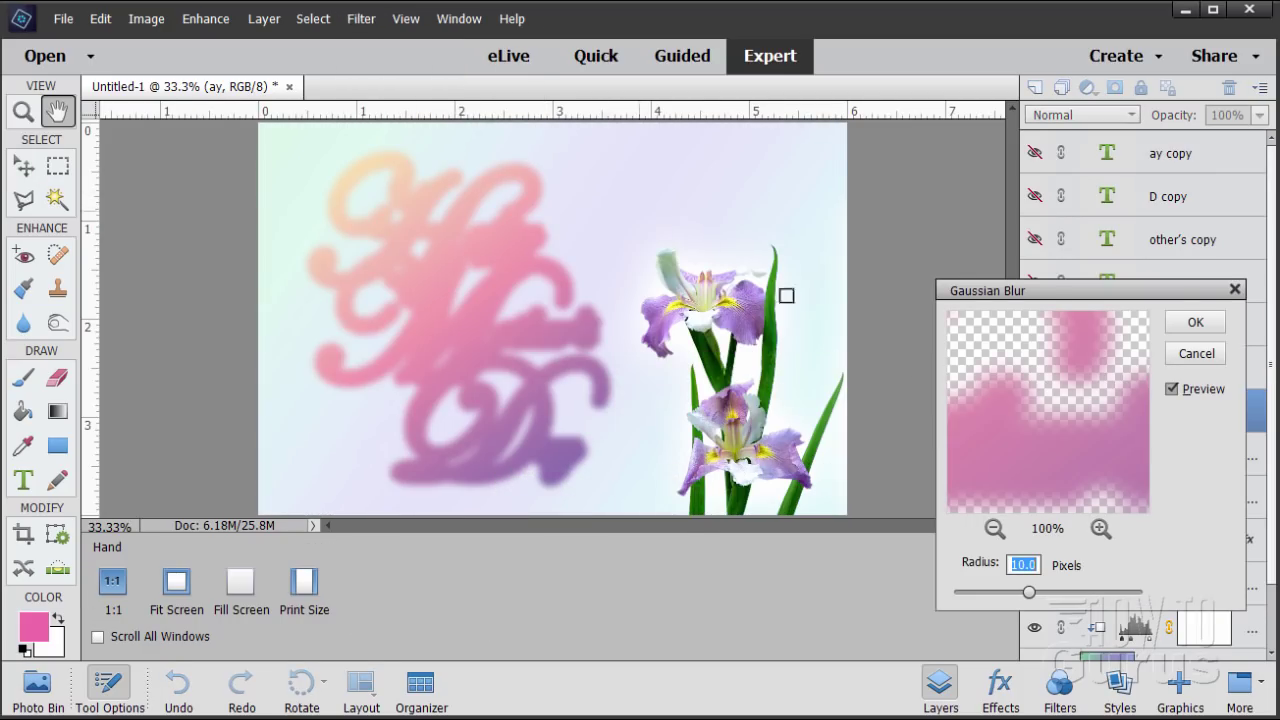
left_click(1033, 566)
left_click(1196, 322)
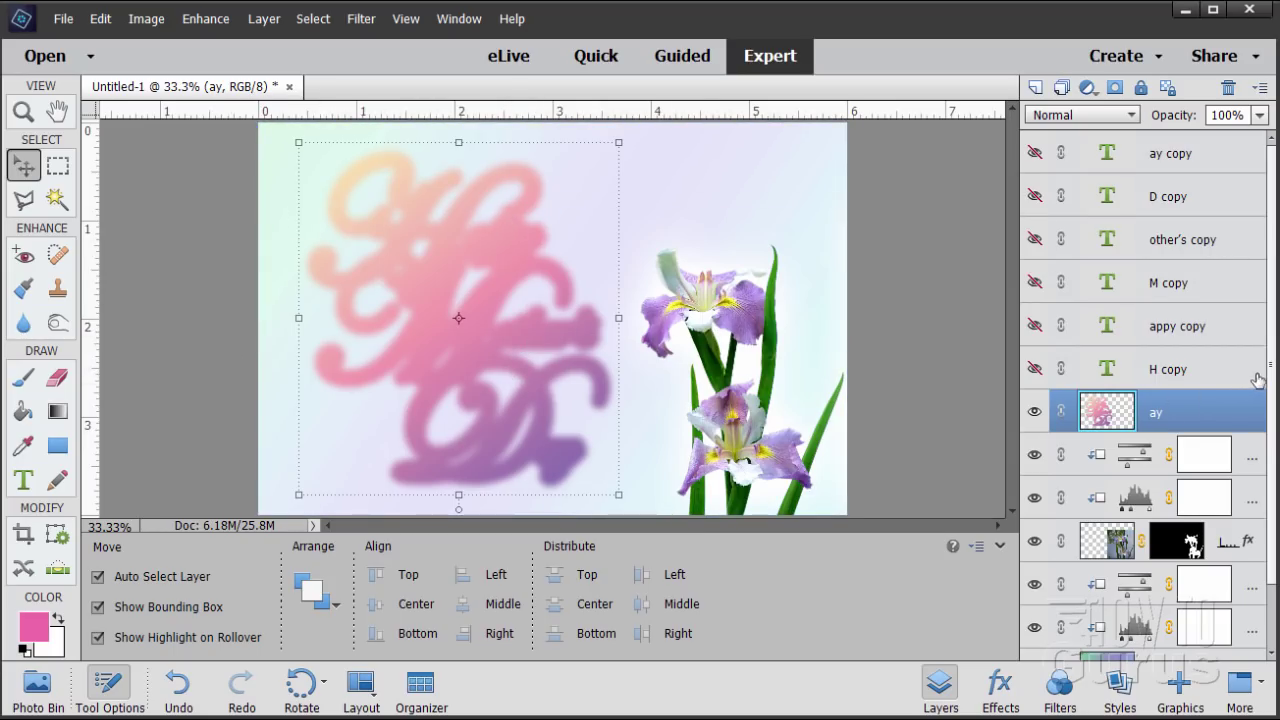
- Show all six hidden text duplicates, from H copy up to ay copy, above the blurred backing
left_click(1036, 366)
left_click(1035, 326)
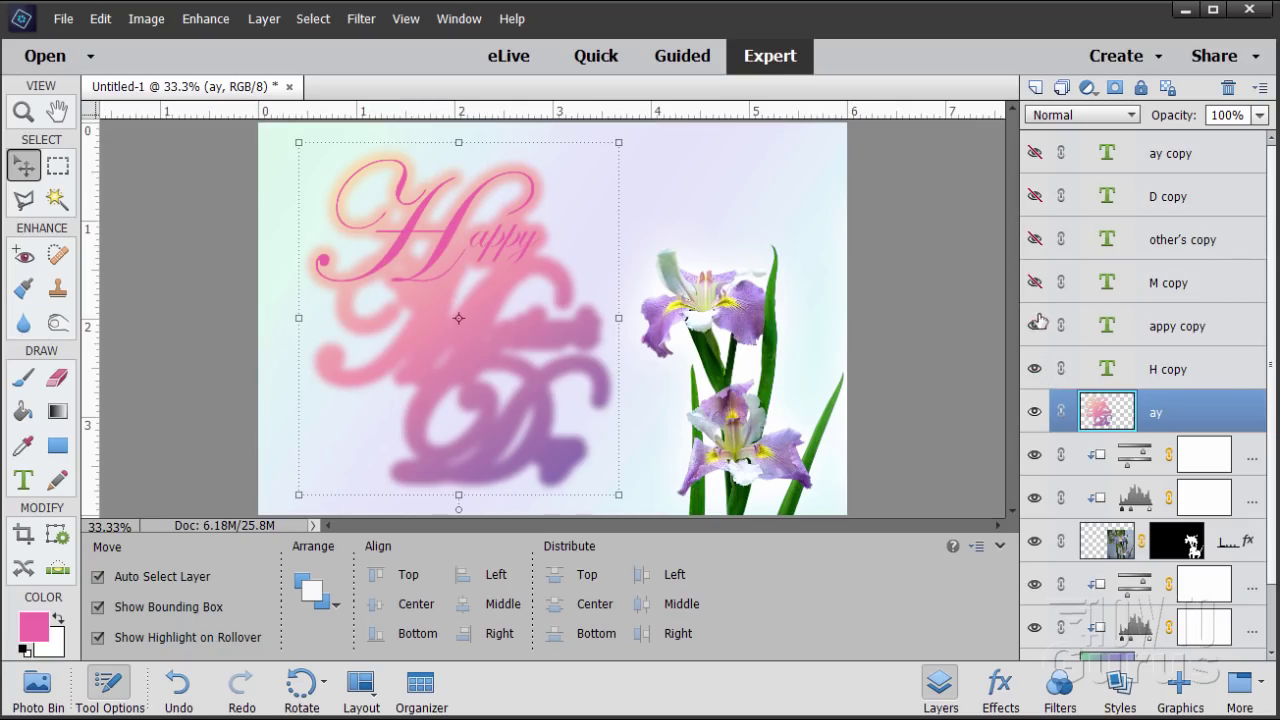
left_click(1035, 283)
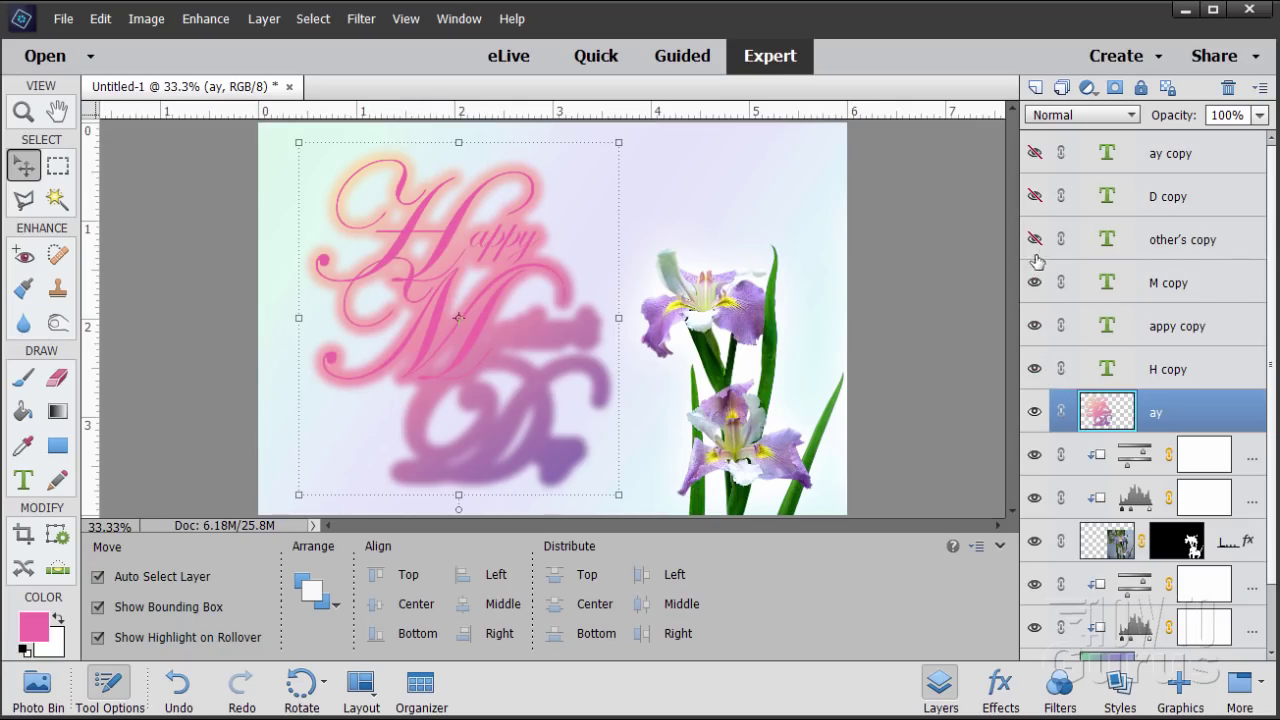
left_click(1035, 196)
left_click(1035, 153)
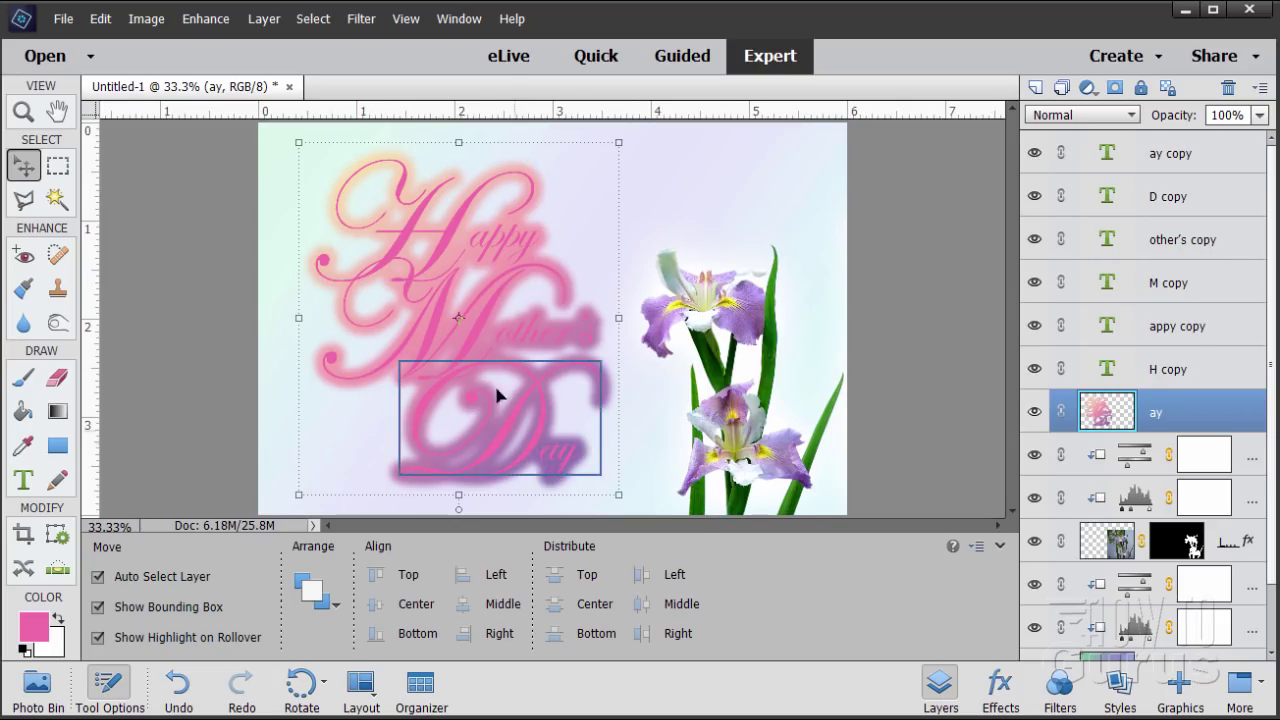
- Recolor the H copy text to white with the Default color swatches and commit the edit
left_click(1179, 378)
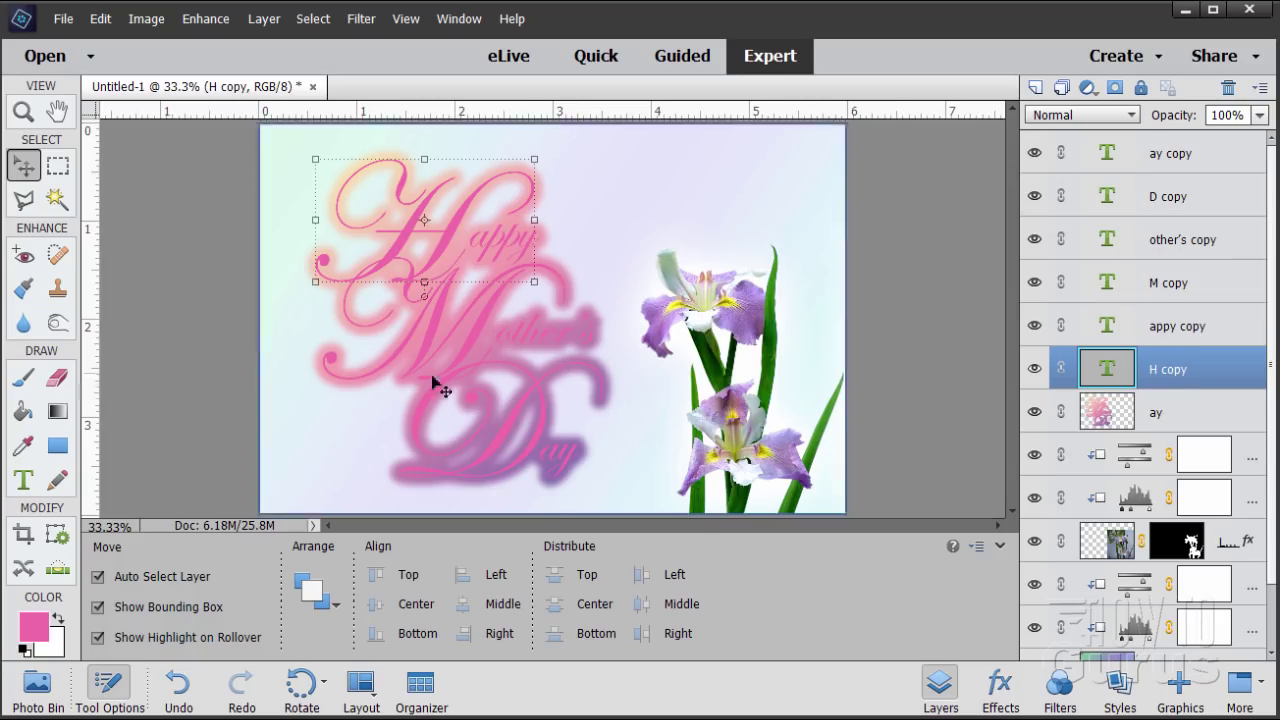
left_click(24, 481)
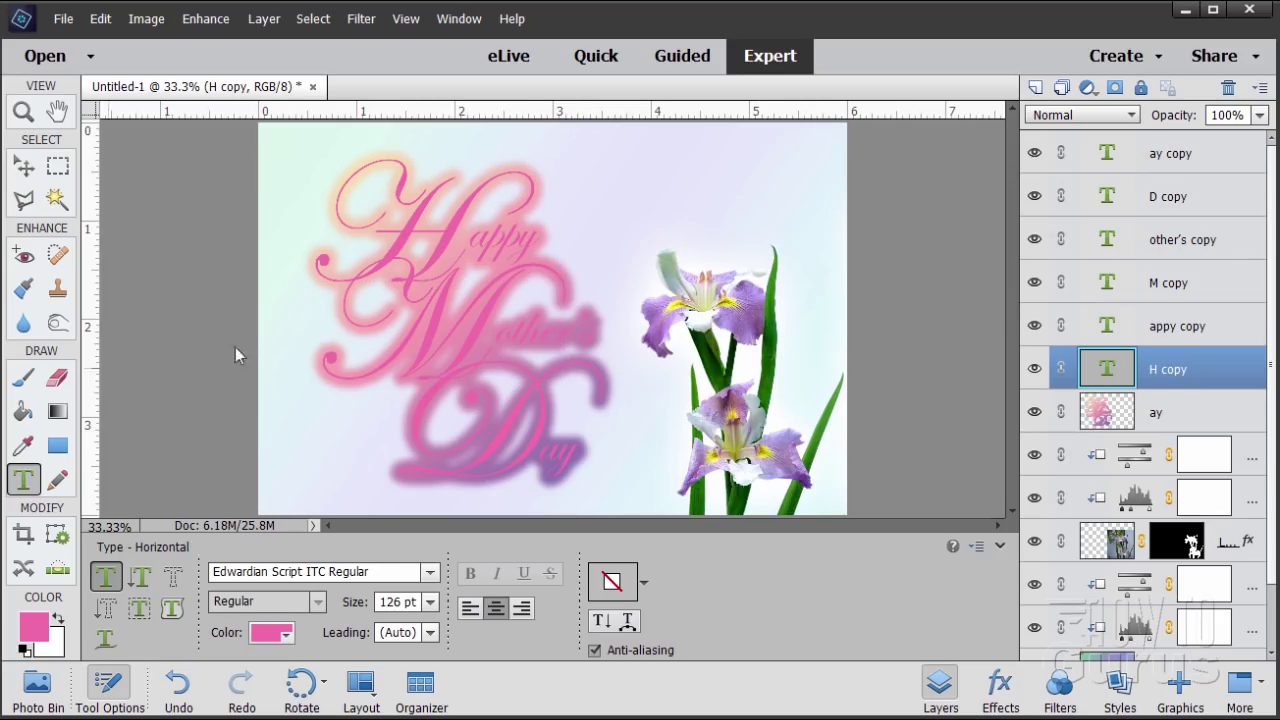
double_click(426, 229)
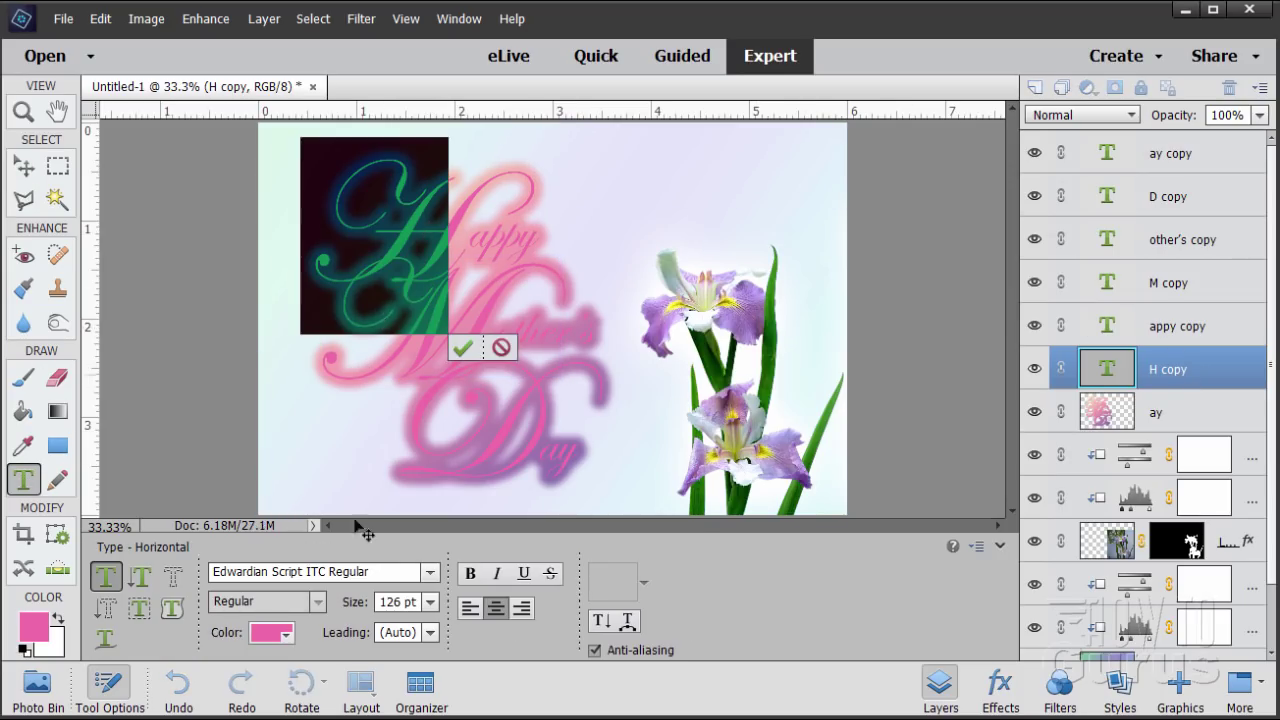
left_click(270, 635)
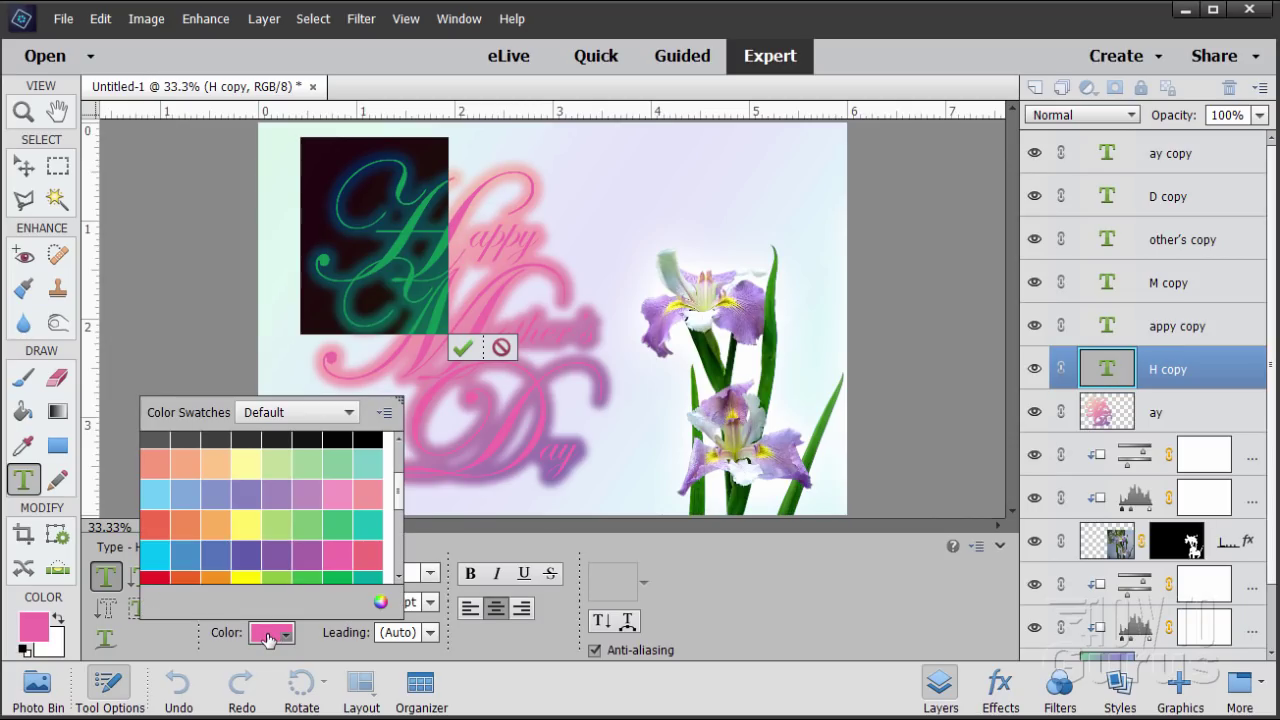
scroll(398, 515, "up", 5)
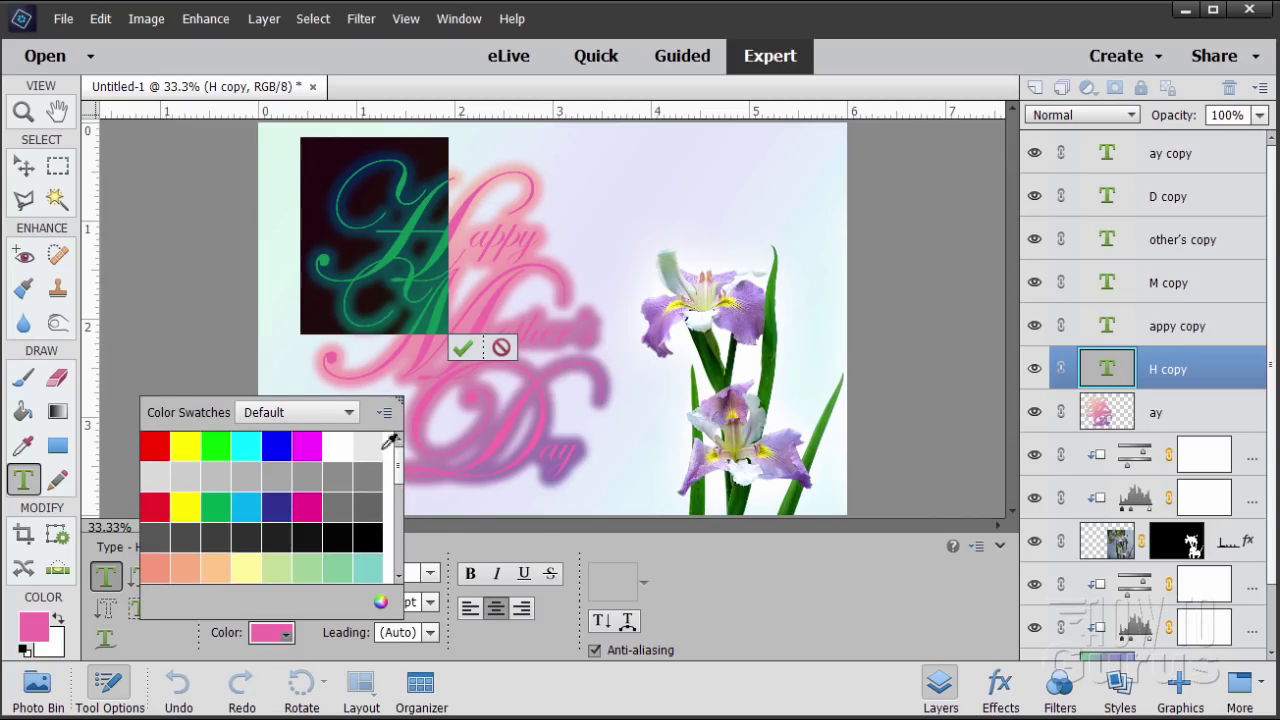
left_click(343, 441)
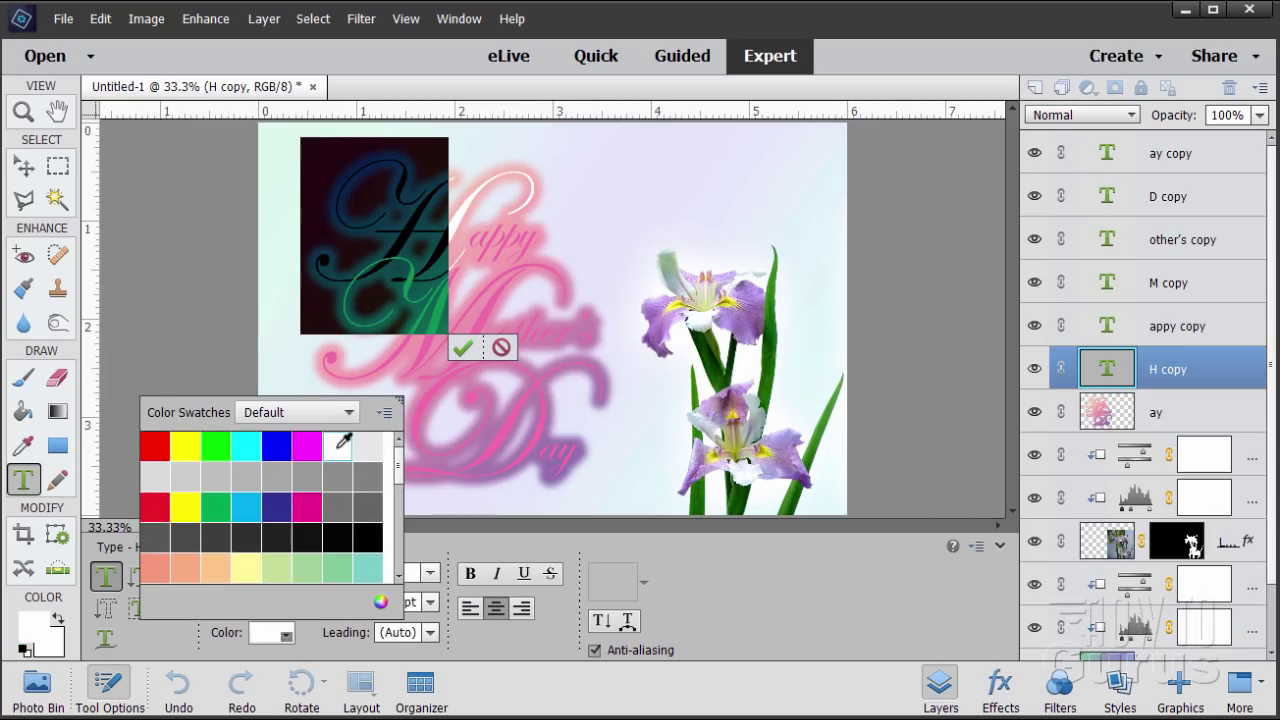
left_click(462, 347)
key("v")
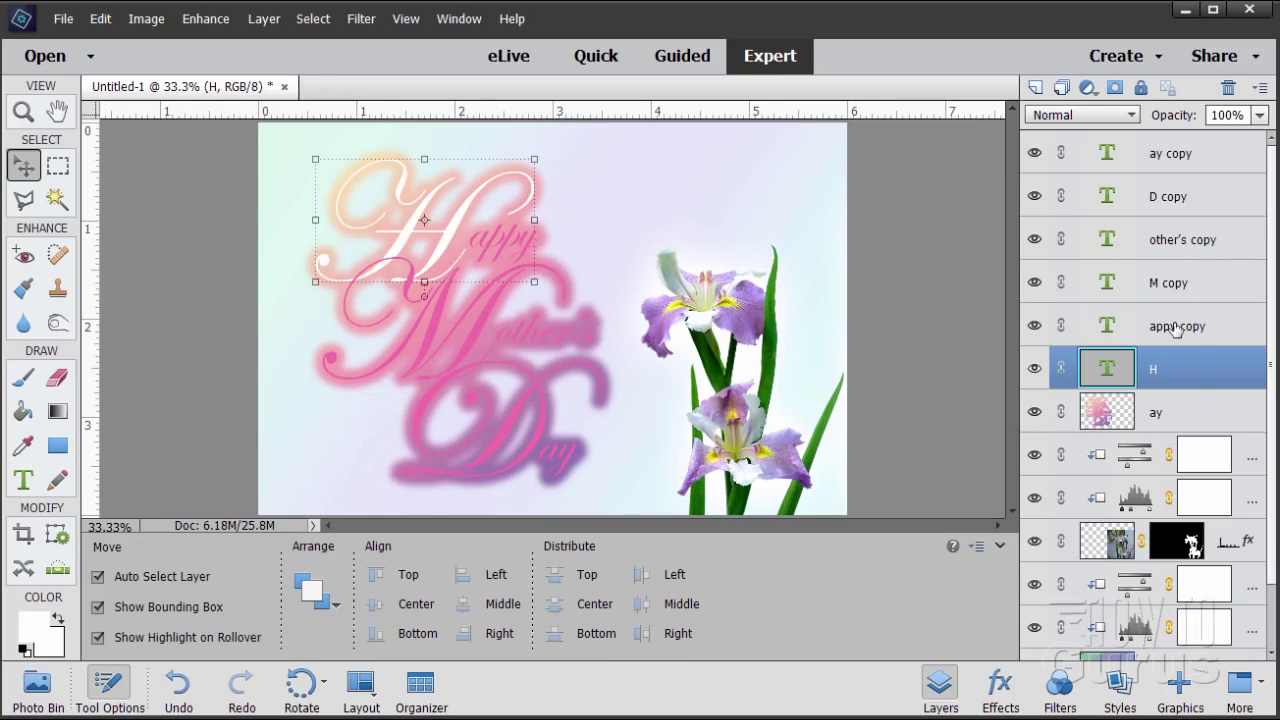
- Recolor the appy copy text to white and commit the edit
left_click(1175, 328)
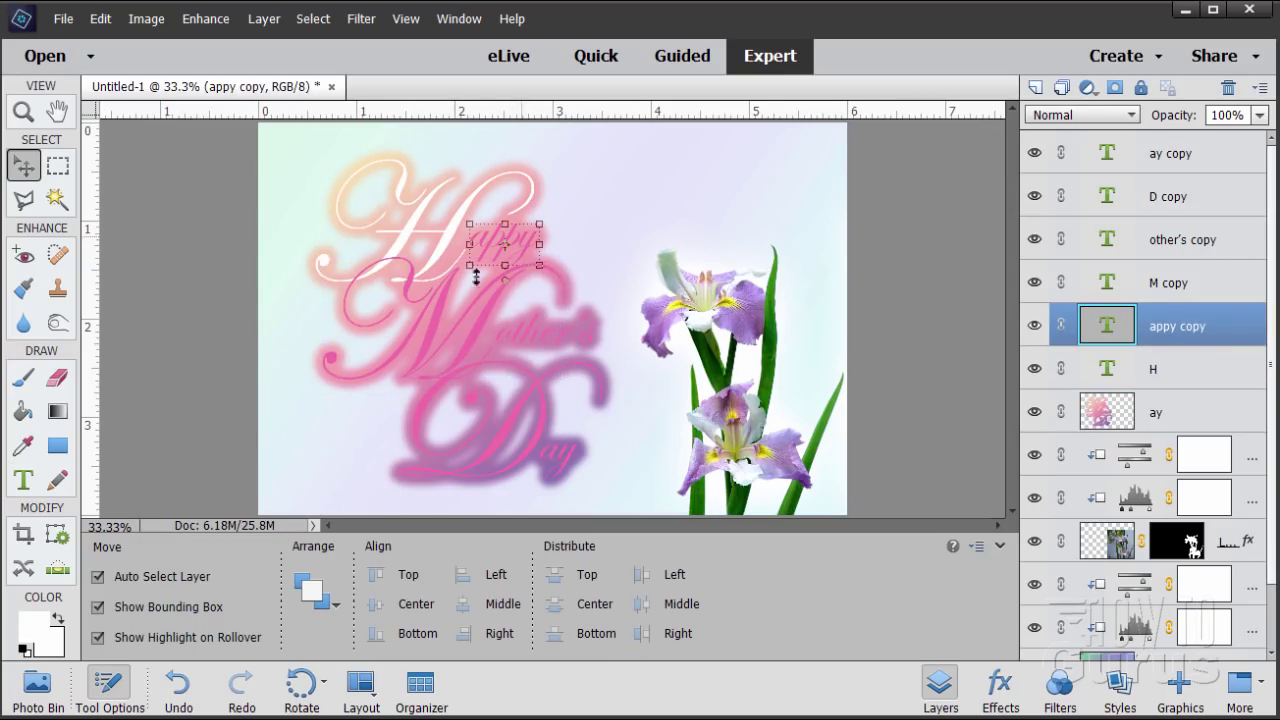
left_click(22, 480)
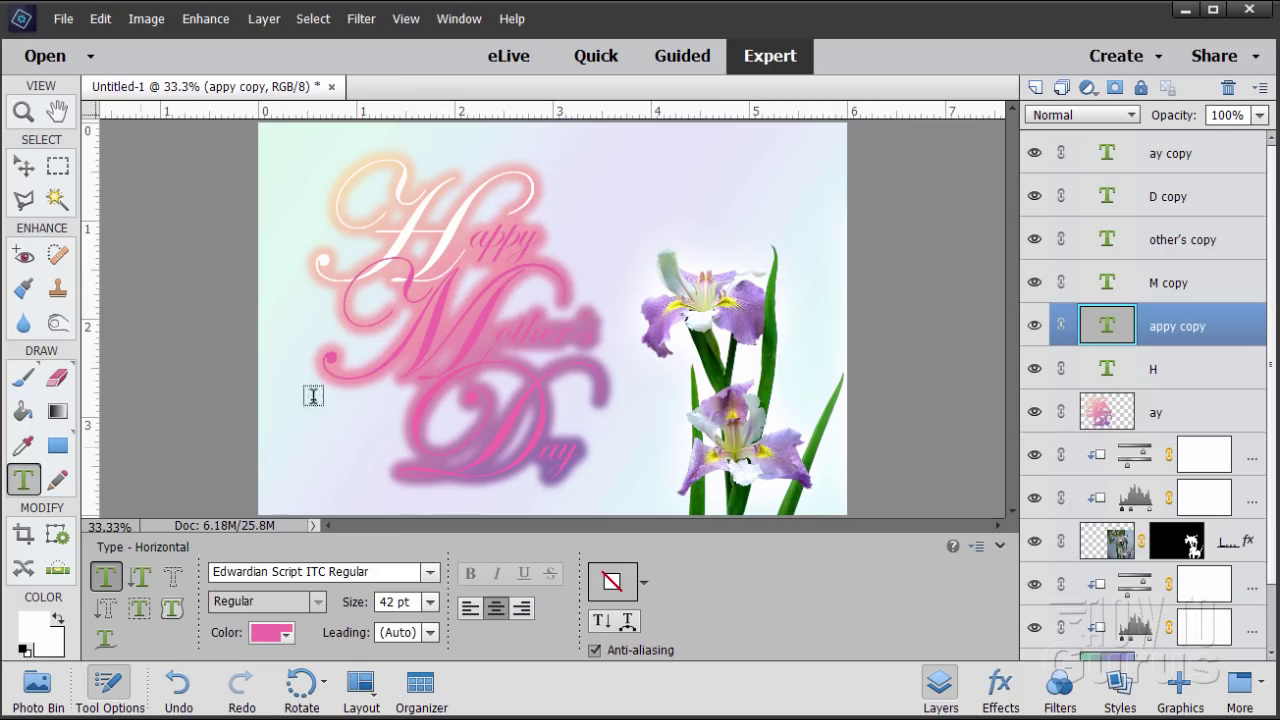
double_click(508, 242)
left_click(272, 632)
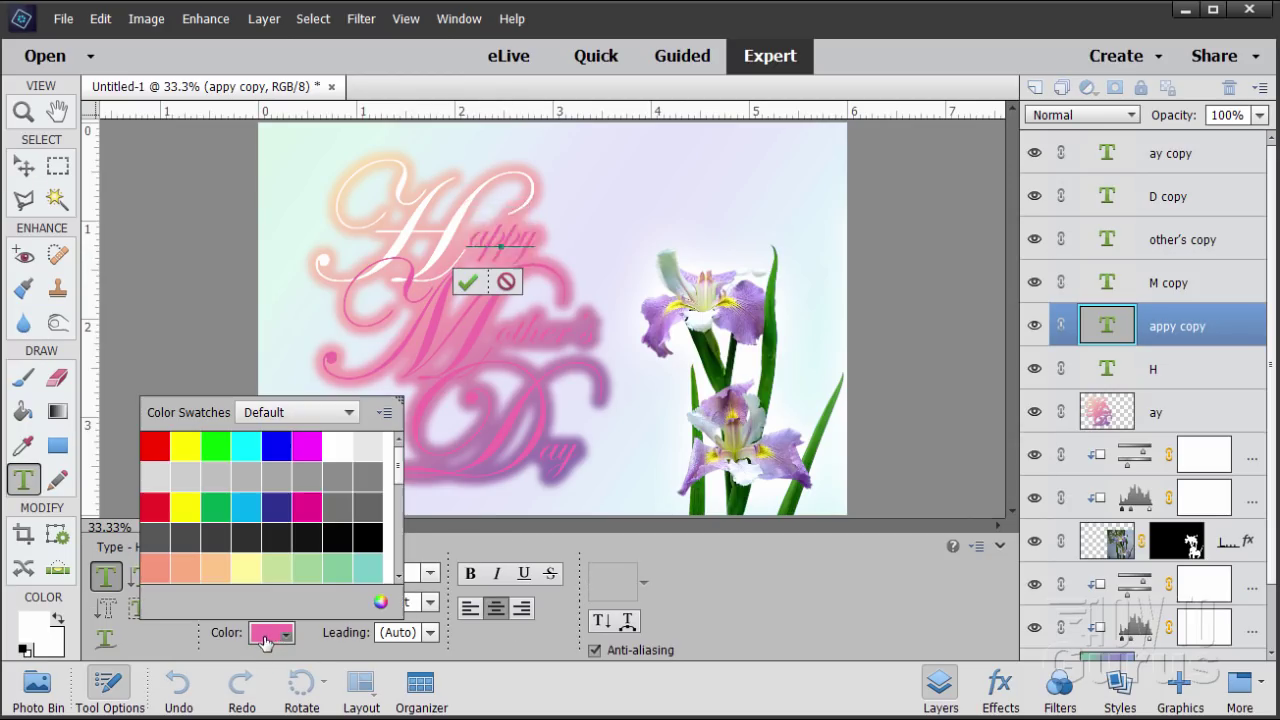
left_click(346, 452)
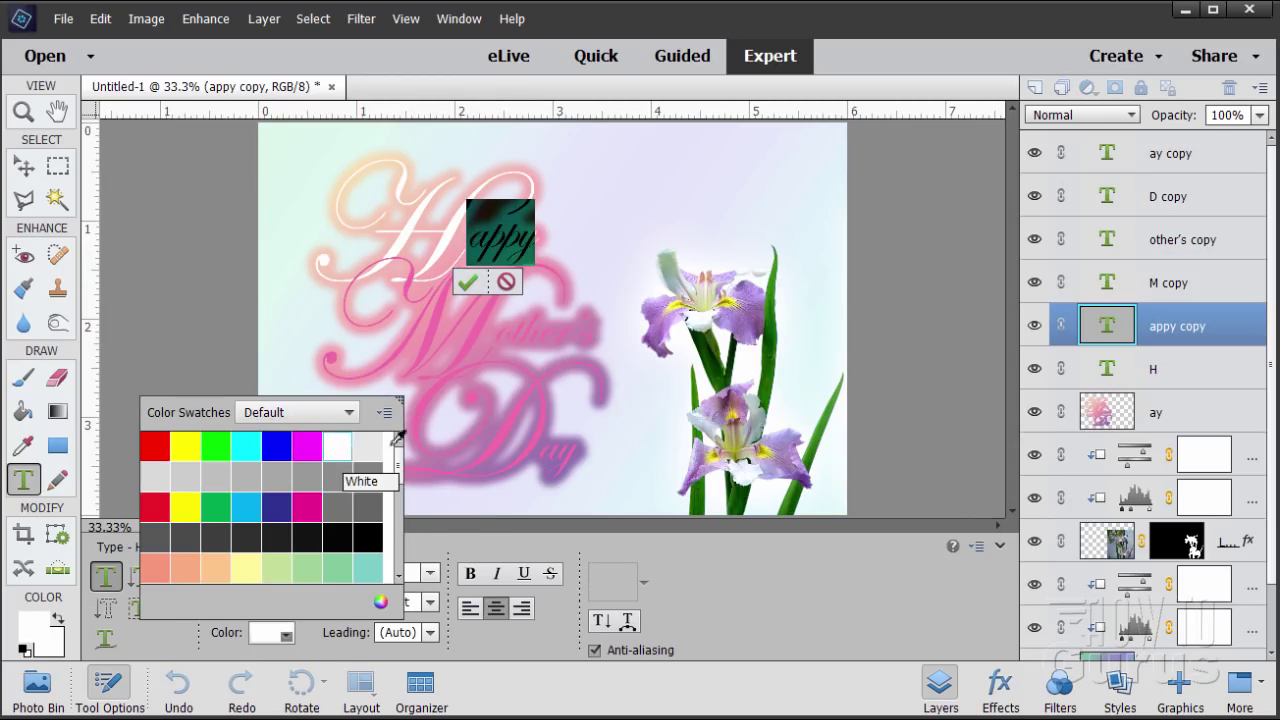
left_click(466, 282)
key("v")
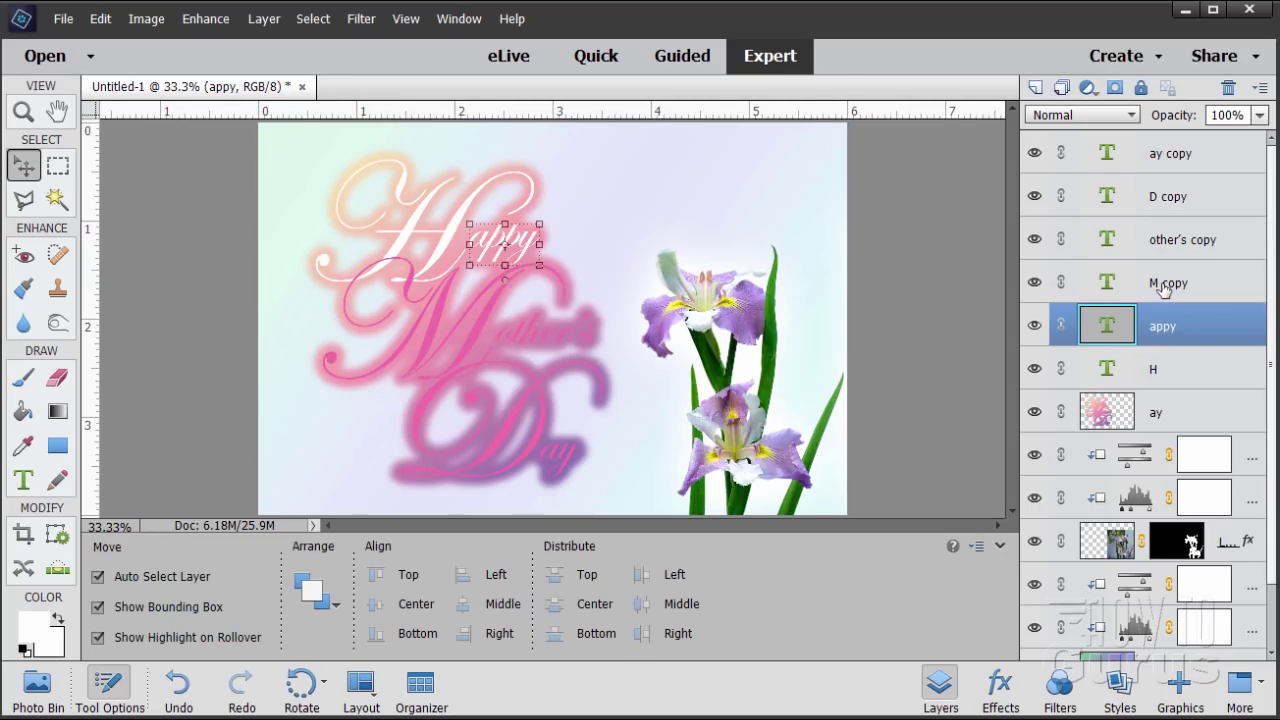
- Recolor the M copy text to white and commit the edit
left_click(1163, 285)
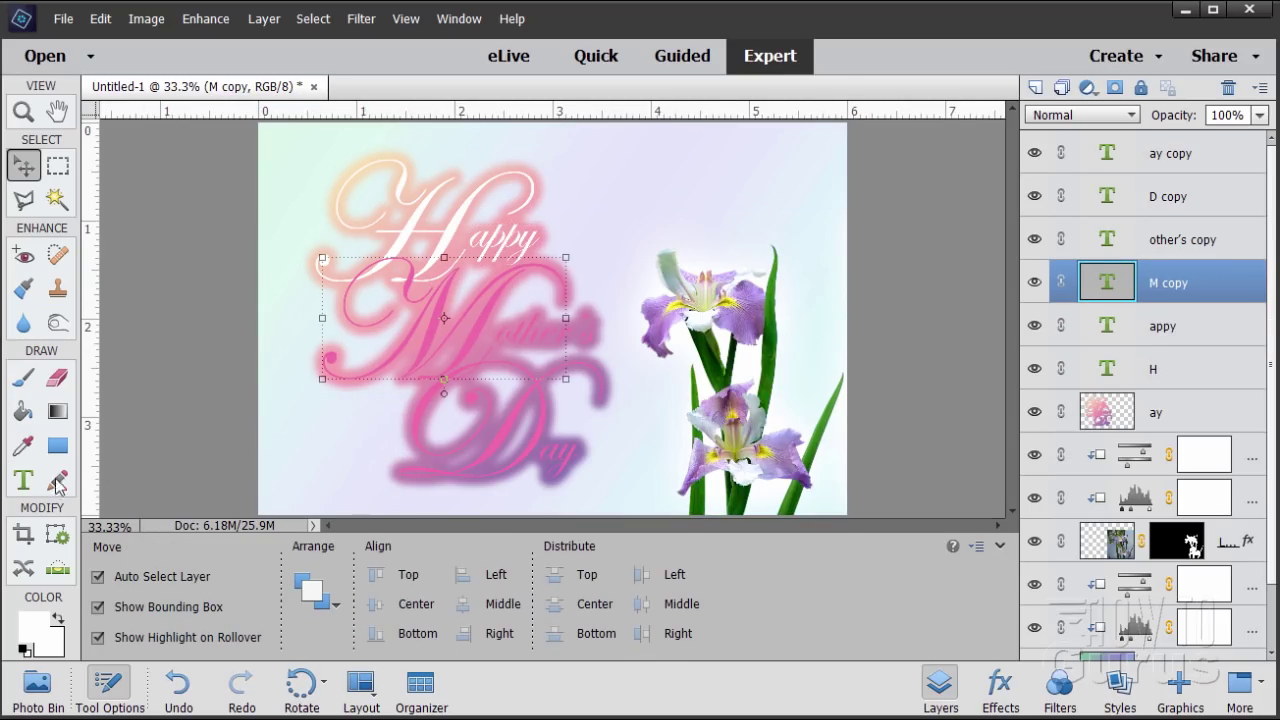
key("t")
double_click(425, 340)
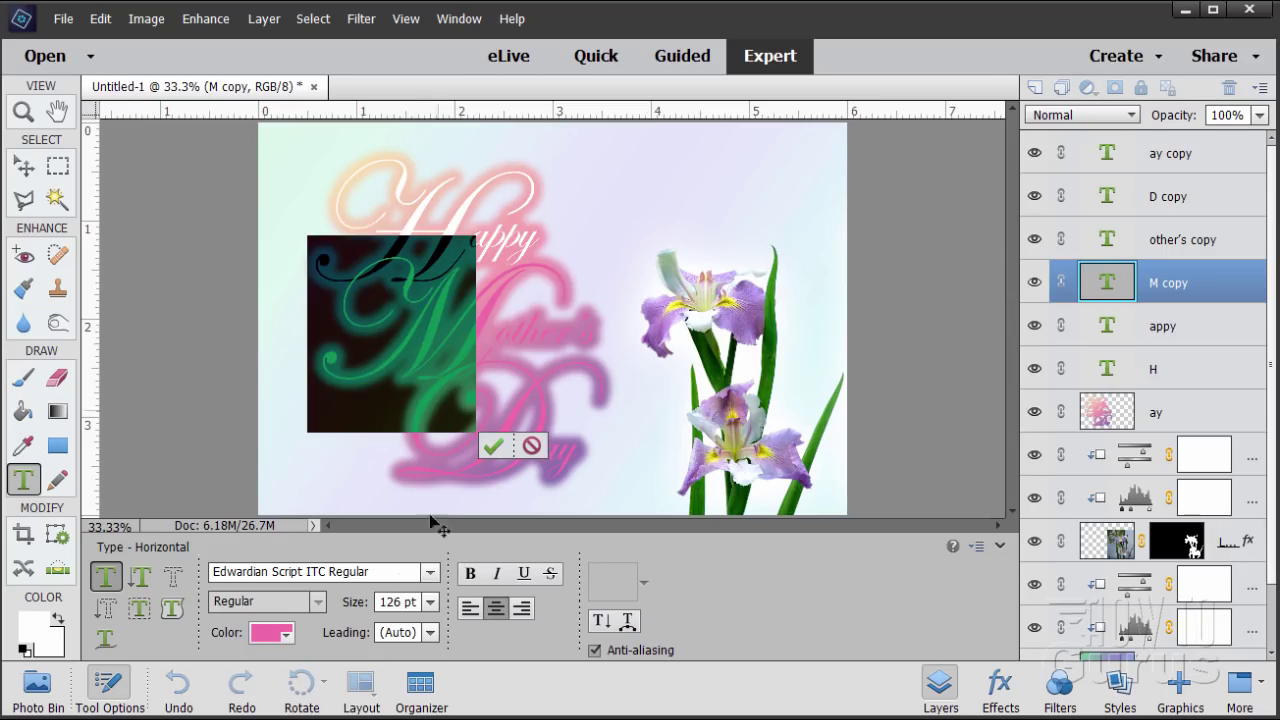
left_click(284, 631)
left_click(338, 447)
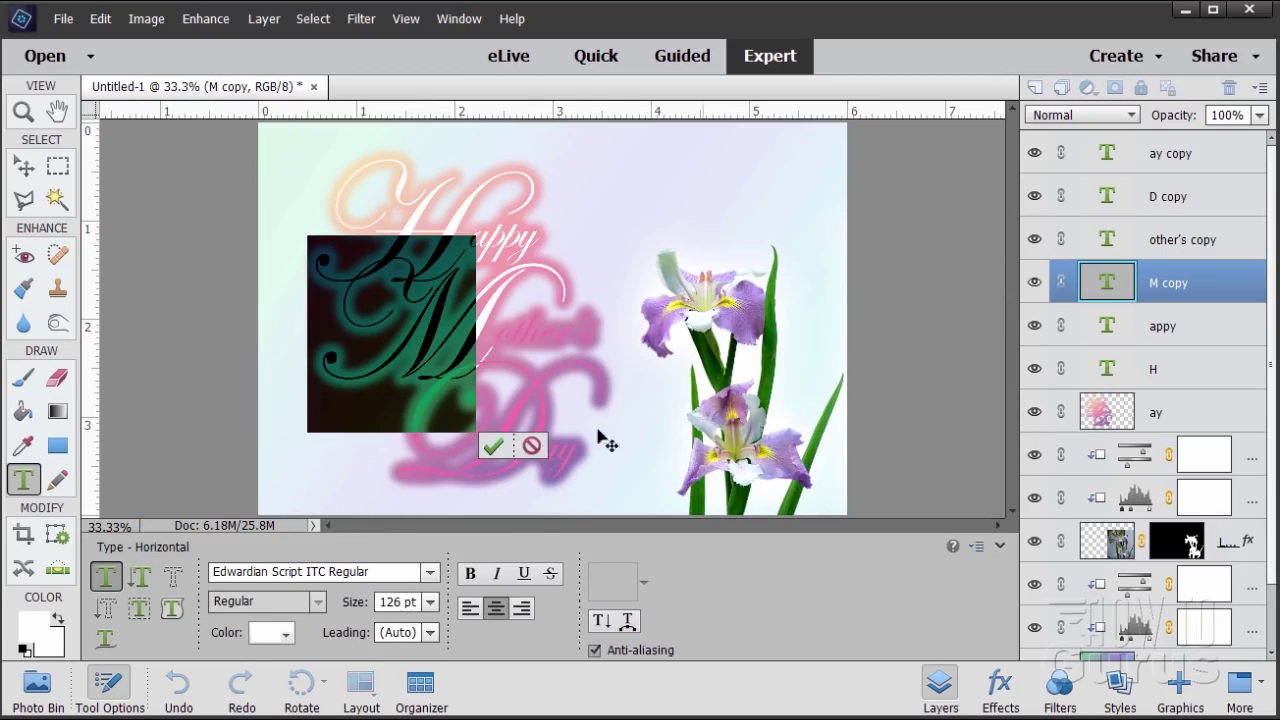
left_click(493, 446)
key("v")
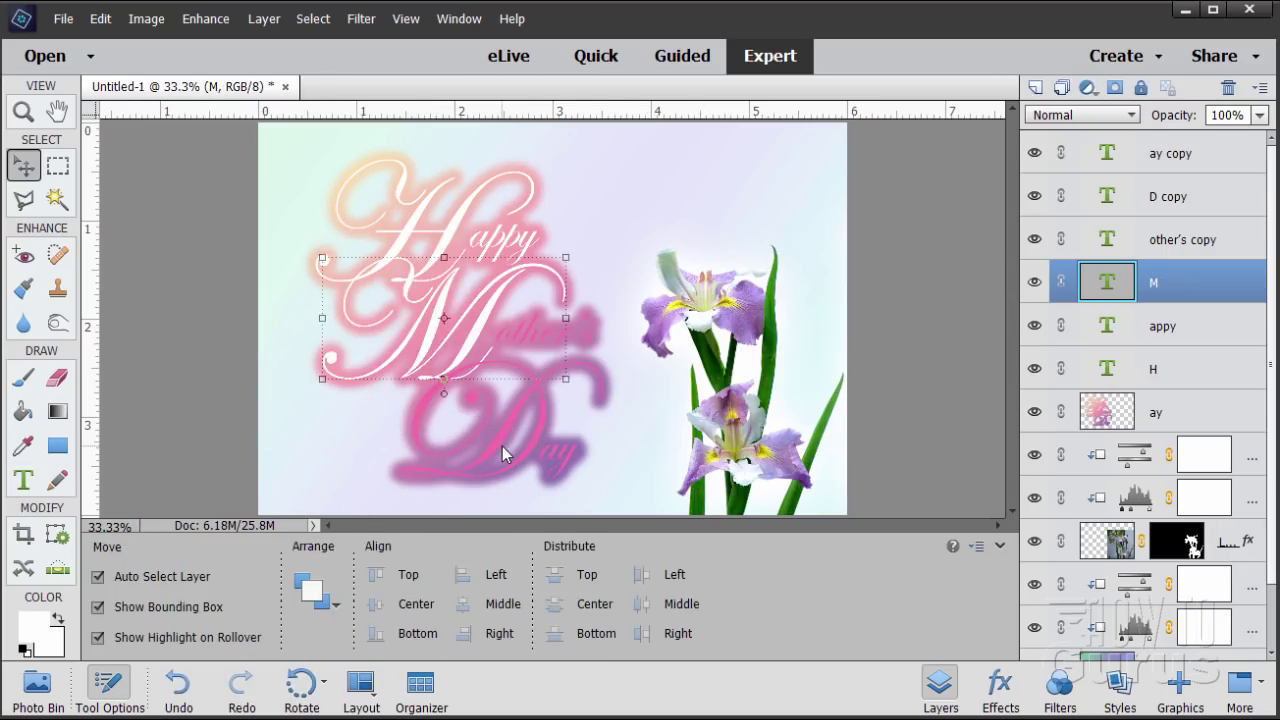
- Recolor the other's copy text to white with the Default color swatches and commit the edit
left_click(1170, 251)
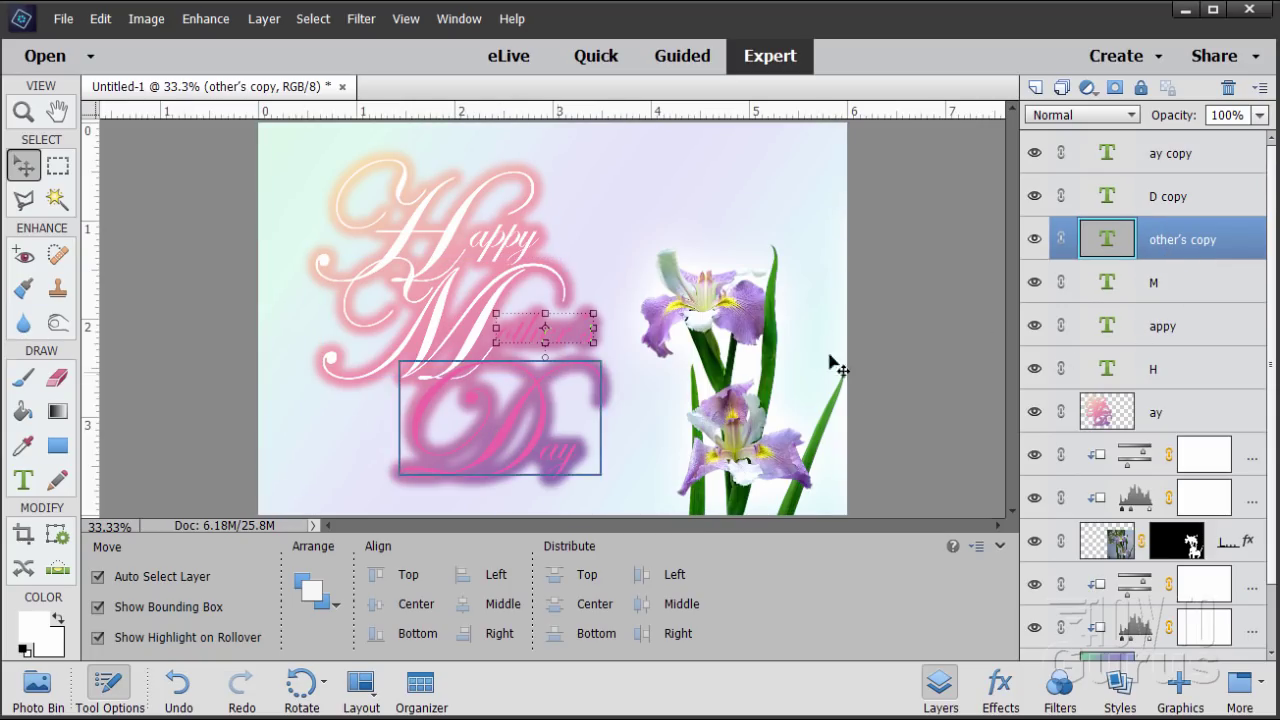
left_click(23, 480)
double_click(523, 325)
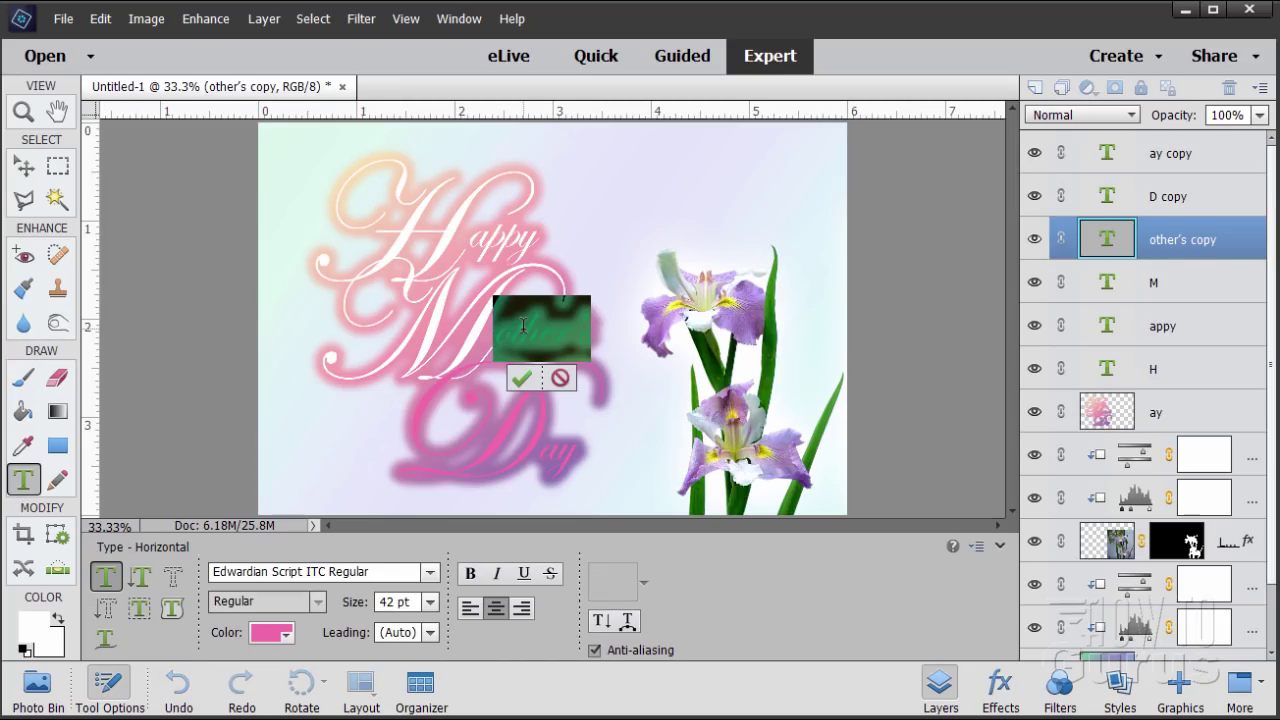
left_click(268, 633)
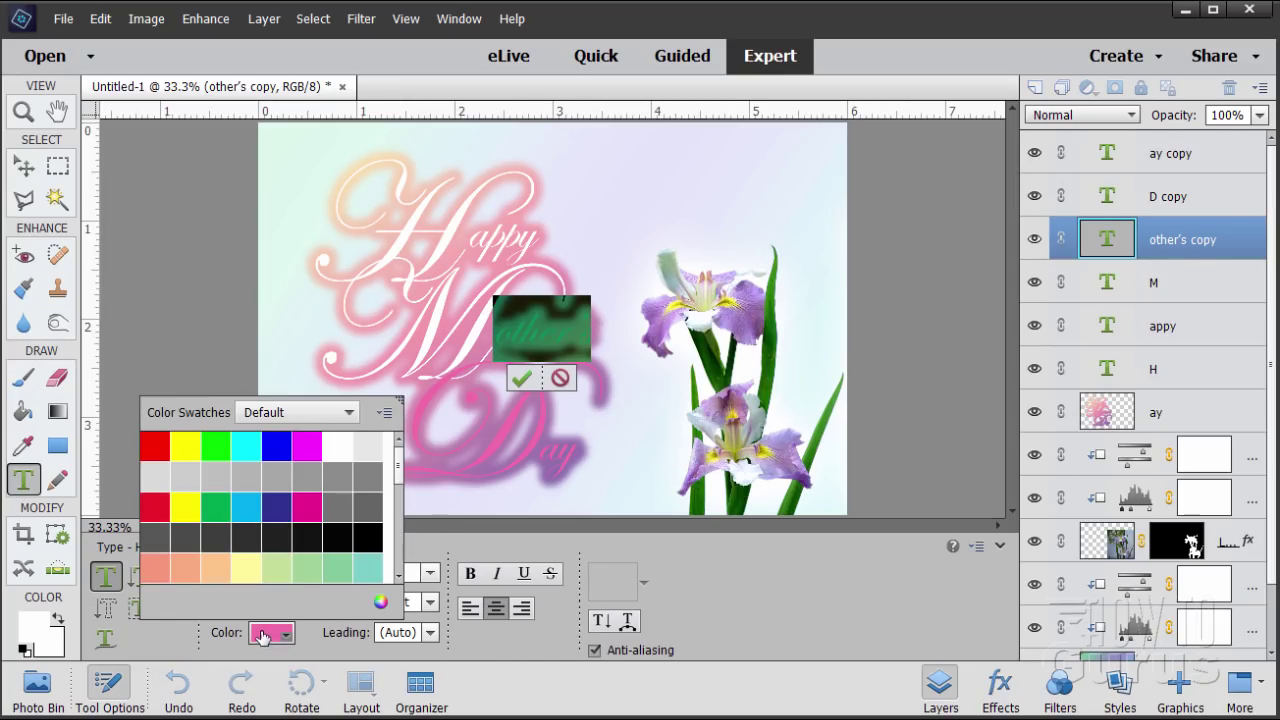
left_click(338, 447)
left_click(521, 379)
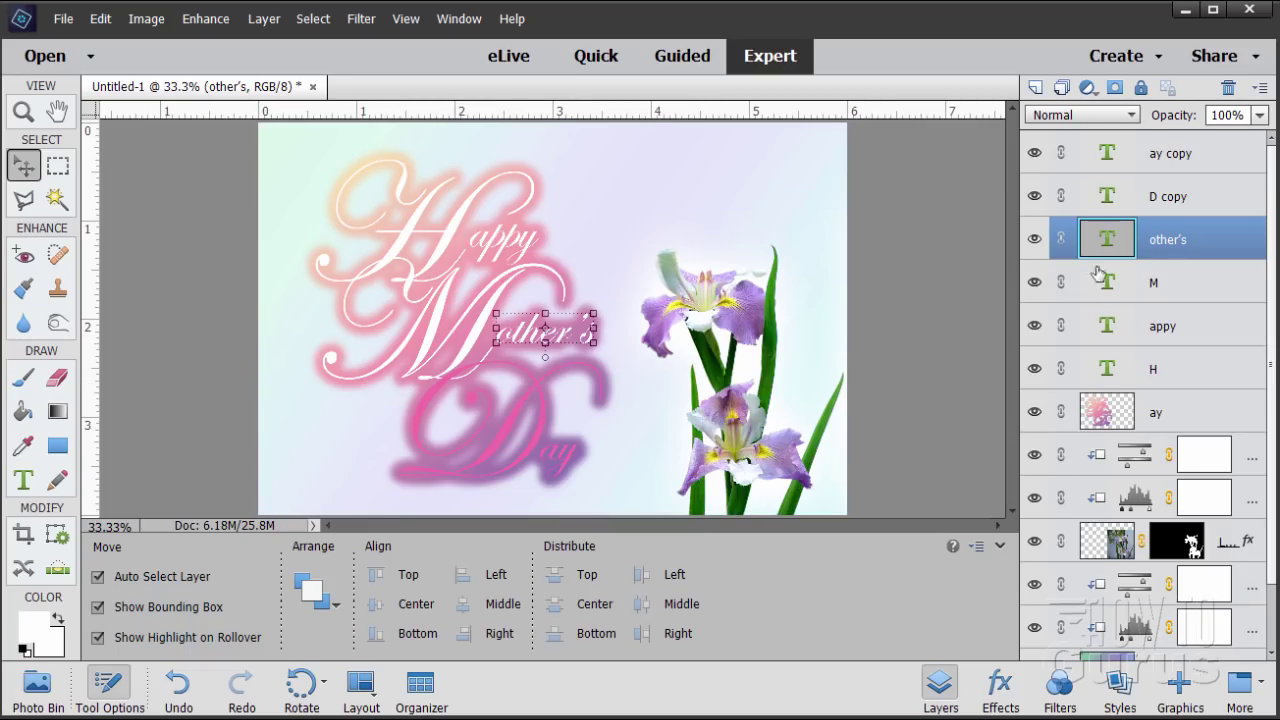
- Recolor the D copy text to white and commit the edit
left_click(1158, 200)
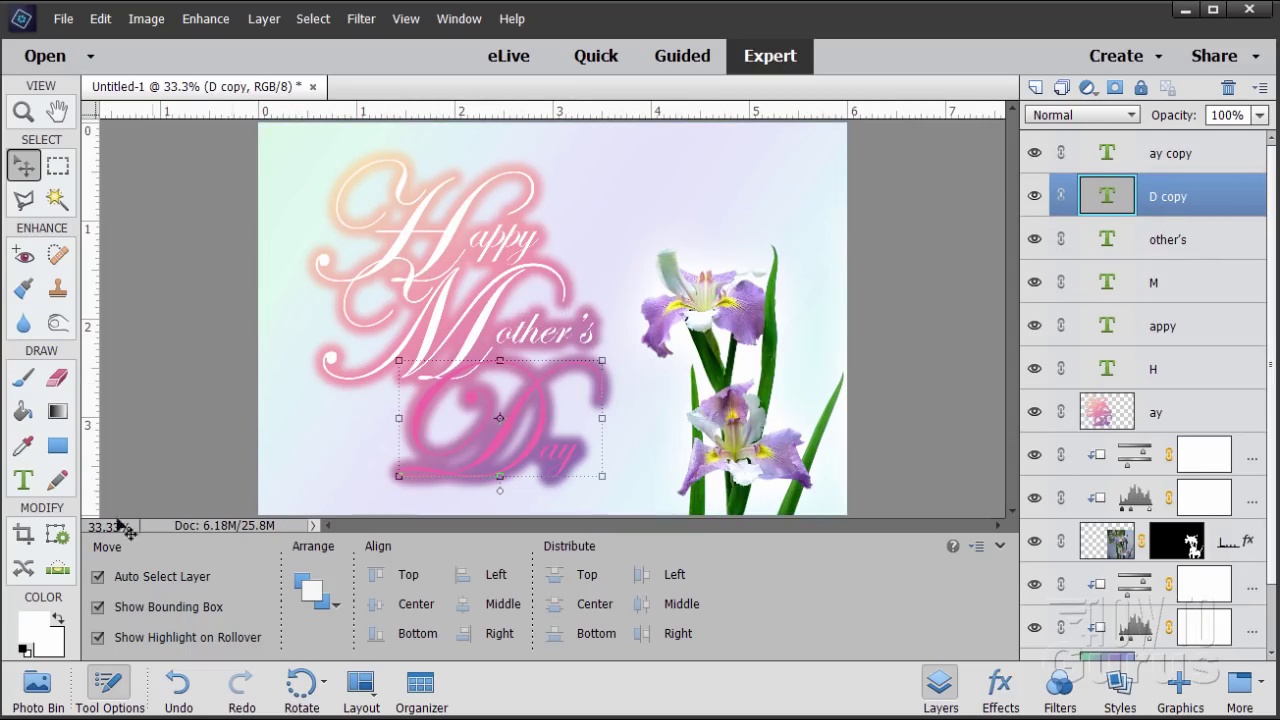
left_click(23, 480)
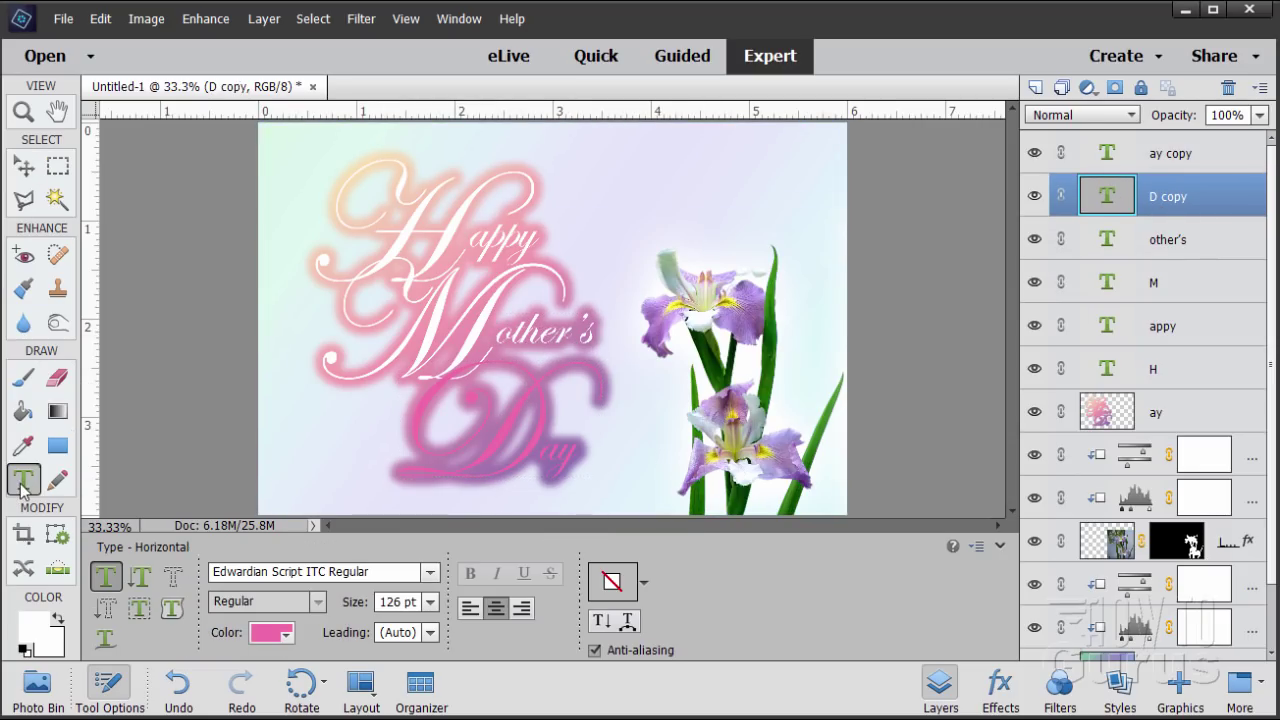
double_click(461, 441)
left_click(271, 633)
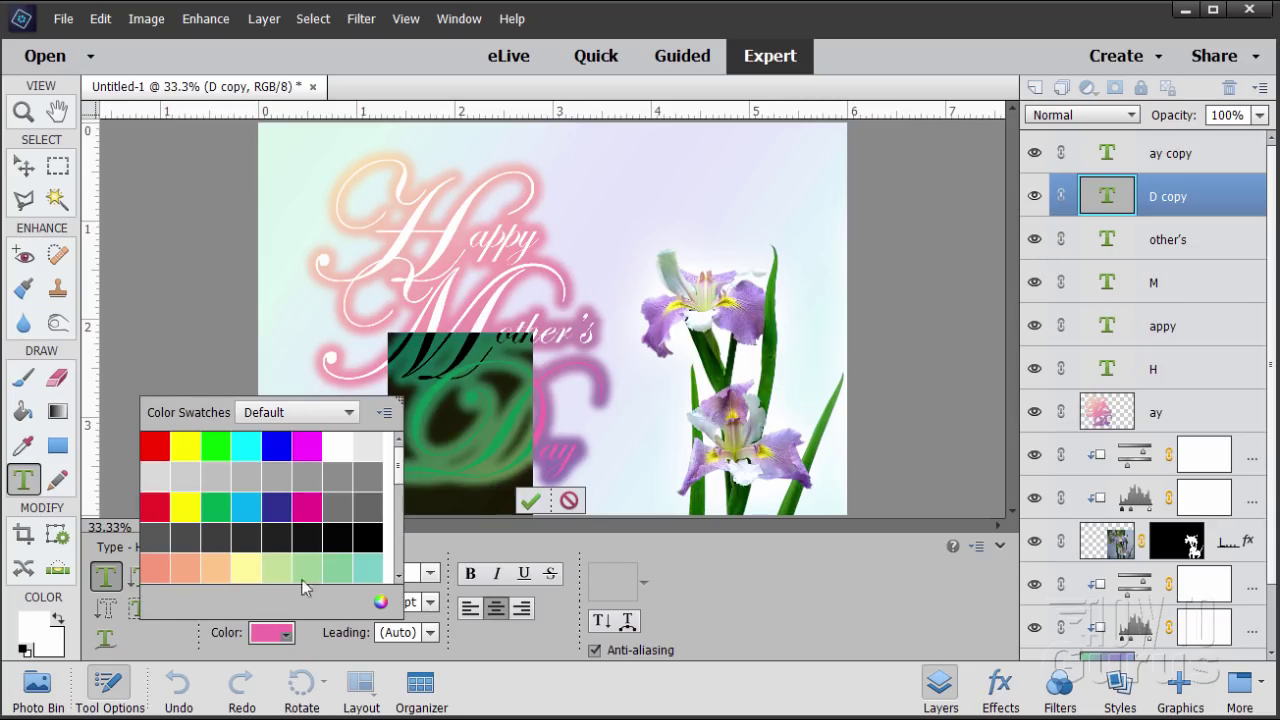
left_click(344, 443)
left_click(530, 500)
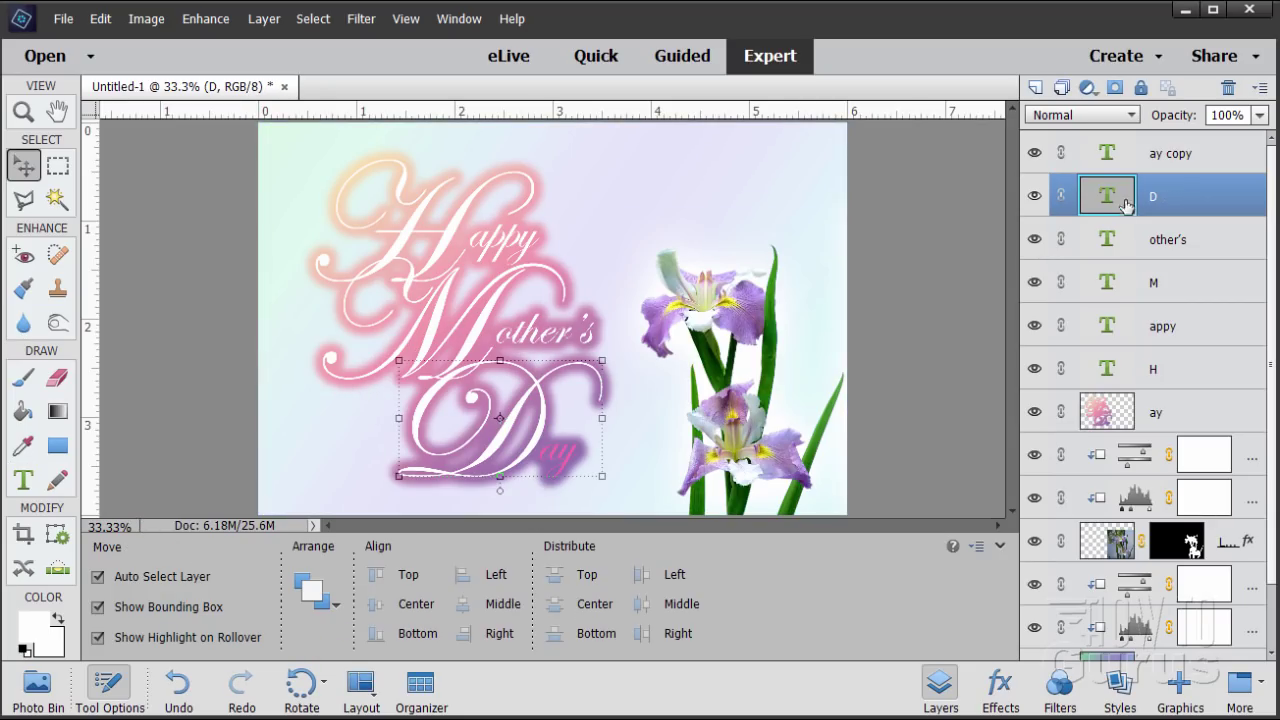
- Recolor the ay copy text to white and commit the edit
left_click(1164, 163)
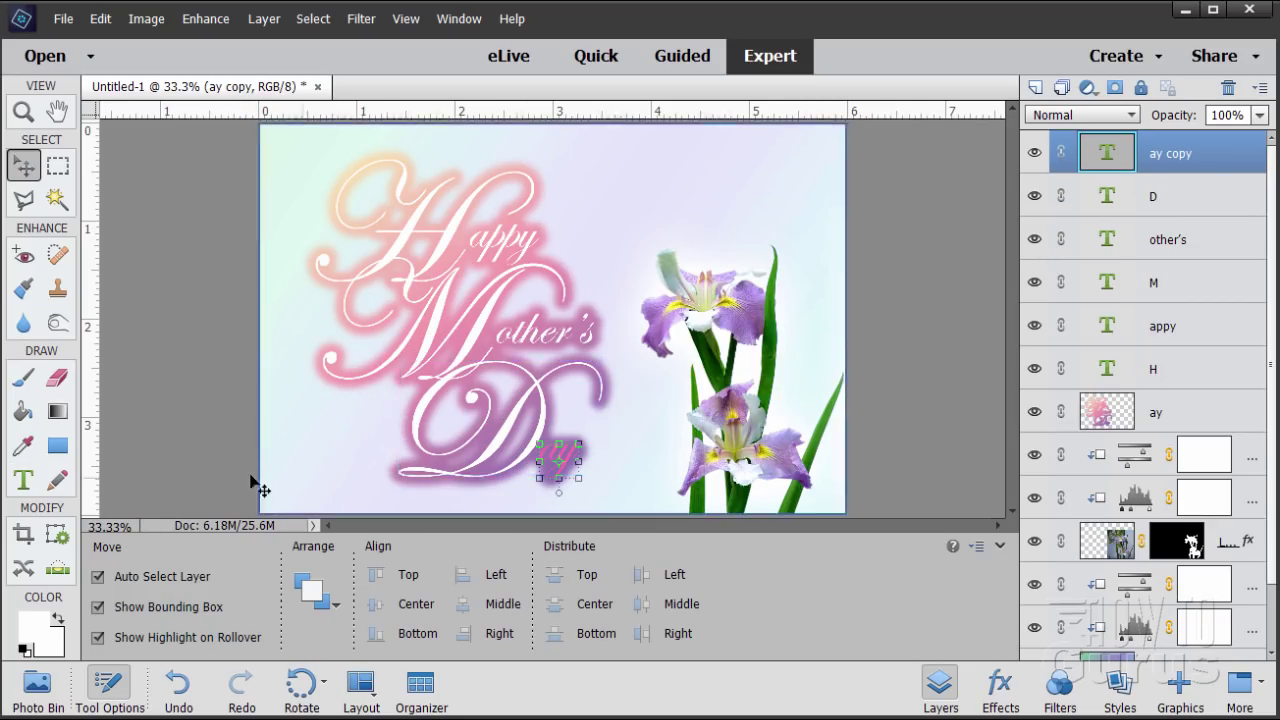
left_click(24, 481)
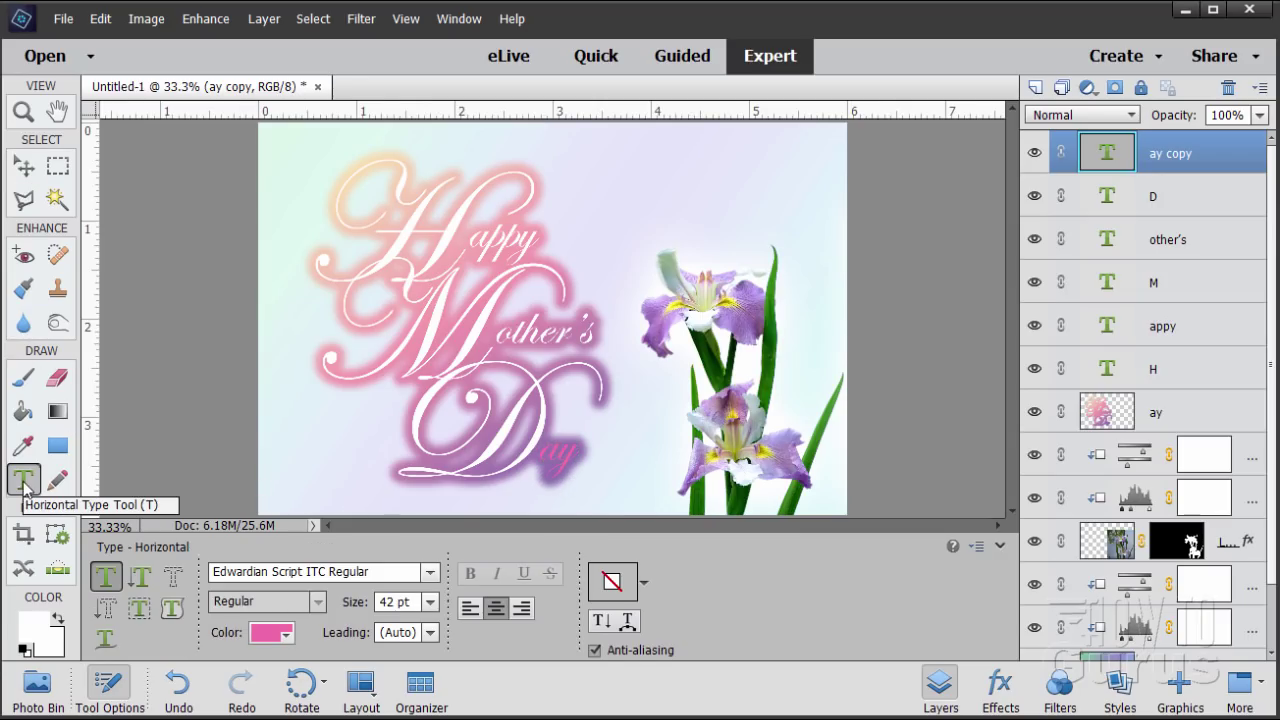
double_click(565, 455)
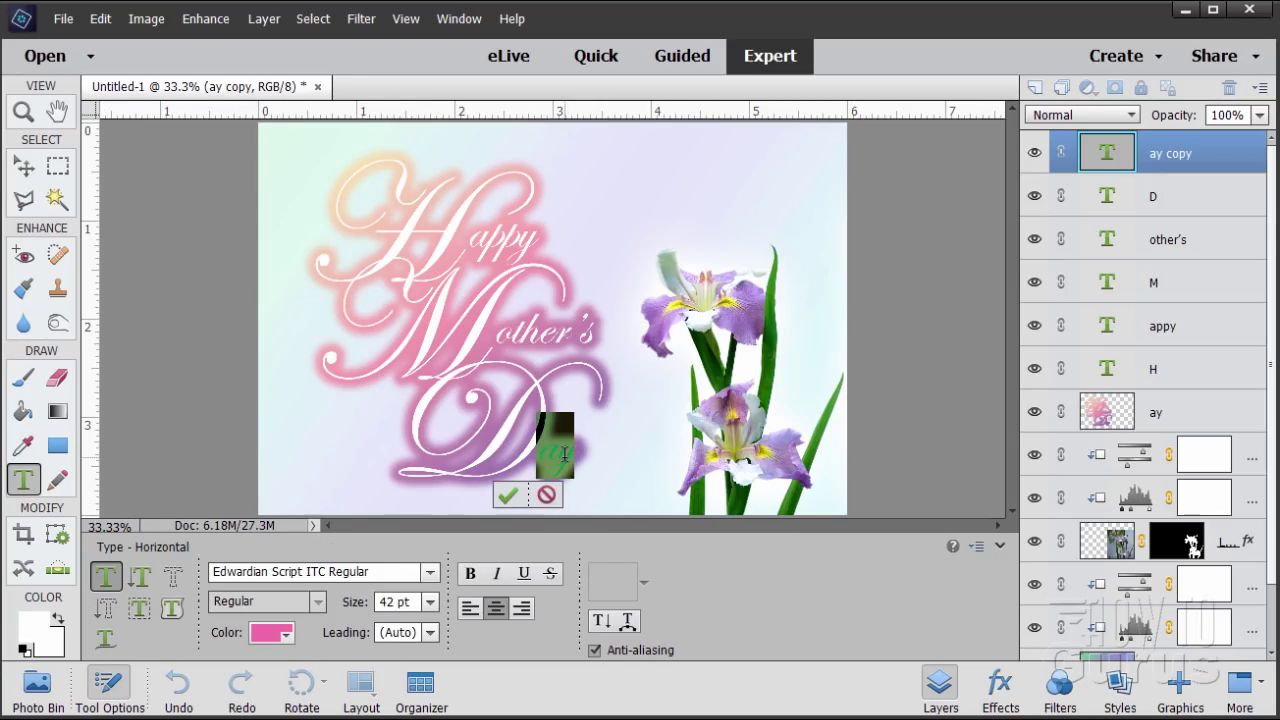
left_click(285, 633)
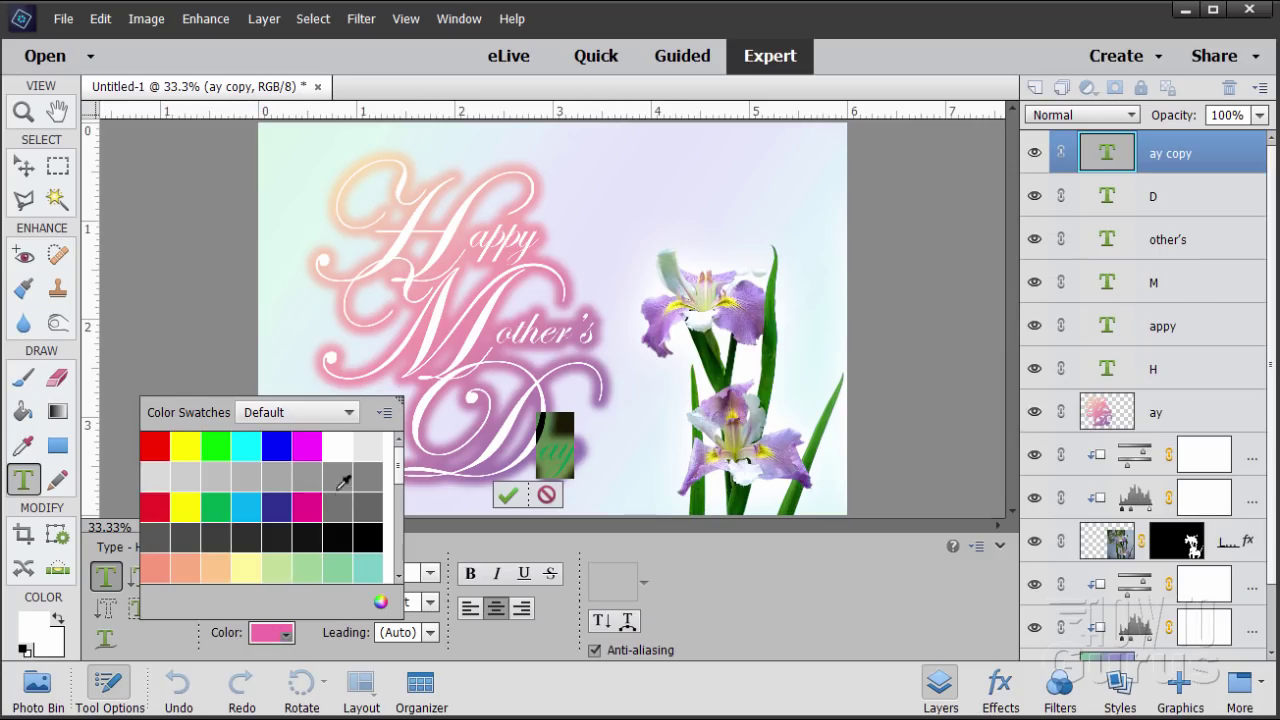
left_click(344, 452)
left_click(507, 495)
left_click(507, 495)
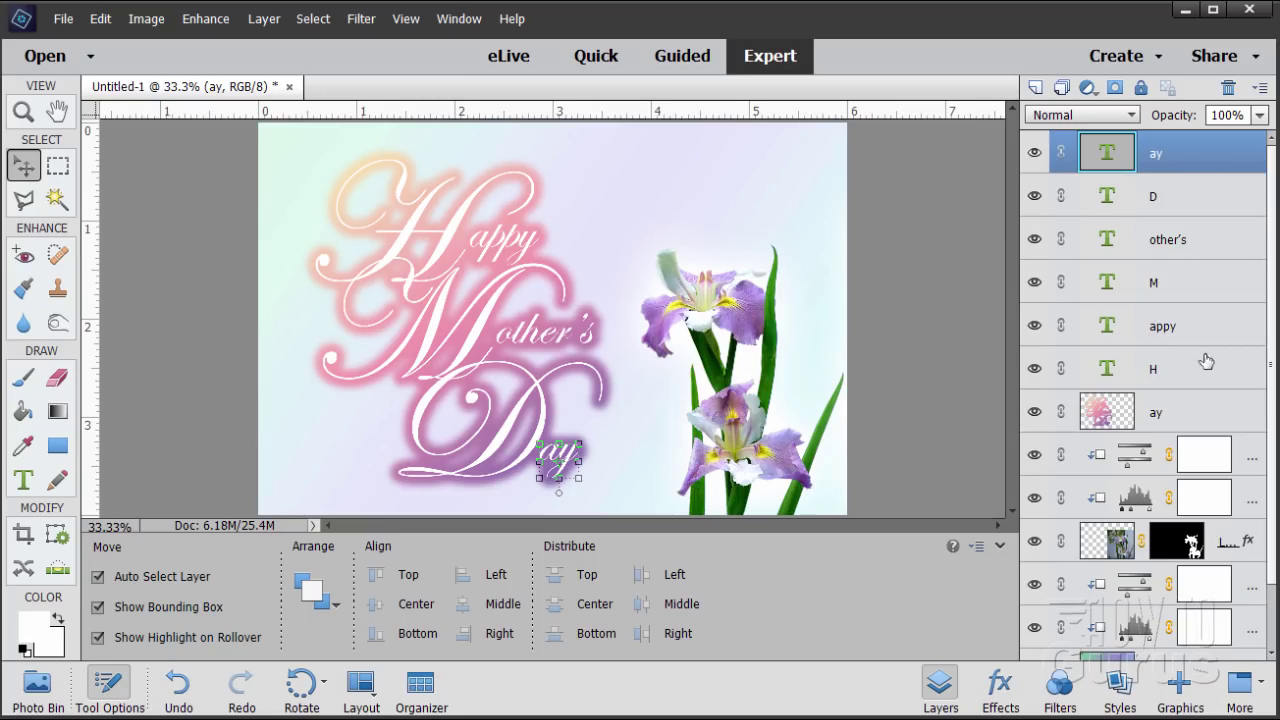
- Add a drop shadow to the white H text layer with 7 px size, 3 px distance and 35% opacity
left_click(1157, 372)
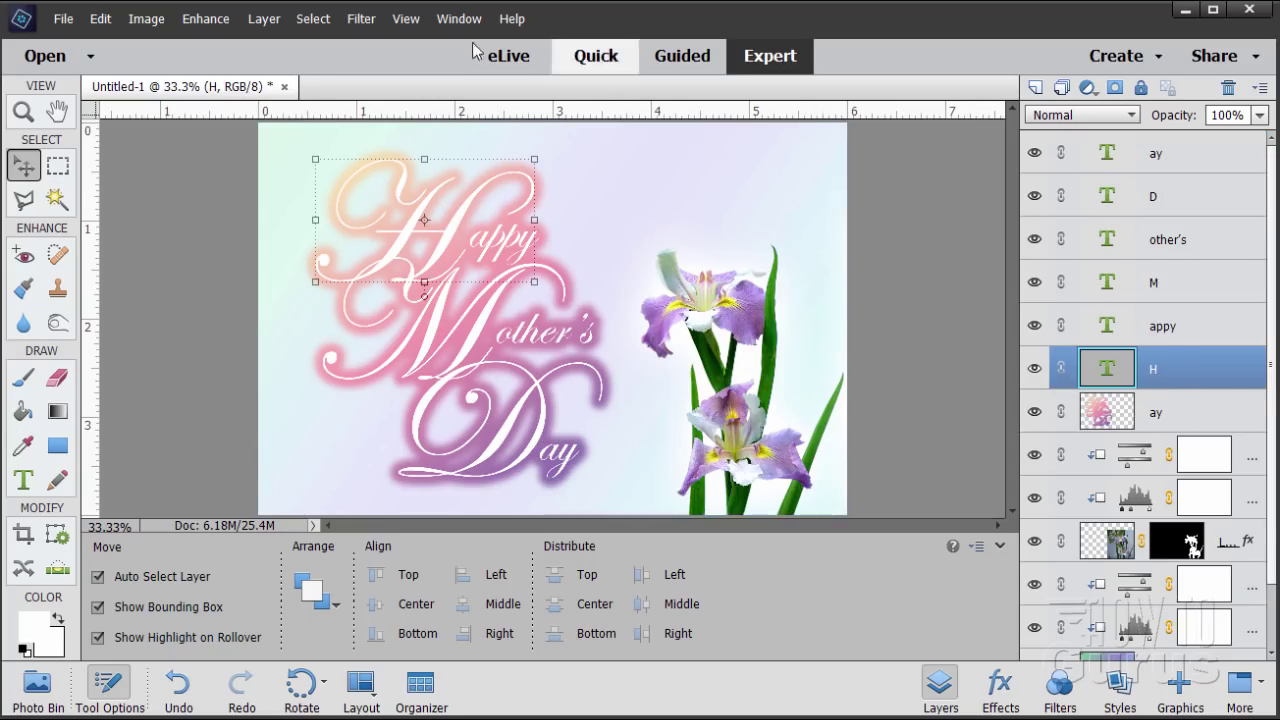
left_click(264, 18)
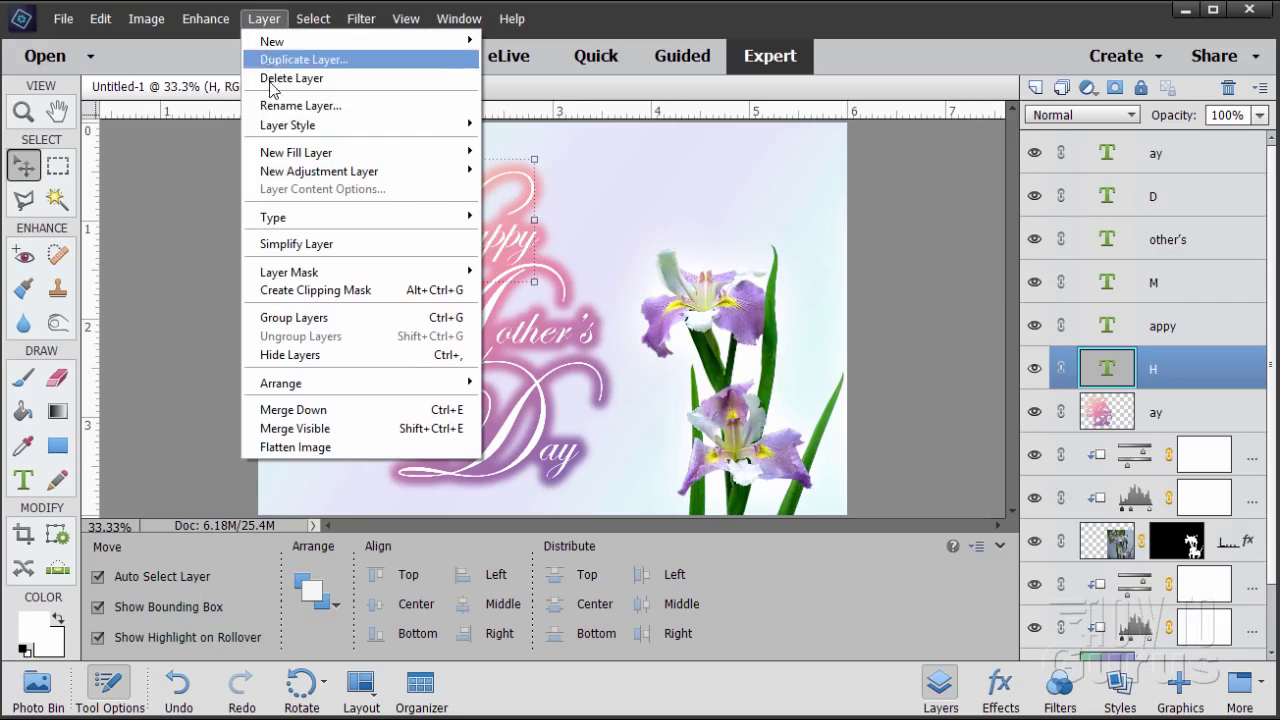
mouse_move(272, 133)
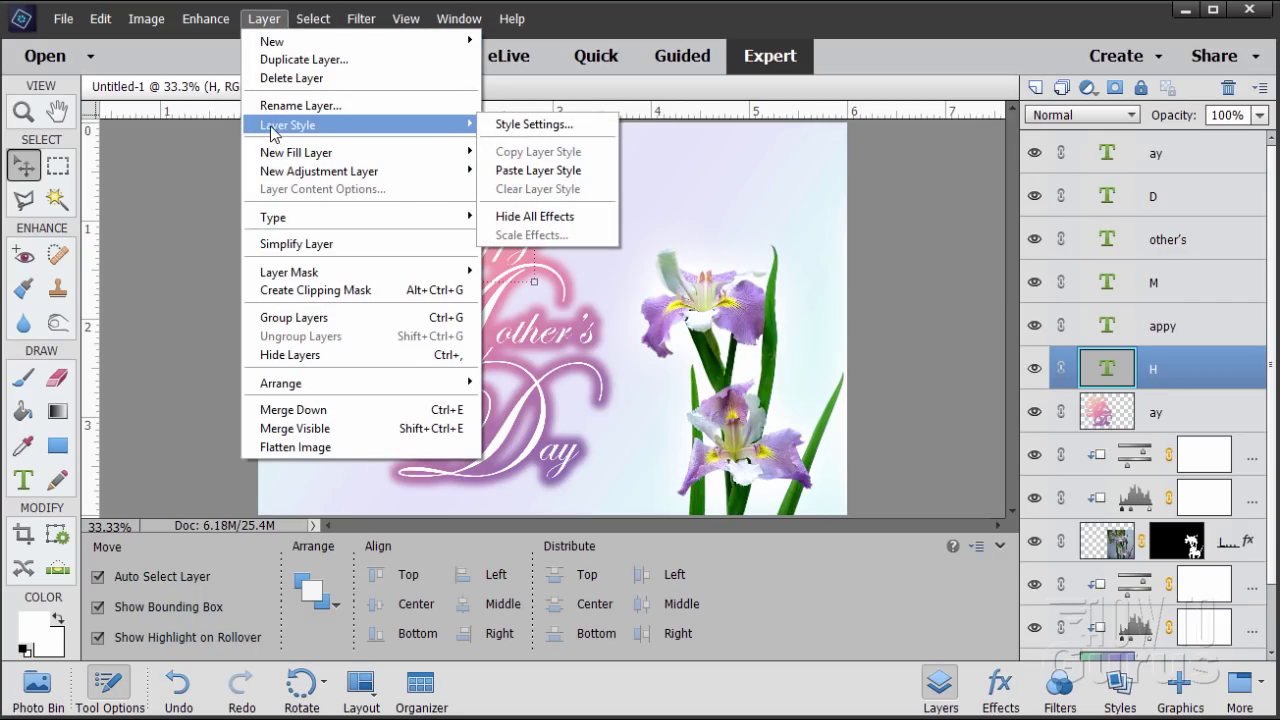
left_click(533, 124)
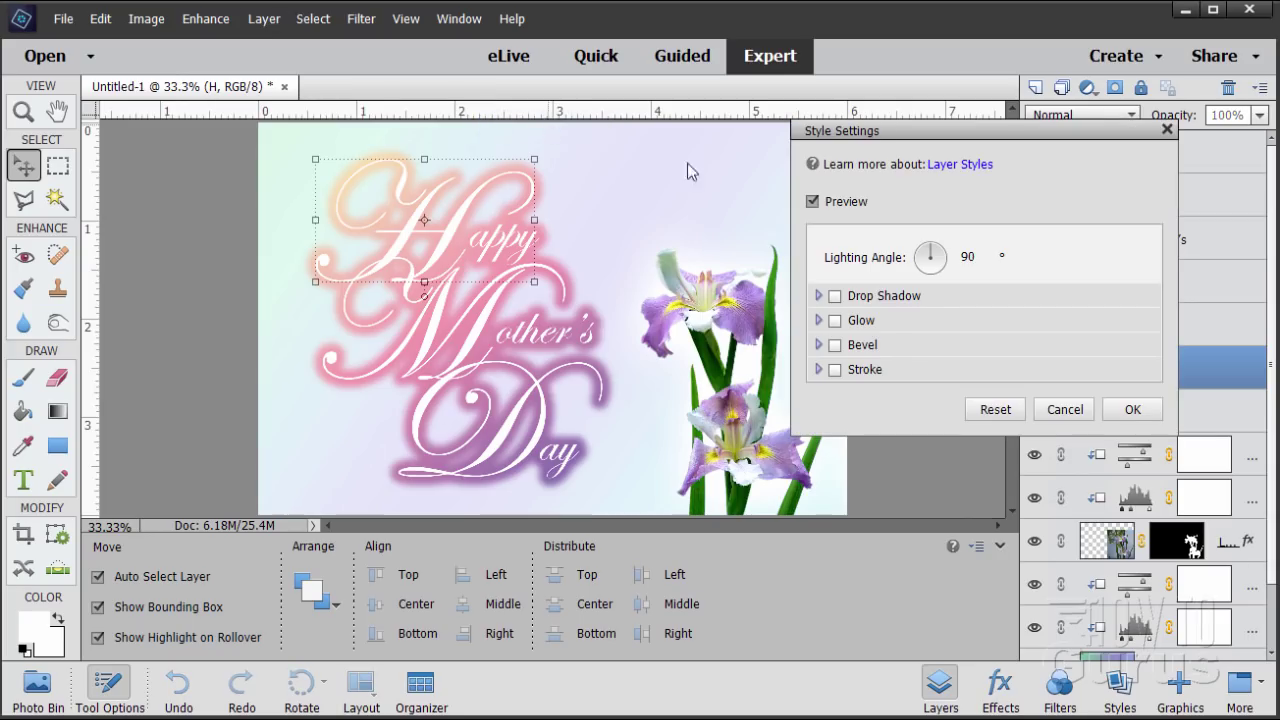
left_click(835, 296)
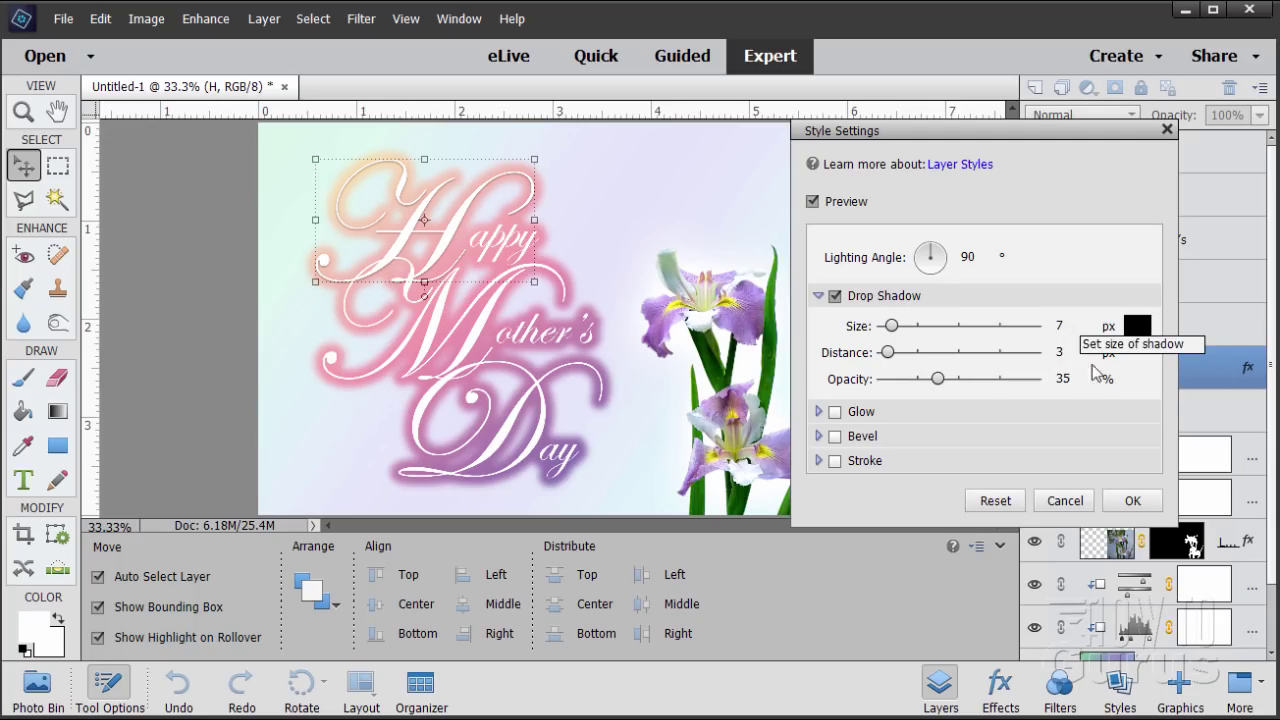
left_click(1133, 501)
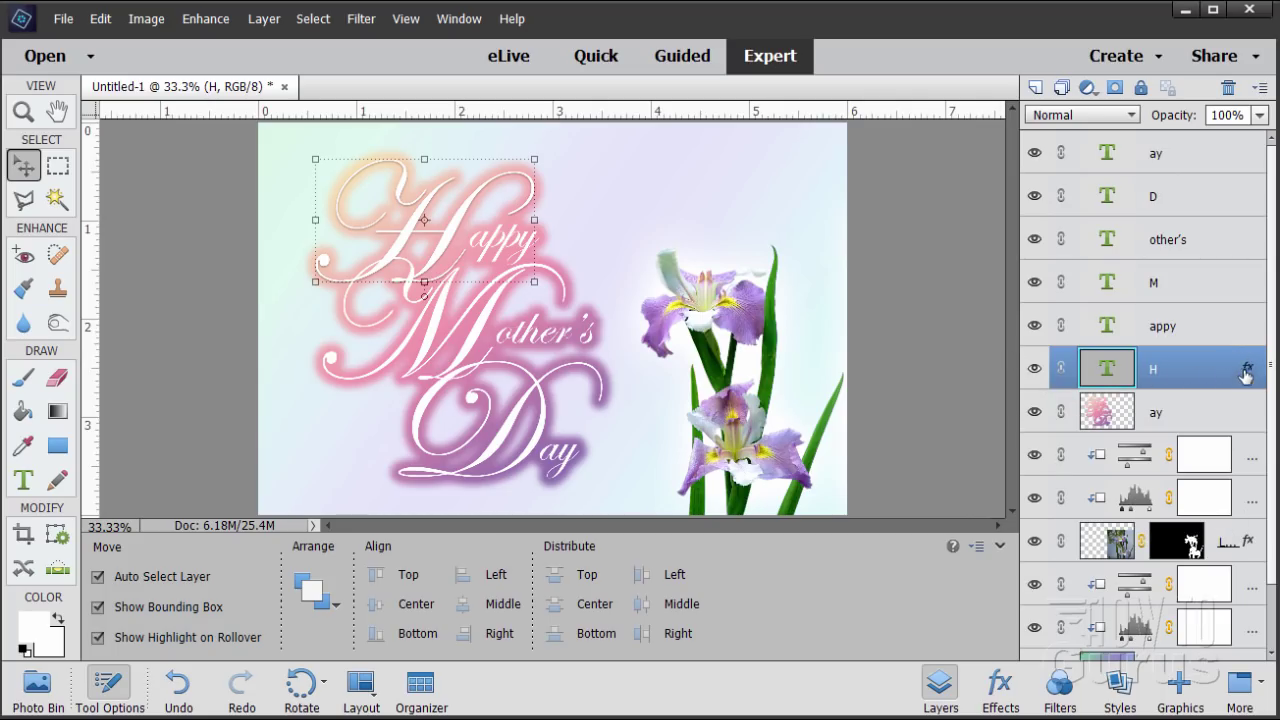
- Copy the layer style from the H text layer and paste it onto the appy layer
right_click(1168, 373)
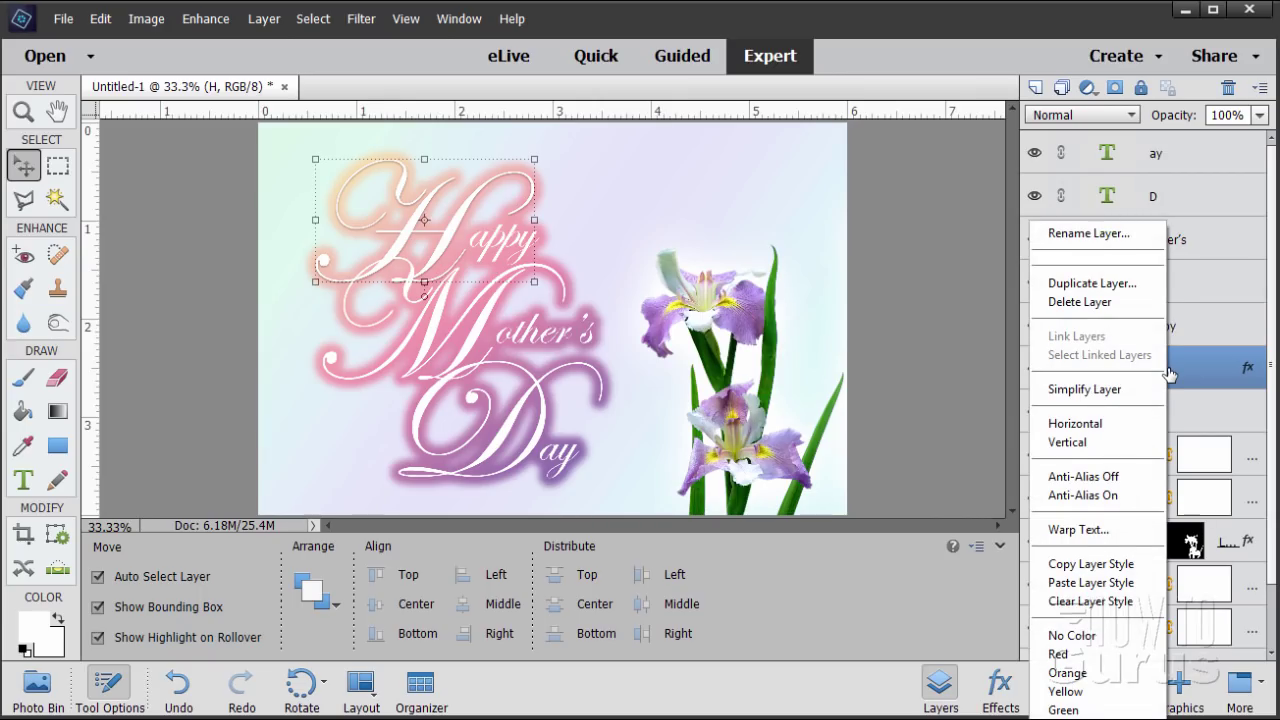
left_click(1103, 566)
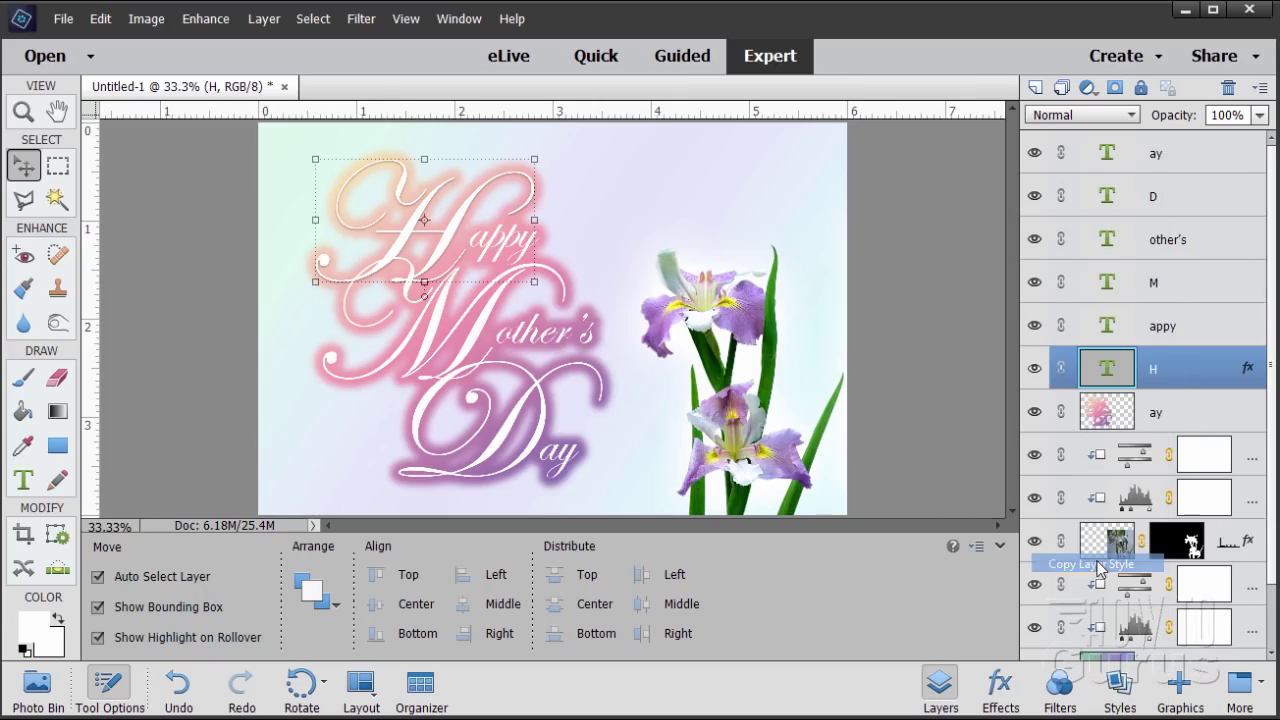
left_click(1160, 335)
right_click(1160, 335)
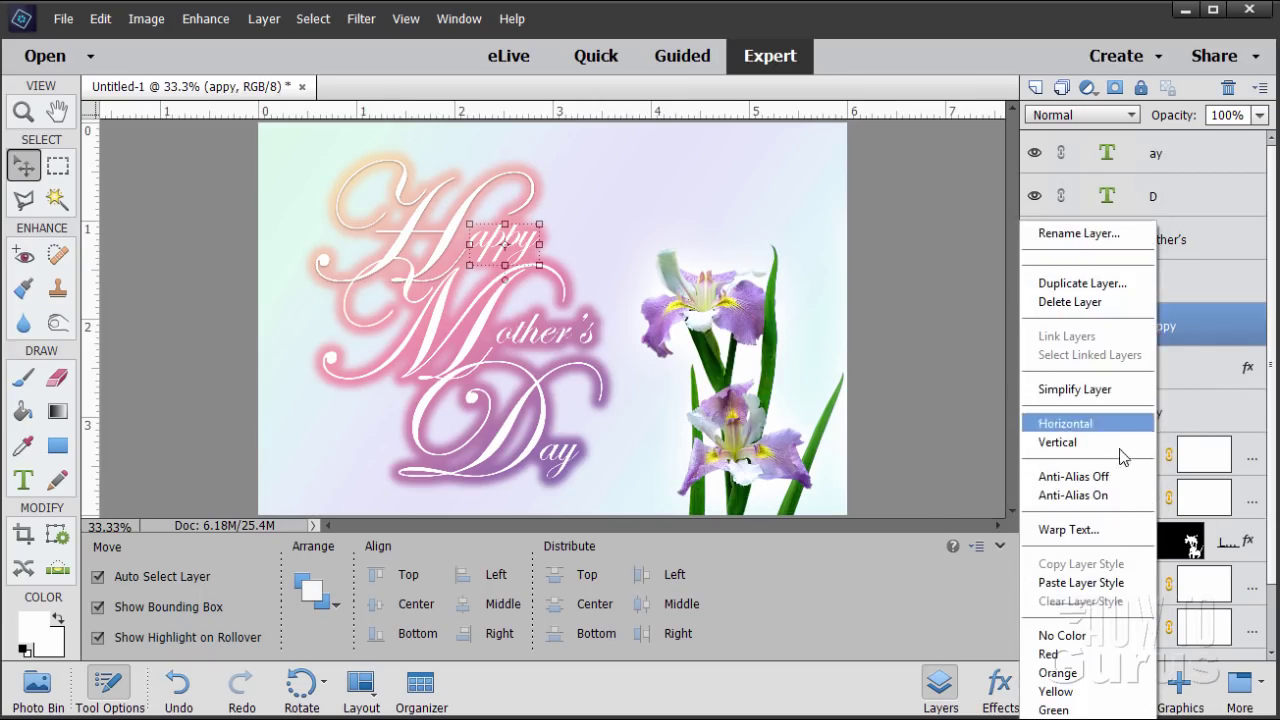
left_click(1088, 582)
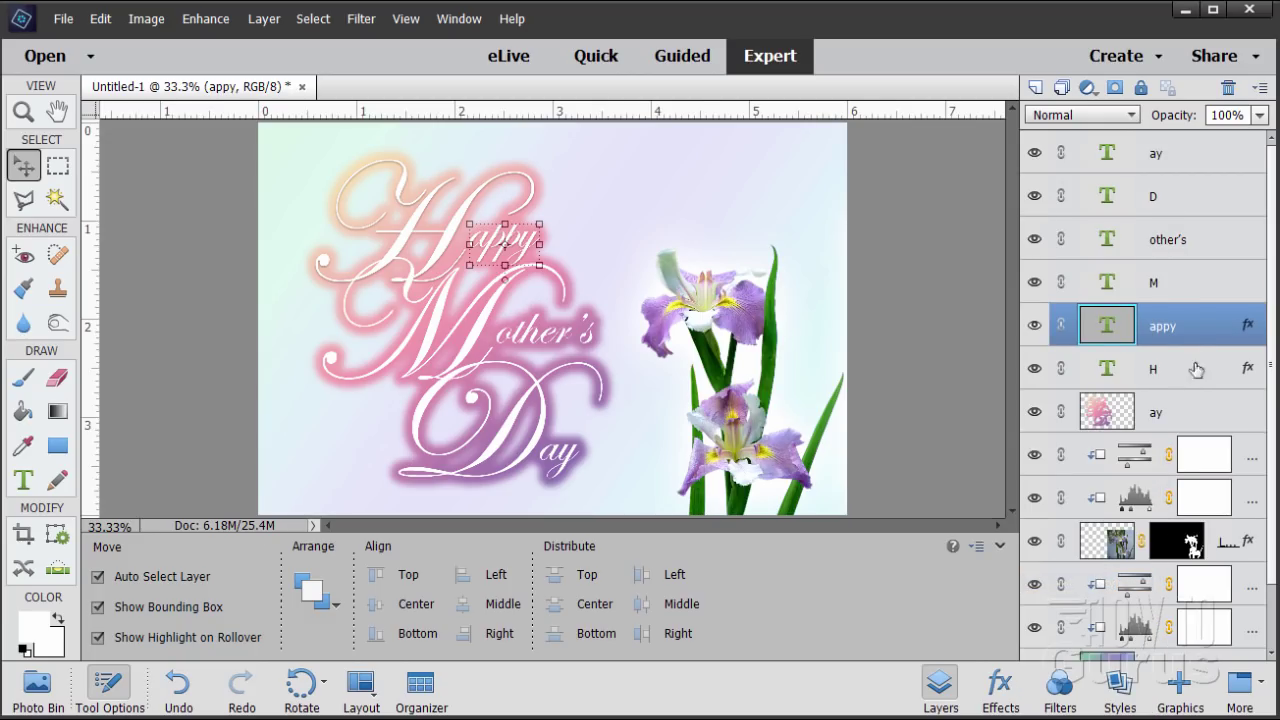
- Paste the copied drop shadow style onto the M and other's text layers
left_click(1163, 290)
right_click(1163, 290)
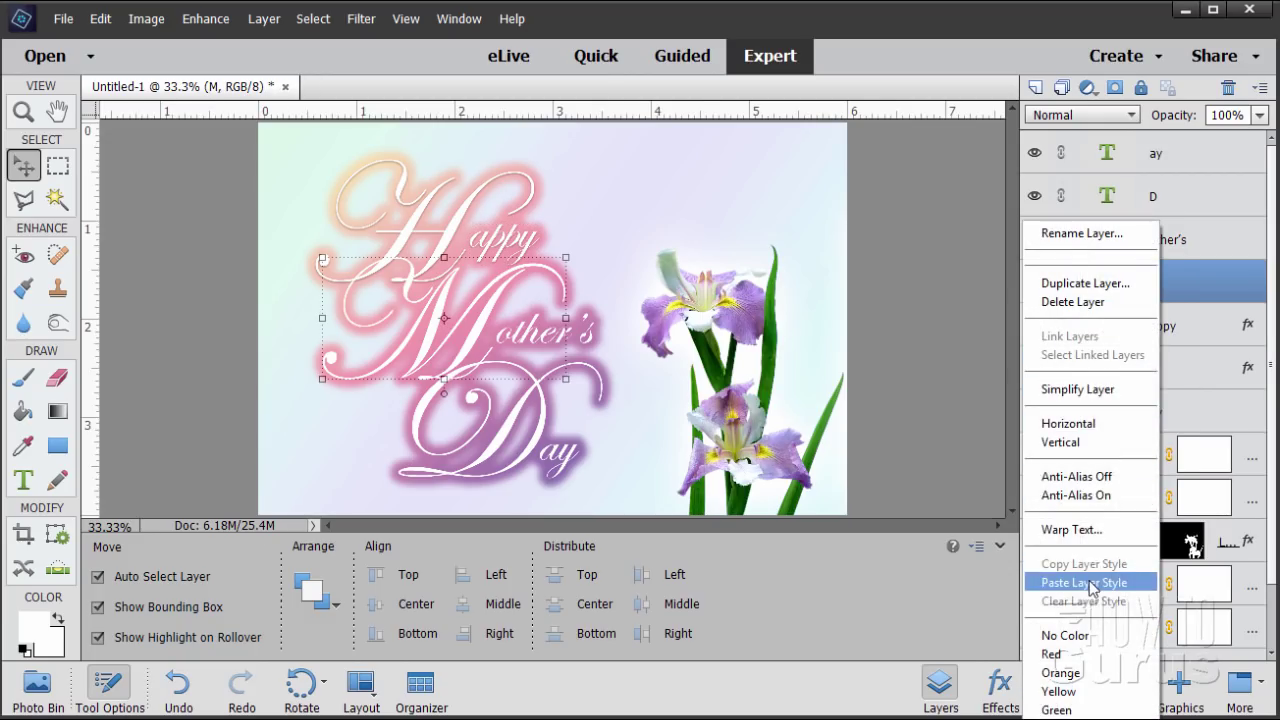
left_click(1084, 582)
left_click(1163, 250)
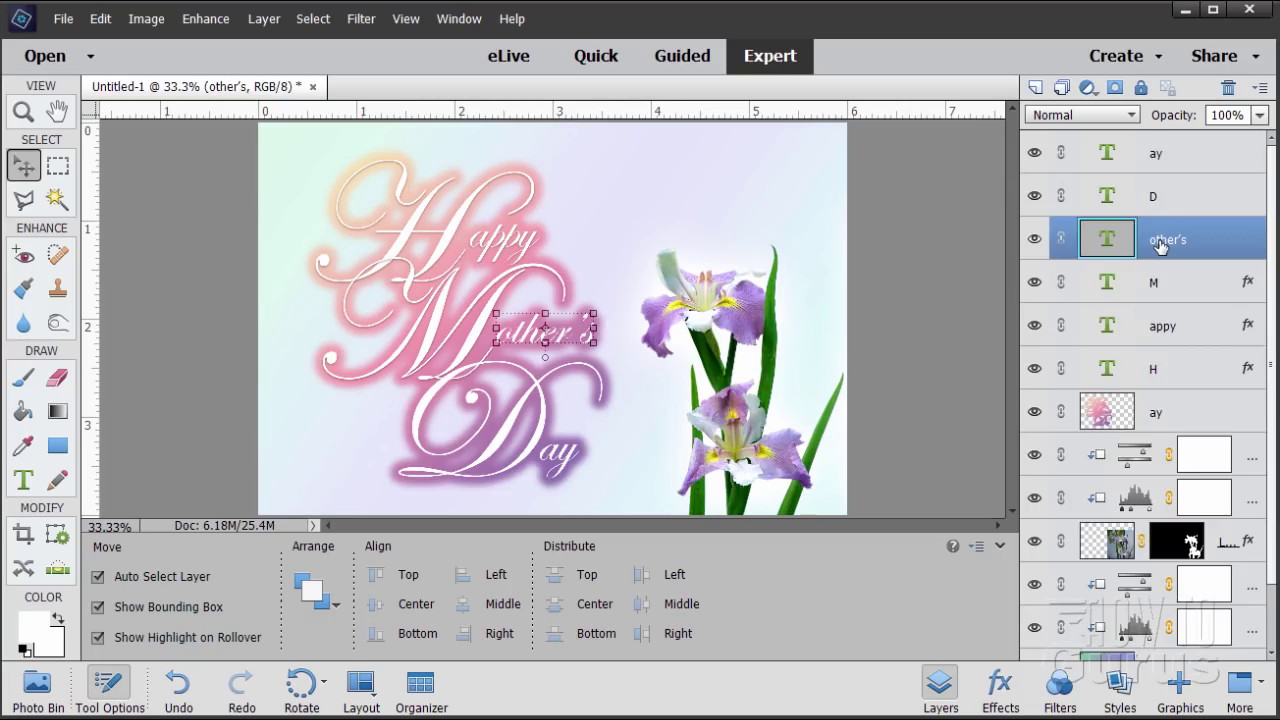
right_click(1163, 250)
left_click(1086, 582)
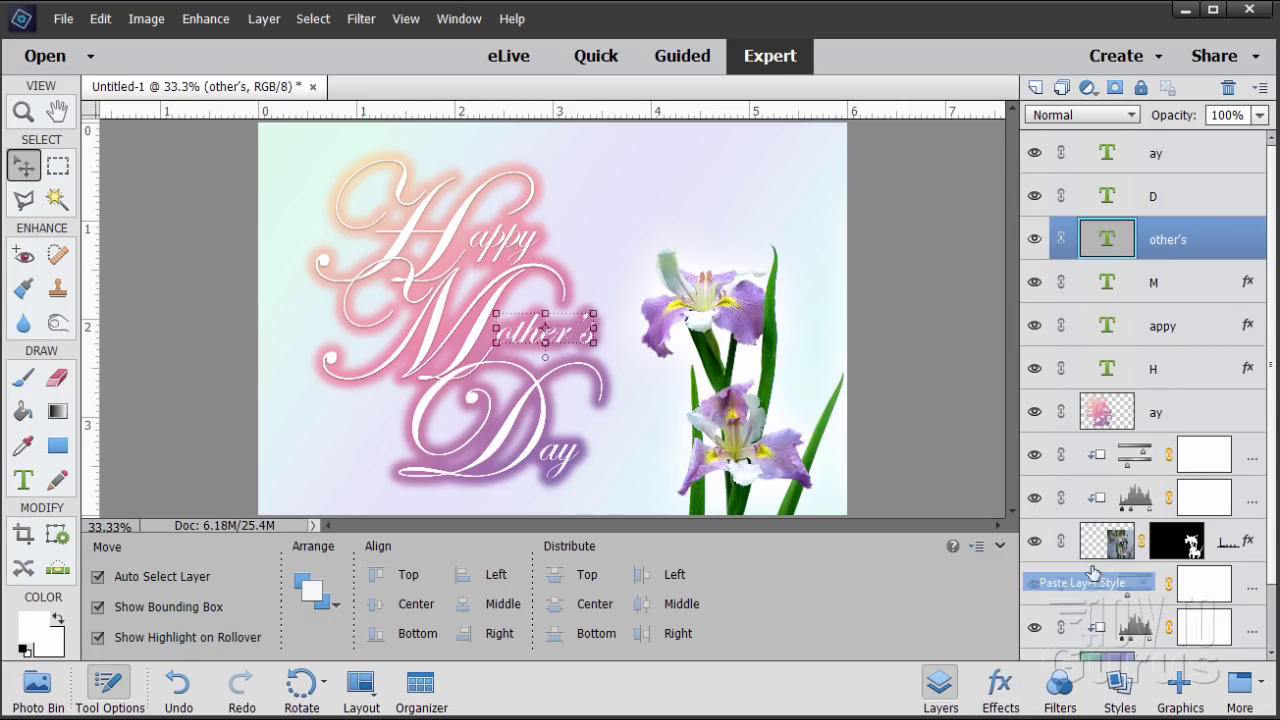
- Paste the copied drop shadow style onto the D text layer and the topmost ay text layer
left_click(1155, 200)
right_click(1155, 200)
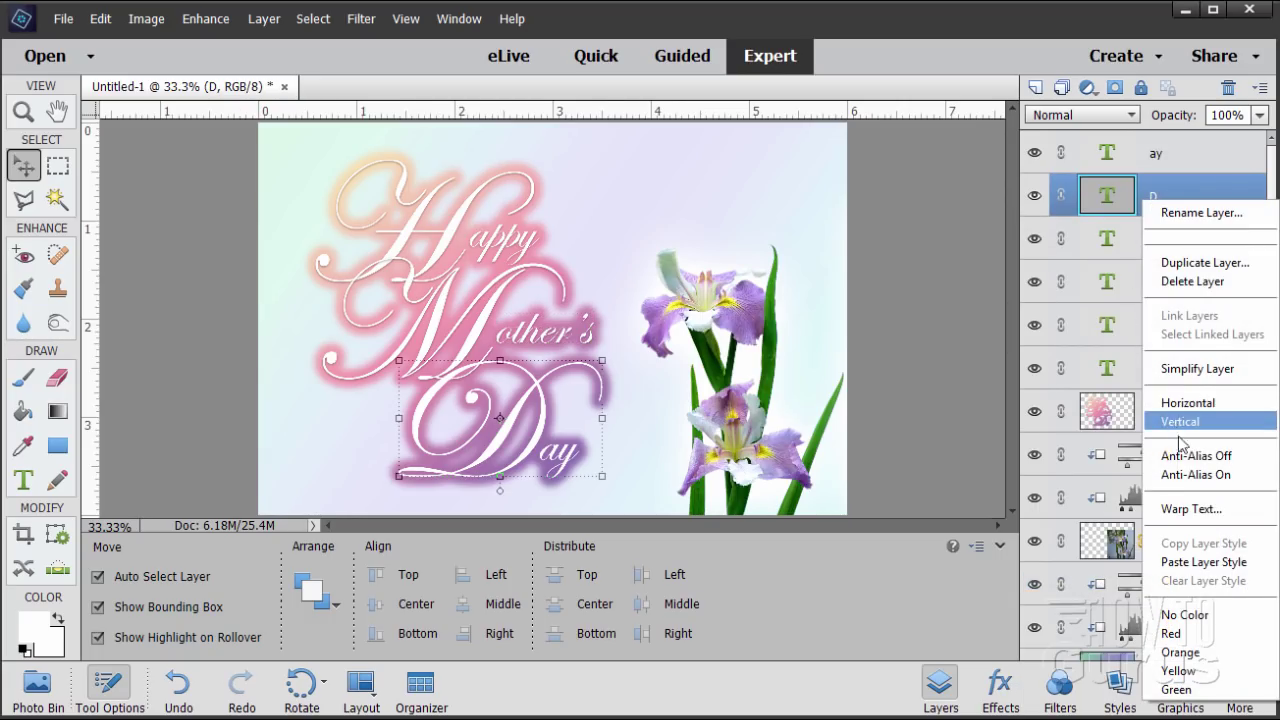
left_click(1200, 562)
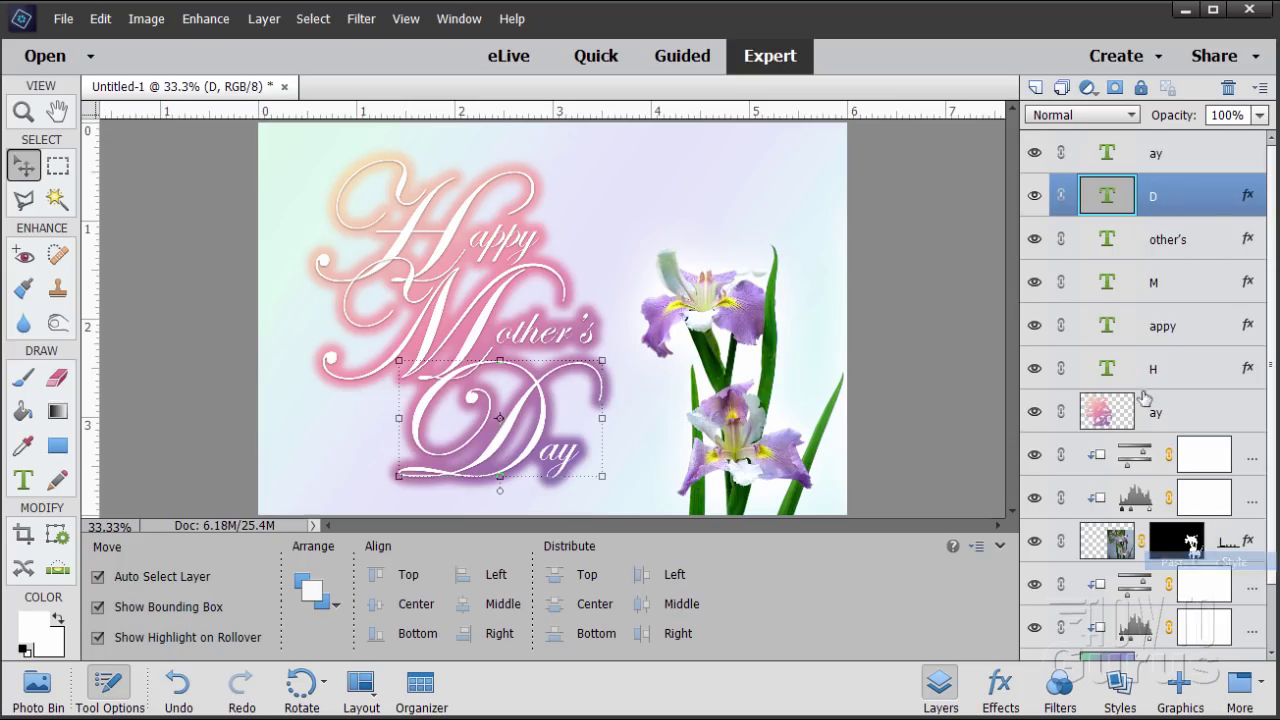
left_click(1145, 158)
right_click(1145, 158)
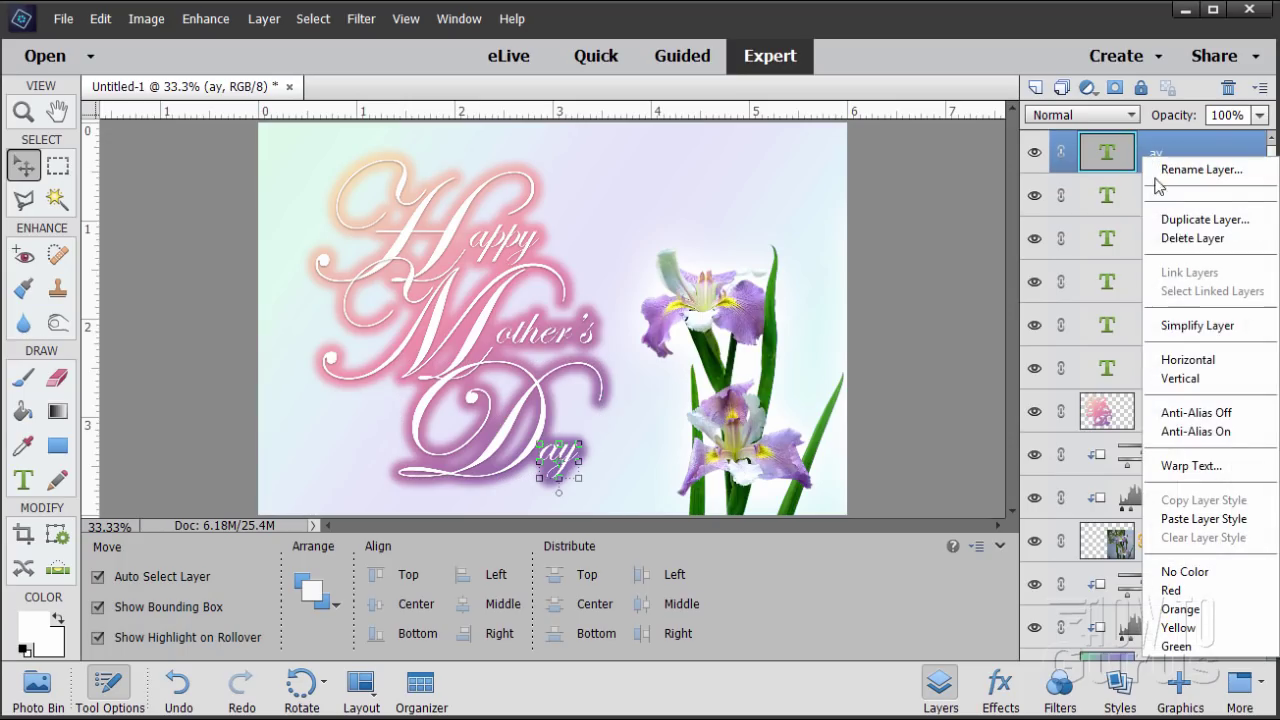
left_click(1198, 519)
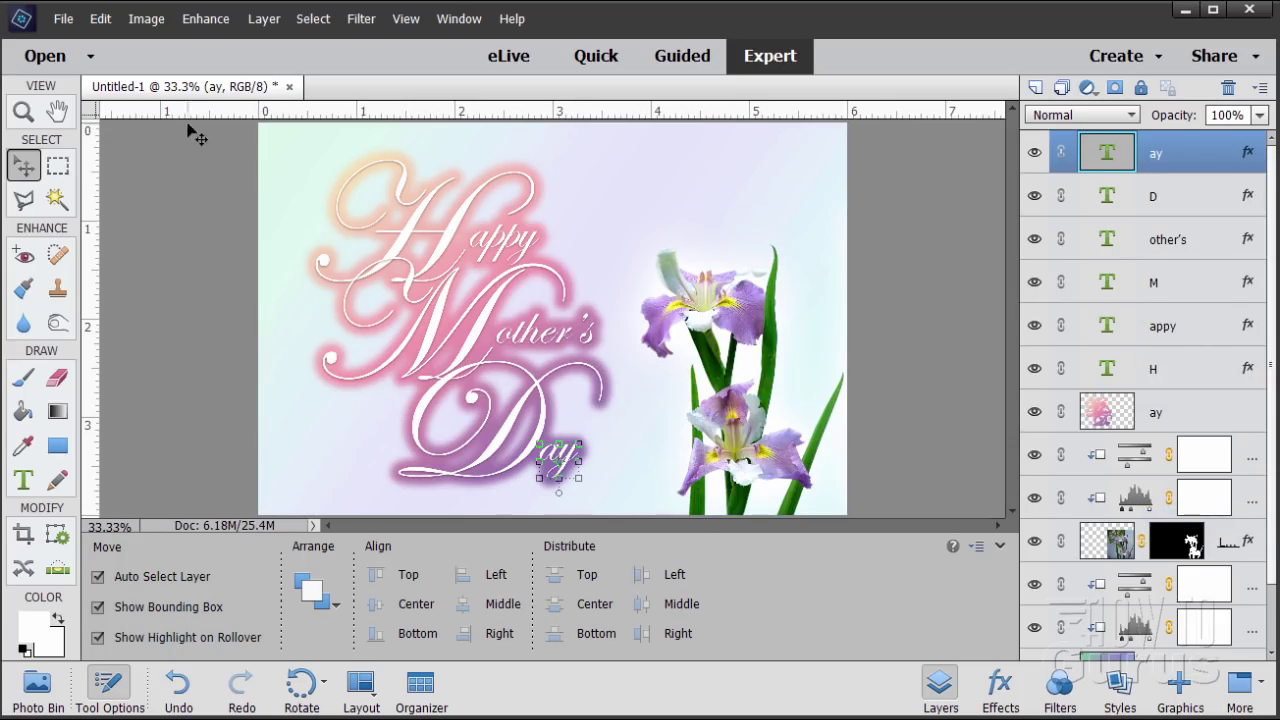
- Float and enlarge the document window, and magnify the card to 50% to inspect the shadowed greeting text
left_click_drag(197, 88, 225, 152)
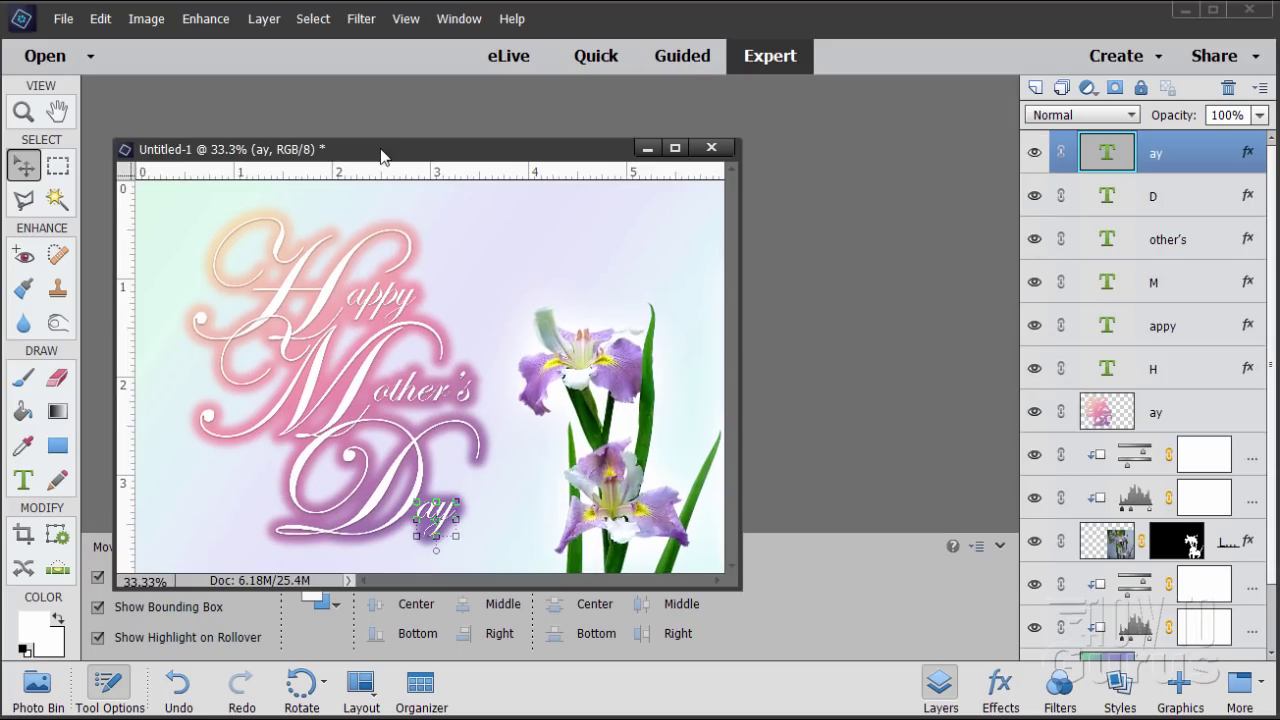
left_click_drag(380, 155, 385, 46)
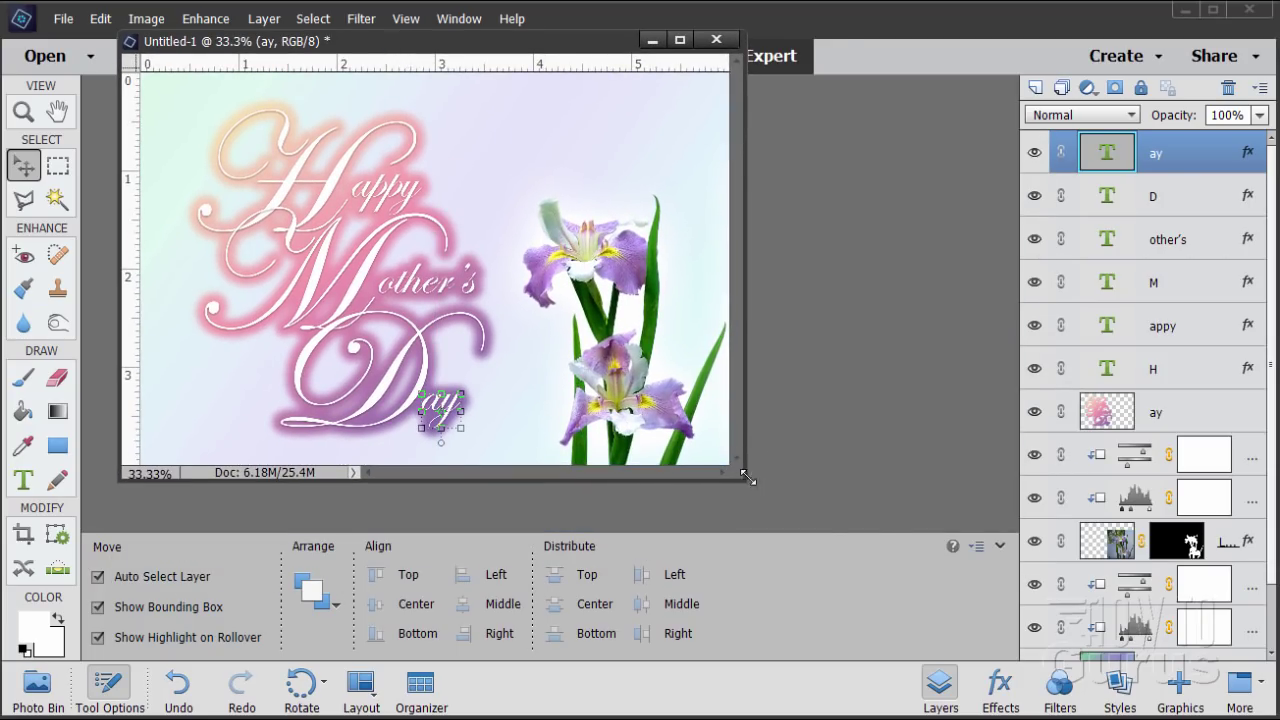
left_click_drag(748, 478, 1042, 708)
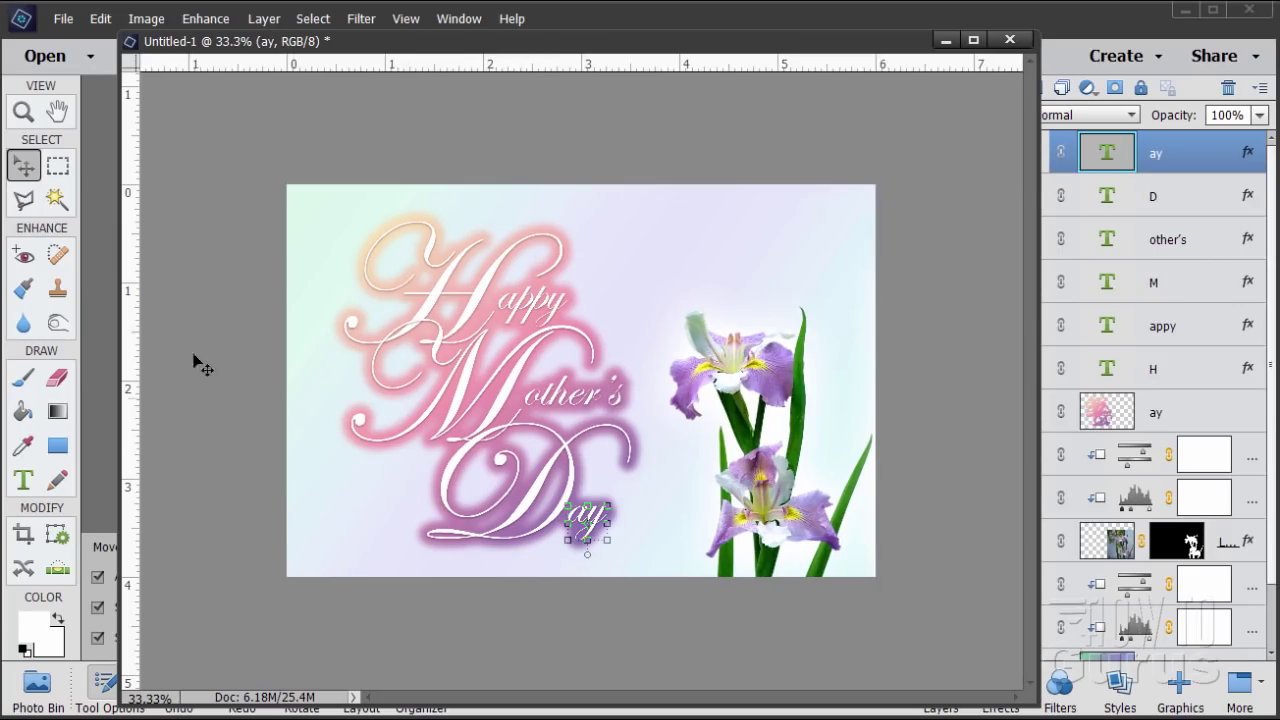
left_click(35, 119)
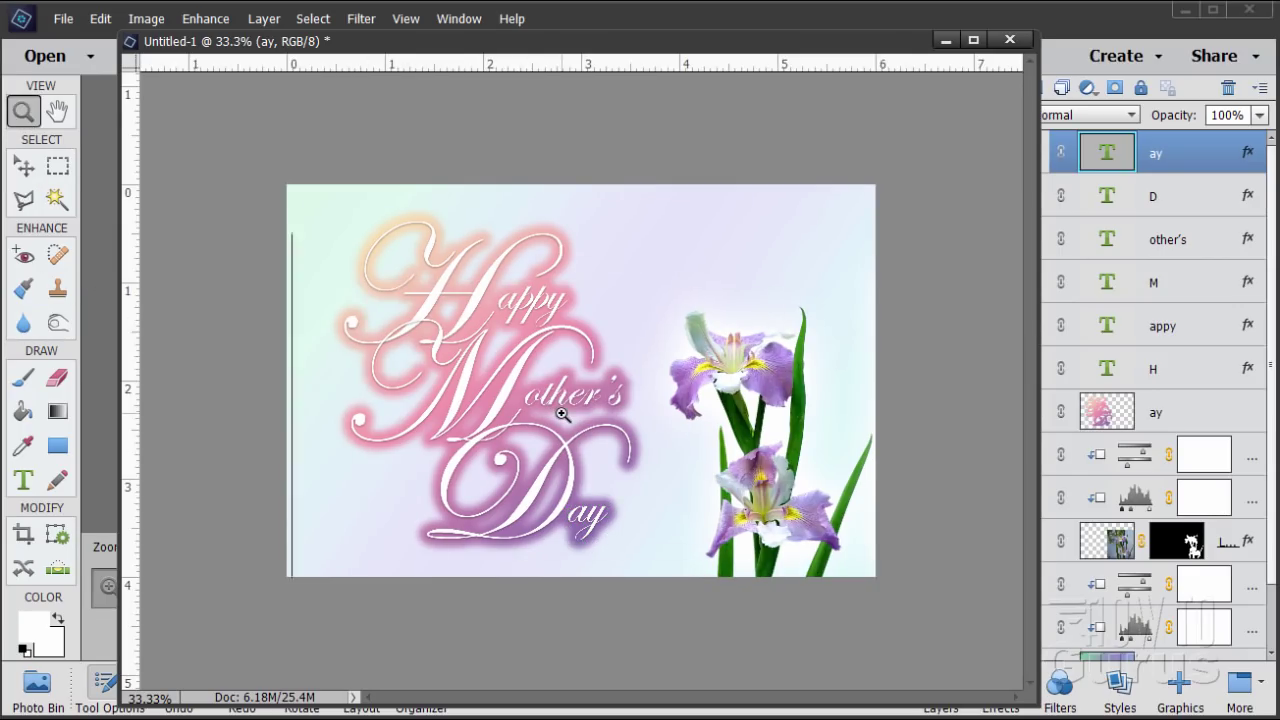
left_click(563, 414)
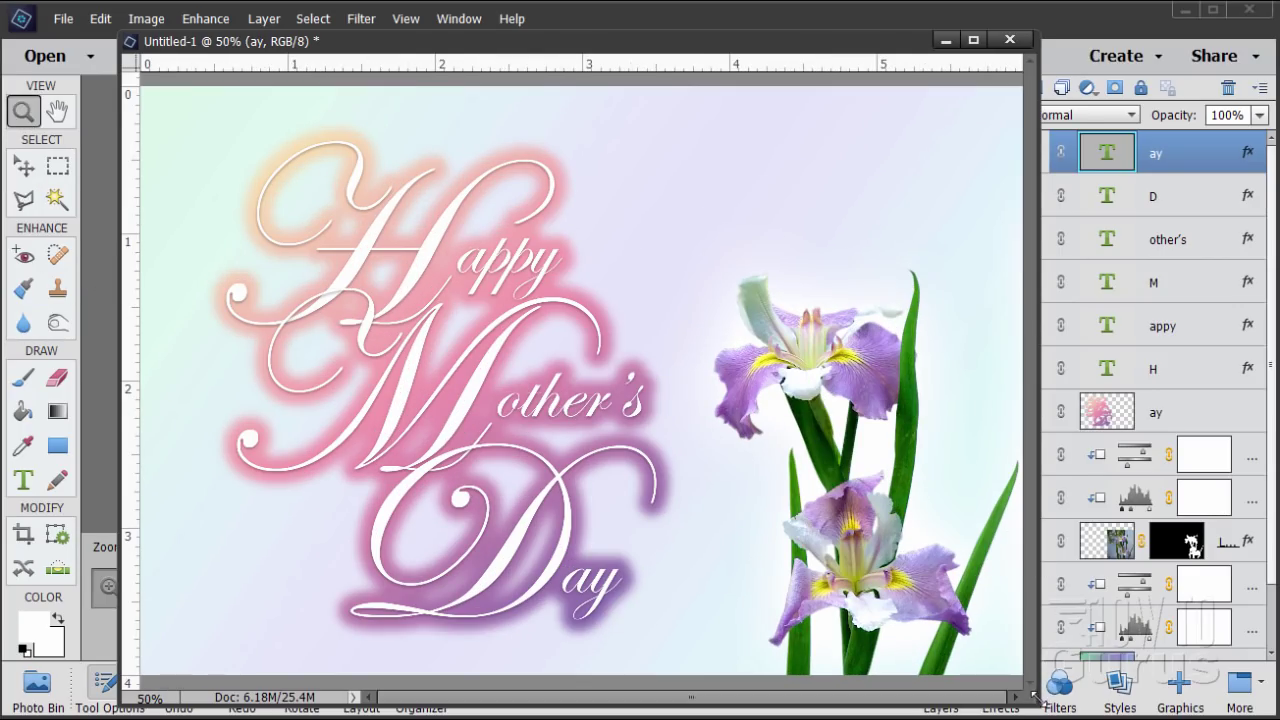
- Enlarge the document window to show the whole card, and select the Background layer to view the design without a bounding box
left_click_drag(1040, 705, 1105, 706)
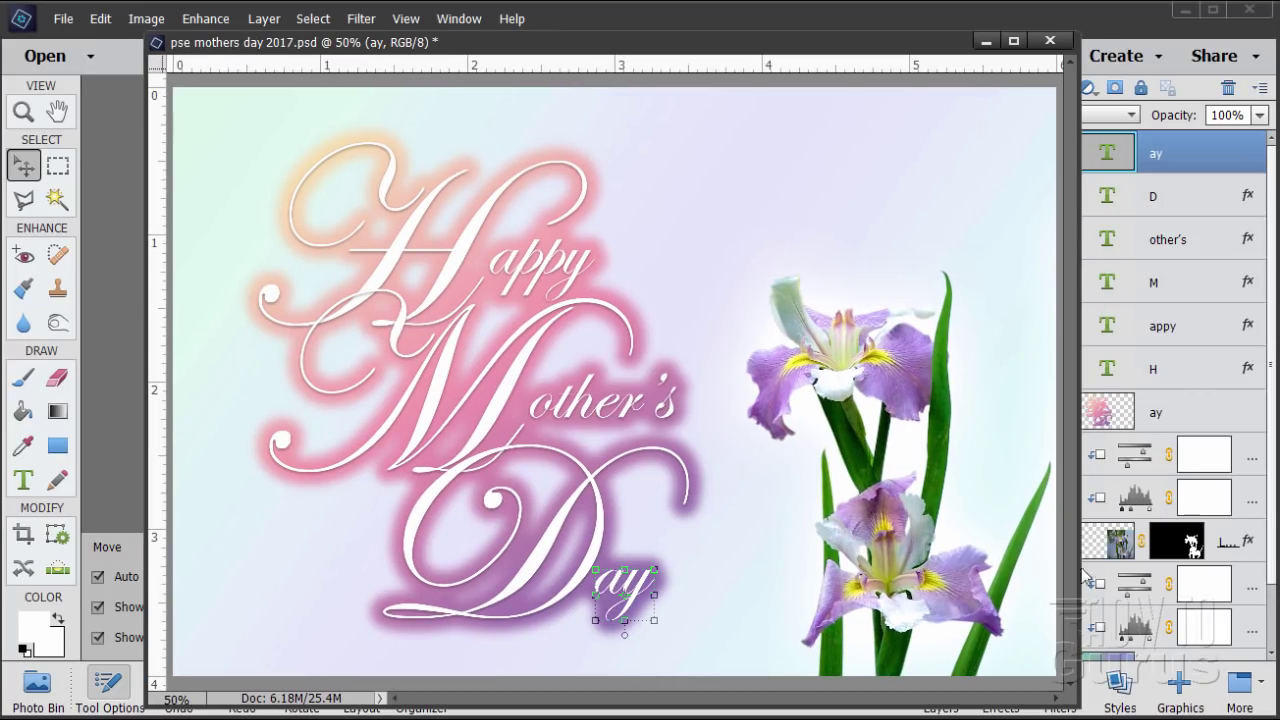
scroll(1272, 390, "down", 3)
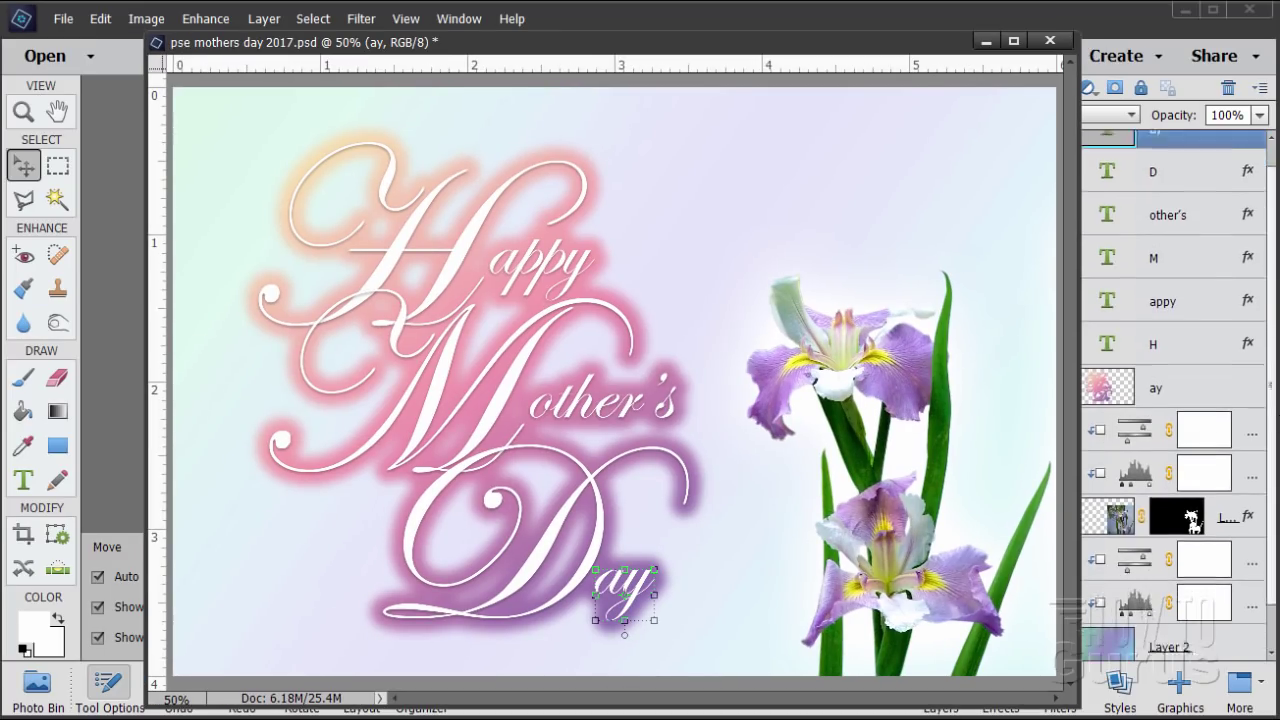
left_click(1155, 648)
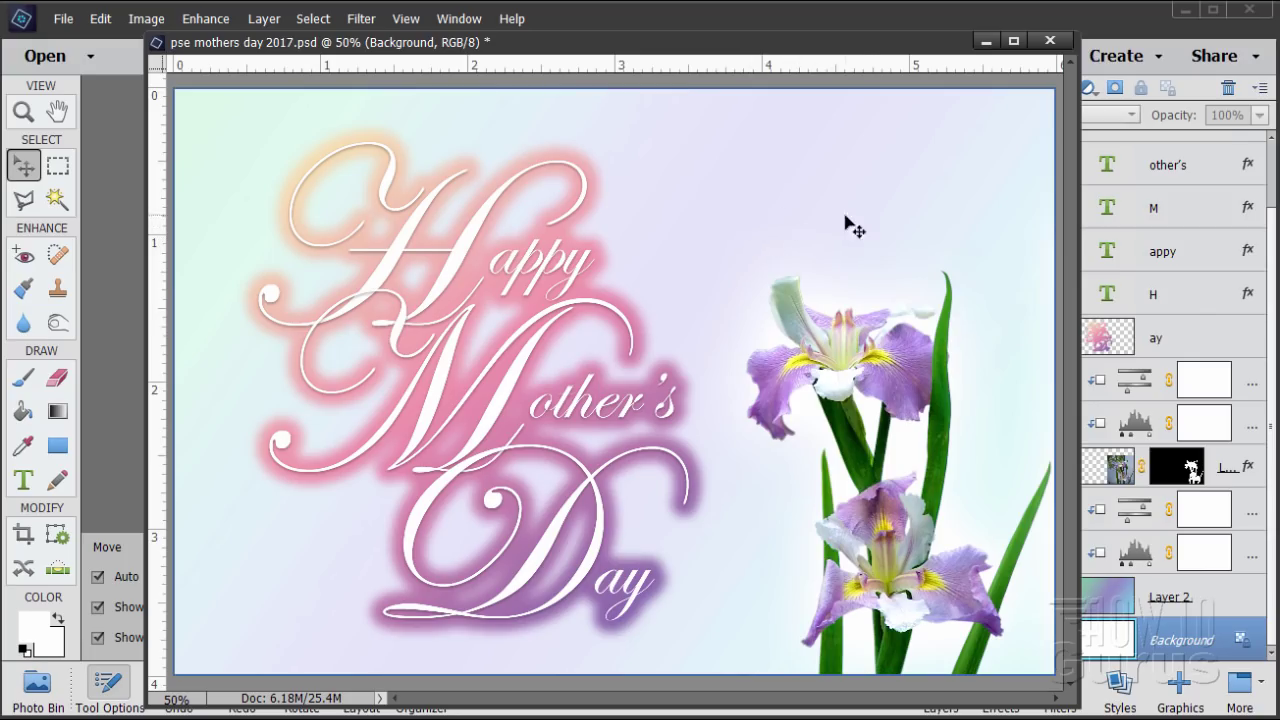
- Enlarge the masked iris photo layer toward the card's upper left, shift it about 0.45 in right, and reselect the Background layer
left_click(1103, 470)
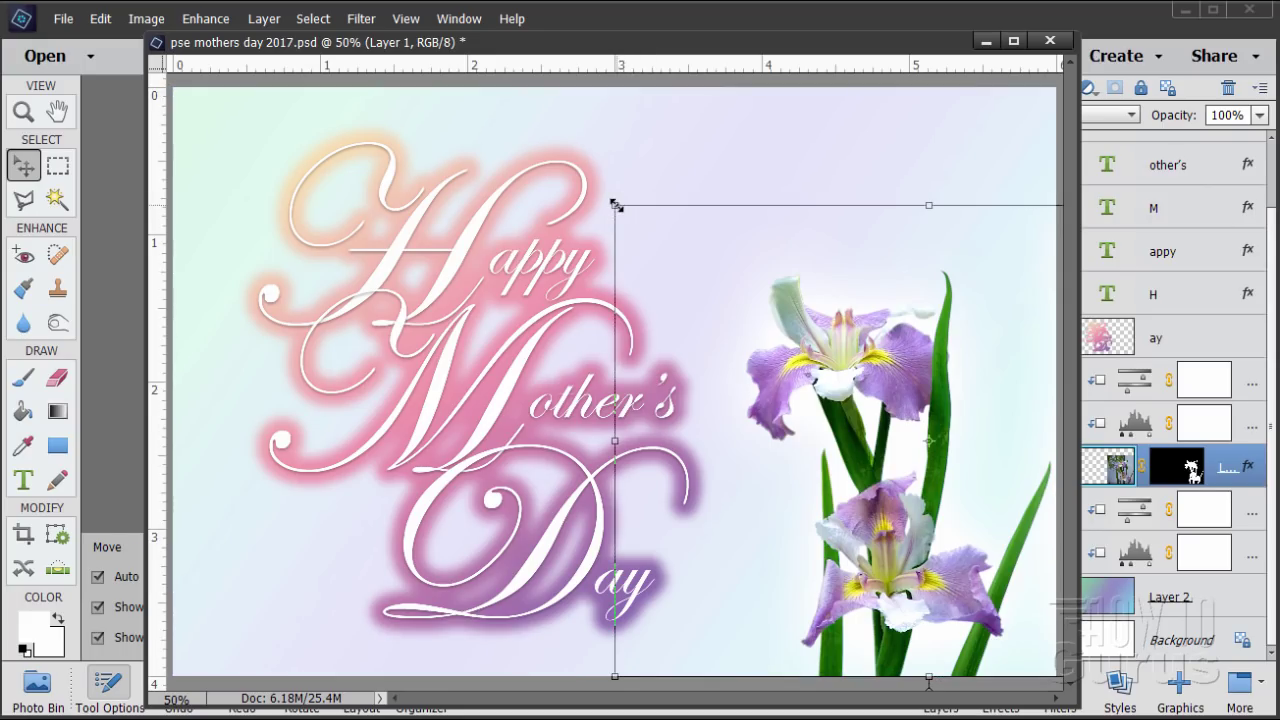
left_click_drag(615, 205, 542, 119)
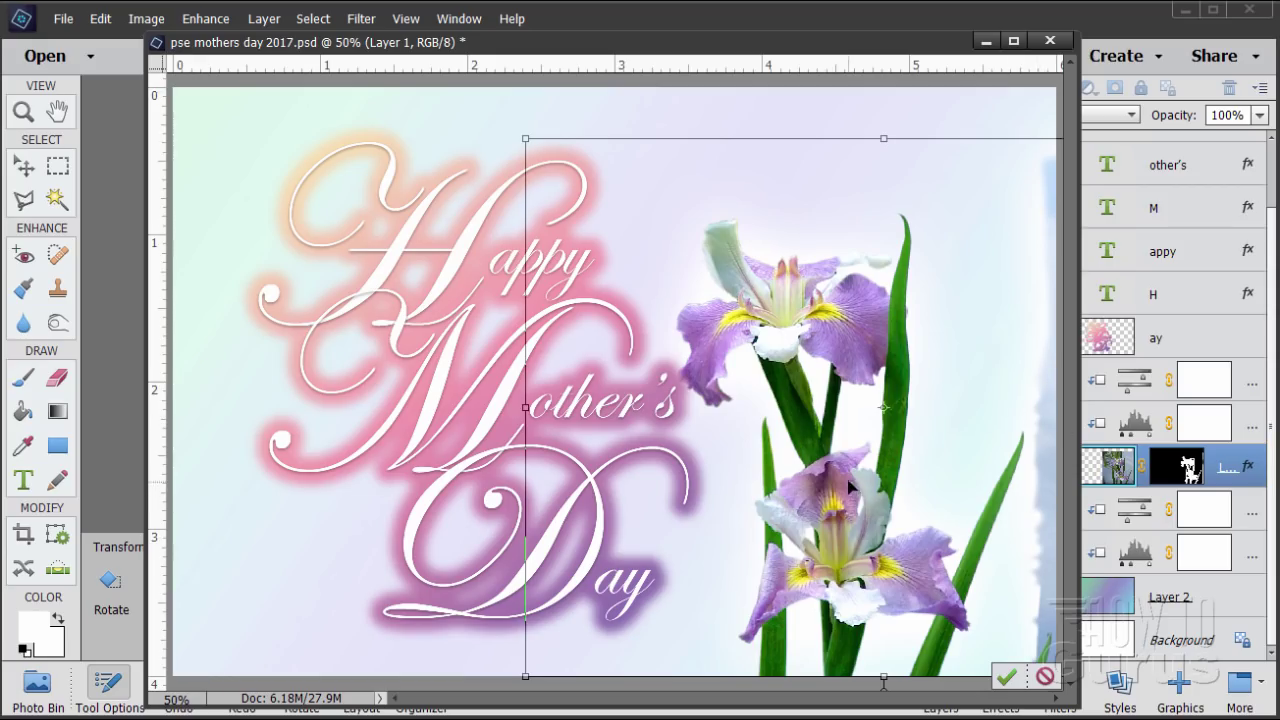
left_click_drag(811, 487, 876, 487)
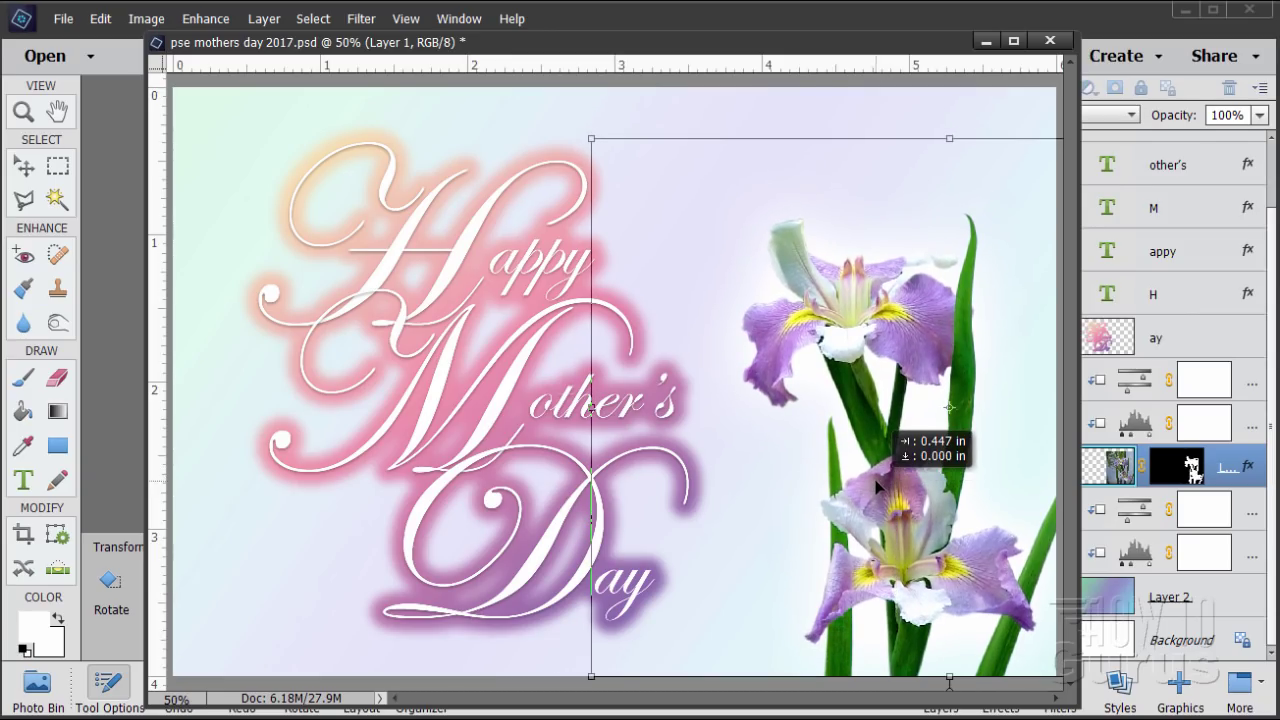
left_click_drag(876, 487, 876, 487)
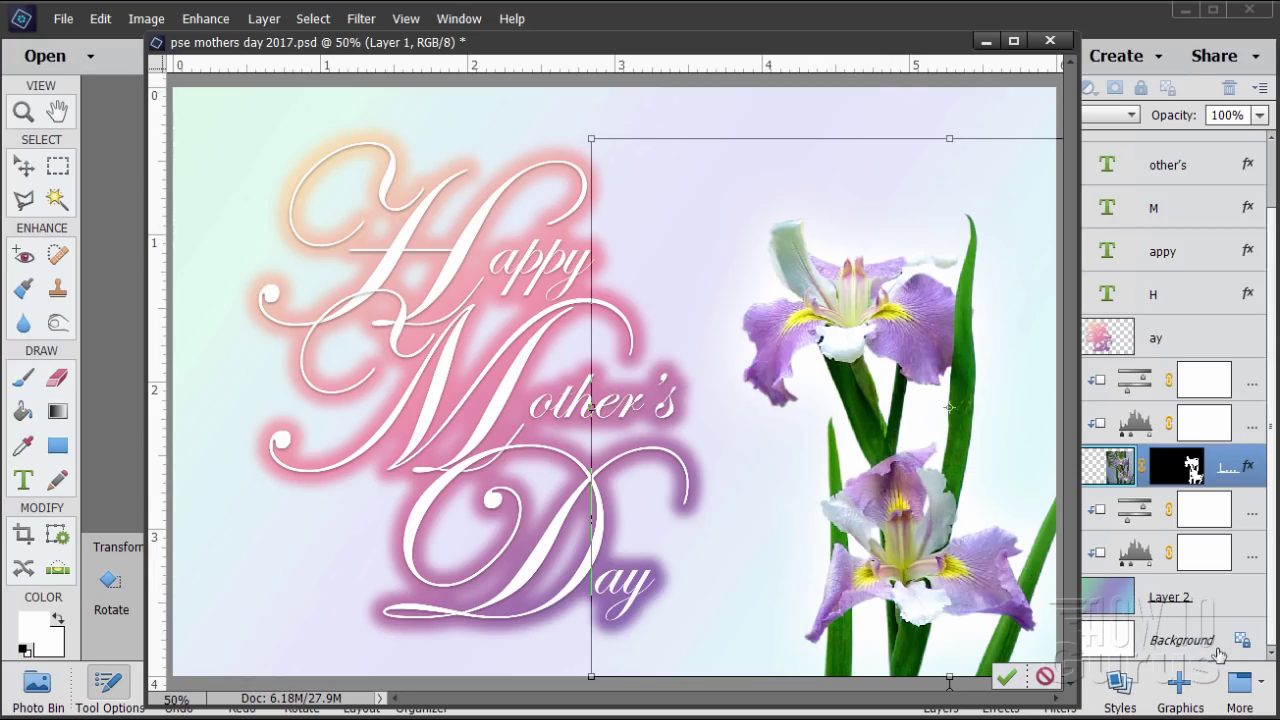
left_click(1005, 674)
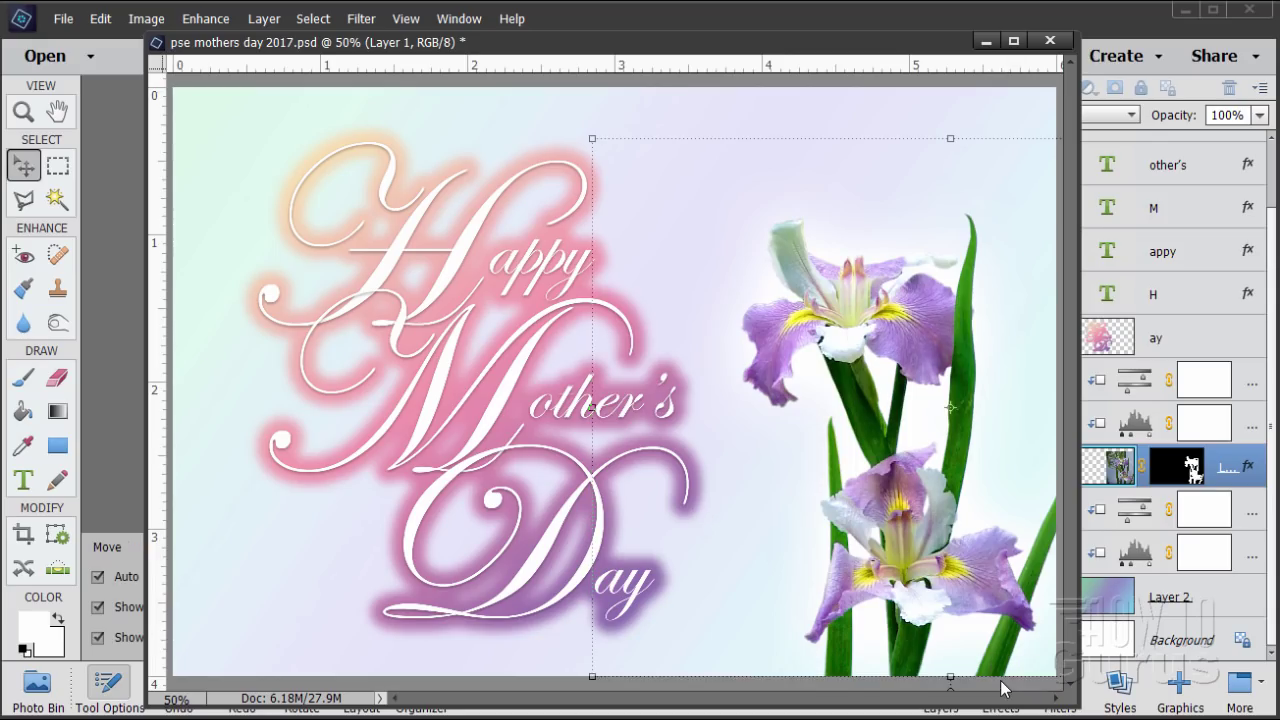
left_click(1156, 645)
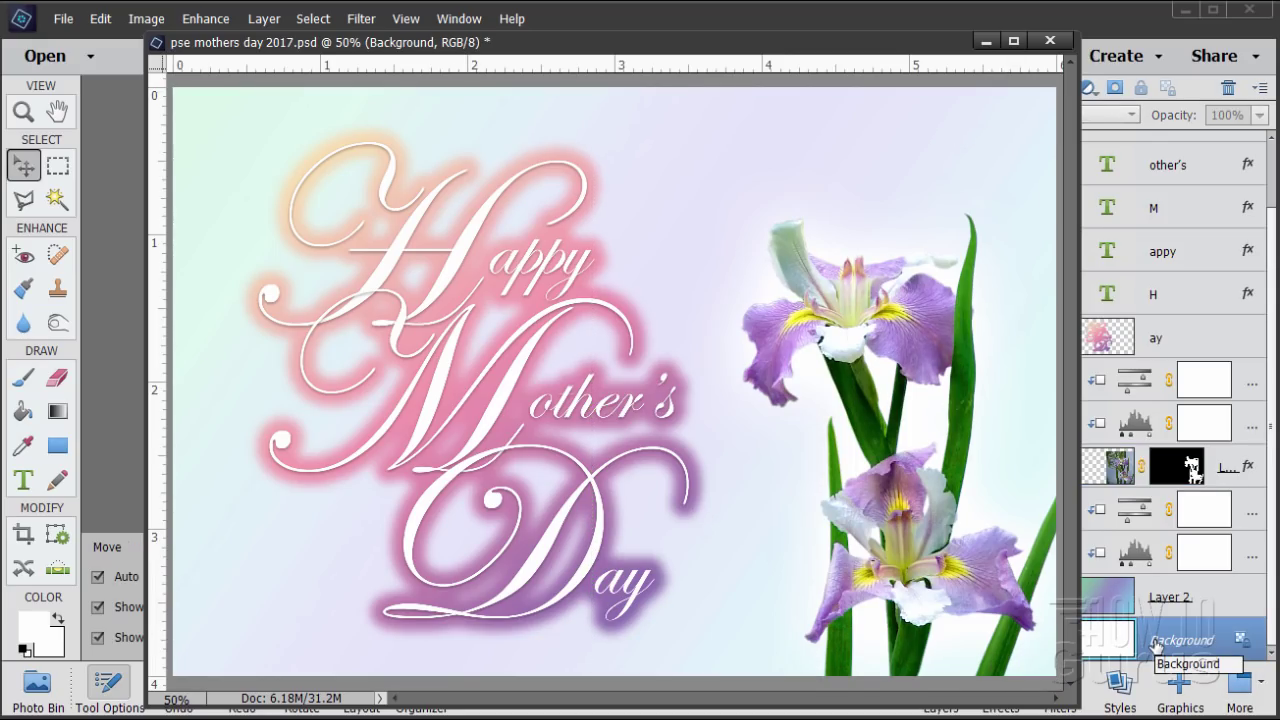